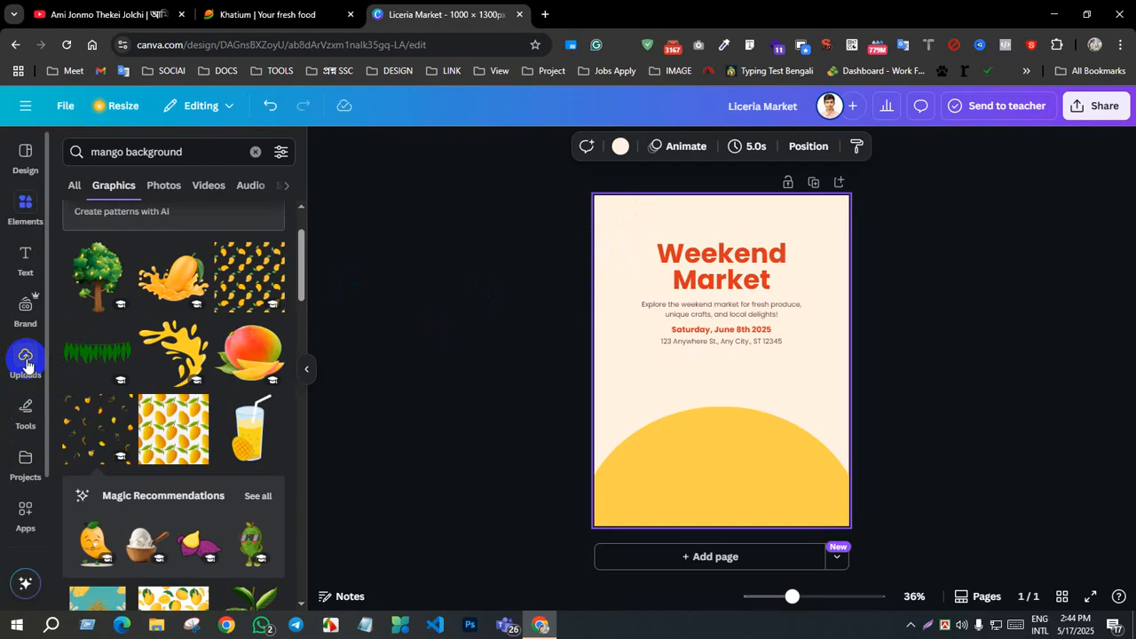
Step: Place the uploaded orange-and-green mango logo on the page, shrink it to a small icon and position it above the "Weekend Market" title
{"action": "left_click", "coordinate": [25, 359]}
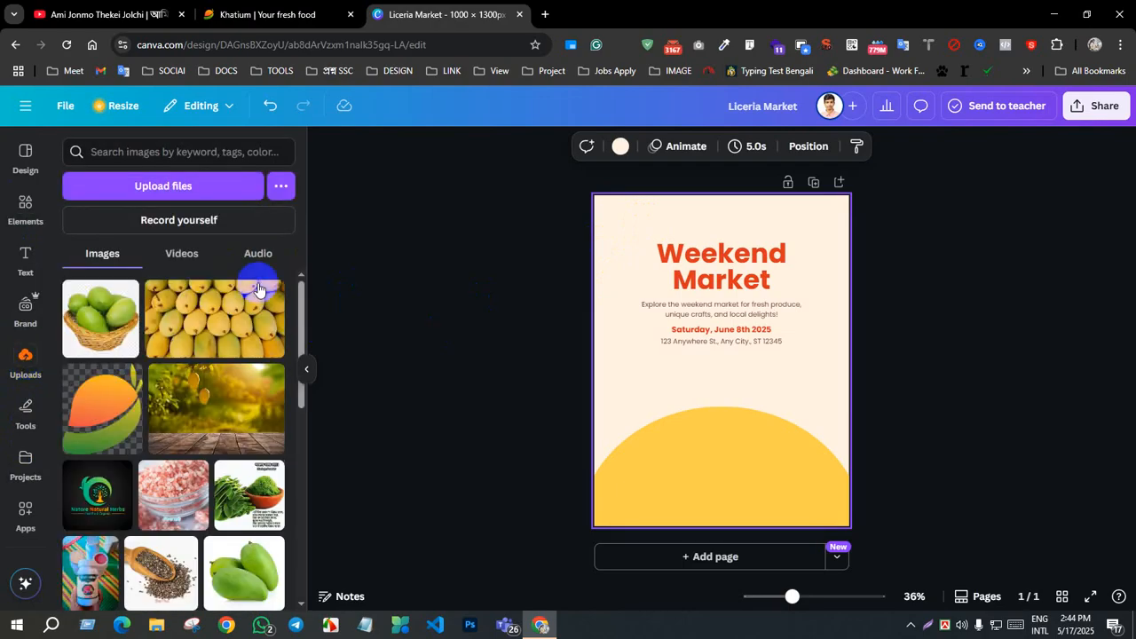
{"action": "left_click", "coordinate": [97, 409]}
{"action": "left_click_drag", "start_coordinate": [811, 260], "coordinate": [759, 317]}
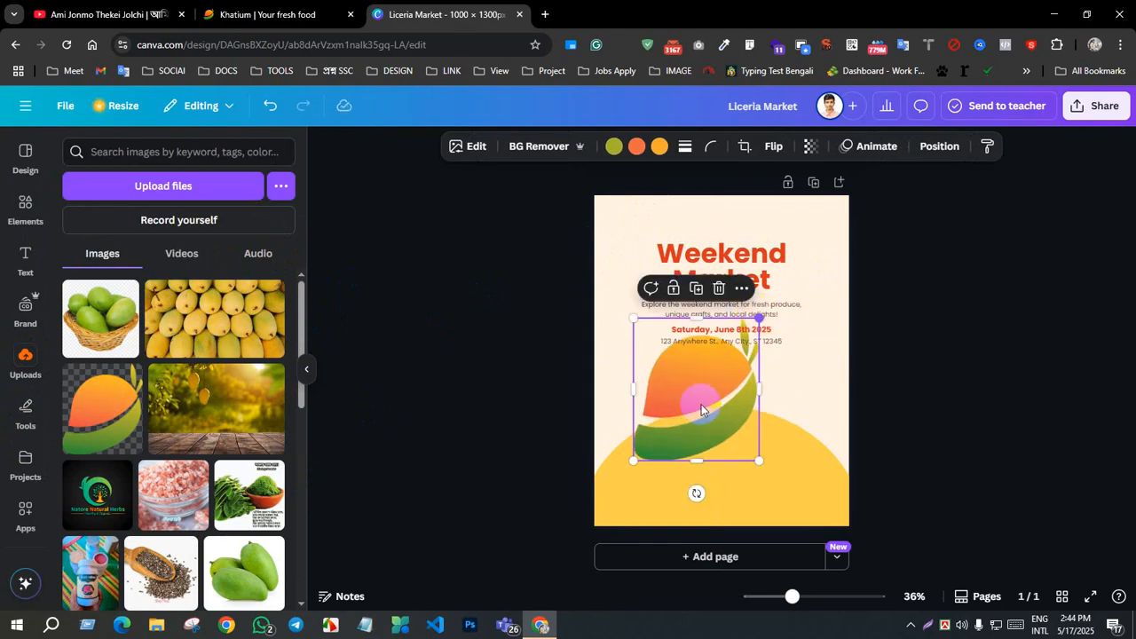
{"action": "left_click_drag", "start_coordinate": [633, 461], "coordinate": [665, 423]}
{"action": "left_click_drag", "start_coordinate": [705, 385], "coordinate": [616, 397]}
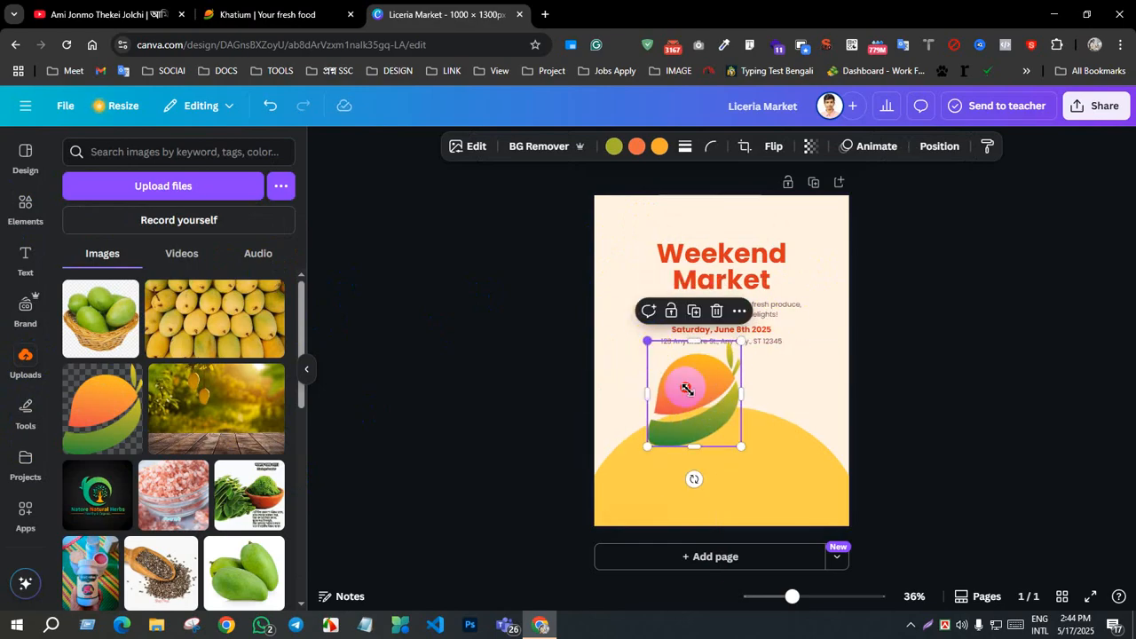
{"action": "left_click_drag", "start_coordinate": [687, 389], "coordinate": [646, 192]}
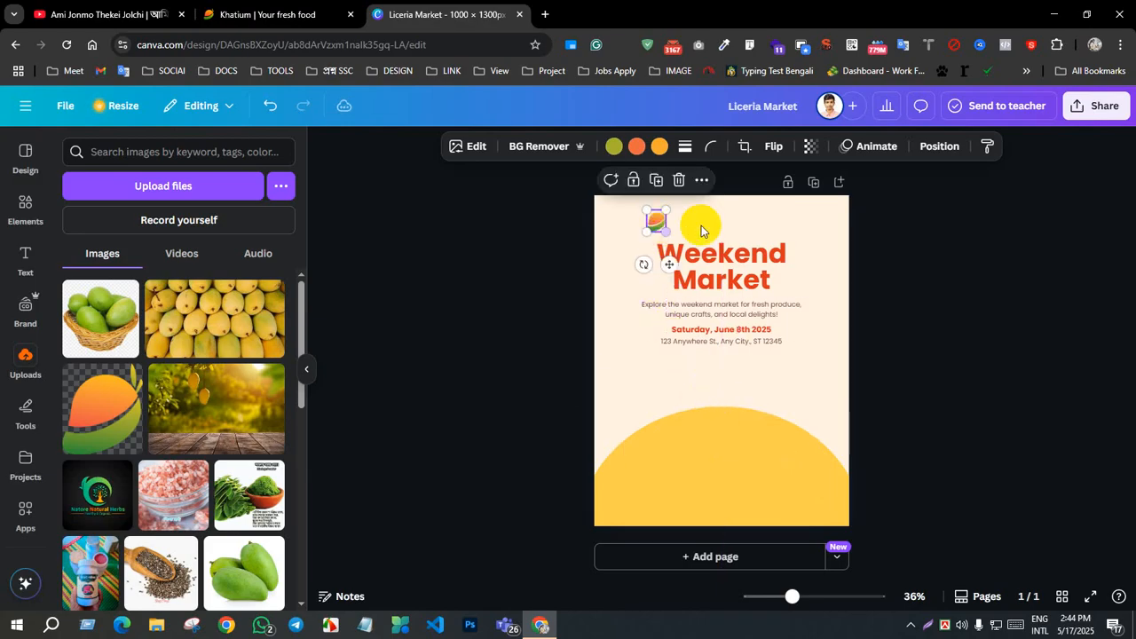
{"action": "left_click", "coordinate": [702, 225]}
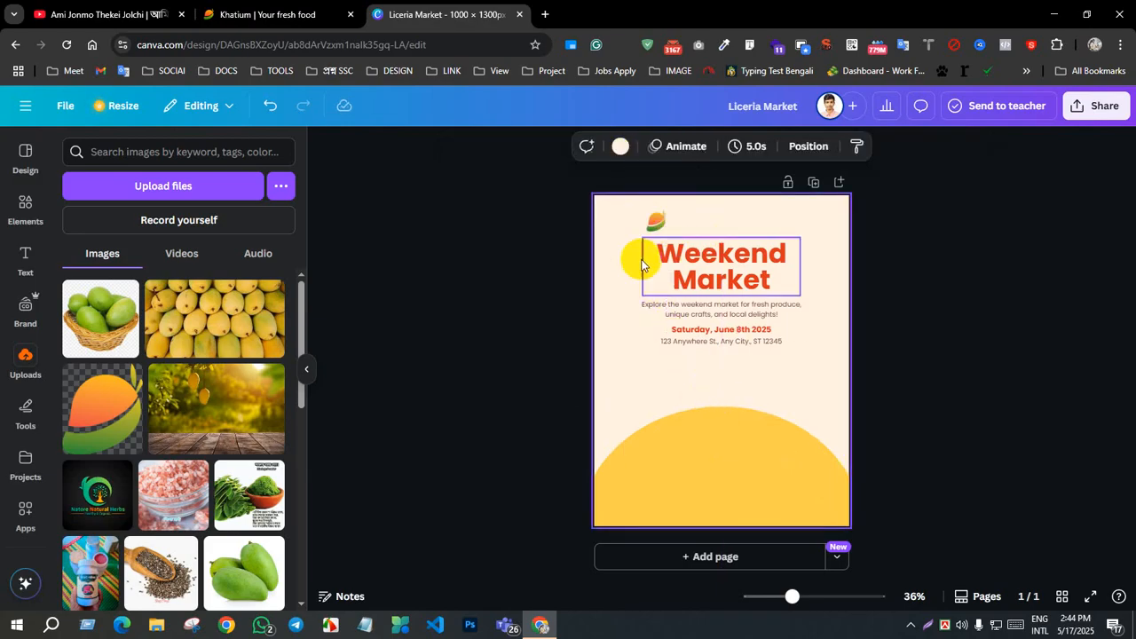
Step: Add a heading reading "Kh tium", leaving a gap in place of the letter "a"
{"action": "left_click", "coordinate": [24, 264]}
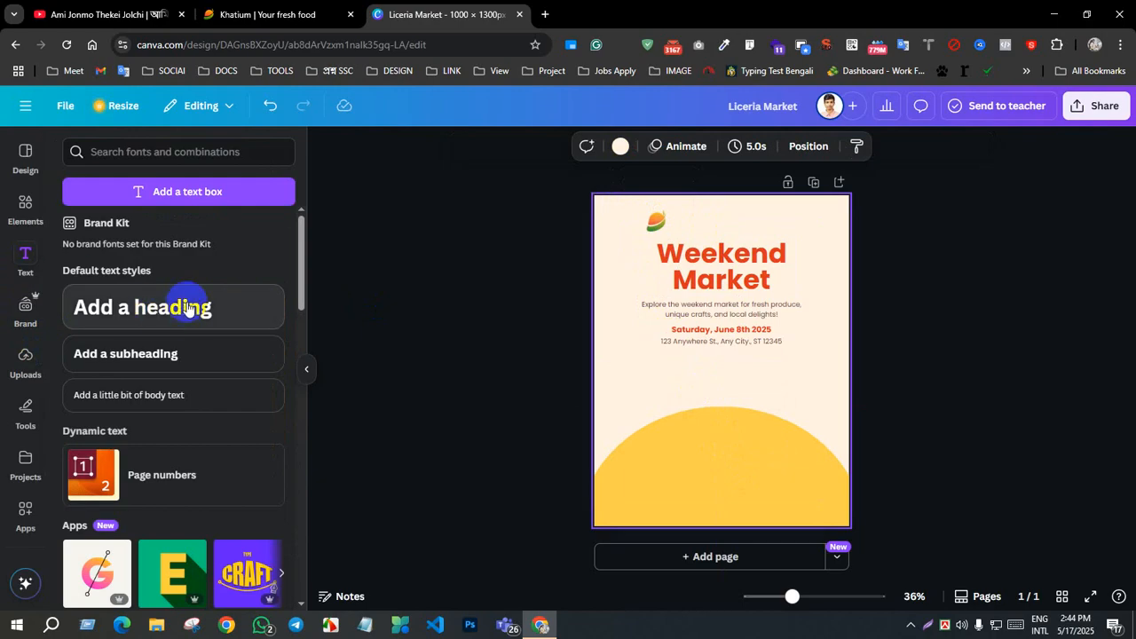
{"action": "left_click", "coordinate": [133, 302]}
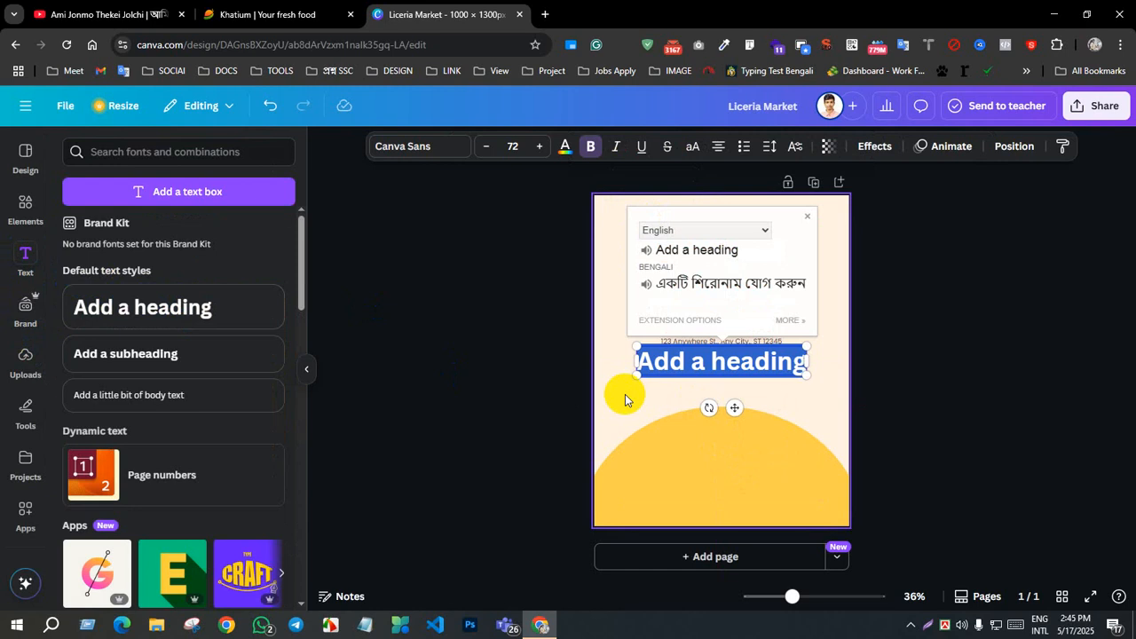
{"action": "type", "text": "Kha"}
{"action": "key", "text": "BackSpace"}
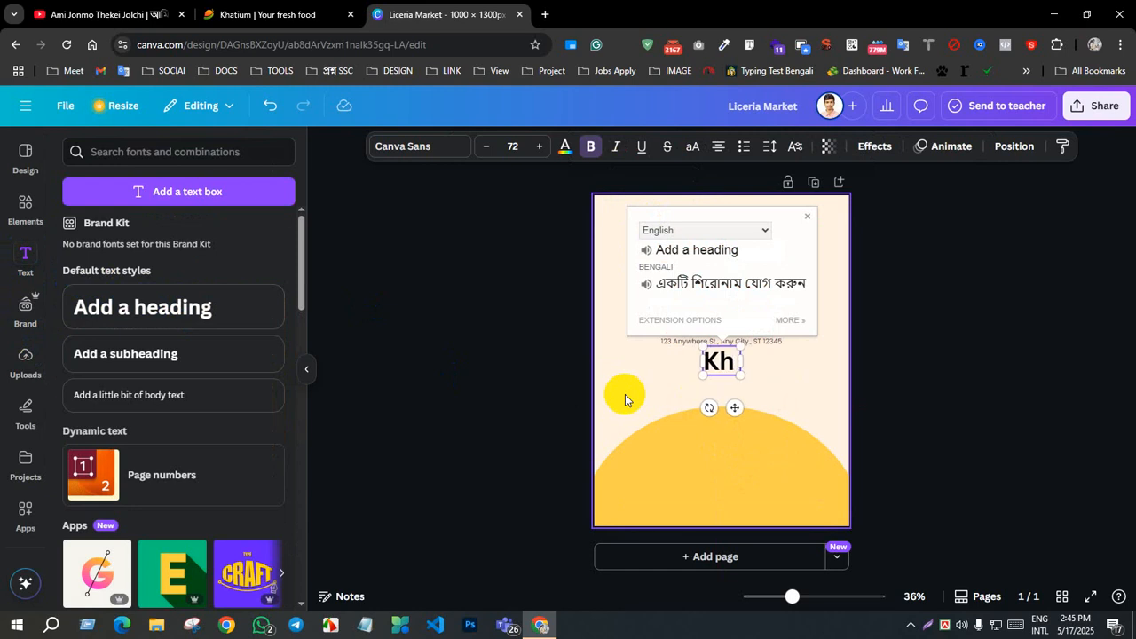
{"action": "type", "text": "tium"}
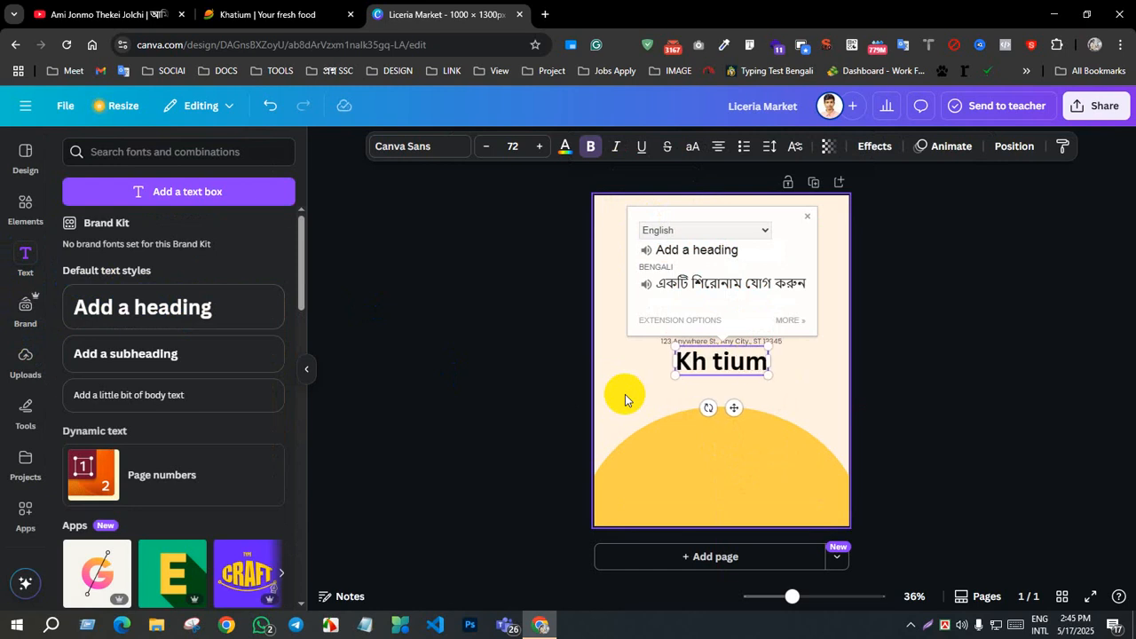
{"action": "left_click", "coordinate": [625, 394]}
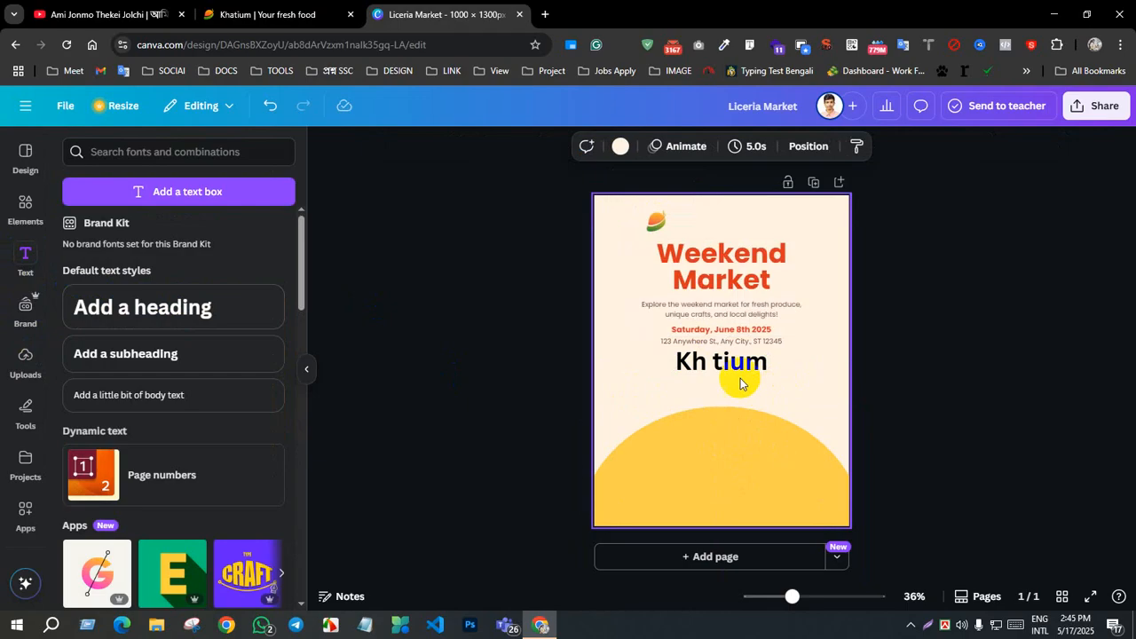
Step: Position the "Kh tium" heading over the mango icon and widen its gap so the mango stands in for the missing letter
{"action": "left_click_drag", "start_coordinate": [736, 371], "coordinate": [715, 235]}
{"action": "double_click", "coordinate": [657, 221]}
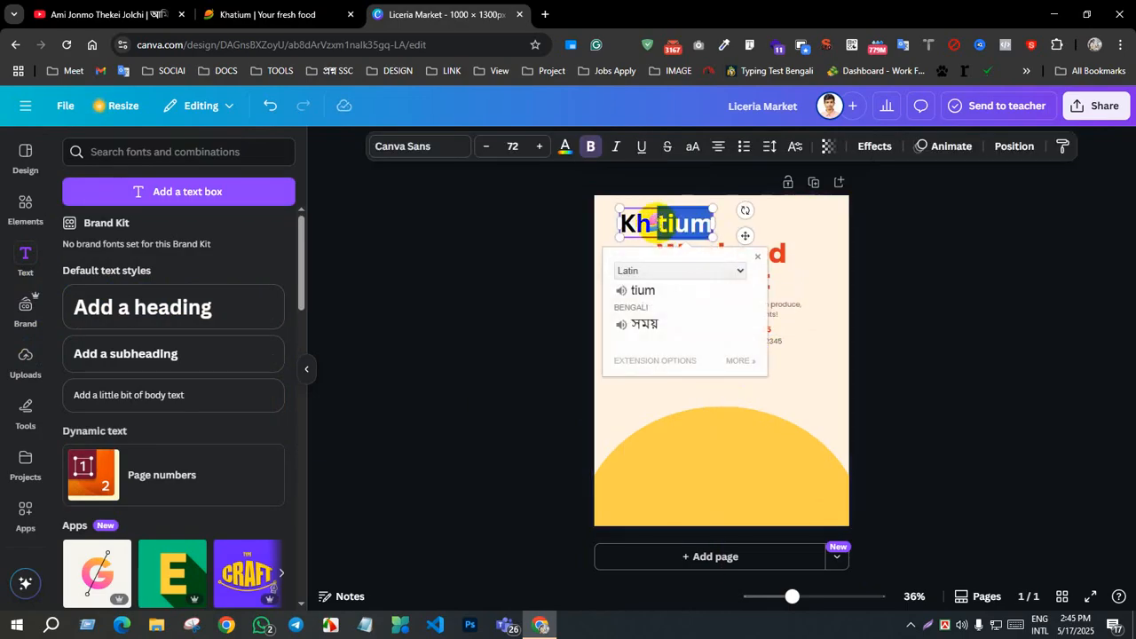
{"action": "left_click", "coordinate": [658, 225]}
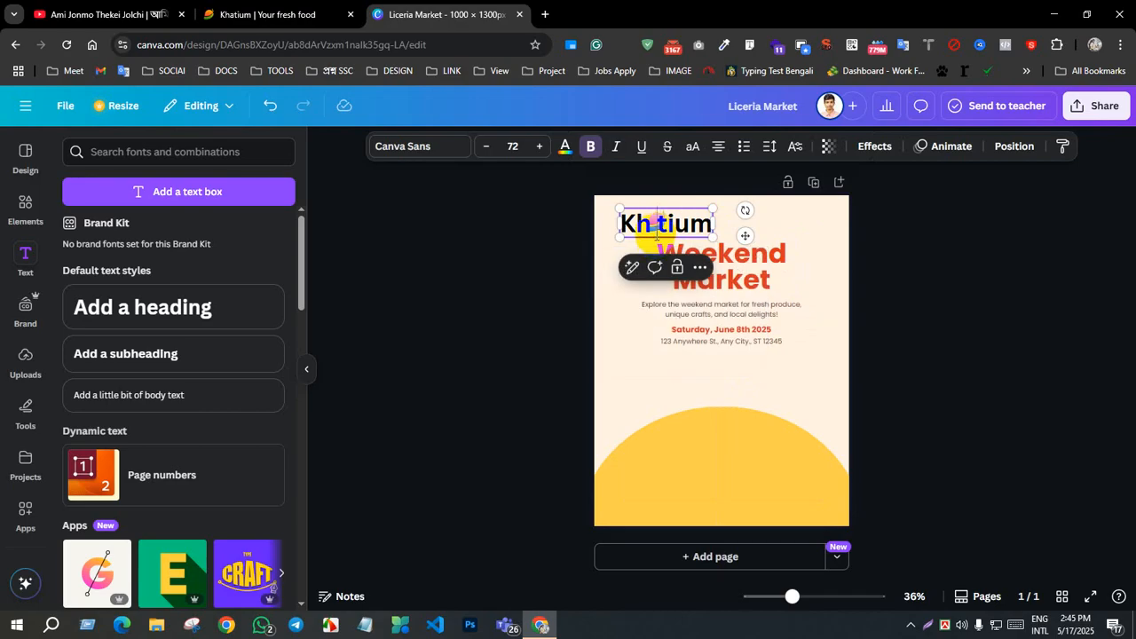
{"action": "left_click", "coordinate": [862, 249]}
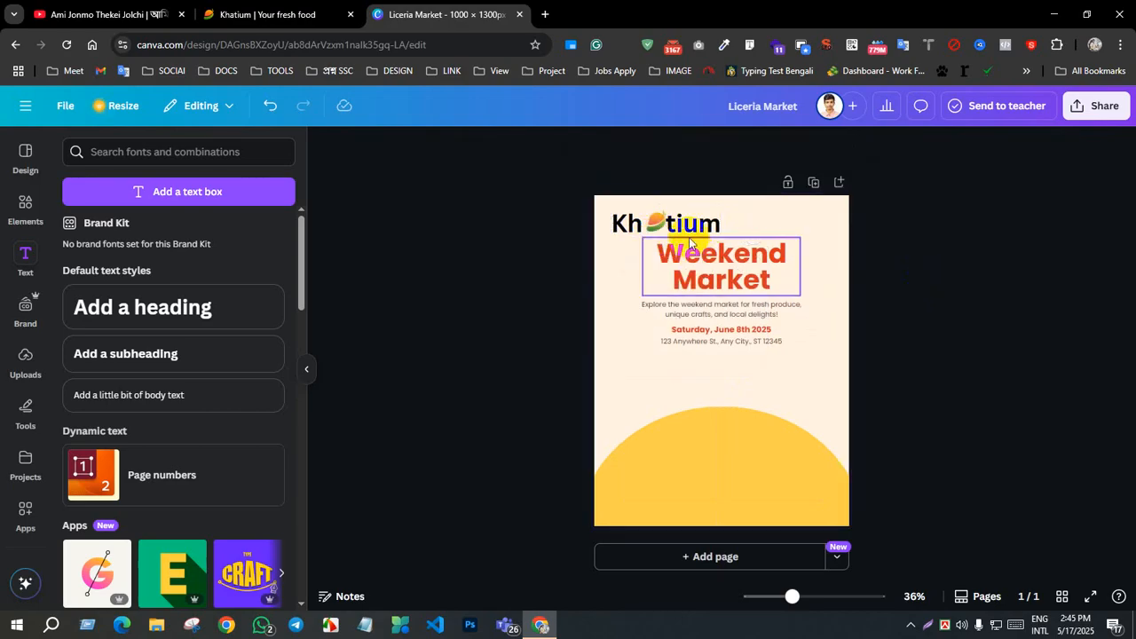
{"action": "left_click_drag", "start_coordinate": [690, 224], "coordinate": [691, 222]}
{"action": "left_click", "coordinate": [926, 301]}
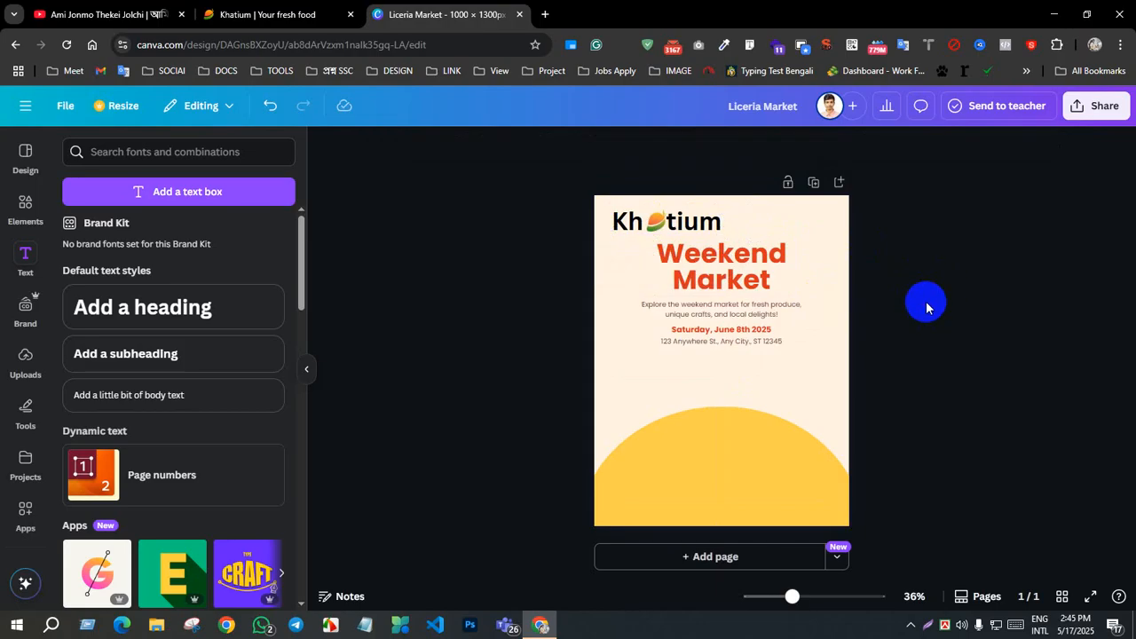
{"action": "left_click", "coordinate": [646, 224]}
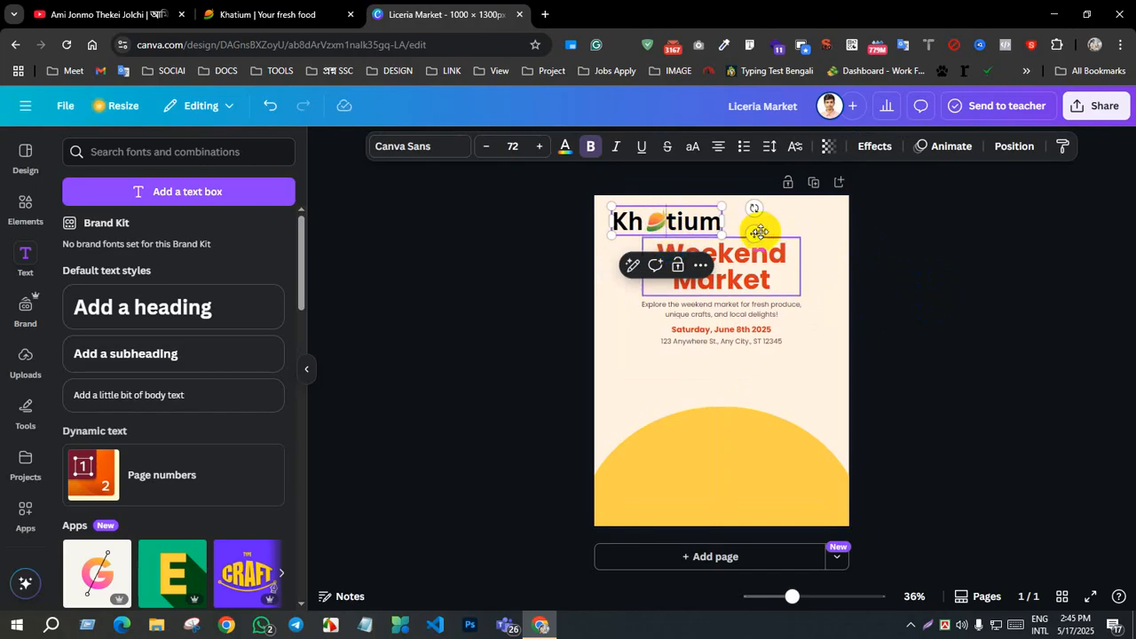
{"action": "left_click", "coordinate": [977, 317]}
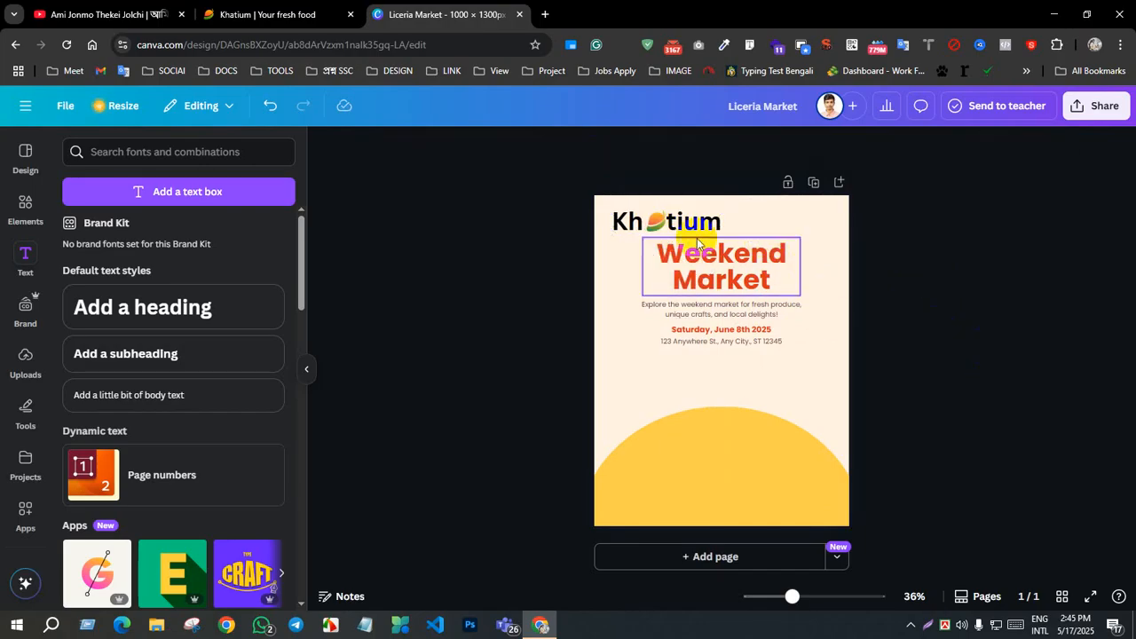
Step: Shrink the mango icon slightly and place the "Kh tium" heading back around it
{"action": "left_click_drag", "start_coordinate": [703, 228], "coordinate": [702, 293]}
{"action": "left_click", "coordinate": [665, 218]}
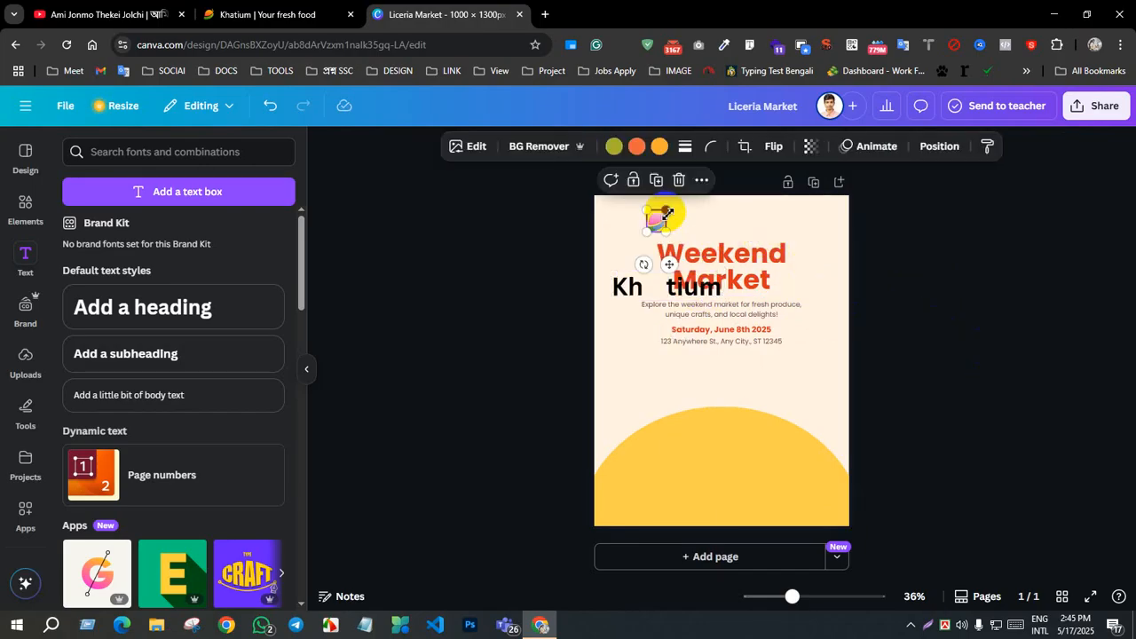
{"action": "left_click_drag", "start_coordinate": [665, 216], "coordinate": [665, 219]}
{"action": "left_click", "coordinate": [792, 344]}
{"action": "left_click_drag", "start_coordinate": [638, 284], "coordinate": [631, 223]}
{"action": "left_click", "coordinate": [724, 307]}
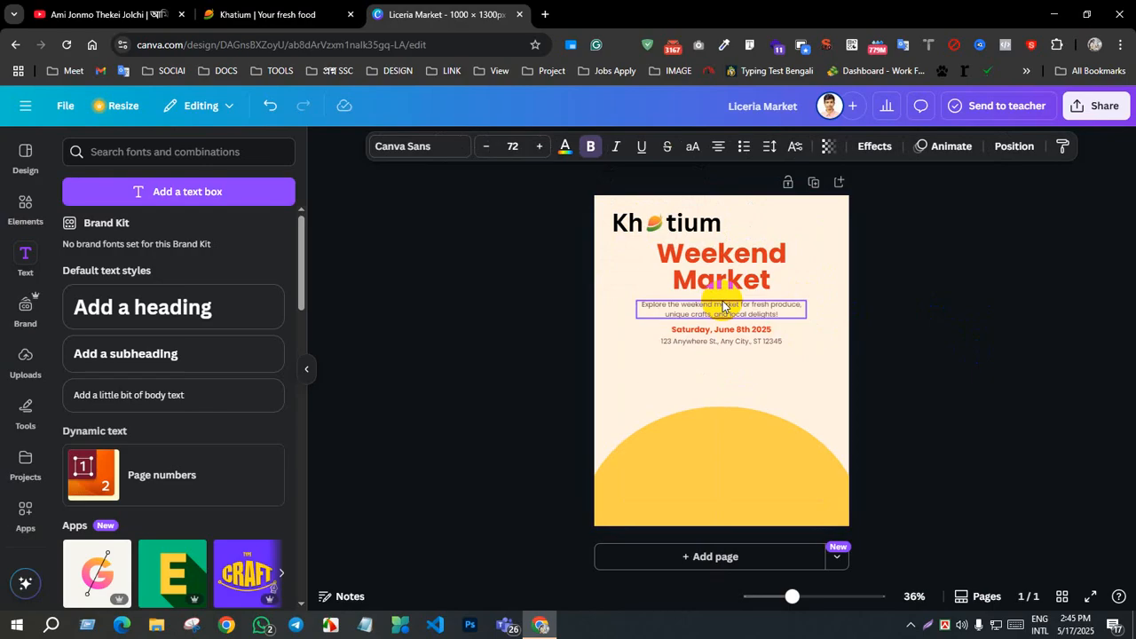
Step: Narrow the gap in the "Kh tium" heading so its letters sit close to the mango icon
{"action": "double_click", "coordinate": [667, 225]}
{"action": "left_click", "coordinate": [667, 228]}
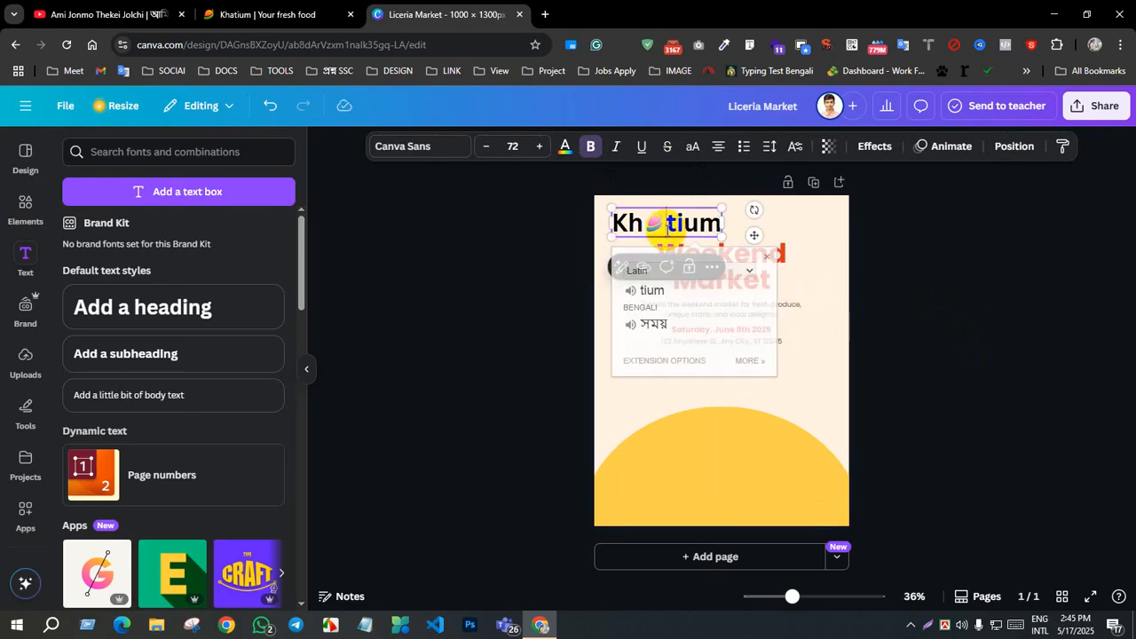
{"action": "left_click", "coordinate": [897, 297]}
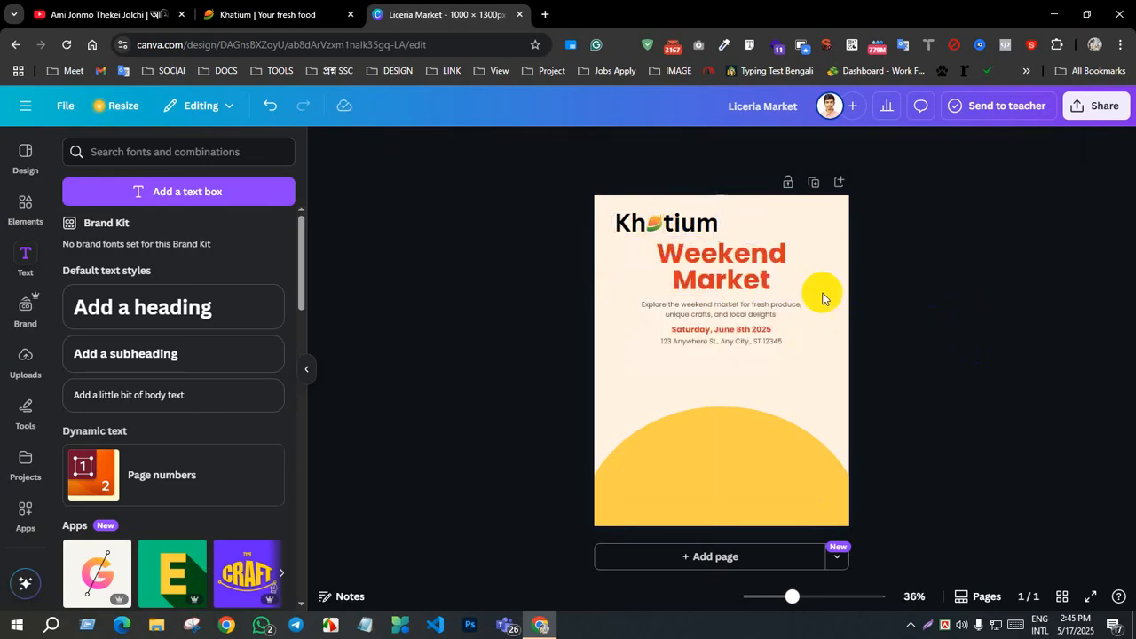
Step: Remove the bold formatting from the whole "Kh tium" heading
{"action": "left_click", "coordinate": [671, 230]}
{"action": "left_click", "coordinate": [673, 232]}
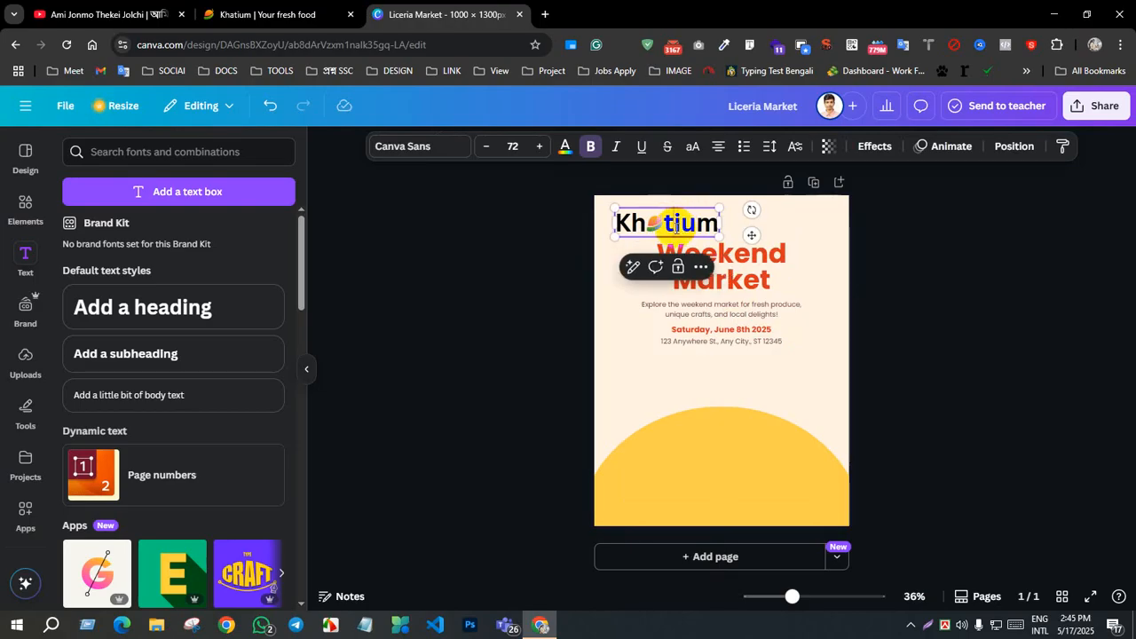
{"action": "left_click", "coordinate": [590, 147]}
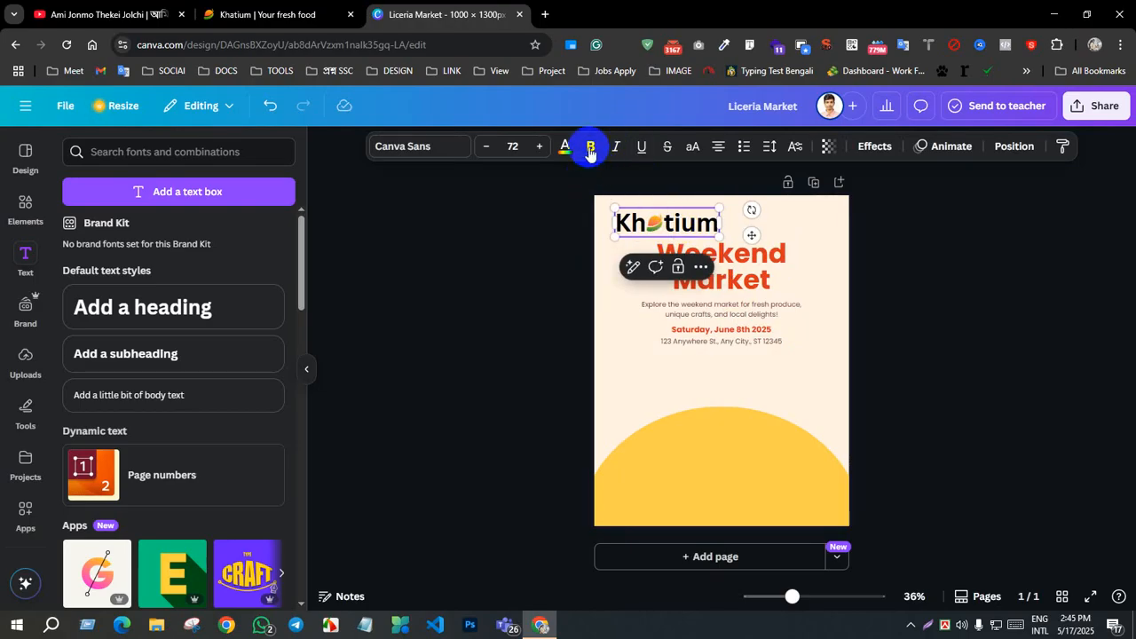
{"action": "triple_click", "coordinate": [681, 224]}
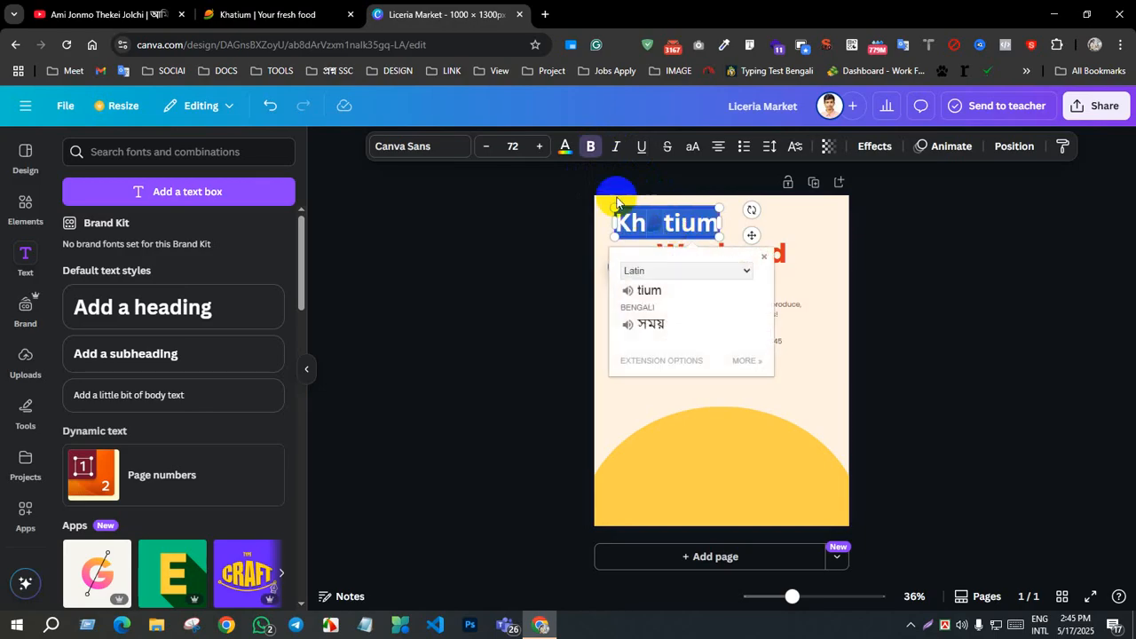
{"action": "left_click", "coordinate": [591, 148]}
{"action": "left_click", "coordinate": [871, 293]}
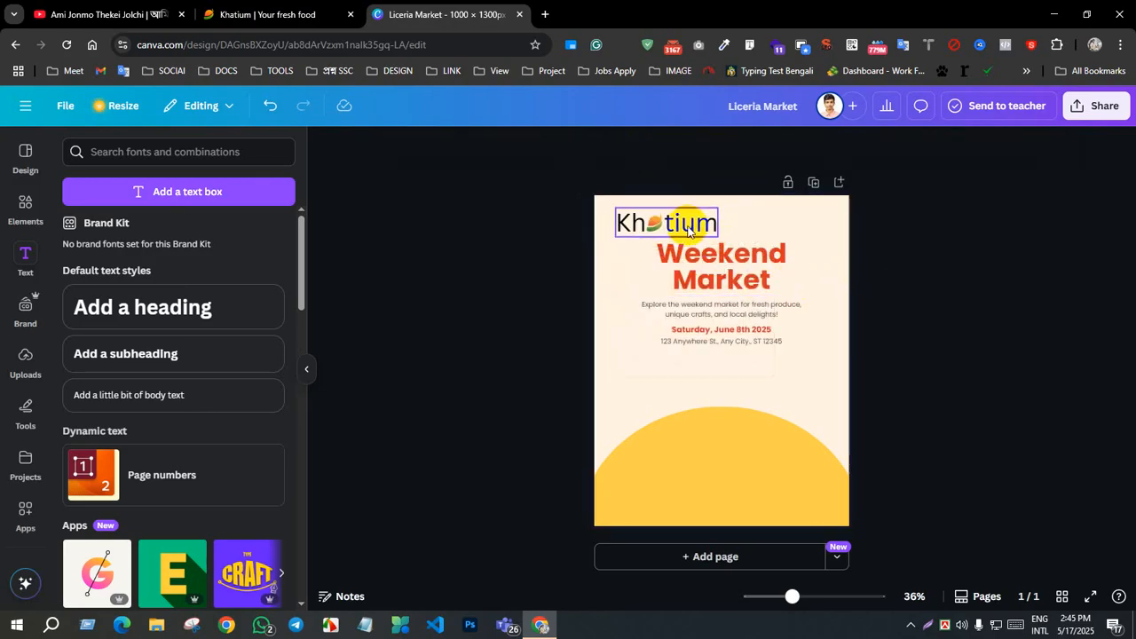
Step: Change the "Kh tium" heading's font to Hind Siliguri
{"action": "left_click", "coordinate": [687, 222]}
{"action": "left_click", "coordinate": [406, 152]}
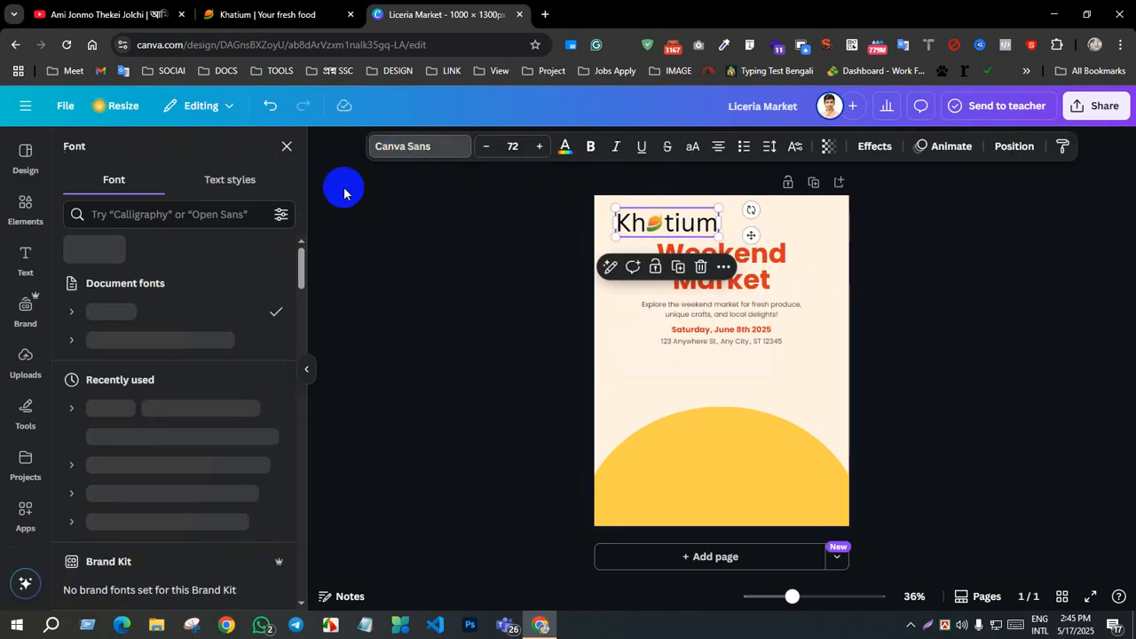
{"action": "left_click", "coordinate": [118, 407]}
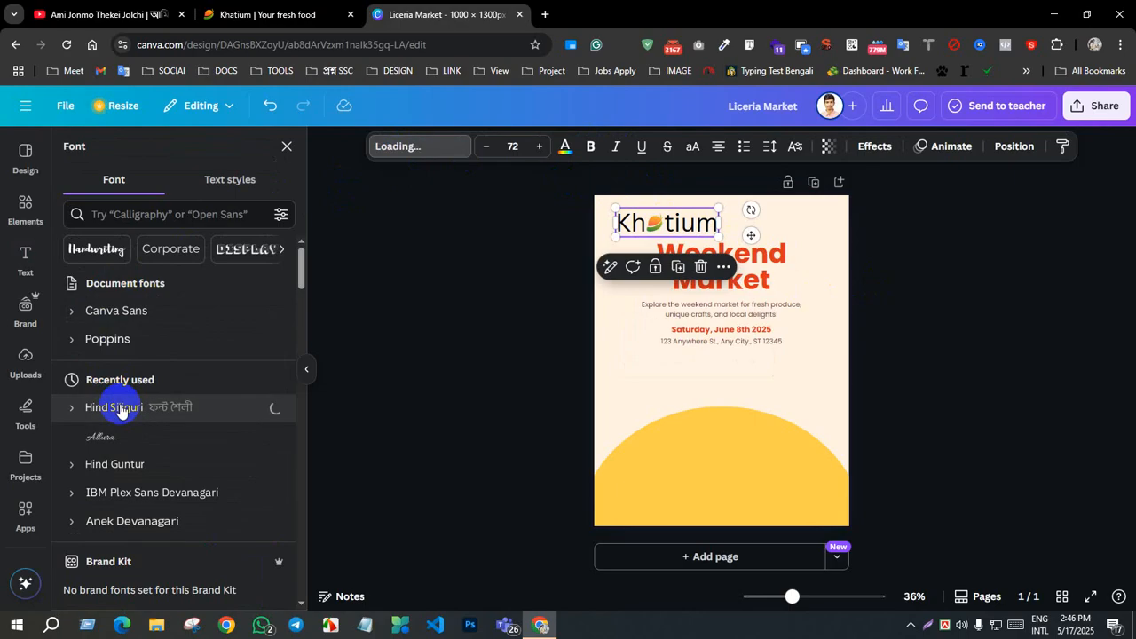
{"action": "left_click", "coordinate": [725, 388]}
Step: Nudge the "Kh tium" heading slightly sideways to centre its gap on the mango icon
{"action": "left_click", "coordinate": [666, 221]}
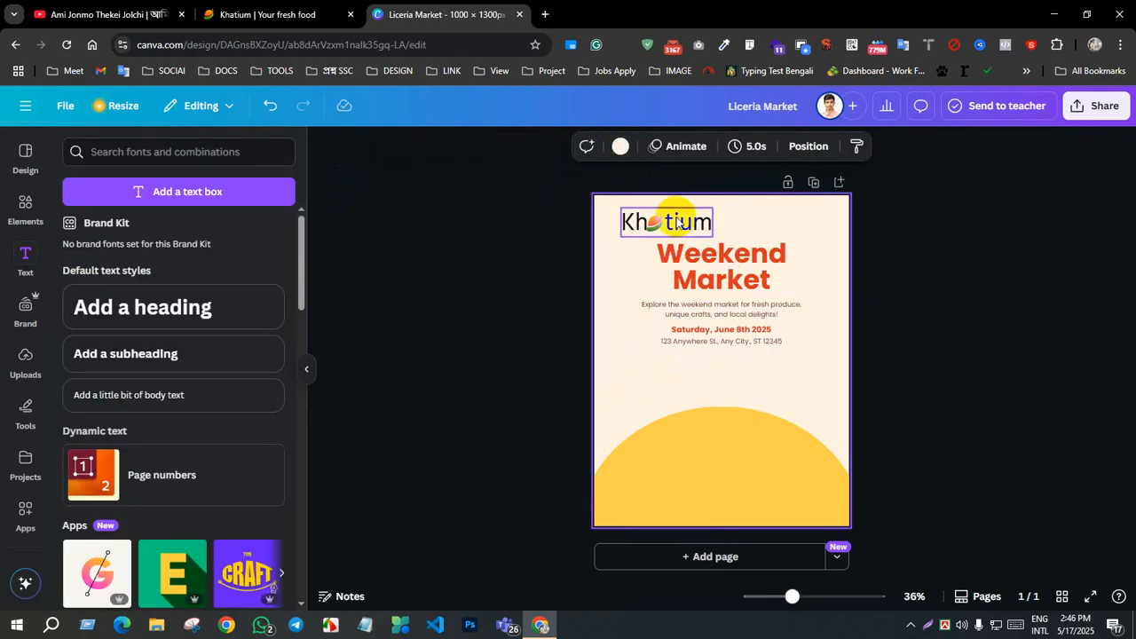
{"action": "left_click", "coordinate": [702, 268]}
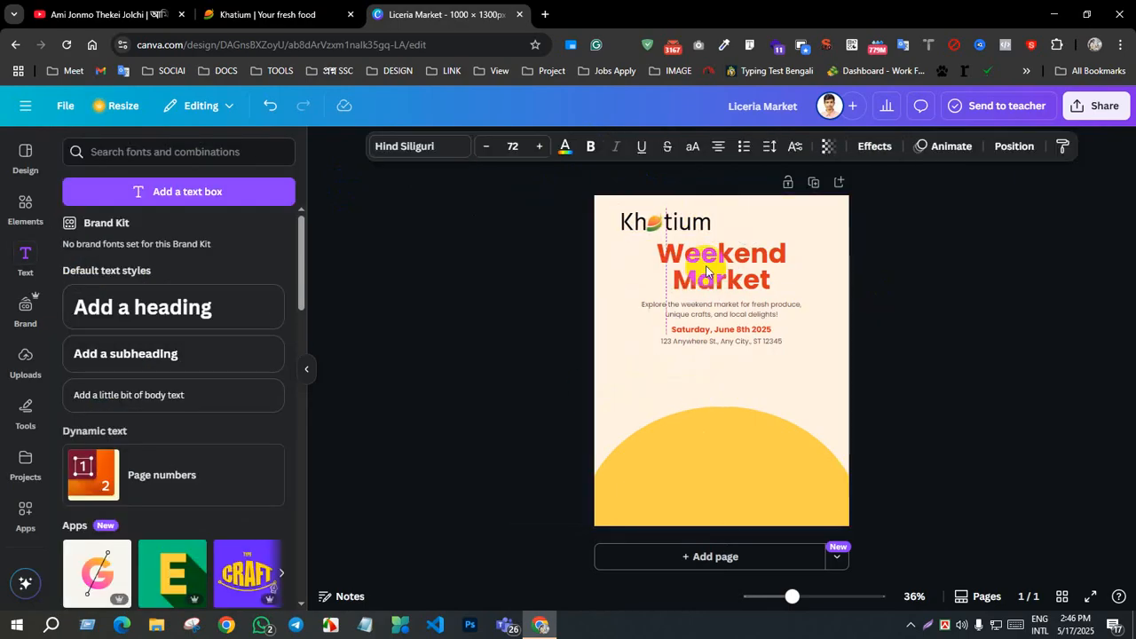
{"action": "left_click", "coordinate": [821, 317]}
{"action": "left_click", "coordinate": [667, 224]}
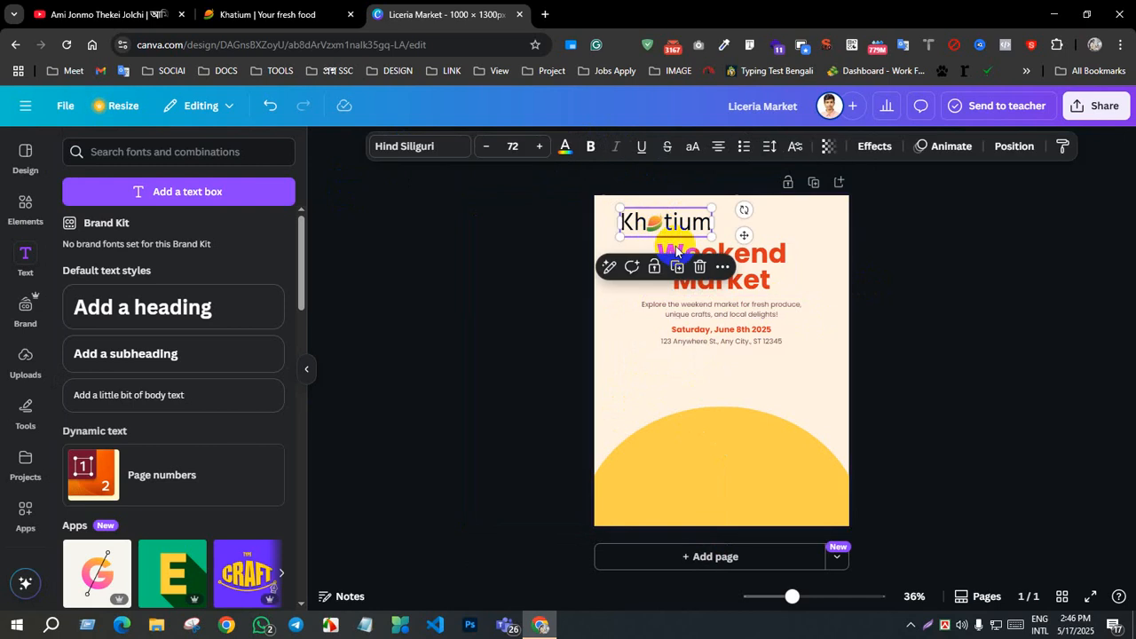
{"action": "key", "text": "Escape"}
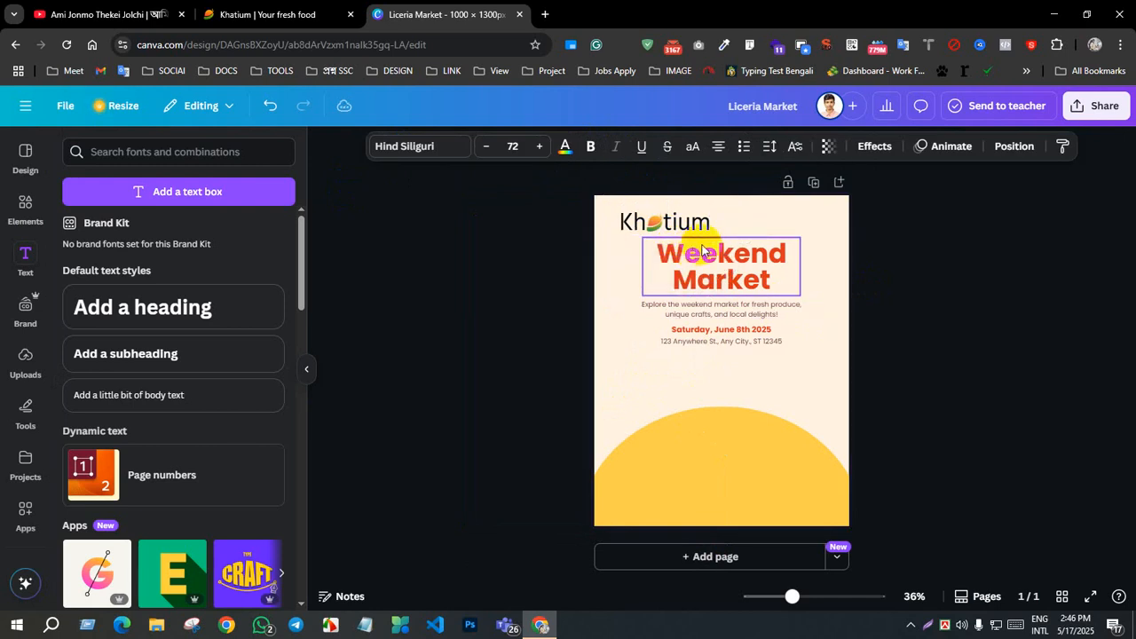
{"action": "left_click", "coordinate": [985, 340]}
{"action": "left_click", "coordinate": [681, 230]}
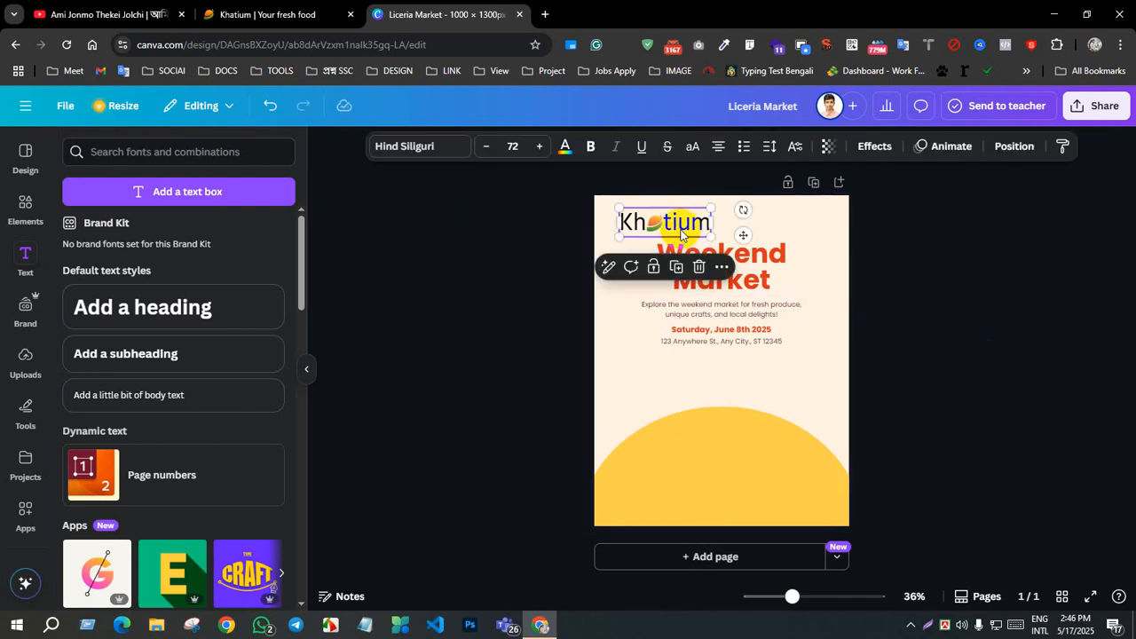
Step: Adjust the "Kh tium" heading's vertical position so its letters line up with the mango icon
{"action": "key", "text": "Up"}
{"action": "double_click", "coordinate": [656, 227]}
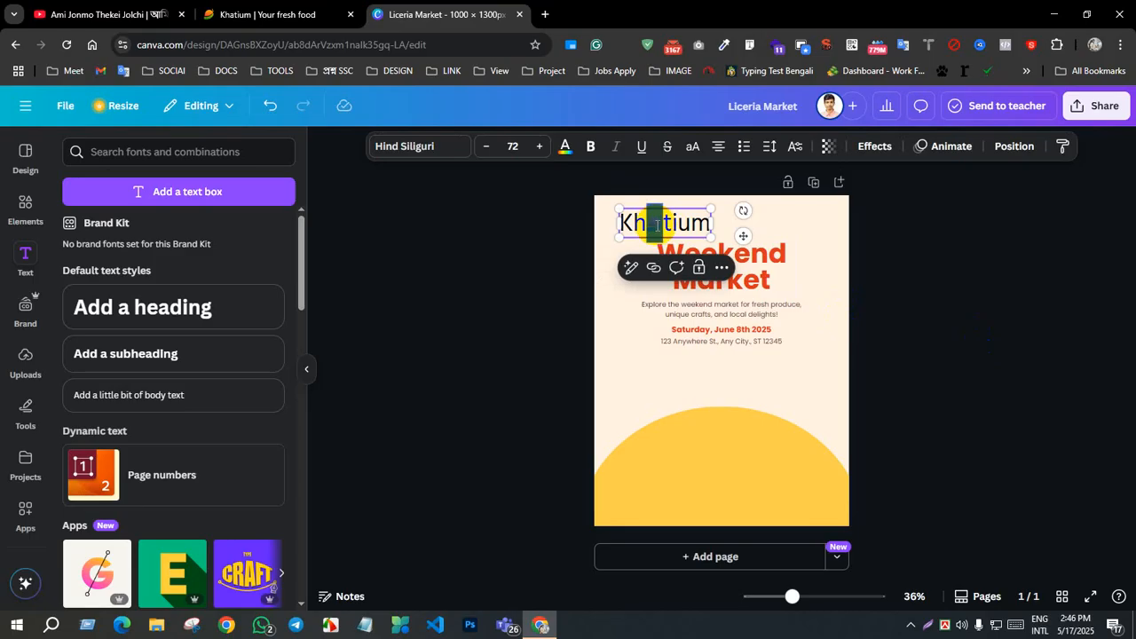
{"action": "left_click", "coordinate": [728, 220]}
{"action": "left_click", "coordinate": [684, 222]}
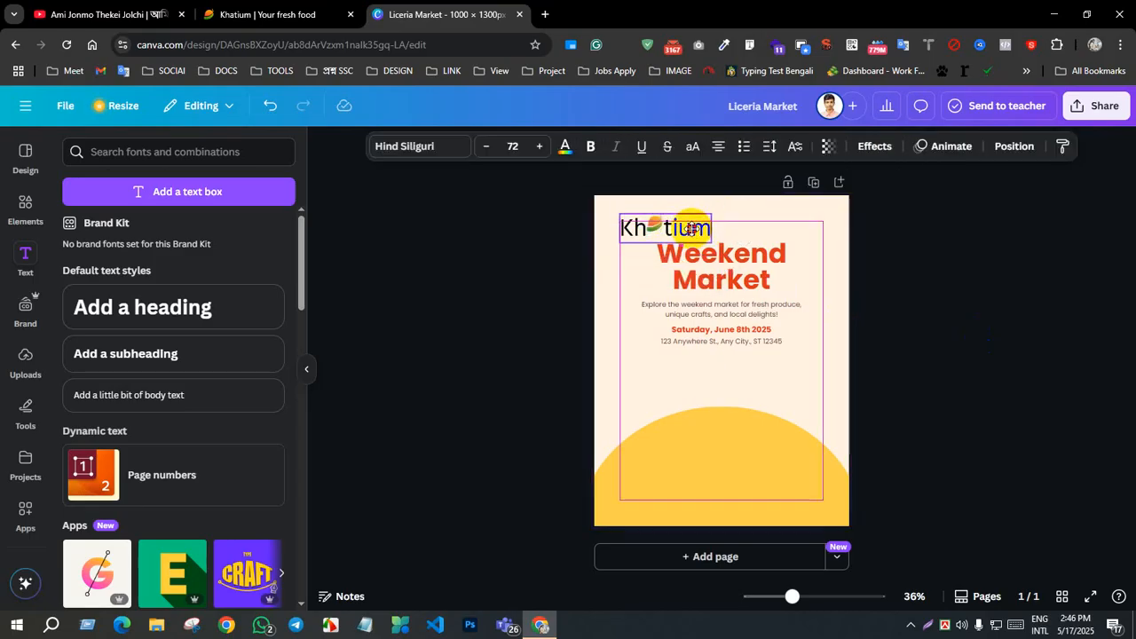
{"action": "key", "text": "Up"}
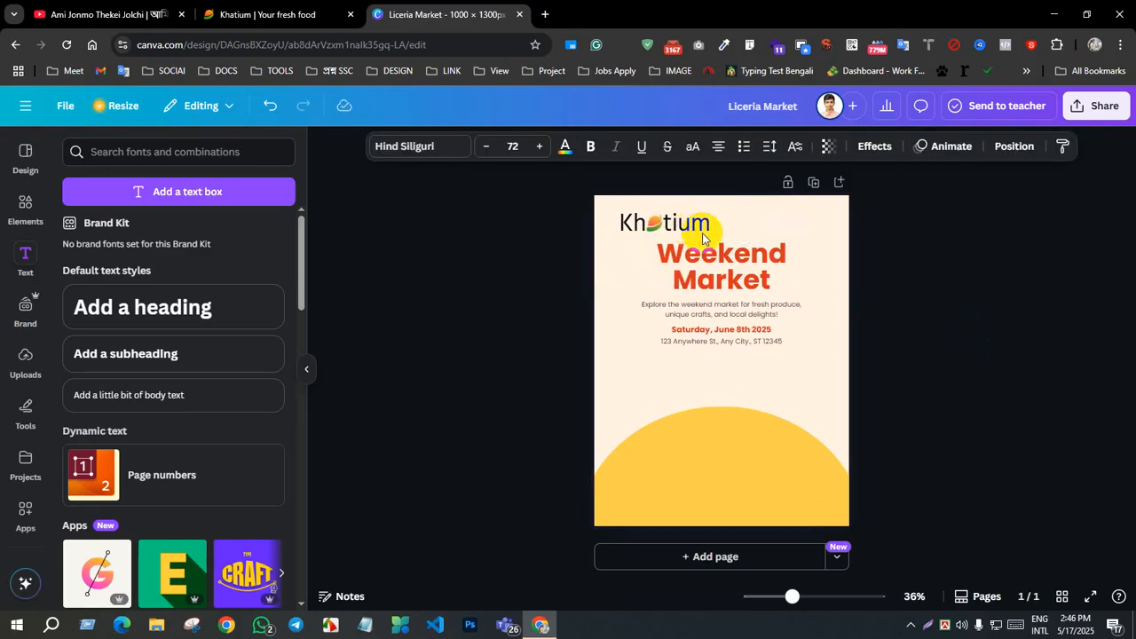
{"action": "left_click", "coordinate": [721, 282]}
{"action": "left_click", "coordinate": [705, 349]}
{"action": "left_click", "coordinate": [616, 213]}
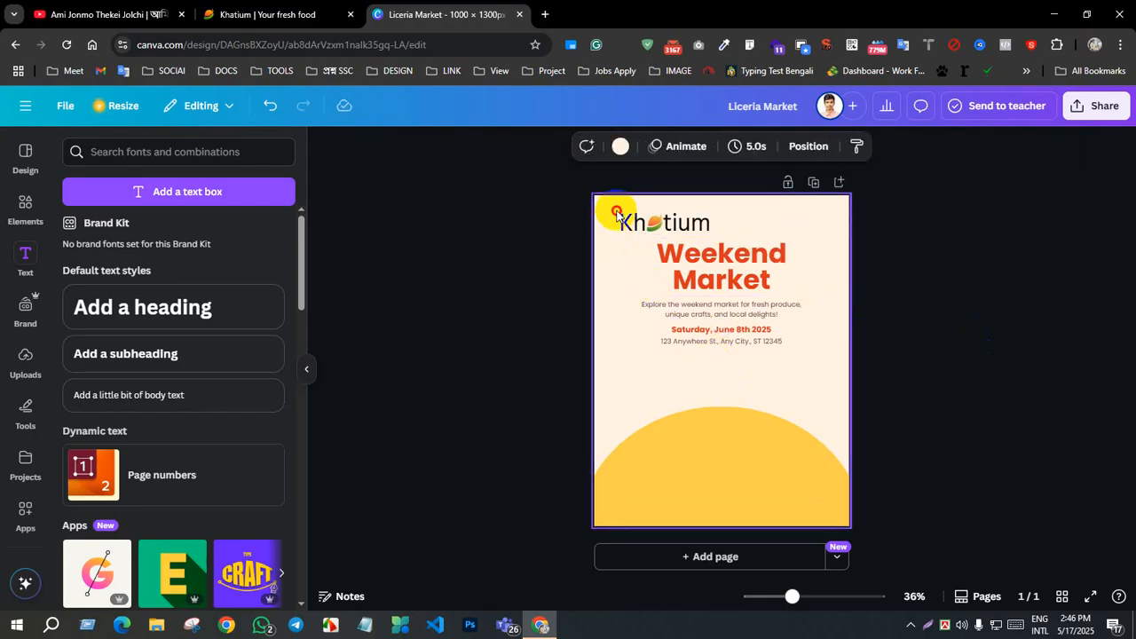
{"action": "left_click", "coordinate": [661, 222]}
{"action": "left_click", "coordinate": [877, 269]}
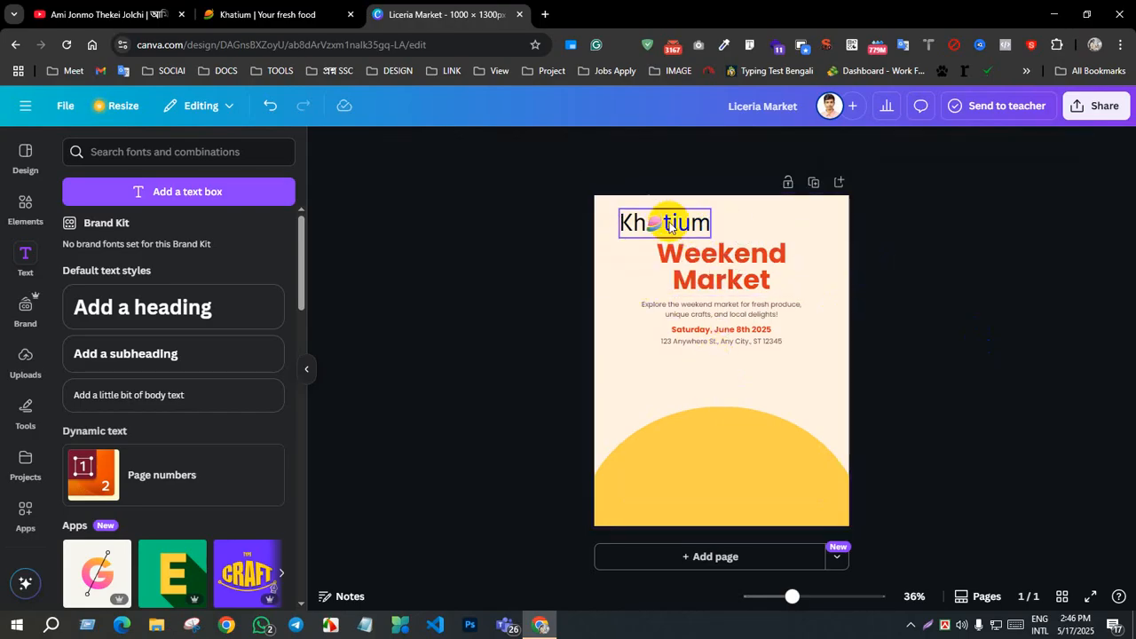
{"action": "left_click_drag", "start_coordinate": [701, 226], "coordinate": [778, 233]}
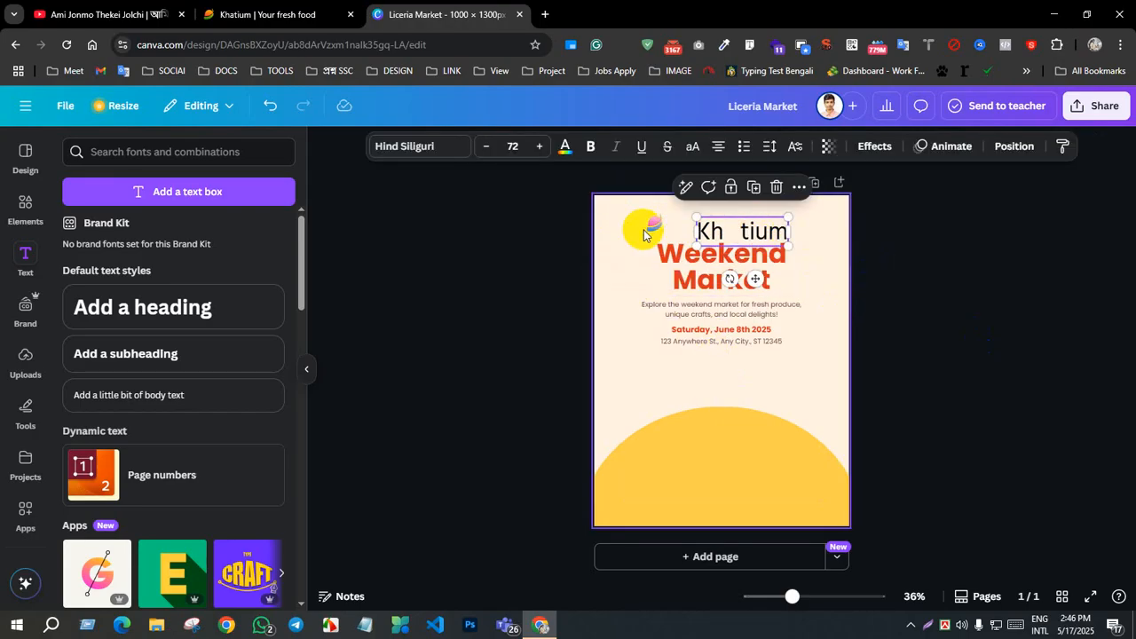
{"action": "key", "text": "ctrl+z"}
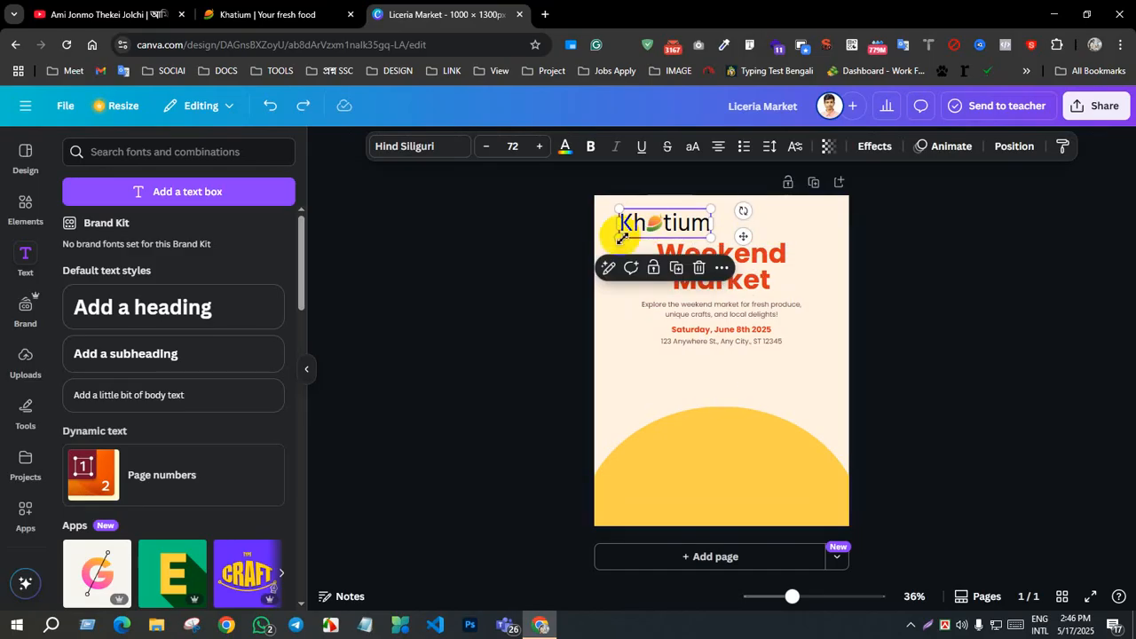
Step: Select the "Kh tium" text together with the mango icon and centre the logo horizontally on the poster
{"action": "left_click", "coordinate": [609, 223]}
{"action": "left_click_drag", "start_coordinate": [637, 217], "coordinate": [725, 227]}
Step: Delete the "Weekend Market" title from the poster
{"action": "left_click", "coordinate": [737, 293]}
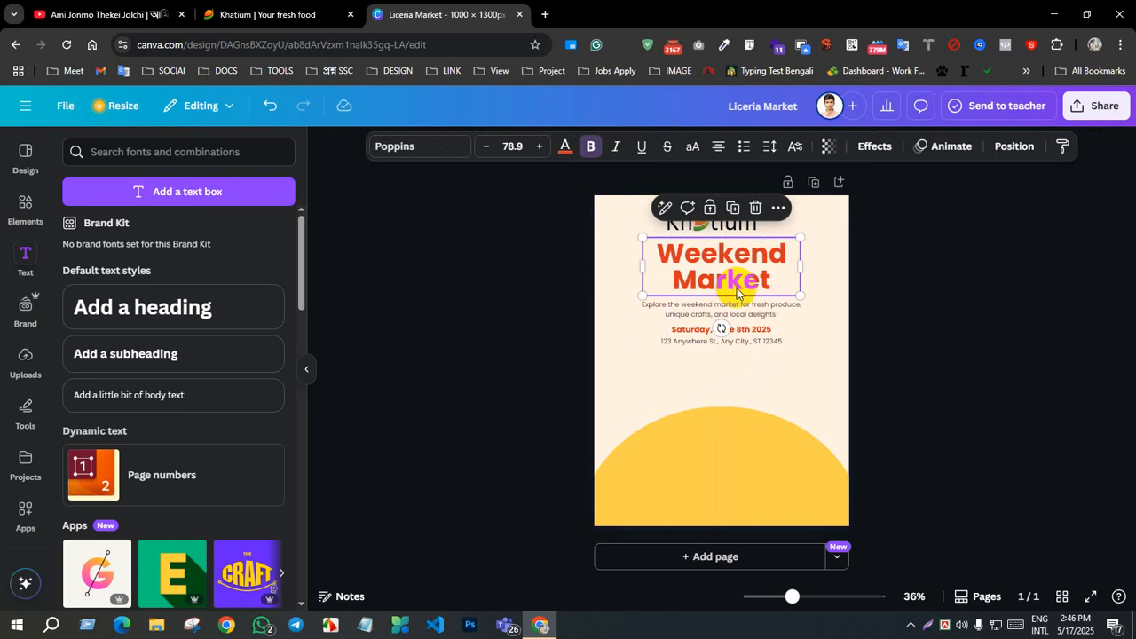
{"action": "left_click", "coordinate": [735, 277]}
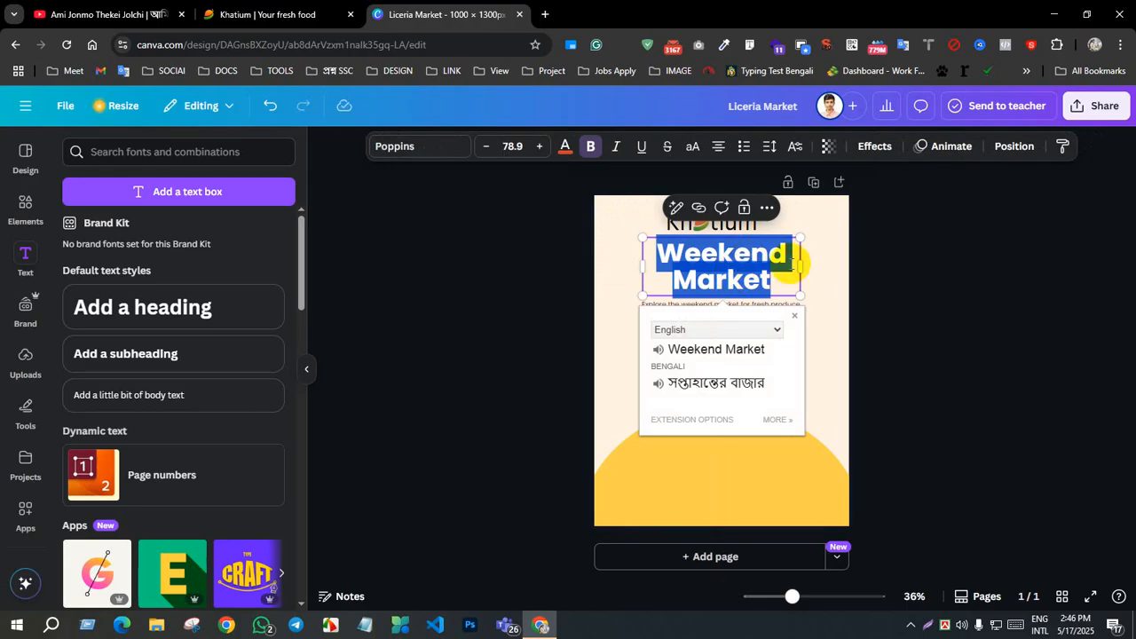
{"action": "left_click", "coordinate": [829, 261]}
{"action": "left_click", "coordinate": [723, 266]}
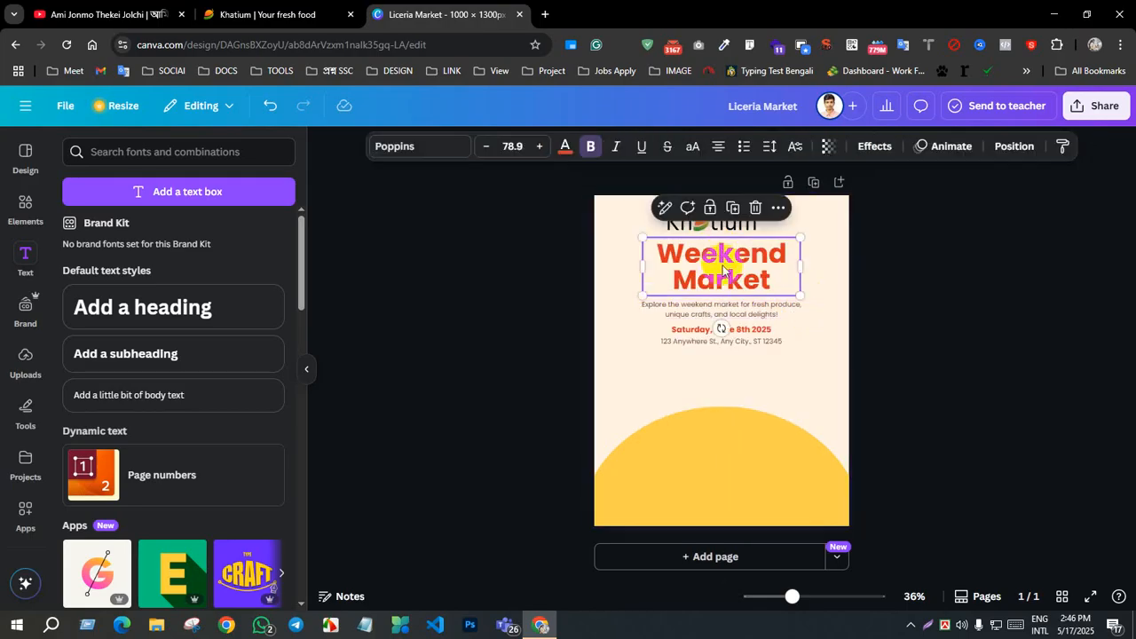
{"action": "key", "text": "Delete"}
Step: Delete the template's market description, date line and address line from the poster
{"action": "left_click", "coordinate": [718, 306]}
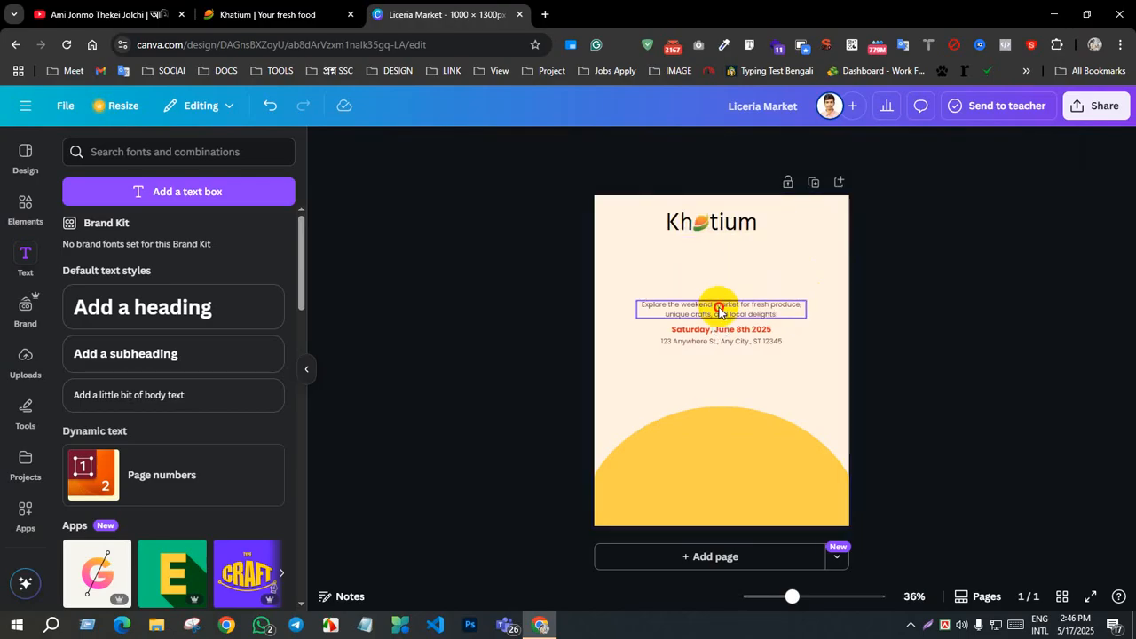
{"action": "key", "text": "Delete"}
{"action": "left_click", "coordinate": [721, 330]}
{"action": "key", "text": "Delete"}
{"action": "left_click", "coordinate": [721, 342]}
{"action": "key", "text": "Delete"}
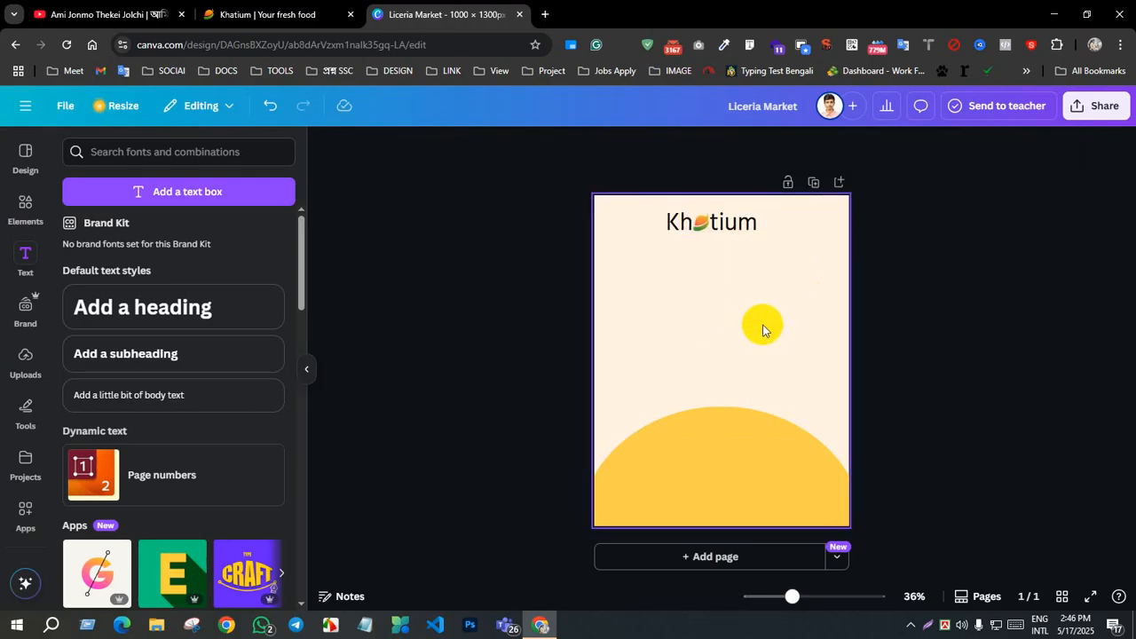
{"action": "left_click", "coordinate": [716, 276]}
Step: Search the elements library for "offer" and add the red and yellow "SPECIAL OFFER" banner graphic to the poster
{"action": "left_click", "coordinate": [31, 200]}
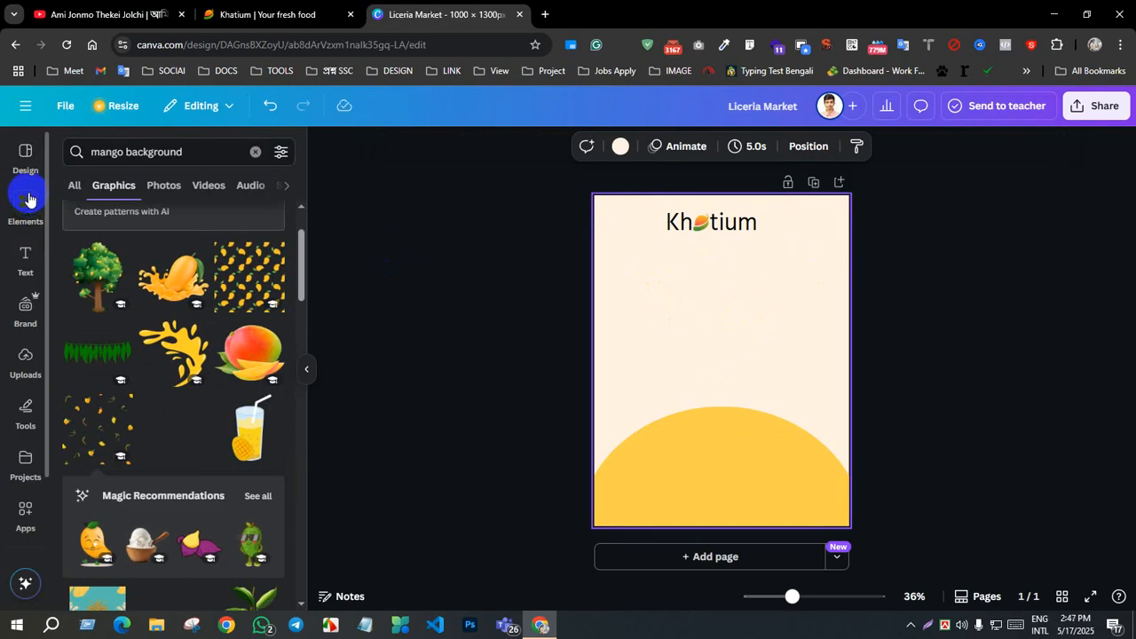
{"action": "left_click", "coordinate": [255, 152]}
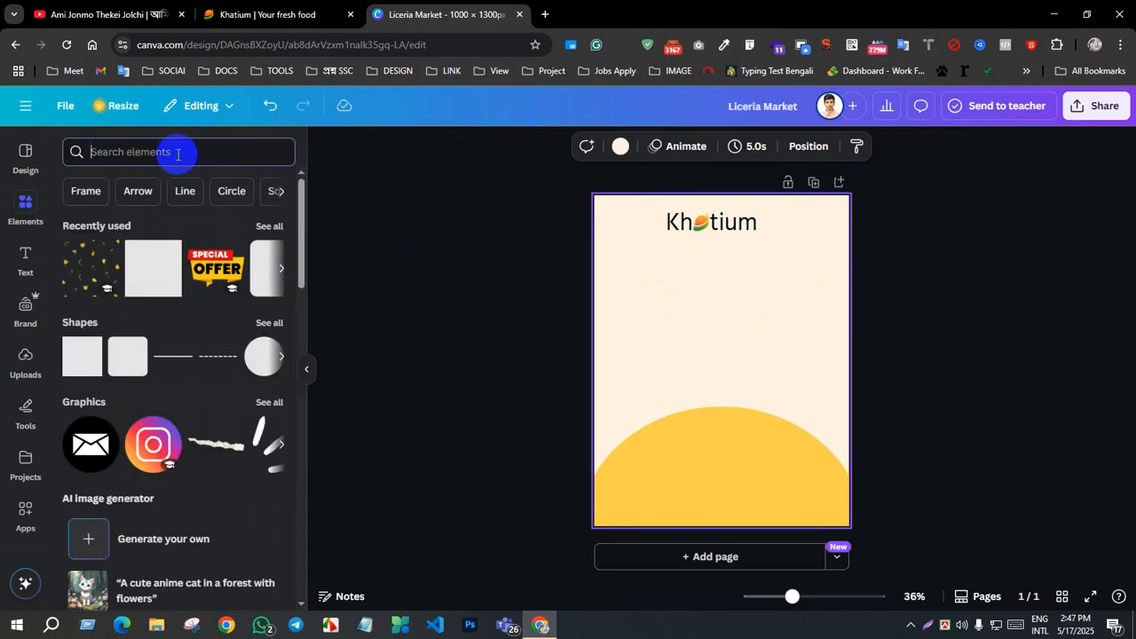
{"action": "type", "text": "offer"}
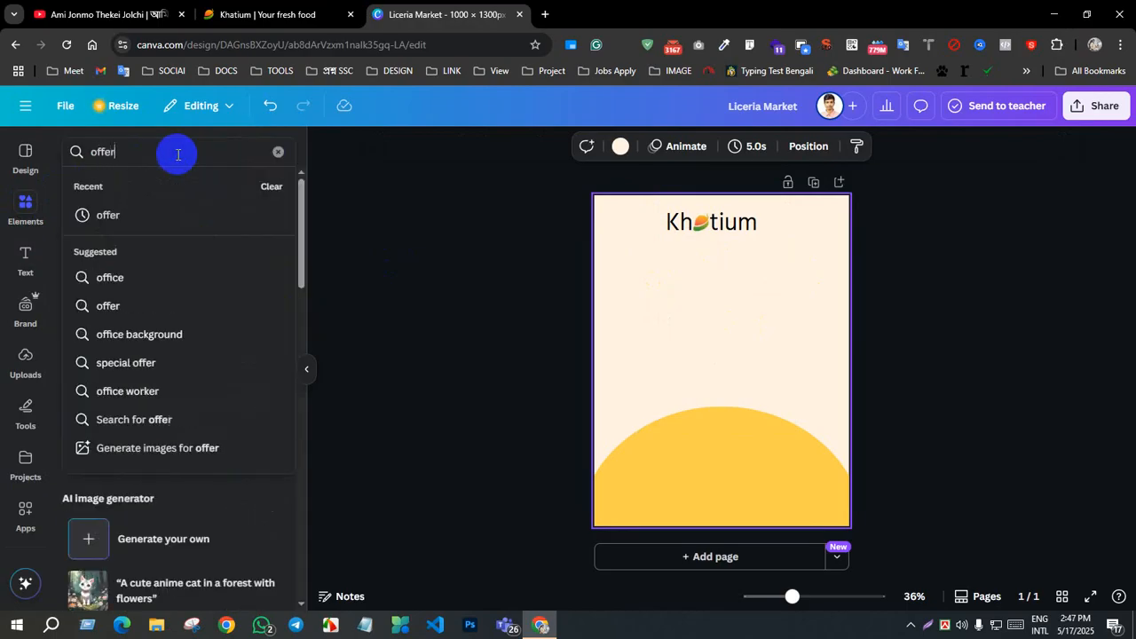
{"action": "key", "text": "Return"}
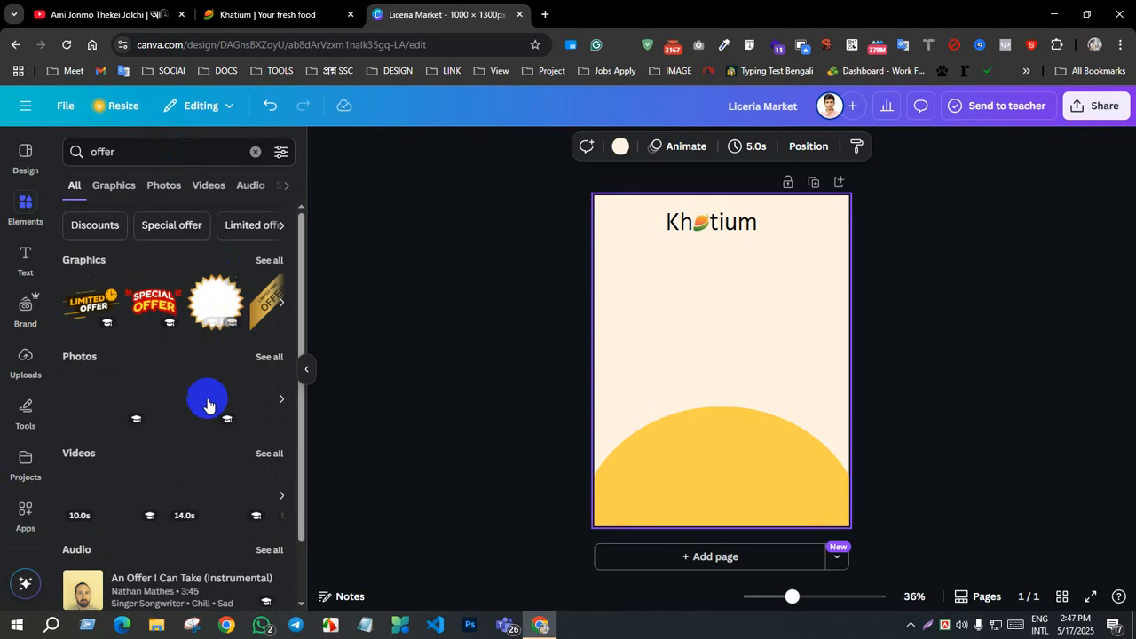
{"action": "scroll", "coordinate": [181, 435], "scroll_direction": "down", "scroll_amount": 1}
{"action": "scroll", "coordinate": [151, 413], "scroll_direction": "up", "scroll_amount": 1}
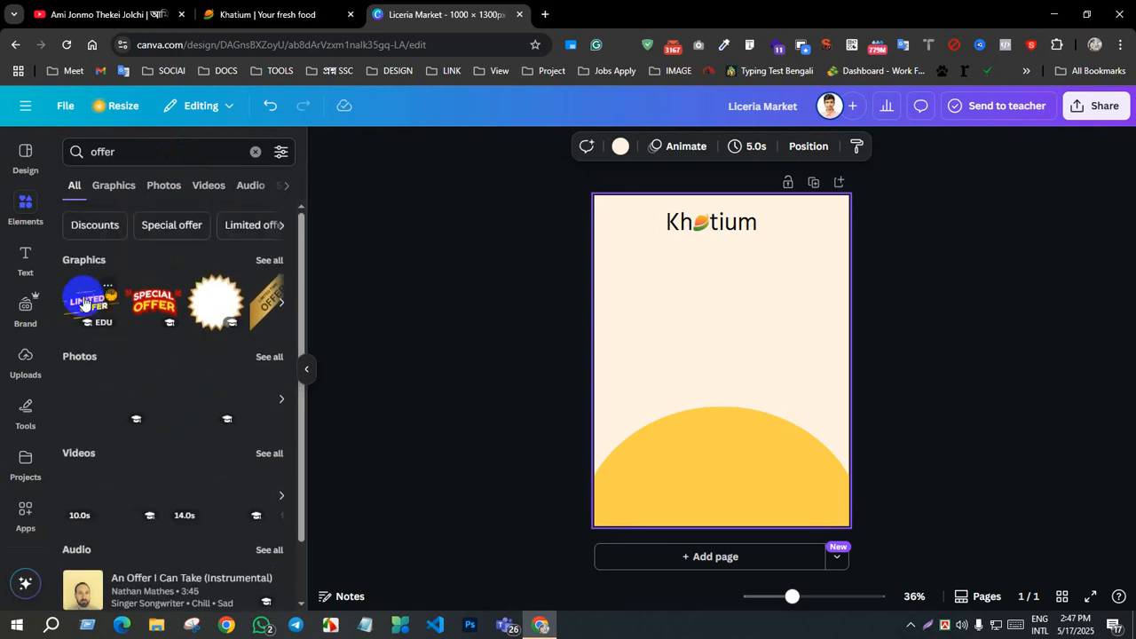
{"action": "left_click", "coordinate": [281, 303]}
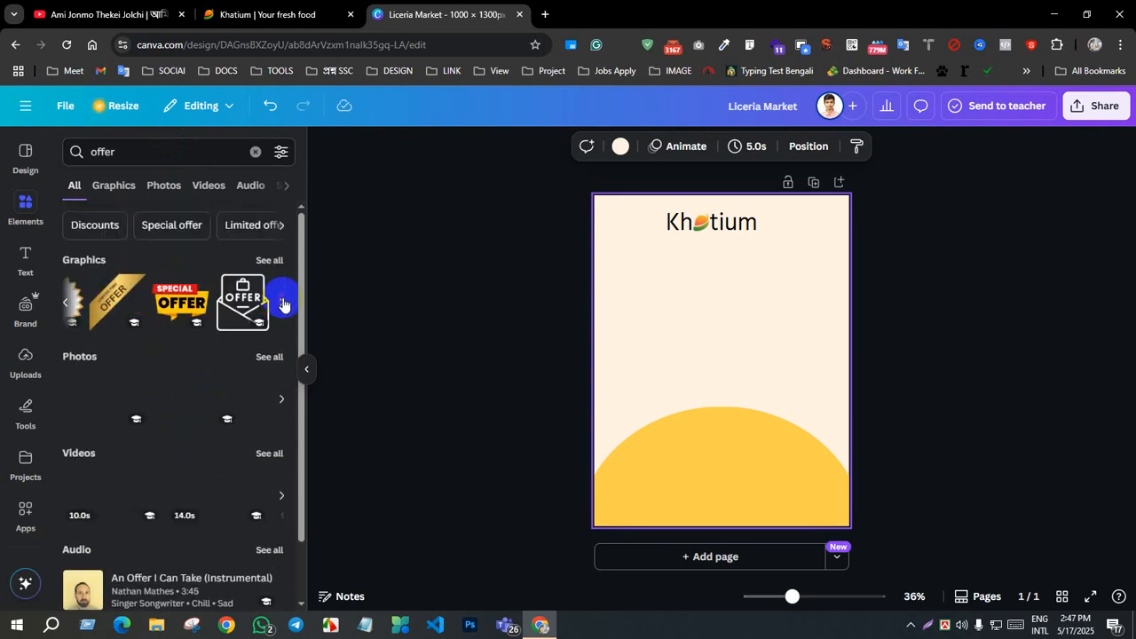
{"action": "left_click", "coordinate": [146, 301]}
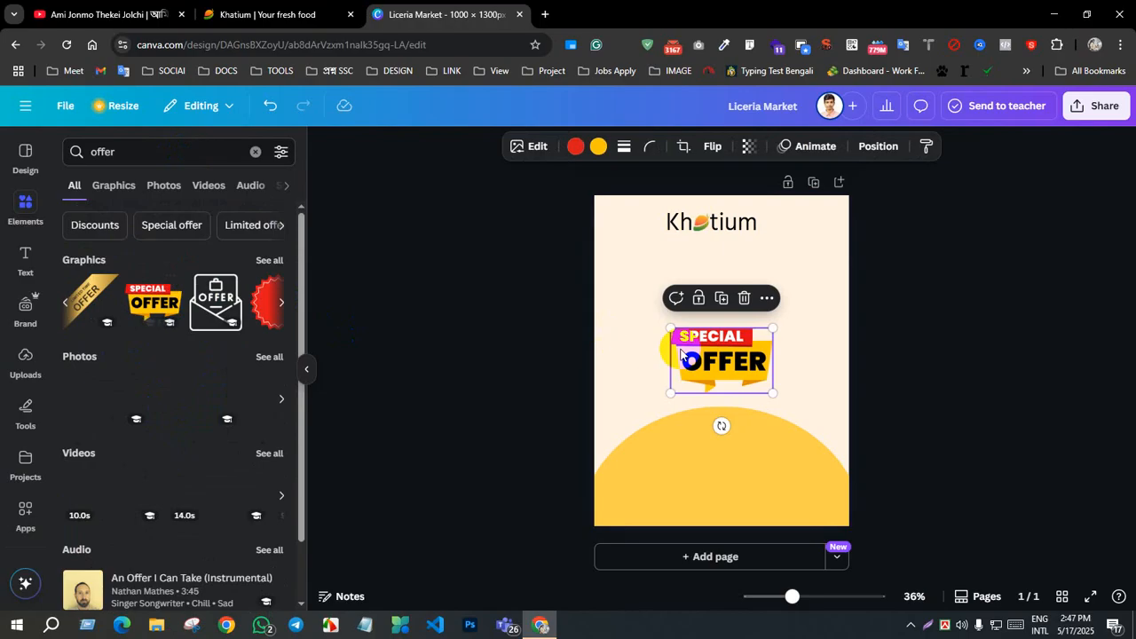
Step: Enlarge the "SPECIAL OFFER" banner to most of the poster's width and place it just beneath the Khatium logo
{"action": "left_click_drag", "start_coordinate": [710, 360], "coordinate": [692, 290]}
{"action": "left_click", "coordinate": [280, 304]}
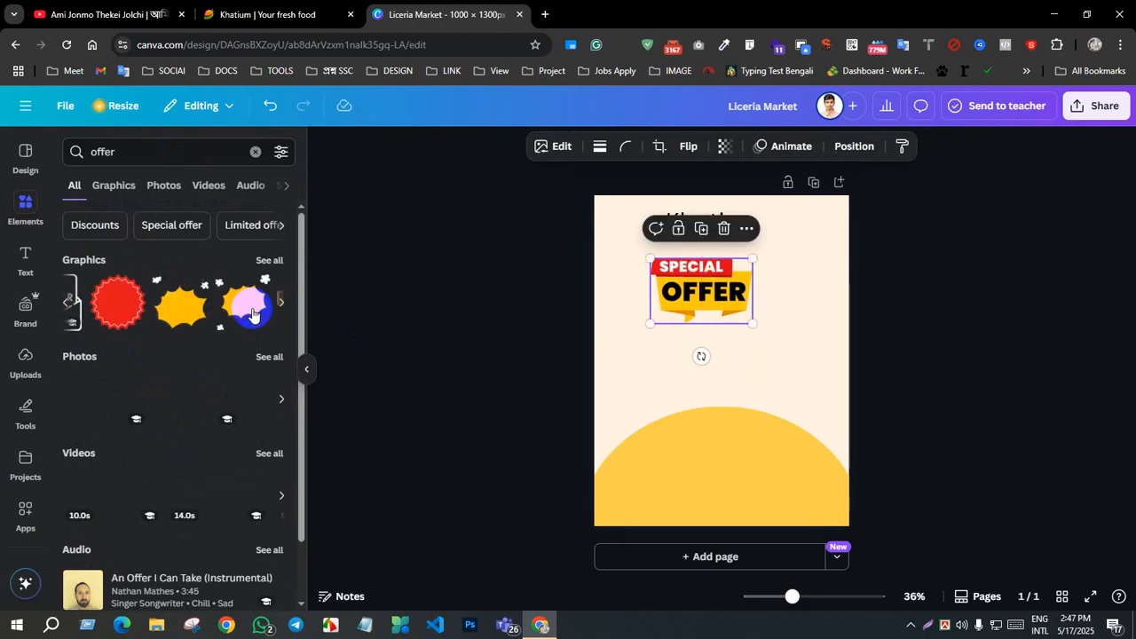
{"action": "left_click_drag", "start_coordinate": [91, 302], "coordinate": [711, 275]}
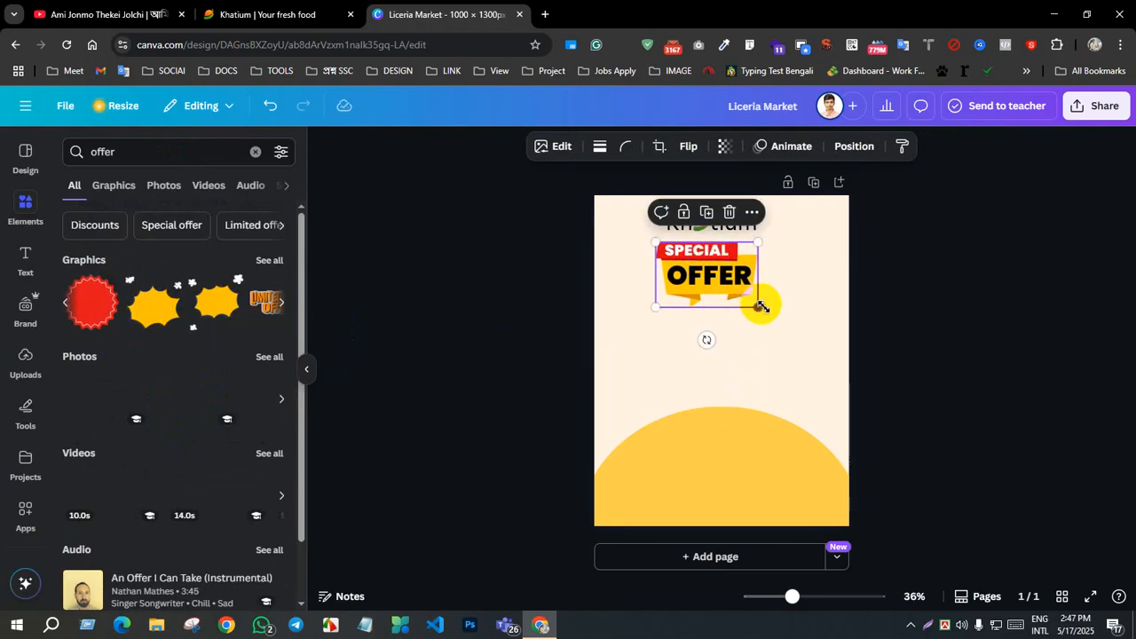
{"action": "left_click_drag", "start_coordinate": [758, 307], "coordinate": [812, 355]}
{"action": "left_click_drag", "start_coordinate": [751, 308], "coordinate": [724, 308]}
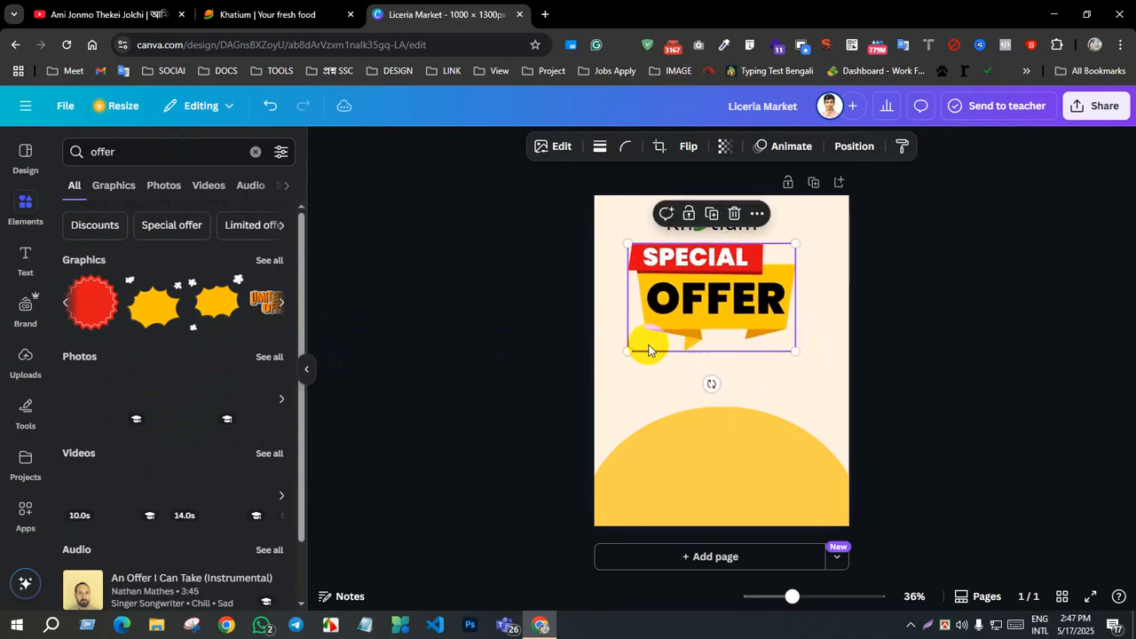
{"action": "left_click_drag", "start_coordinate": [628, 351], "coordinate": [636, 332]}
{"action": "left_click_drag", "start_coordinate": [764, 269], "coordinate": [759, 269]}
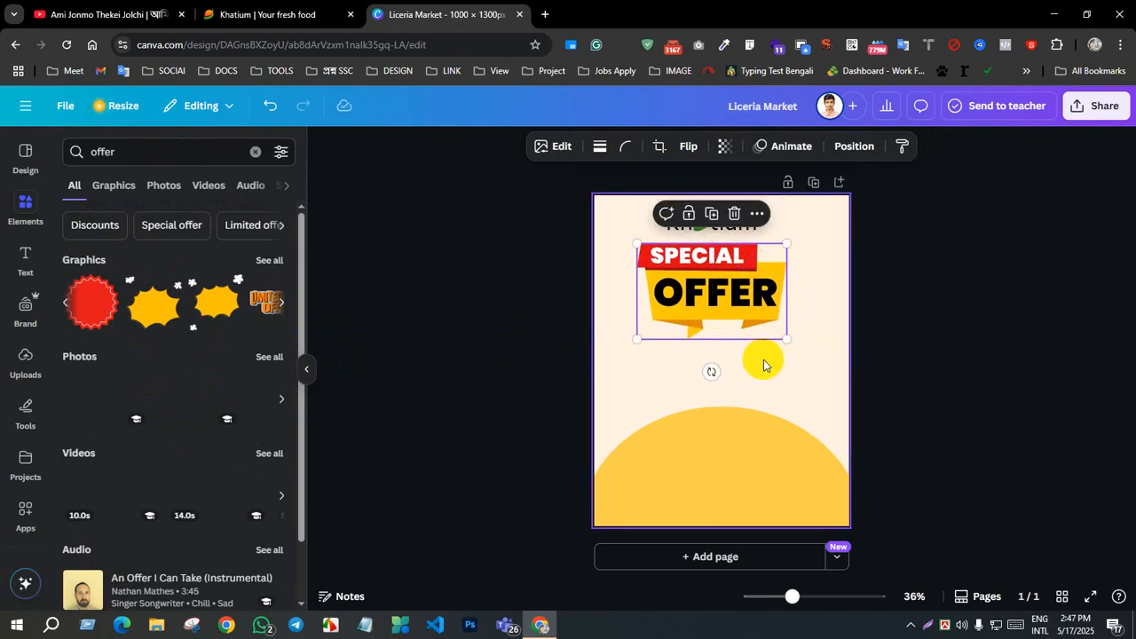
{"action": "left_click_drag", "start_coordinate": [637, 340], "coordinate": [614, 373]}
{"action": "left_click_drag", "start_coordinate": [710, 300], "coordinate": [719, 291]}
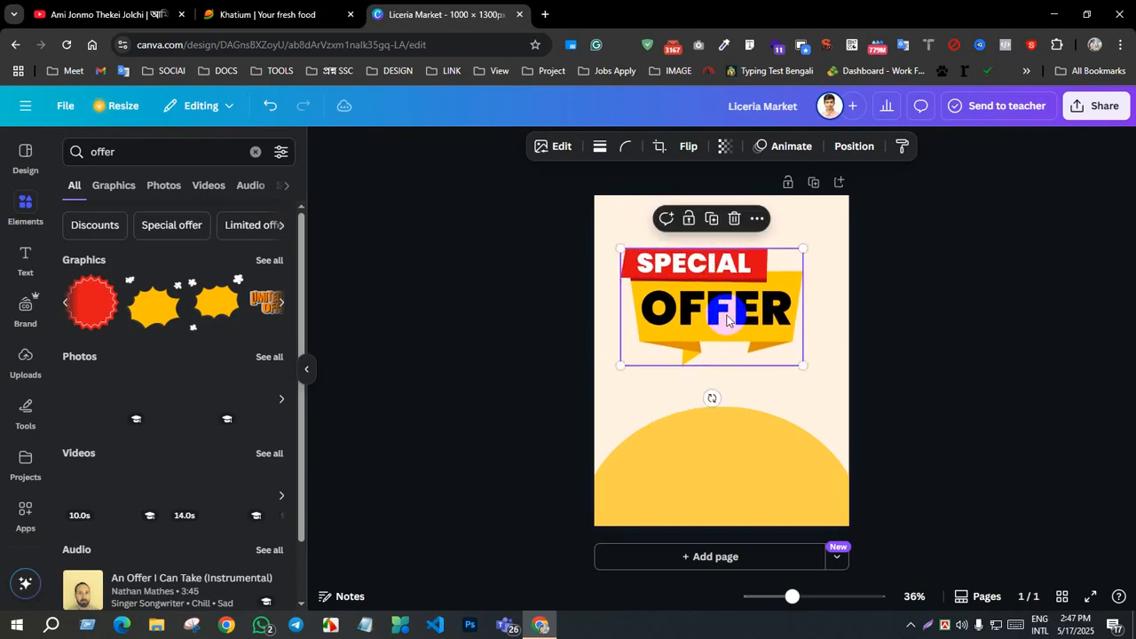
{"action": "left_click", "coordinate": [982, 439]}
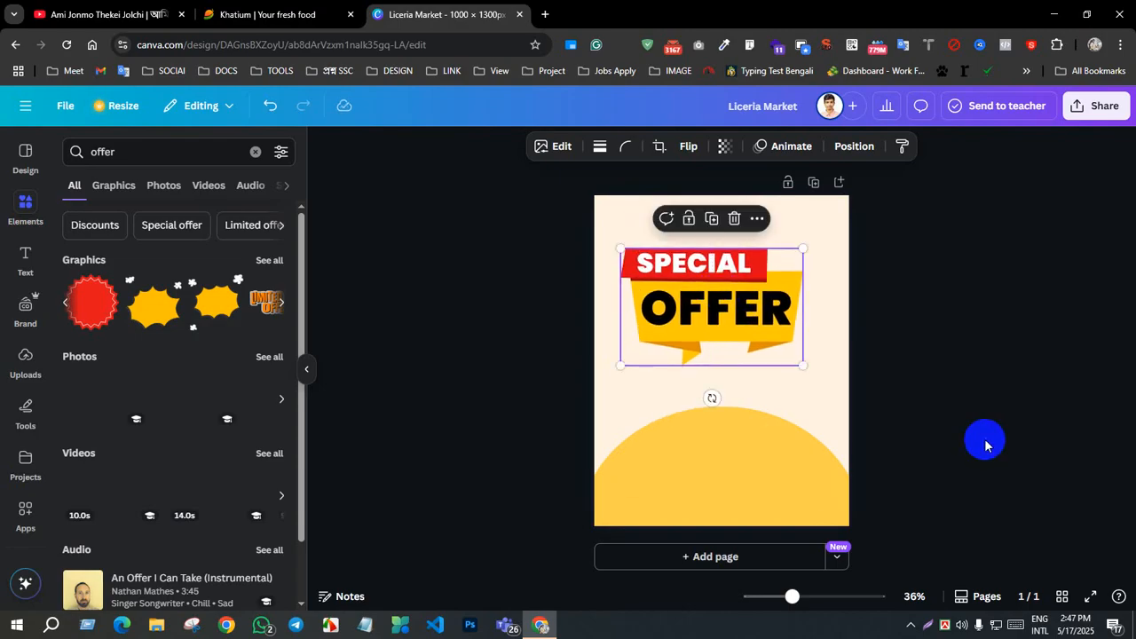
Step: Look through the uploaded images for a mango picture suitable for the poster
{"action": "left_click", "coordinate": [24, 357]}
{"action": "scroll", "coordinate": [114, 356], "scroll_direction": "down", "scroll_amount": 2}
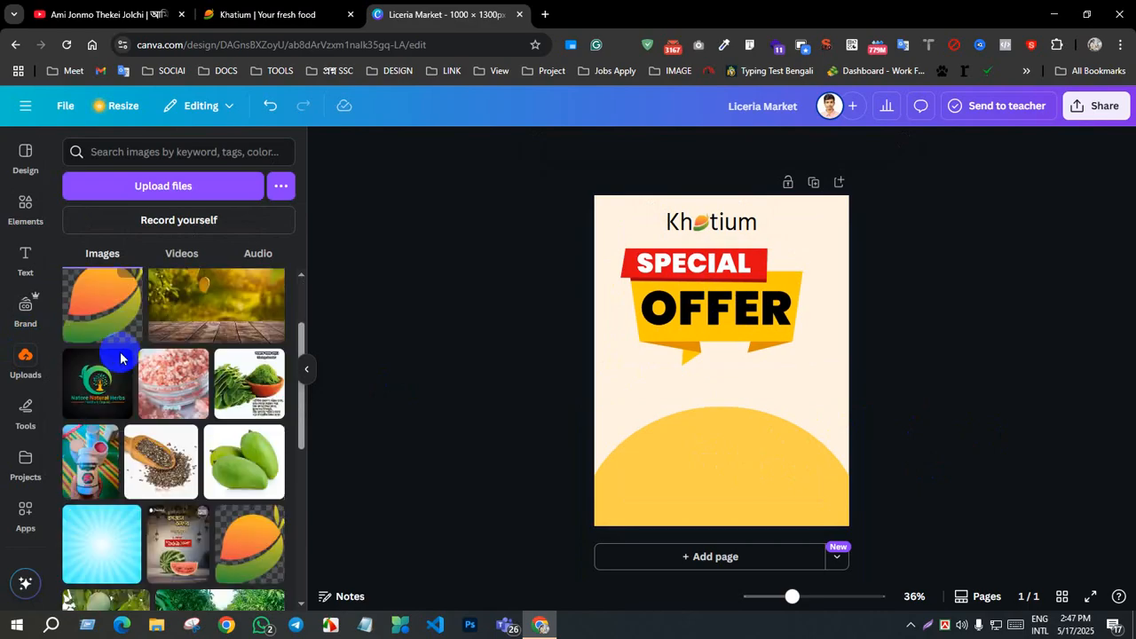
{"action": "scroll", "coordinate": [117, 358], "scroll_direction": "up", "scroll_amount": 2}
{"action": "scroll", "coordinate": [111, 346], "scroll_direction": "down", "scroll_amount": 6}
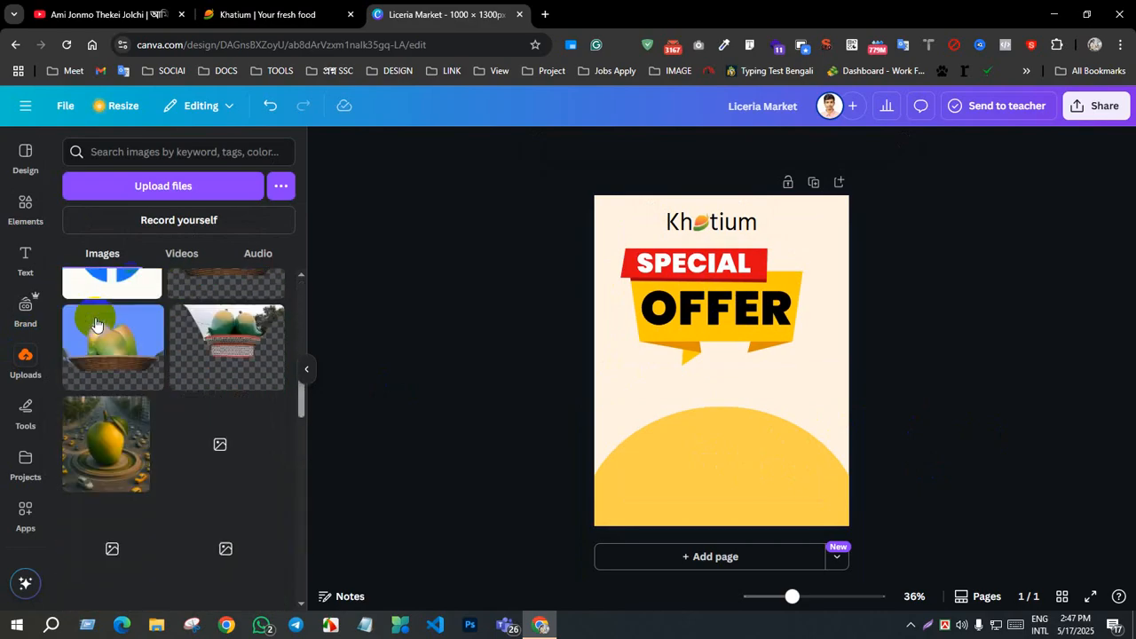
{"action": "scroll", "coordinate": [96, 324], "scroll_direction": "down", "scroll_amount": 8}
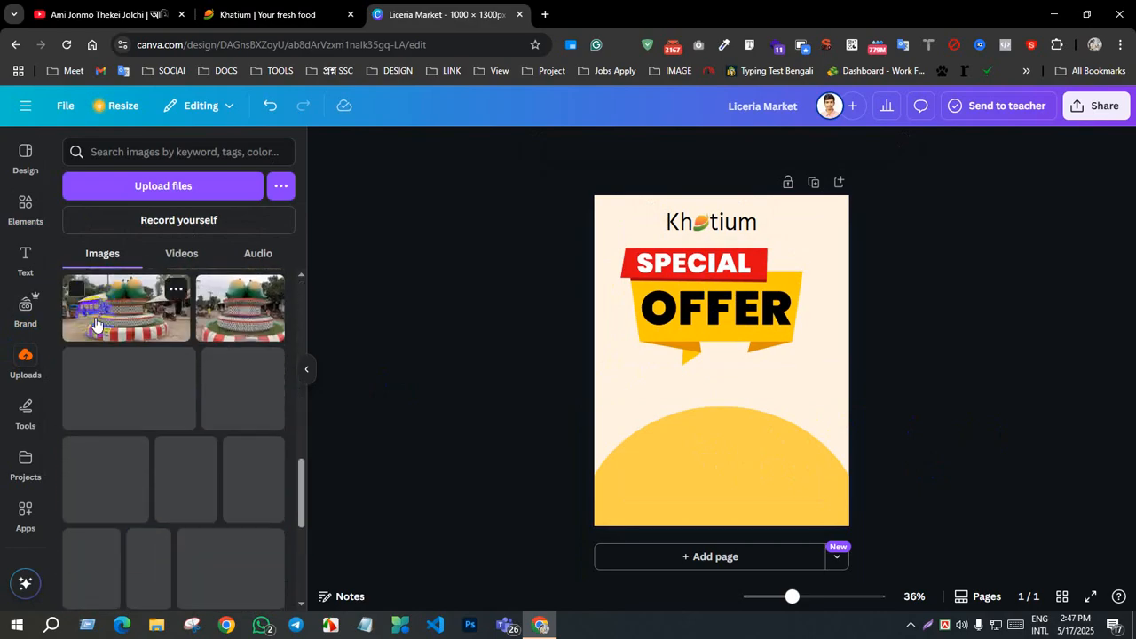
{"action": "scroll", "coordinate": [96, 324], "scroll_direction": "up", "scroll_amount": 5}
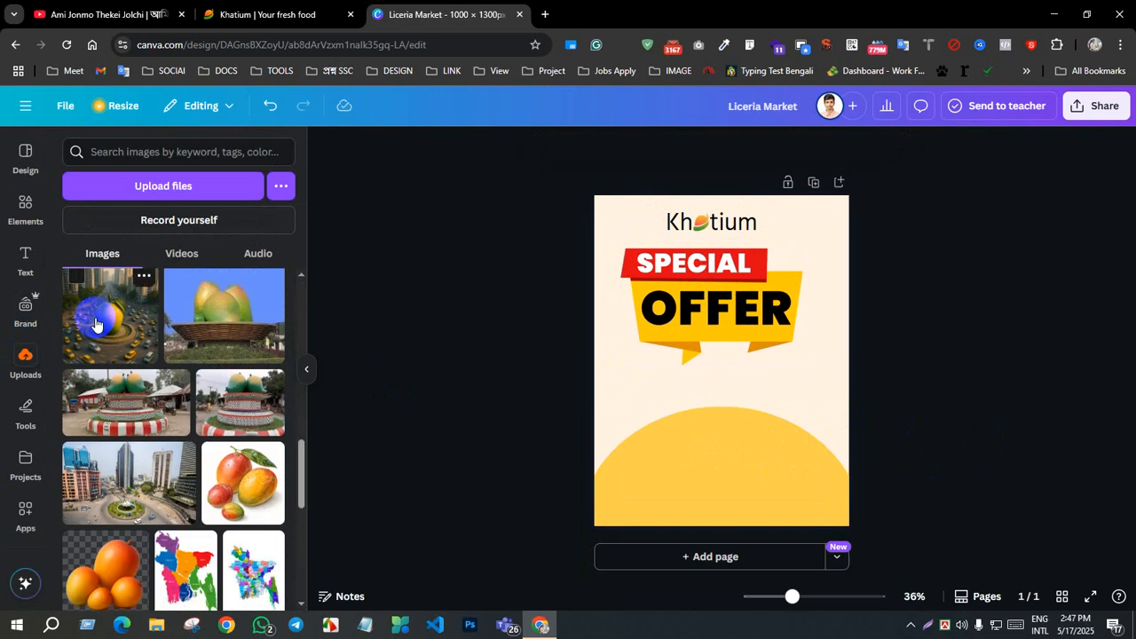
{"action": "scroll", "coordinate": [96, 324], "scroll_direction": "down", "scroll_amount": 8}
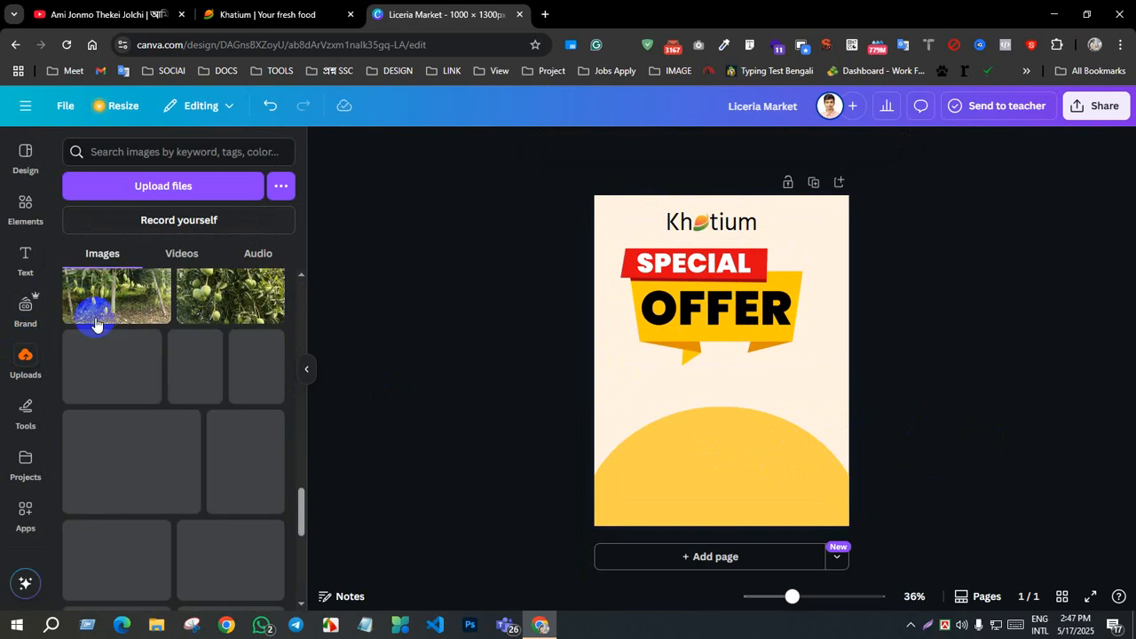
{"action": "scroll", "coordinate": [96, 324], "scroll_direction": "down", "scroll_amount": 2}
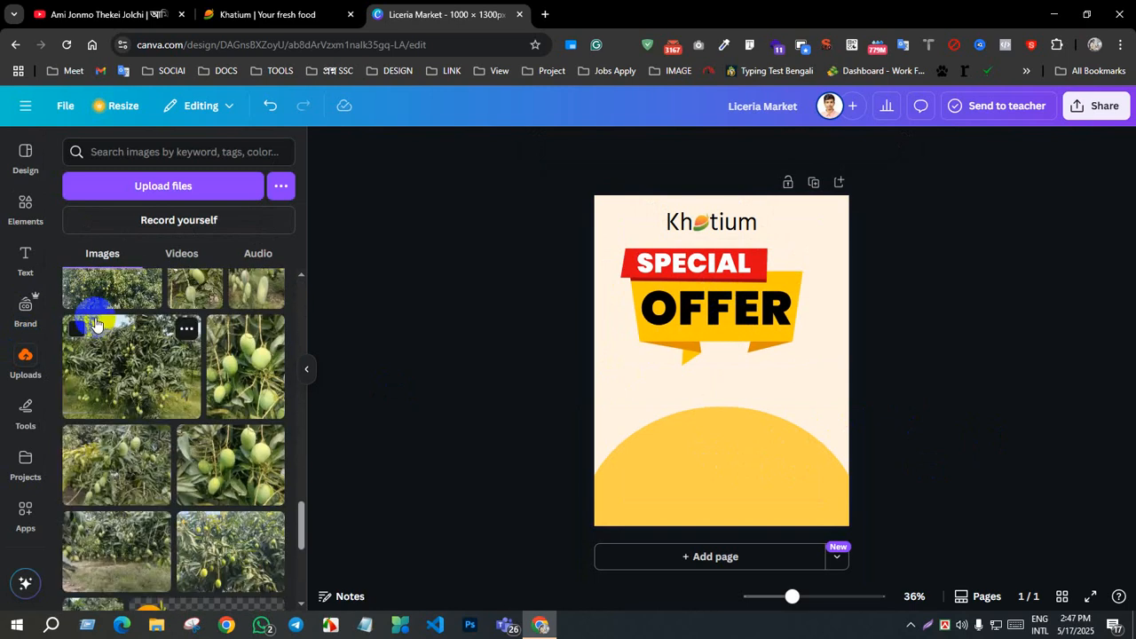
{"action": "scroll", "coordinate": [98, 323], "scroll_direction": "down", "scroll_amount": 4}
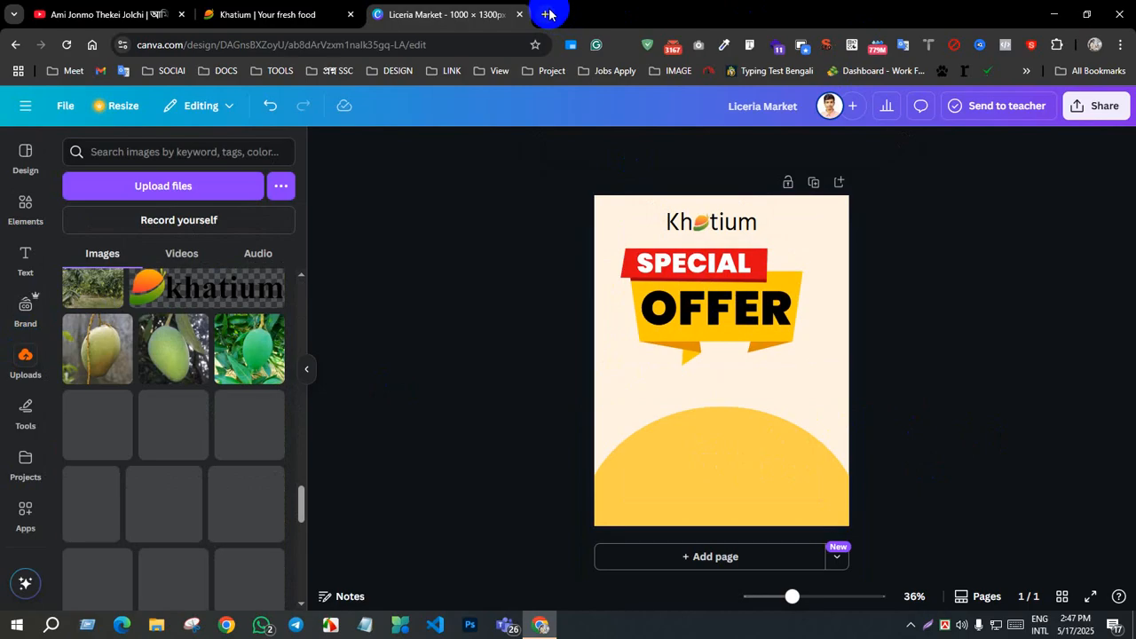
{"action": "scroll", "coordinate": [222, 444], "scroll_direction": "up", "scroll_amount": 3}
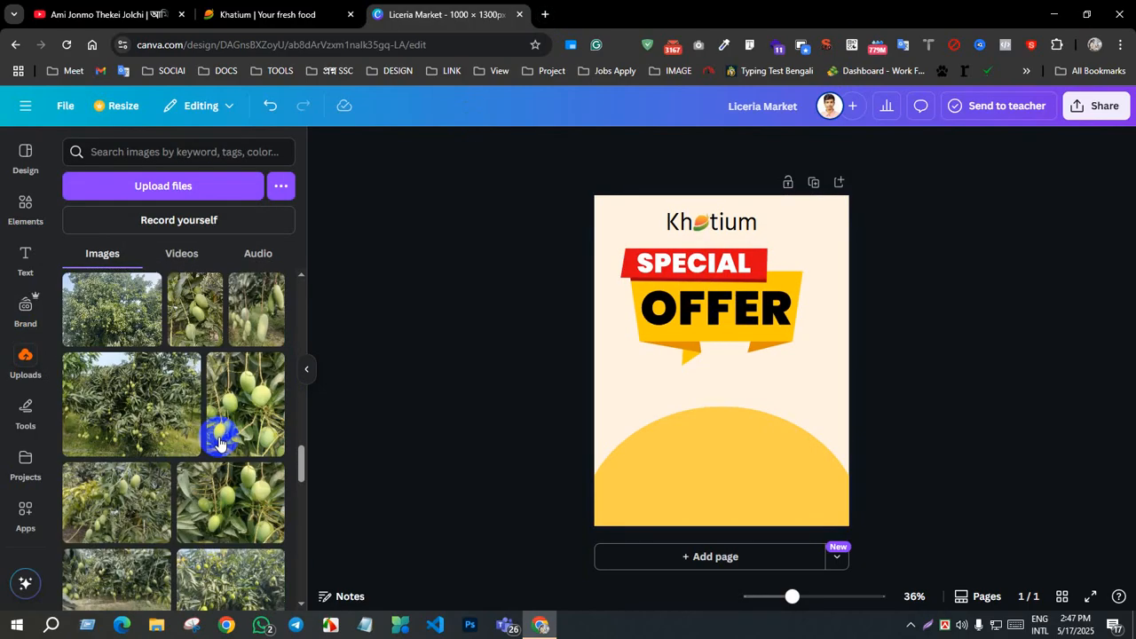
Step: Switch to a new browser tab, search Google for "কাচা আম png" and preview the Green Mango image from Daily Food Shop
{"action": "left_click", "coordinate": [544, 14]}
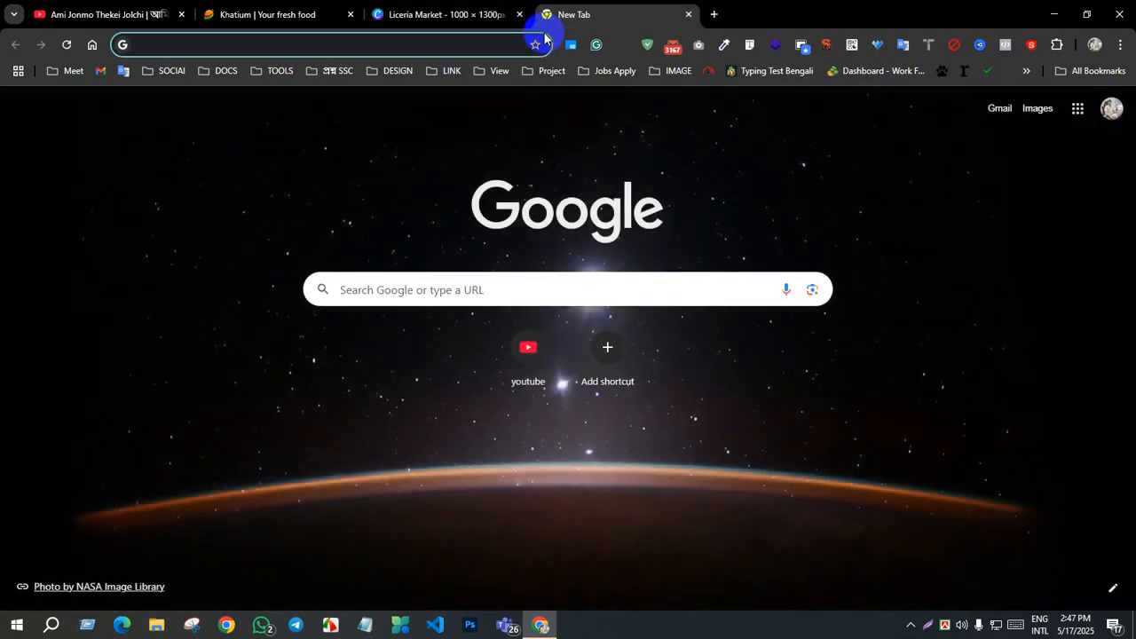
{"action": "type", "text": "কাচা আম png"}
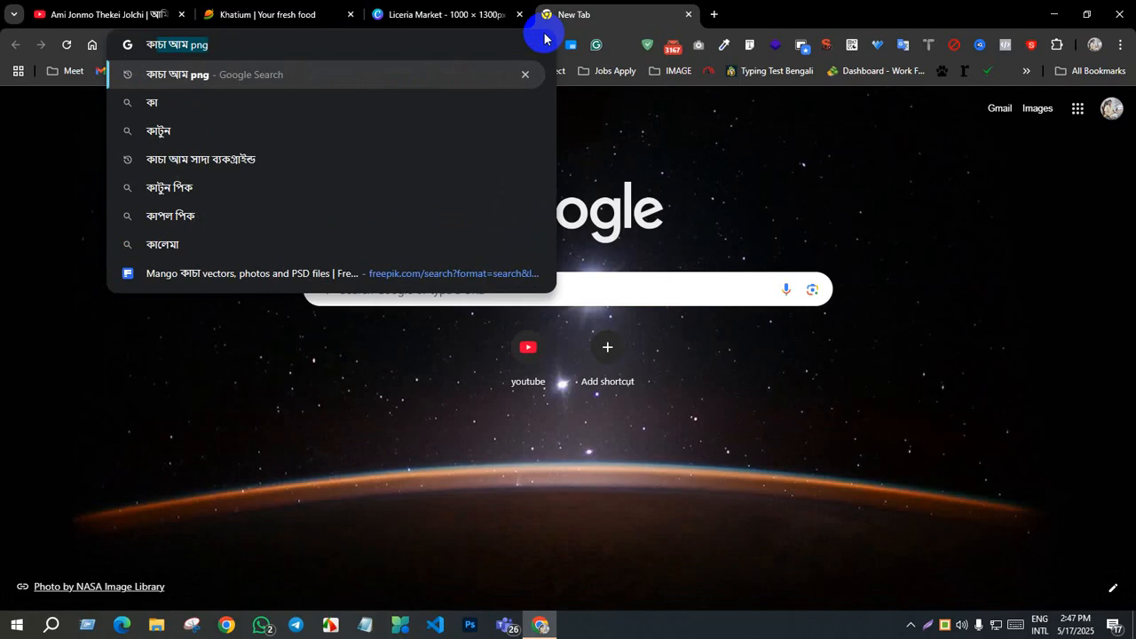
{"action": "left_click", "coordinate": [225, 43]}
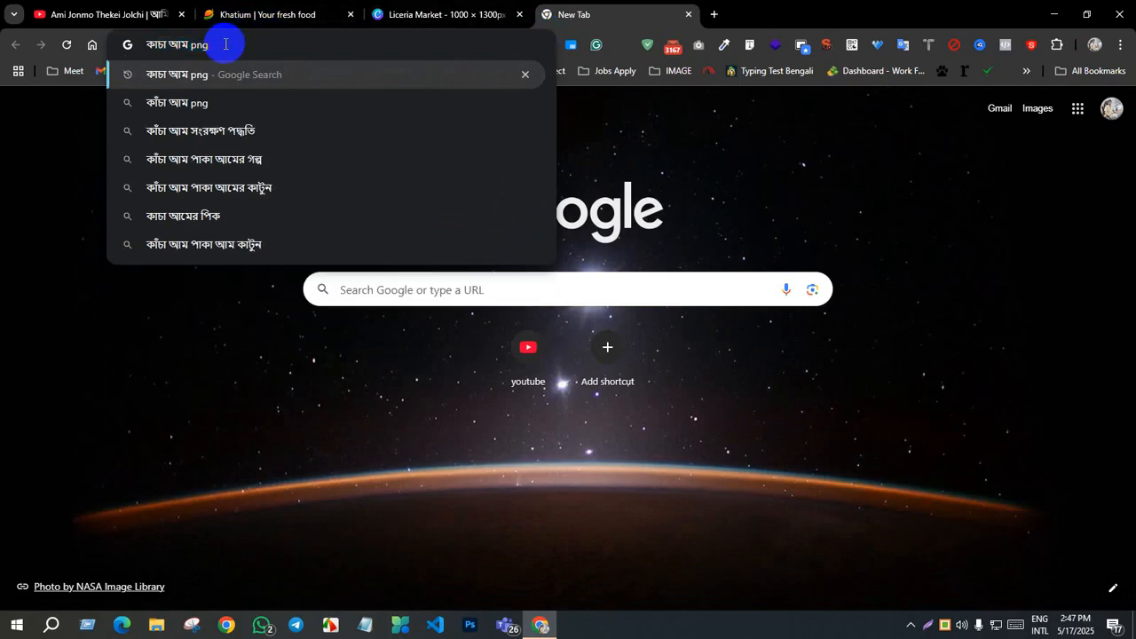
{"action": "key", "text": "Return"}
{"action": "left_click", "coordinate": [561, 314]}
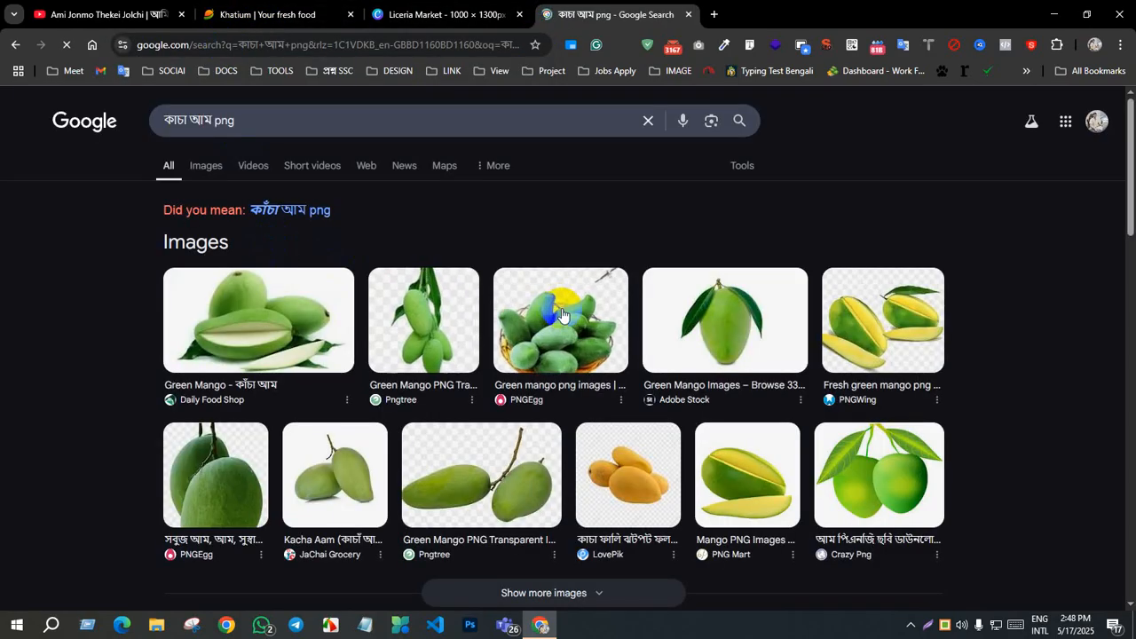
{"action": "left_click", "coordinate": [296, 333]}
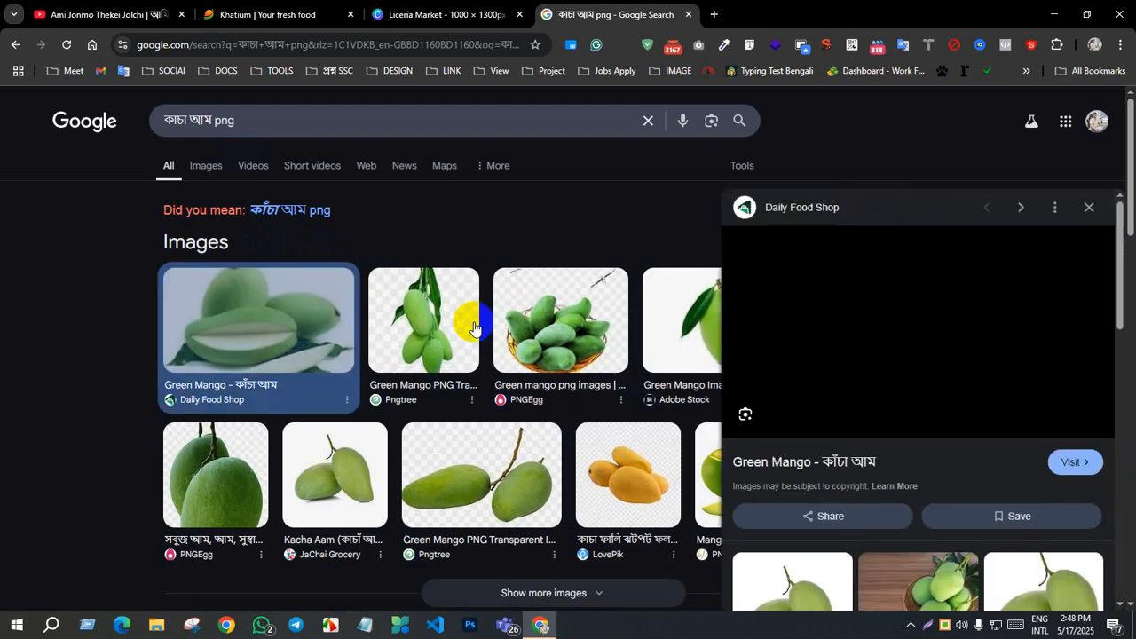
Step: Browse the related green mango pictures and preview the TajaFruits.com basket image and its similar images
{"action": "scroll", "coordinate": [949, 332], "scroll_direction": "down", "scroll_amount": 5}
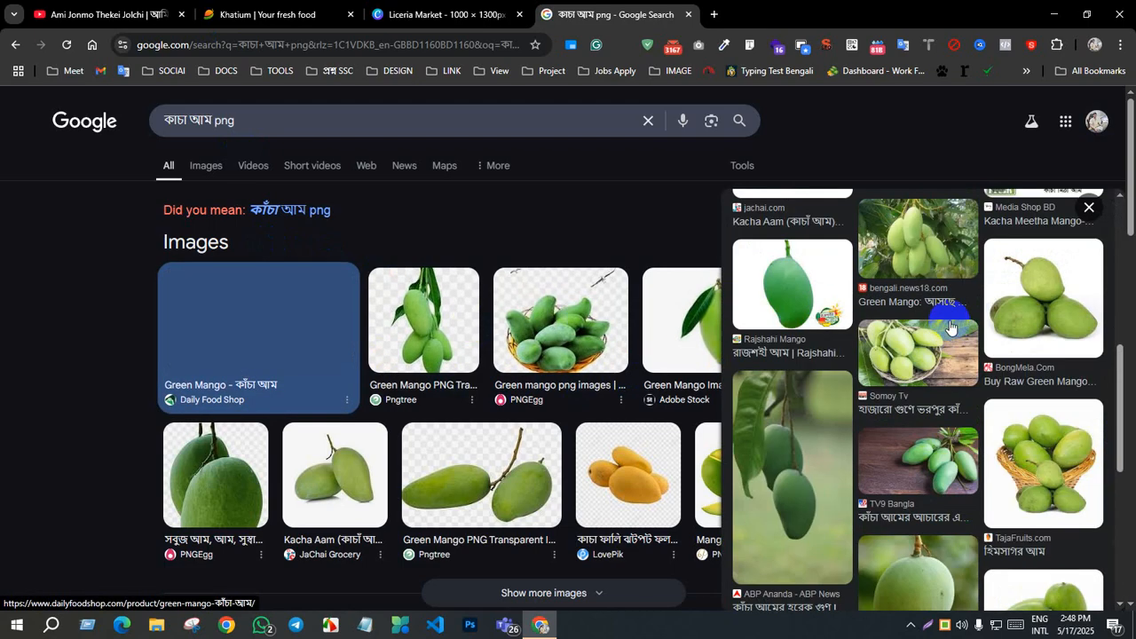
{"action": "scroll", "coordinate": [949, 328], "scroll_direction": "down", "scroll_amount": 4}
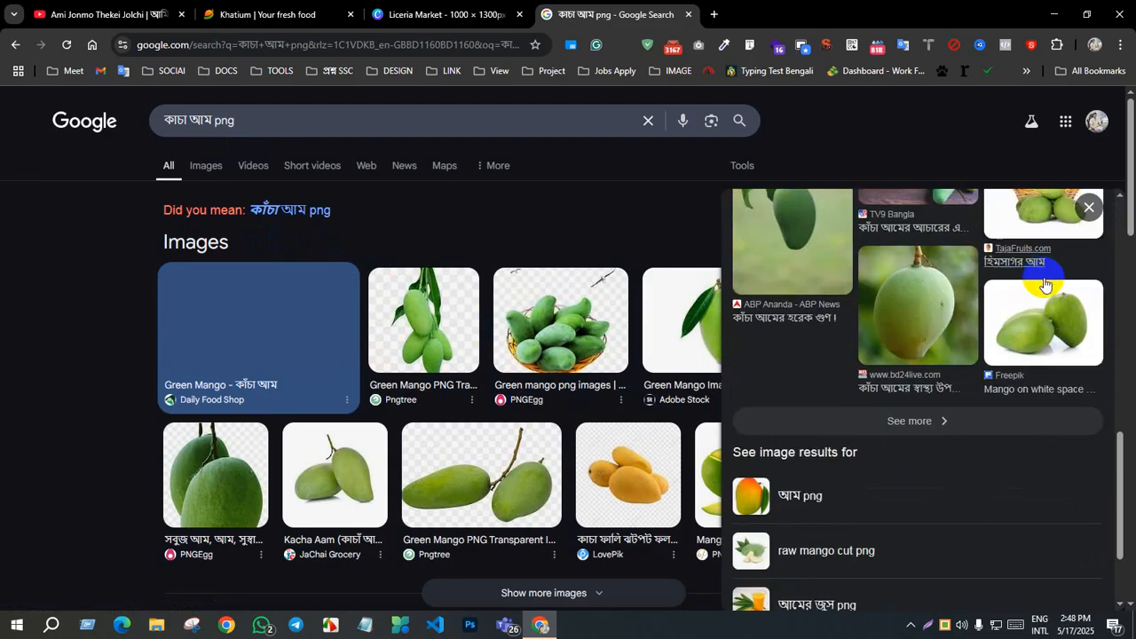
{"action": "left_click", "coordinate": [1045, 284]}
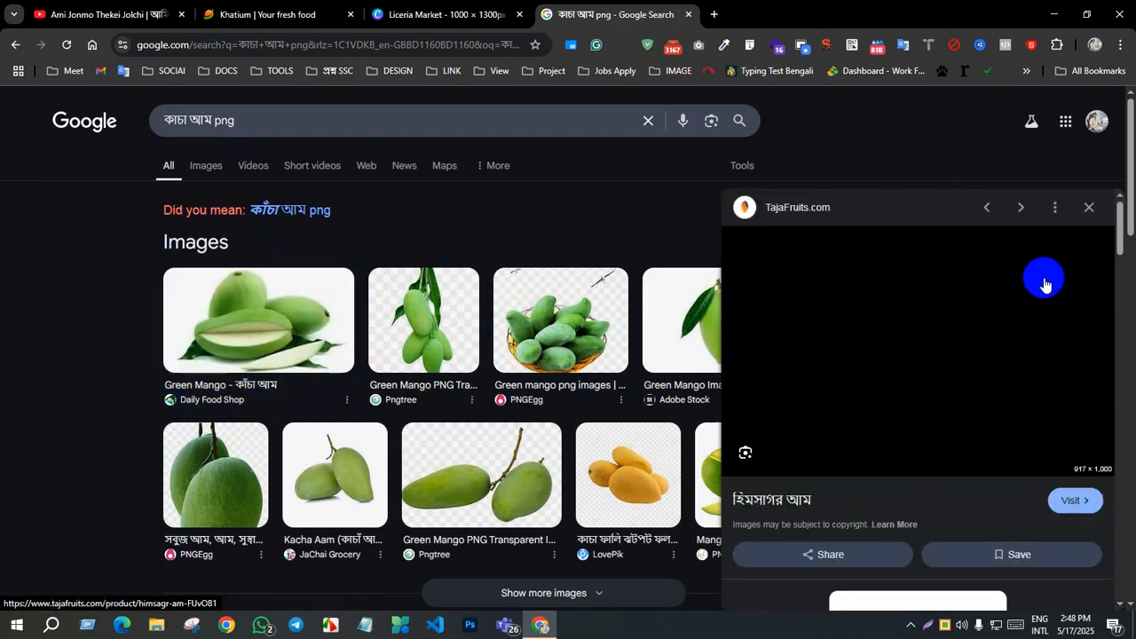
{"action": "scroll", "coordinate": [898, 354], "scroll_direction": "down", "scroll_amount": 5}
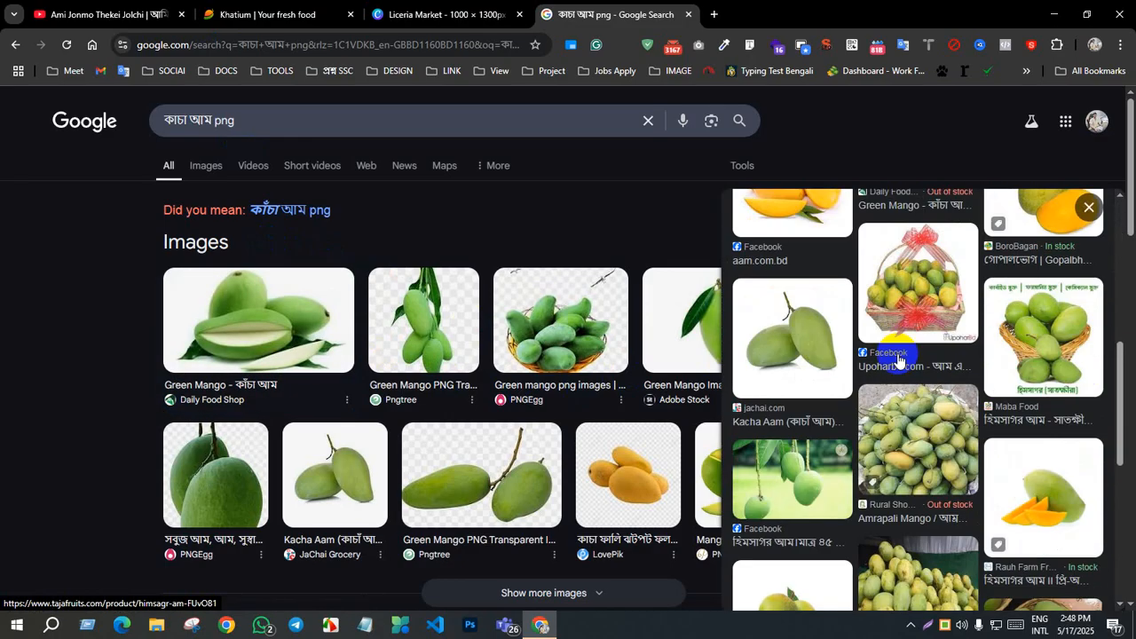
{"action": "scroll", "coordinate": [899, 359], "scroll_direction": "down", "scroll_amount": 8}
{"action": "scroll", "coordinate": [899, 360], "scroll_direction": "up", "scroll_amount": 10}
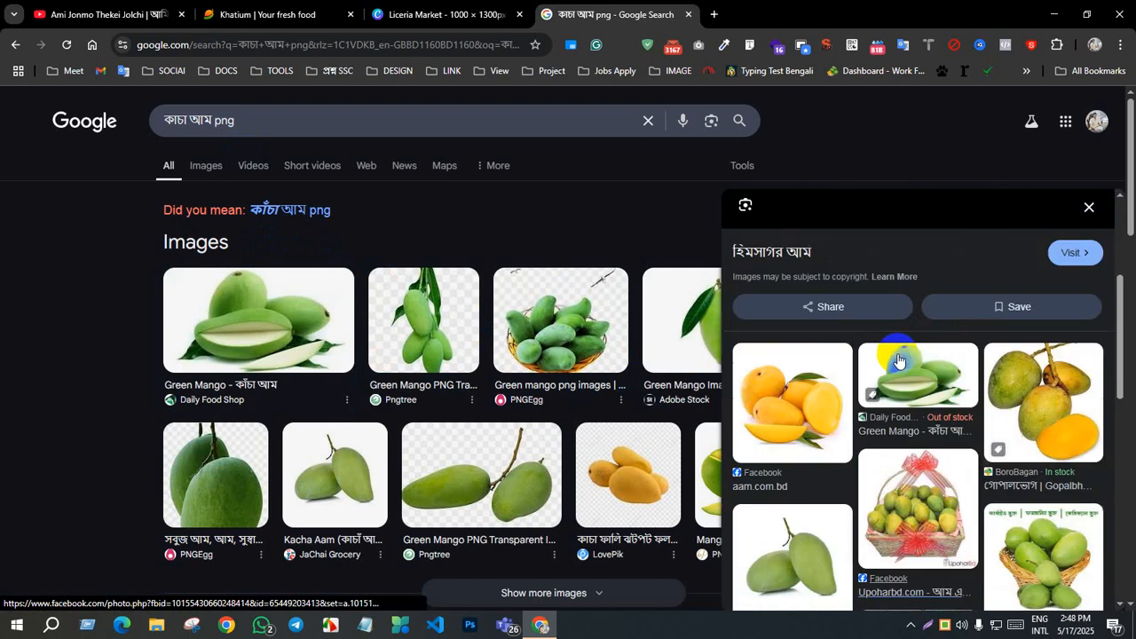
{"action": "scroll", "coordinate": [898, 361], "scroll_direction": "up", "scroll_amount": 5}
Step: Open the source page of the TajaFruits.com image, return to the Google results and close the preview
{"action": "left_click", "coordinate": [898, 360]}
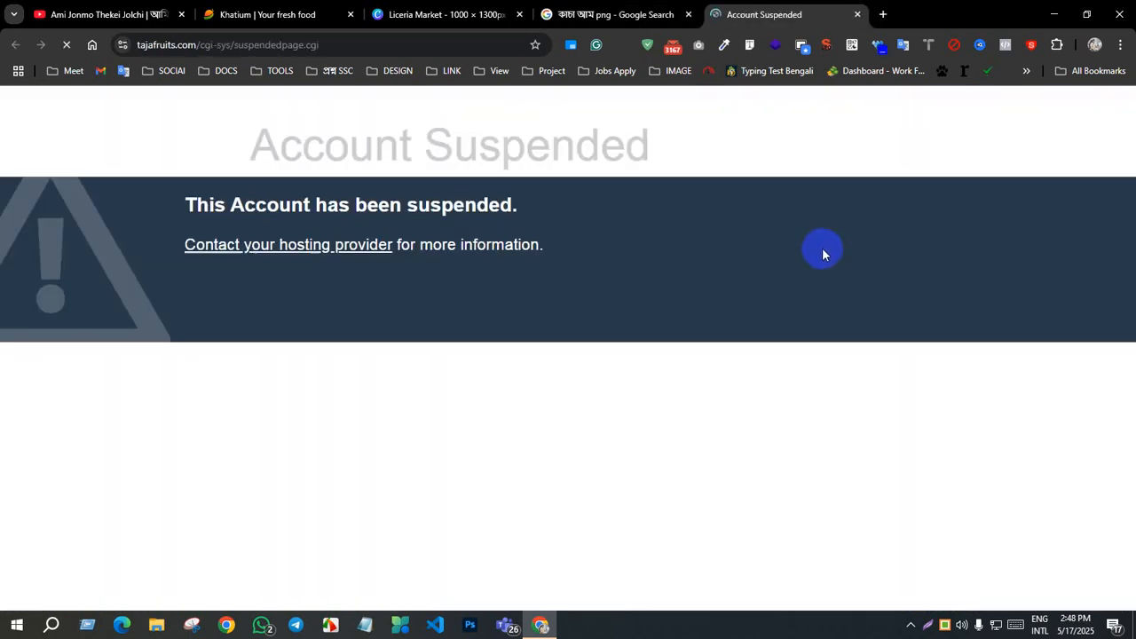
{"action": "left_click", "coordinate": [583, 11]}
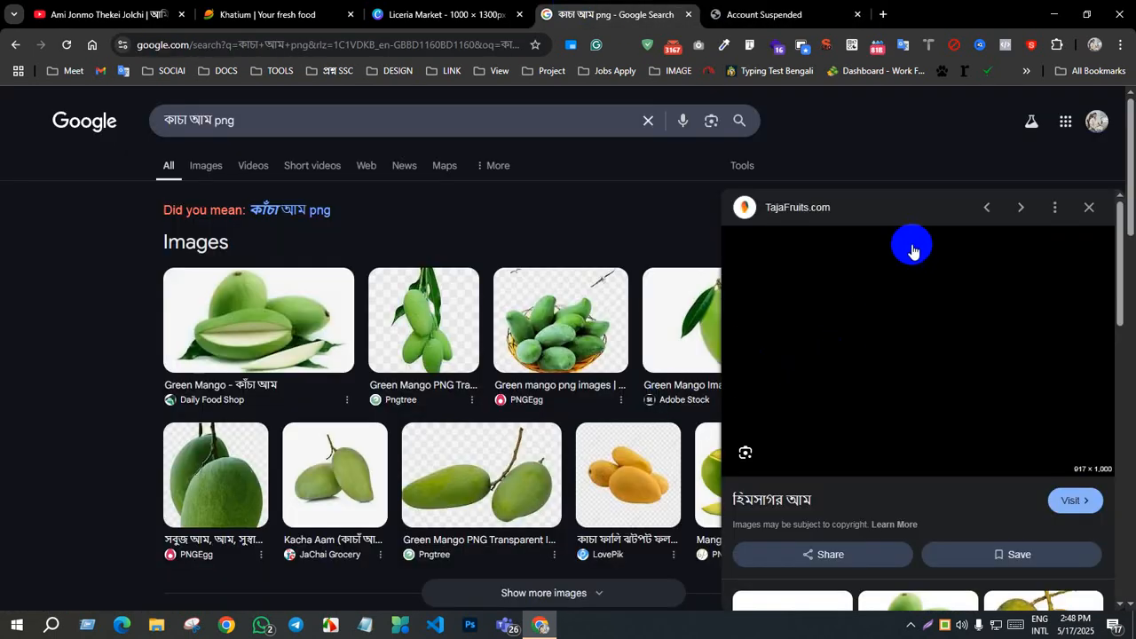
{"action": "left_click", "coordinate": [1089, 207]}
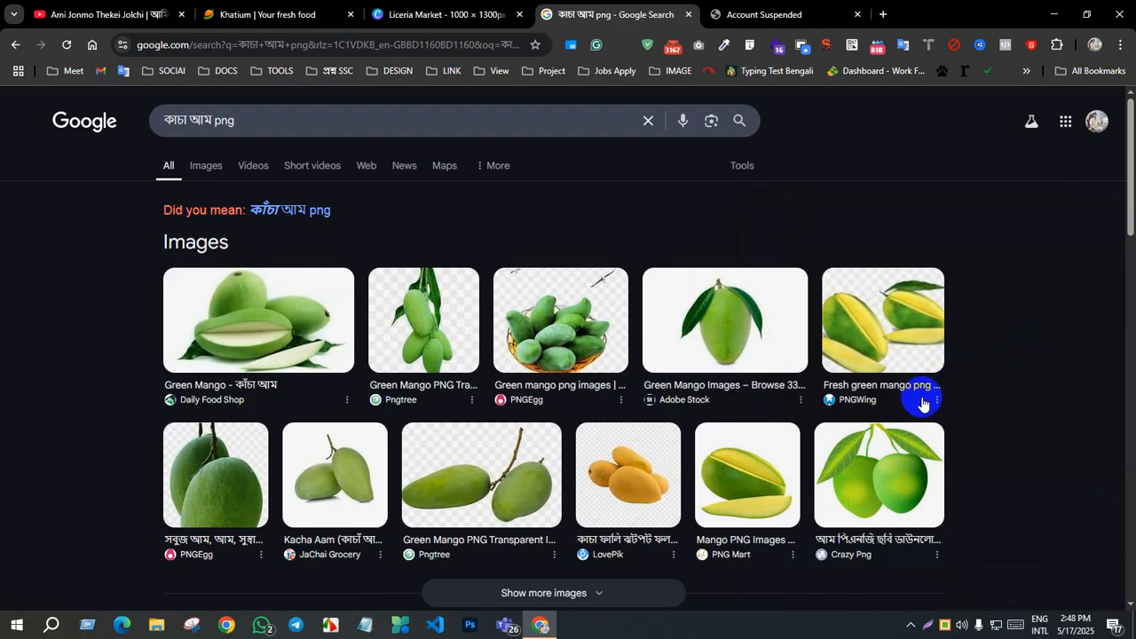
Step: Preview the TajaFruits.com basket image again from the Daily Food Shop result's related pictures, and close the preview
{"action": "left_click", "coordinate": [350, 360]}
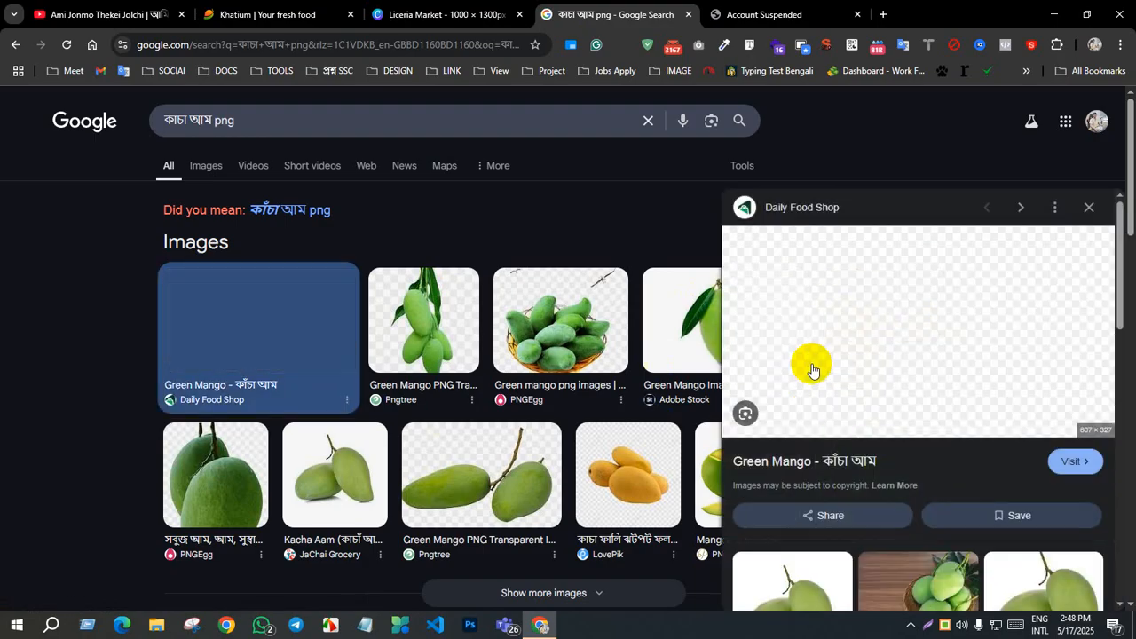
{"action": "scroll", "coordinate": [837, 398], "scroll_direction": "down", "scroll_amount": 10}
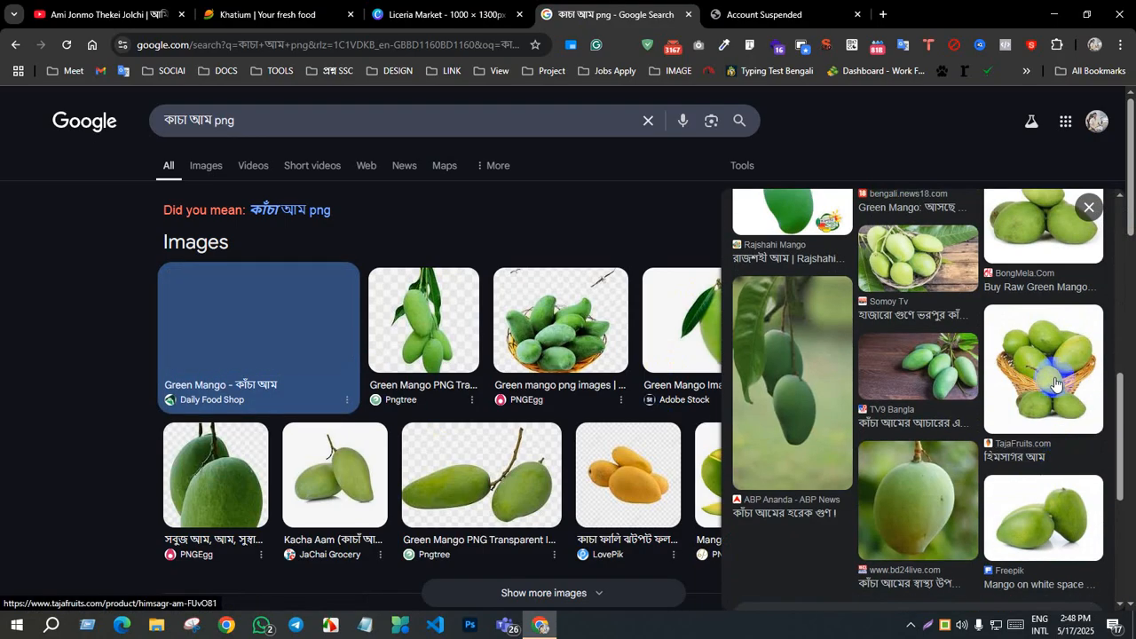
{"action": "left_click", "coordinate": [1056, 384]}
{"action": "left_click", "coordinate": [1086, 209]}
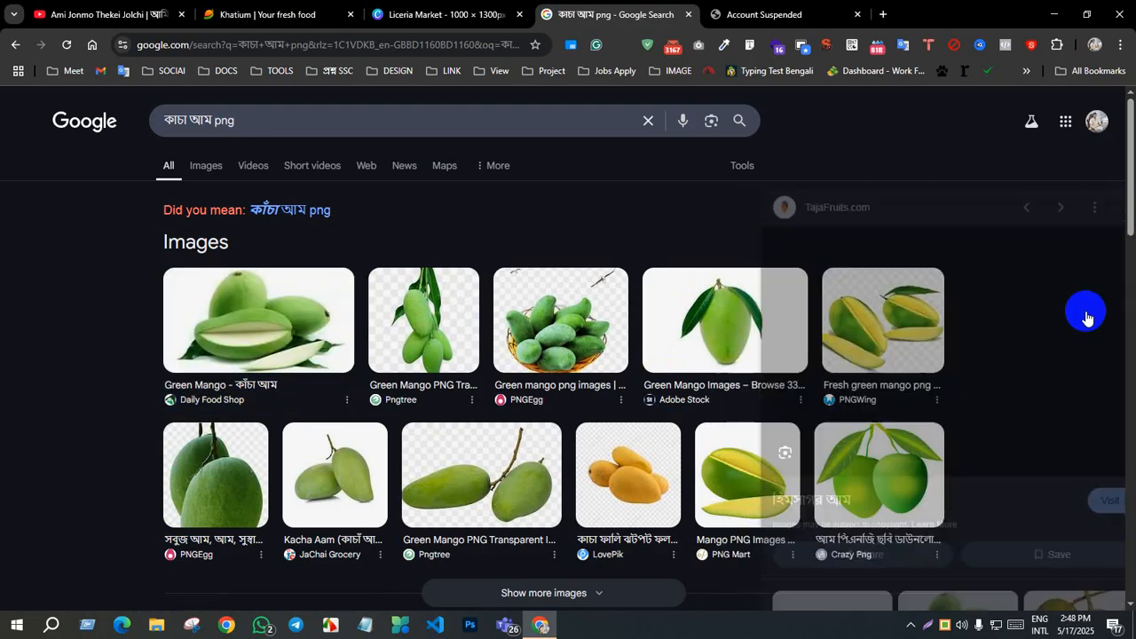
Step: Save the TajaFruits.com green mango basket image from the Daily Food Shop result's related pictures to the Desktop under a new Bengali file name
{"action": "scroll", "coordinate": [817, 323], "scroll_direction": "down", "scroll_amount": 3}
{"action": "left_click", "coordinate": [263, 169]}
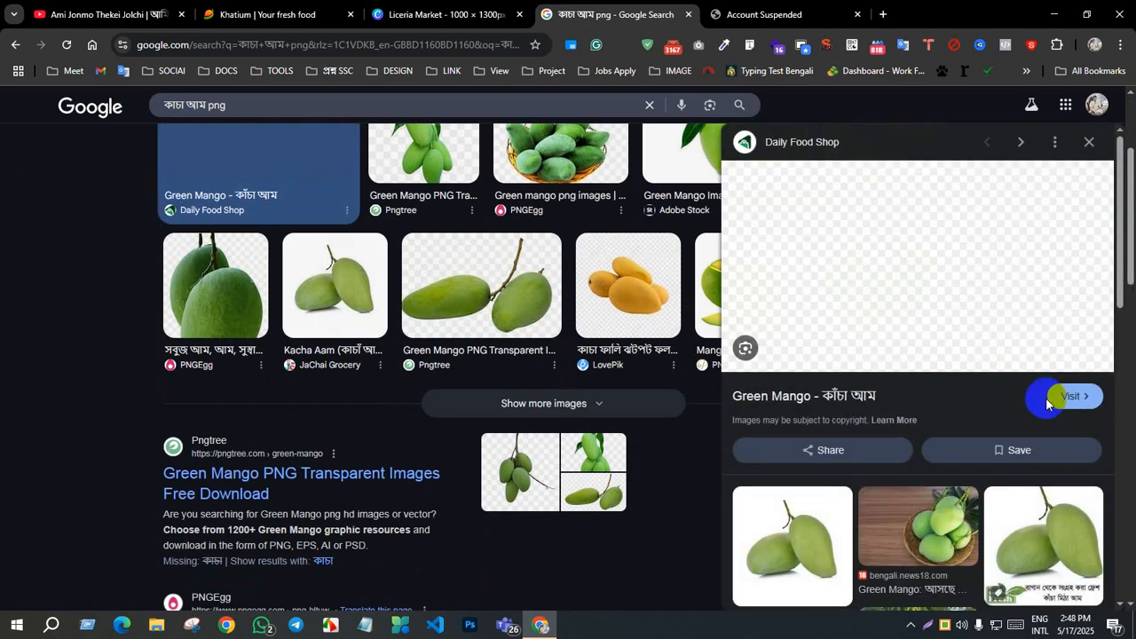
{"action": "scroll", "coordinate": [1030, 401], "scroll_direction": "down", "scroll_amount": 5}
{"action": "right_click", "coordinate": [1045, 470]}
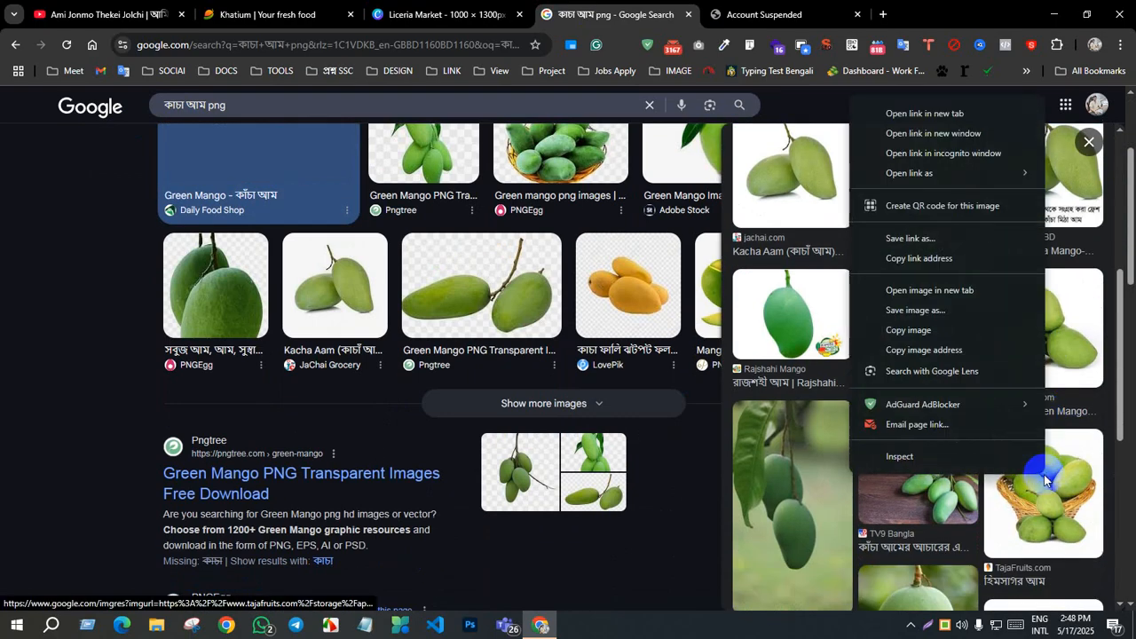
{"action": "left_click", "coordinate": [930, 312]}
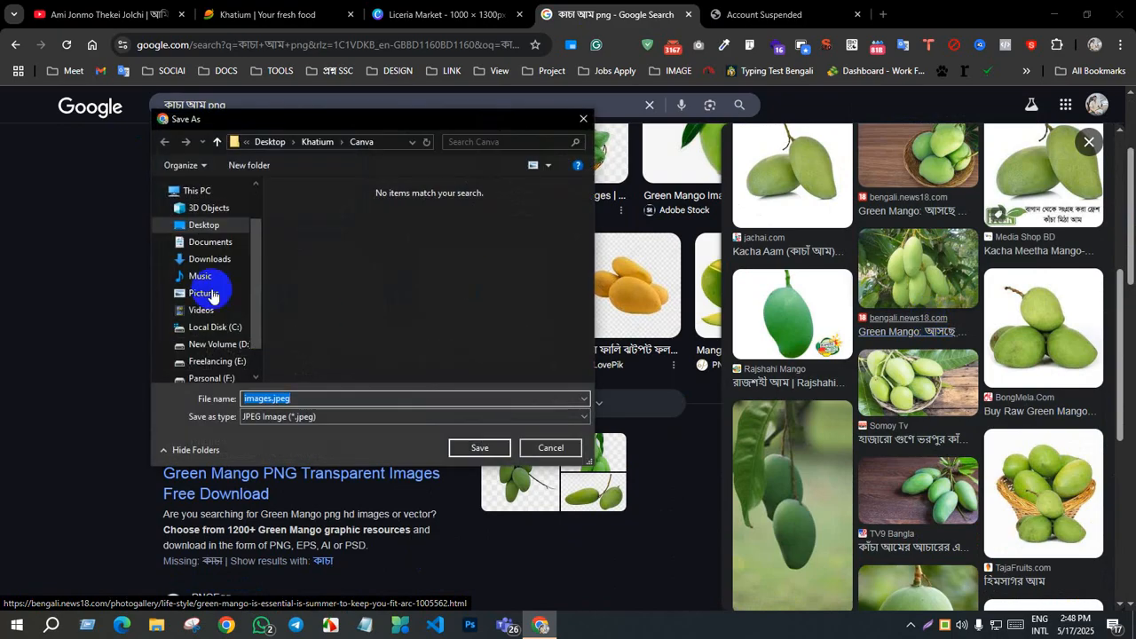
{"action": "left_click", "coordinate": [199, 227]}
{"action": "left_click", "coordinate": [480, 447]}
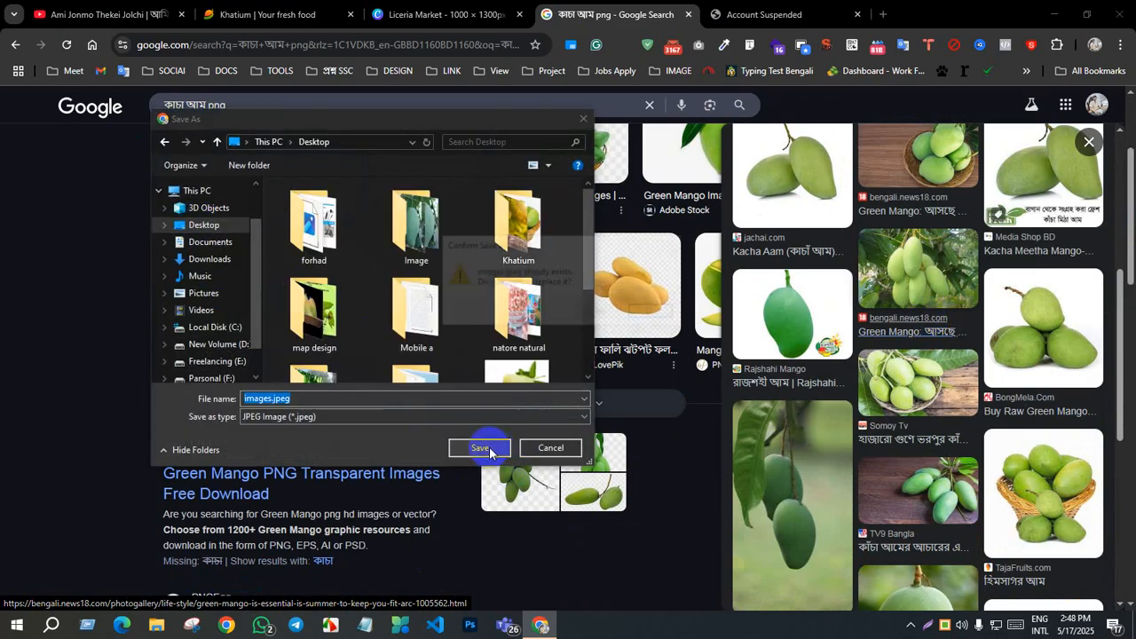
{"action": "left_click", "coordinate": [655, 314]}
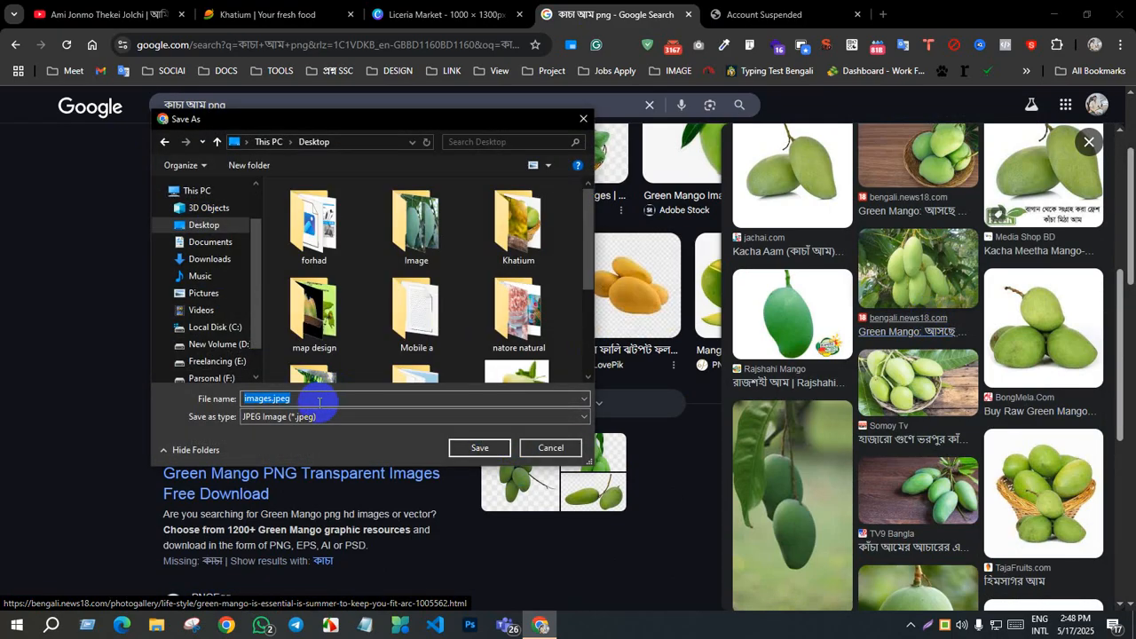
{"action": "type", "text": "যখা"}
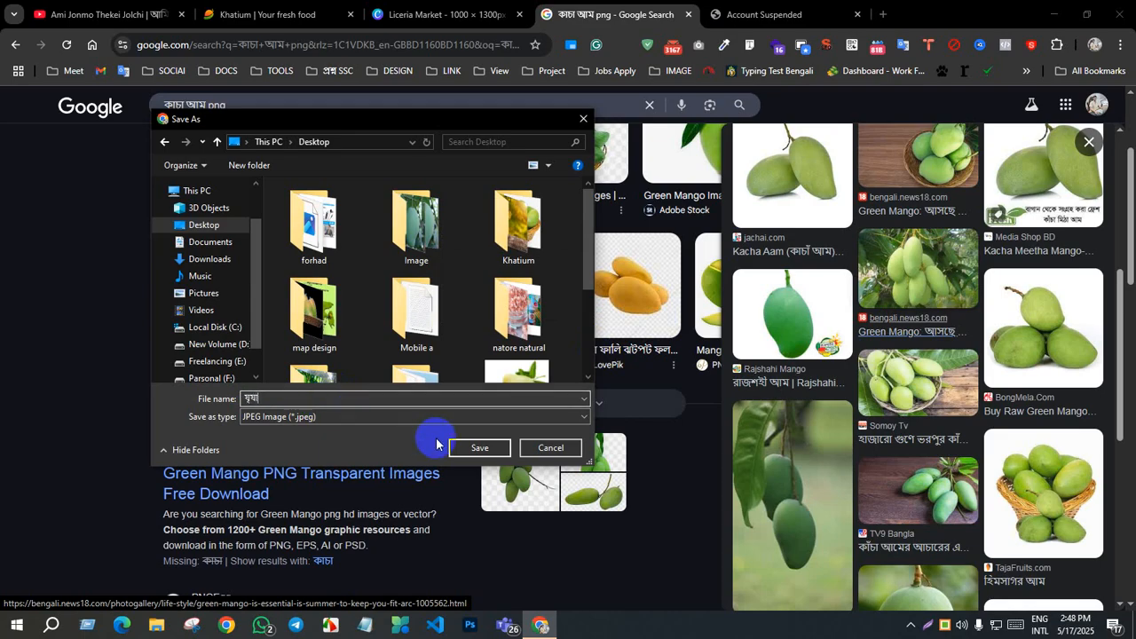
{"action": "left_click", "coordinate": [479, 446]}
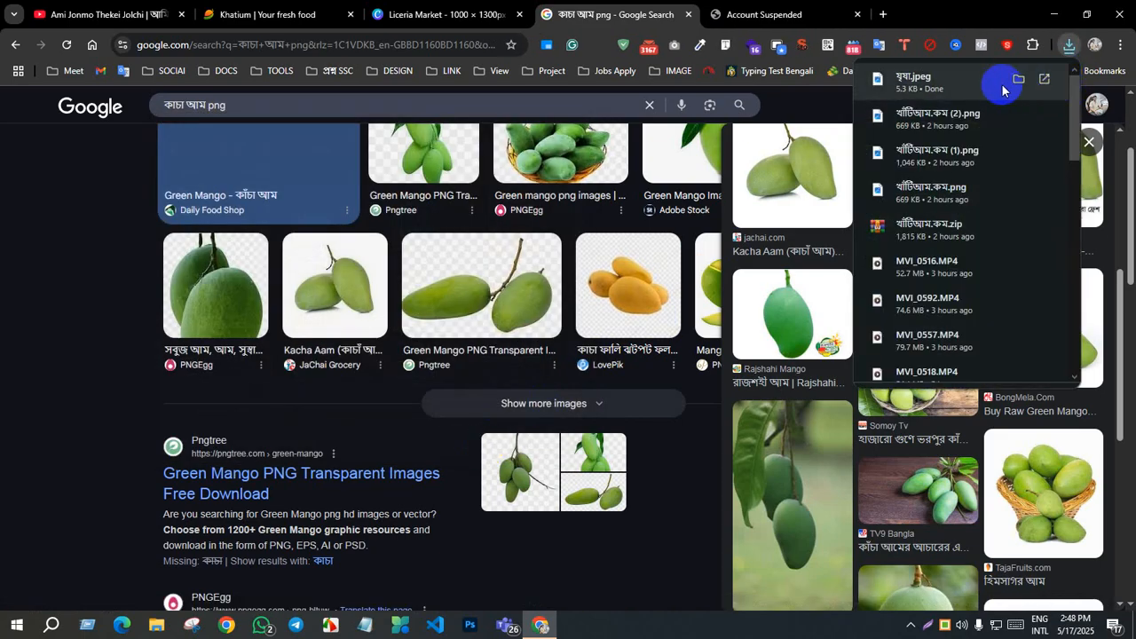
Step: Show the downloaded mango basket image in its Desktop folder and upload it to the Canva poster design
{"action": "left_click", "coordinate": [1014, 80]}
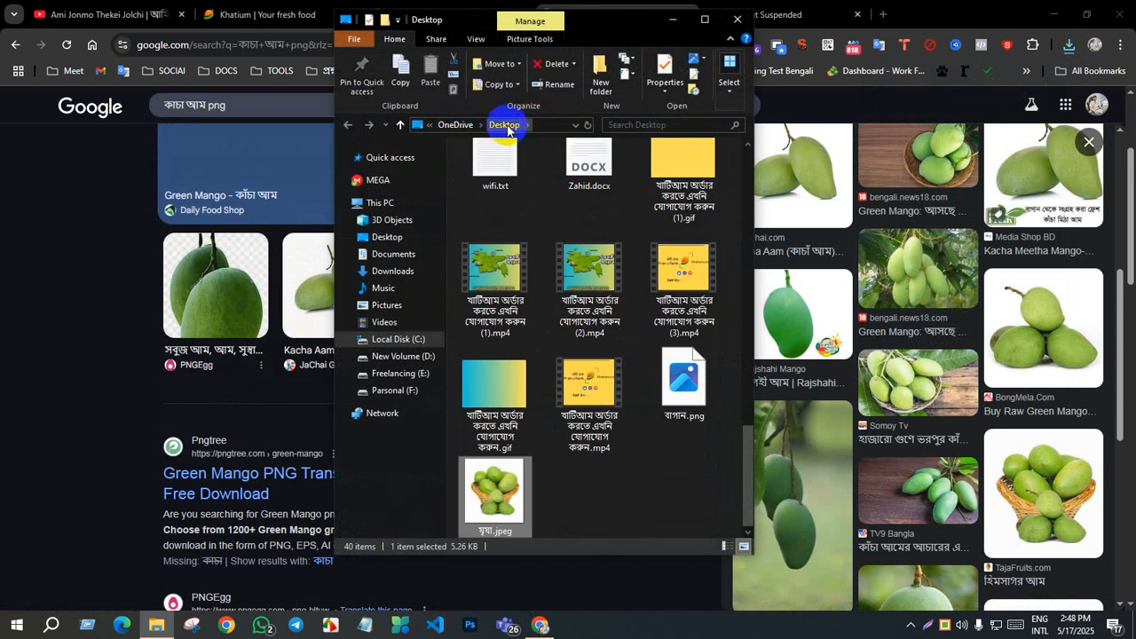
{"action": "left_click_drag", "start_coordinate": [491, 502], "coordinate": [487, 513]}
{"action": "left_click_drag", "start_coordinate": [215, 193], "coordinate": [503, 512]}
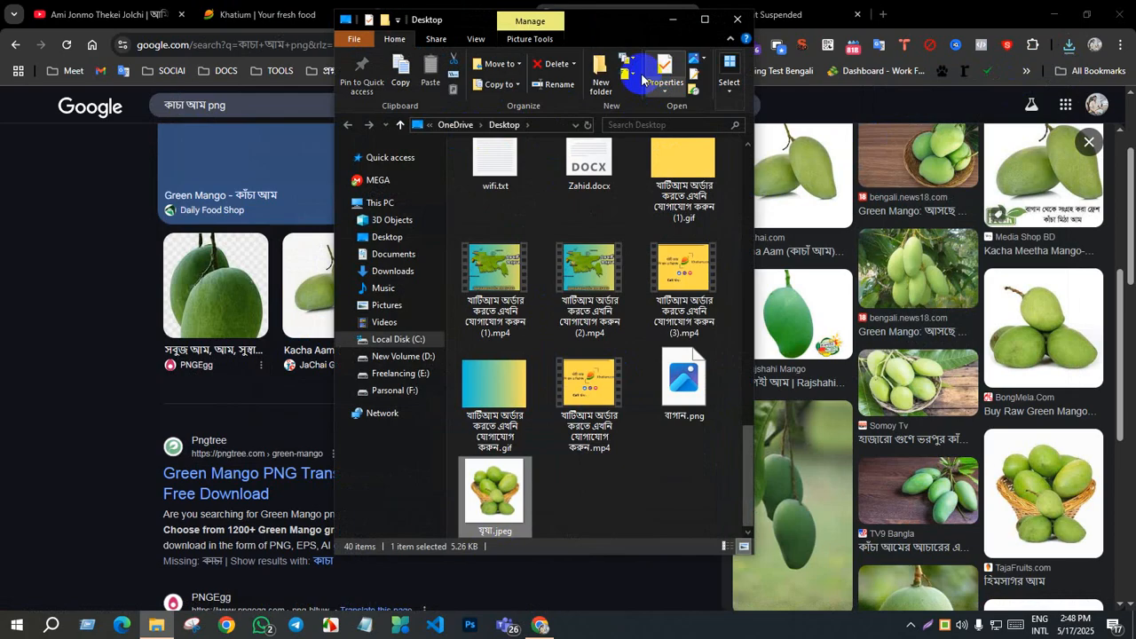
{"action": "left_click_drag", "start_coordinate": [653, 21], "coordinate": [1006, 55]}
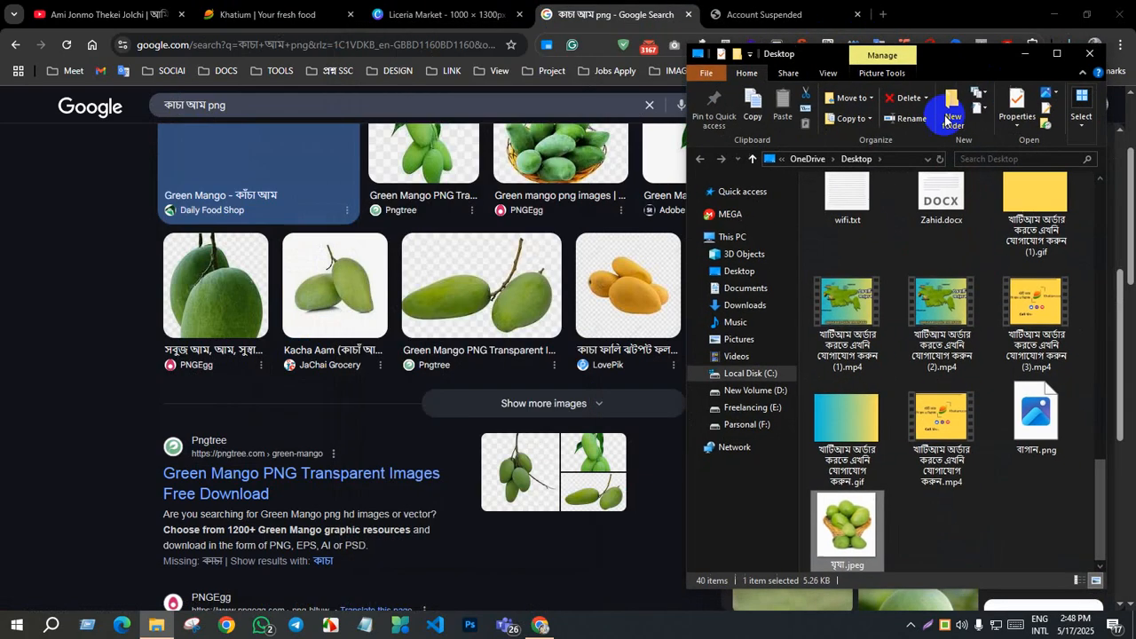
{"action": "left_click_drag", "start_coordinate": [854, 531], "coordinate": [154, 307]}
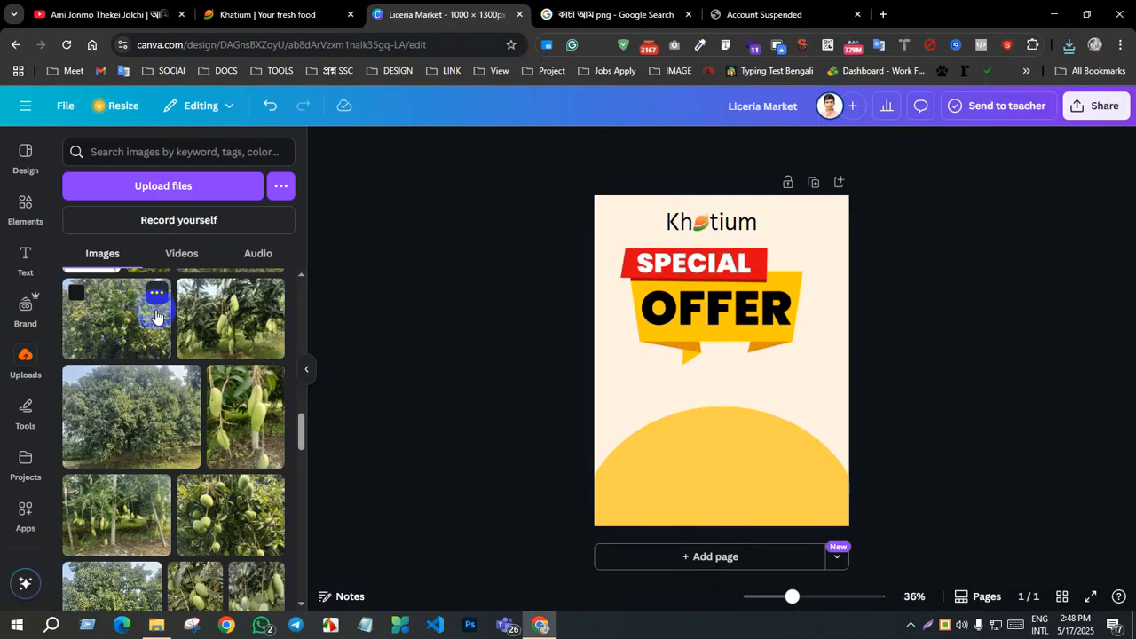
Step: Add the newly uploaded mango basket image to the poster and place it below the offer banner over the yellow semicircle
{"action": "scroll", "coordinate": [166, 359], "scroll_direction": "up", "scroll_amount": 3}
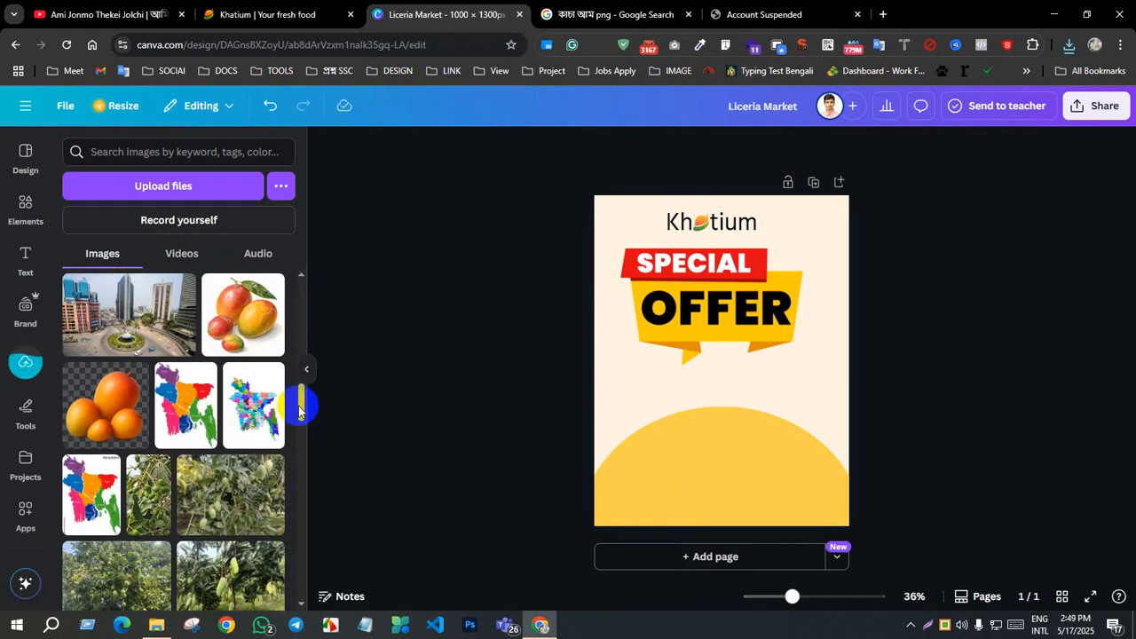
{"action": "left_click_drag", "start_coordinate": [300, 406], "coordinate": [299, 307]}
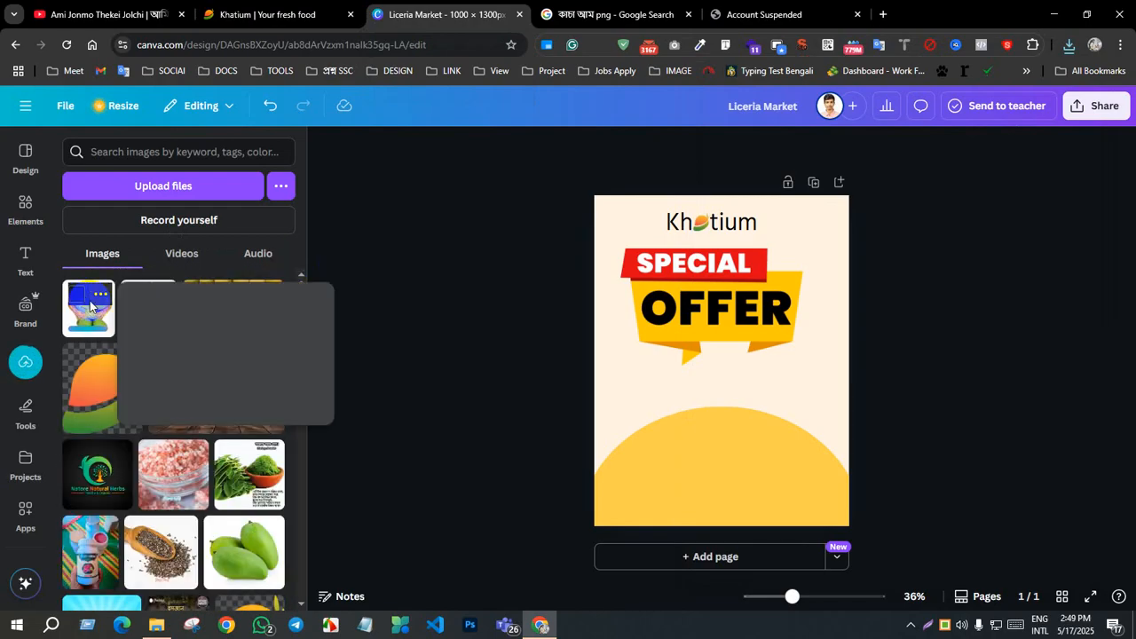
{"action": "left_click", "coordinate": [86, 318]}
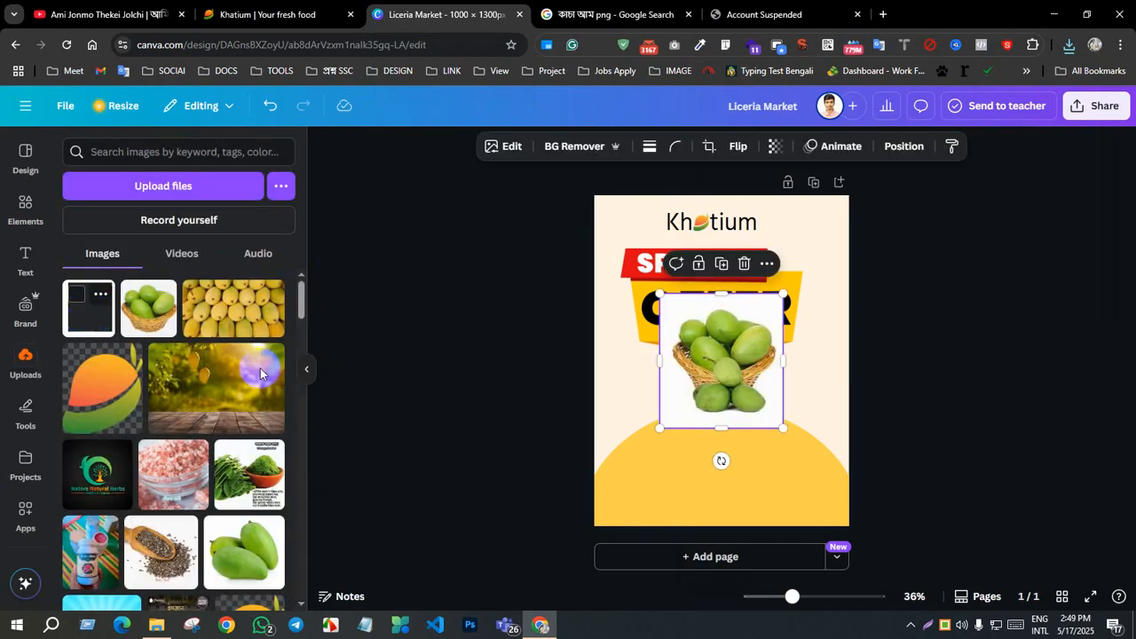
{"action": "left_click_drag", "start_coordinate": [731, 385], "coordinate": [731, 446]}
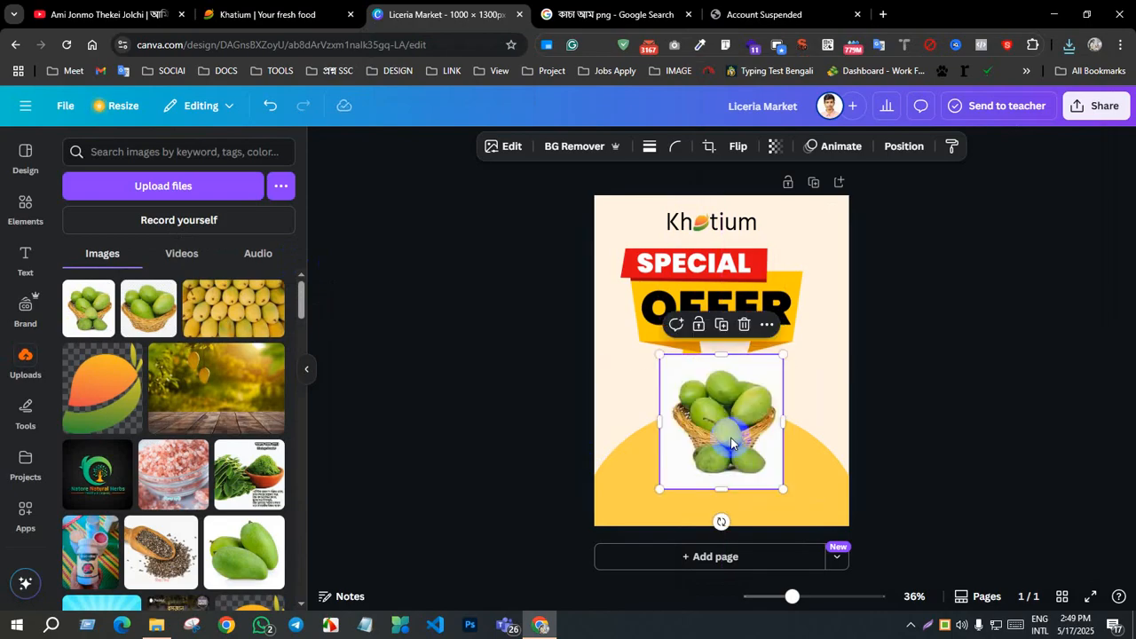
{"action": "left_click_drag", "start_coordinate": [731, 432], "coordinate": [720, 447]}
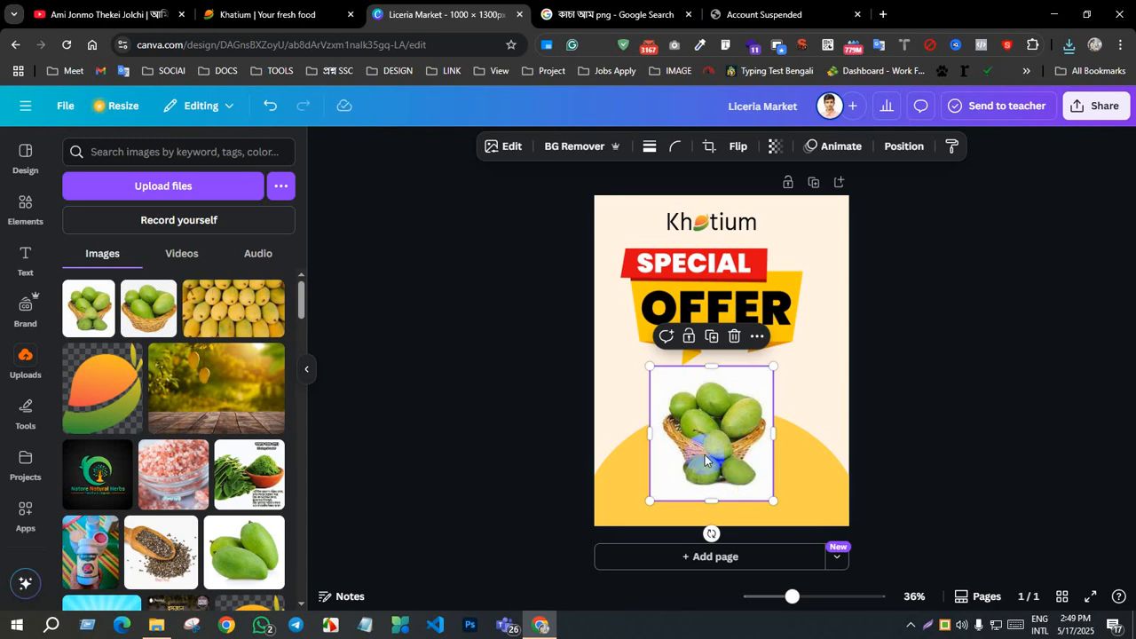
Step: Remove the mango basket image's white background and shift the image slightly toward the poster's lower left
{"action": "left_click", "coordinate": [563, 148]}
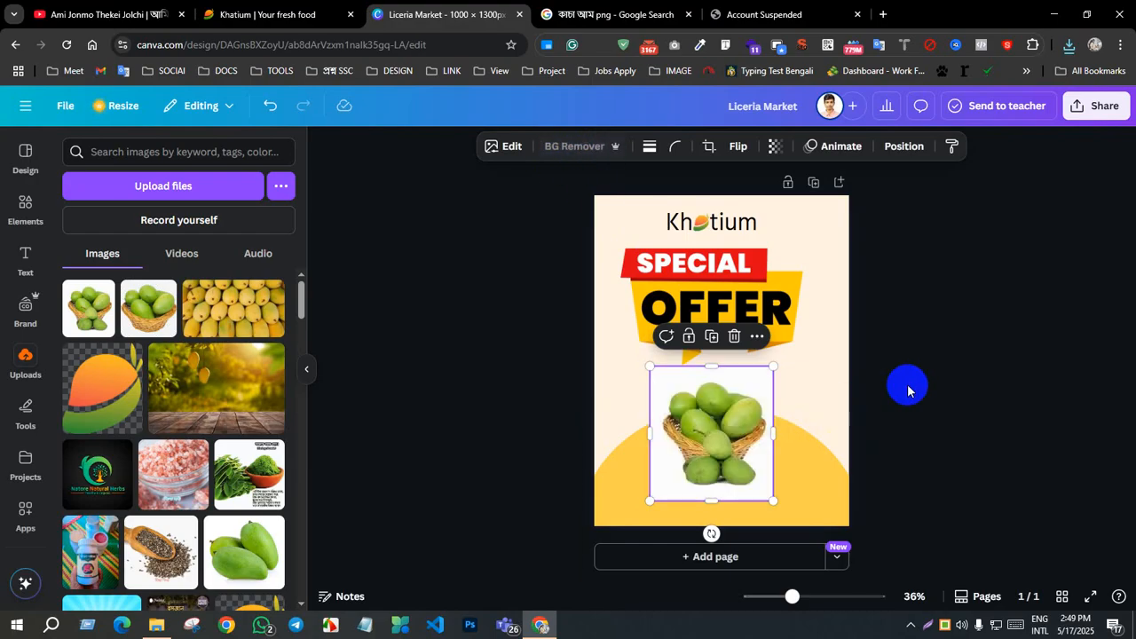
{"action": "left_click", "coordinate": [934, 396]}
{"action": "left_click_drag", "start_coordinate": [743, 472], "coordinate": [715, 472]}
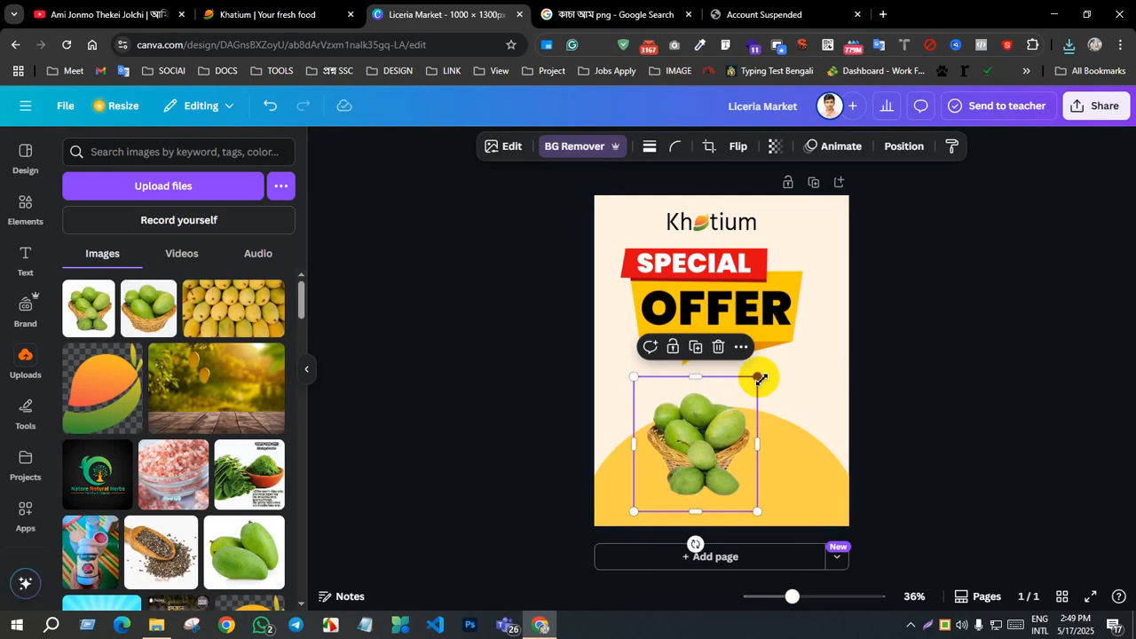
{"action": "left_click", "coordinate": [888, 384]}
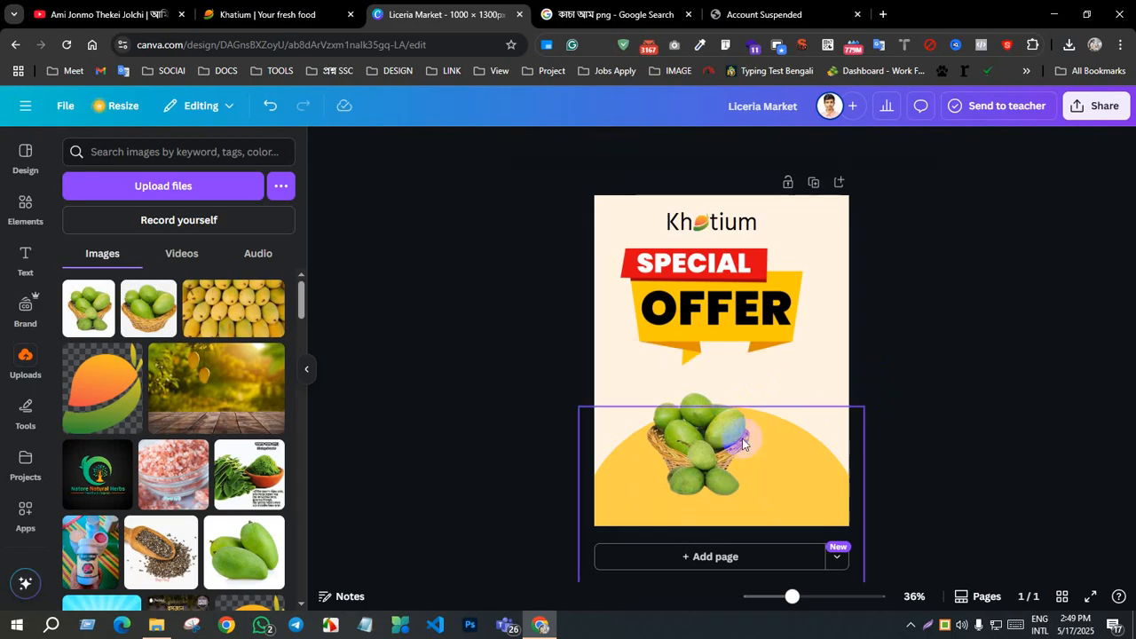
Step: Enlarge the mango basket image to about two thirds of the poster's width and position it over the yellow semicircle below the banner
{"action": "left_click", "coordinate": [742, 436]}
{"action": "left_click_drag", "start_coordinate": [758, 378], "coordinate": [837, 331]}
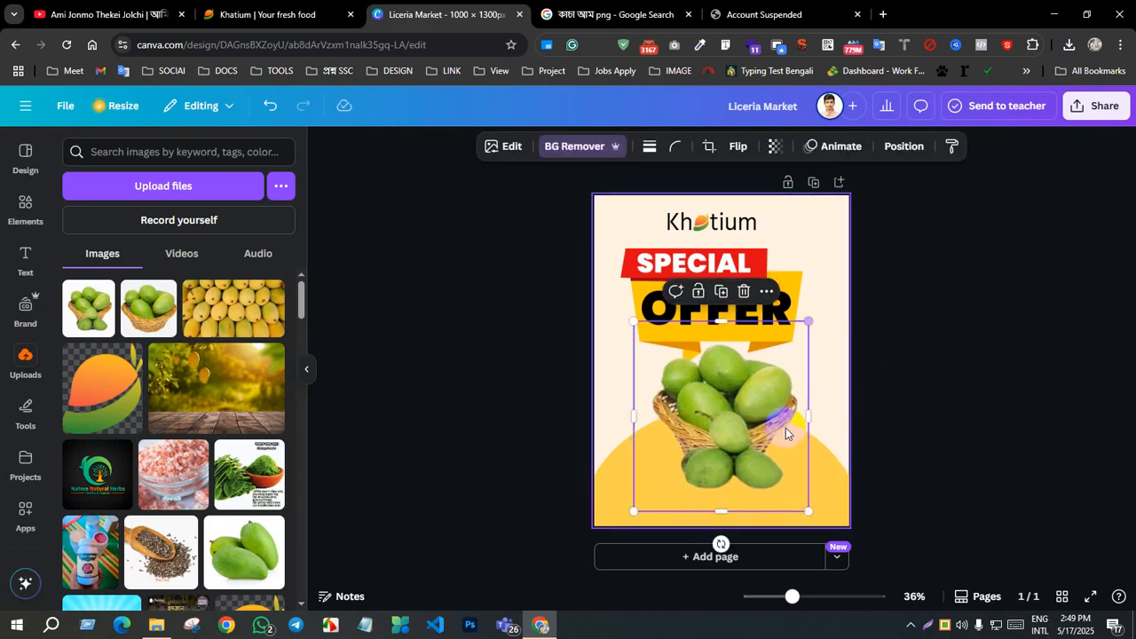
{"action": "left_click_drag", "start_coordinate": [785, 428], "coordinate": [759, 480]}
{"action": "left_click", "coordinate": [951, 447]}
{"action": "left_click", "coordinate": [758, 465]}
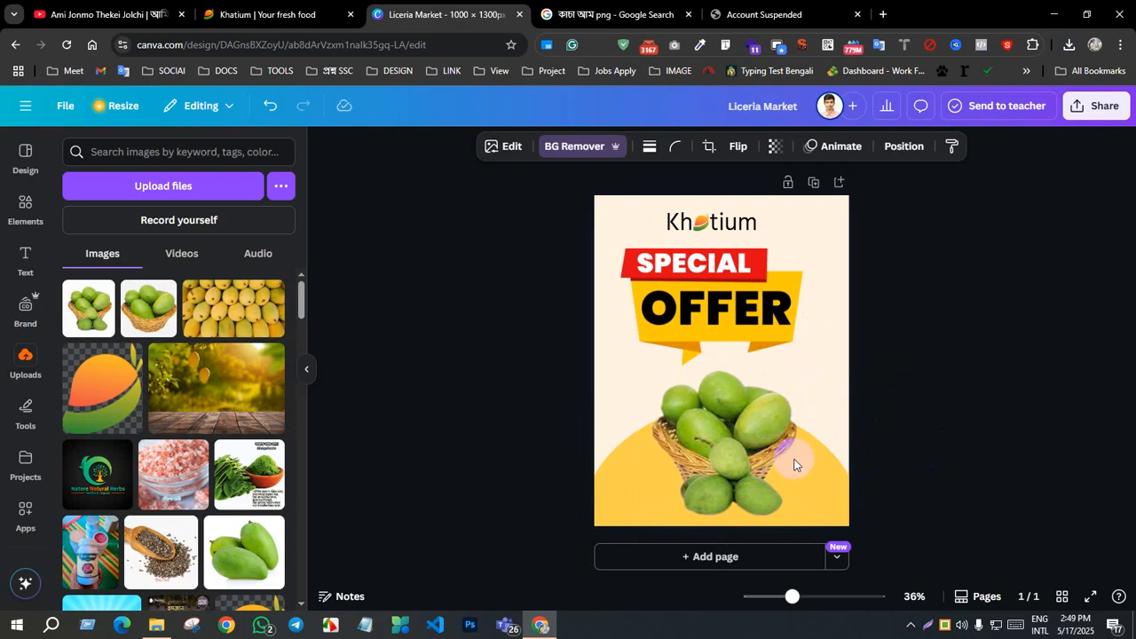
{"action": "left_click", "coordinate": [977, 433]}
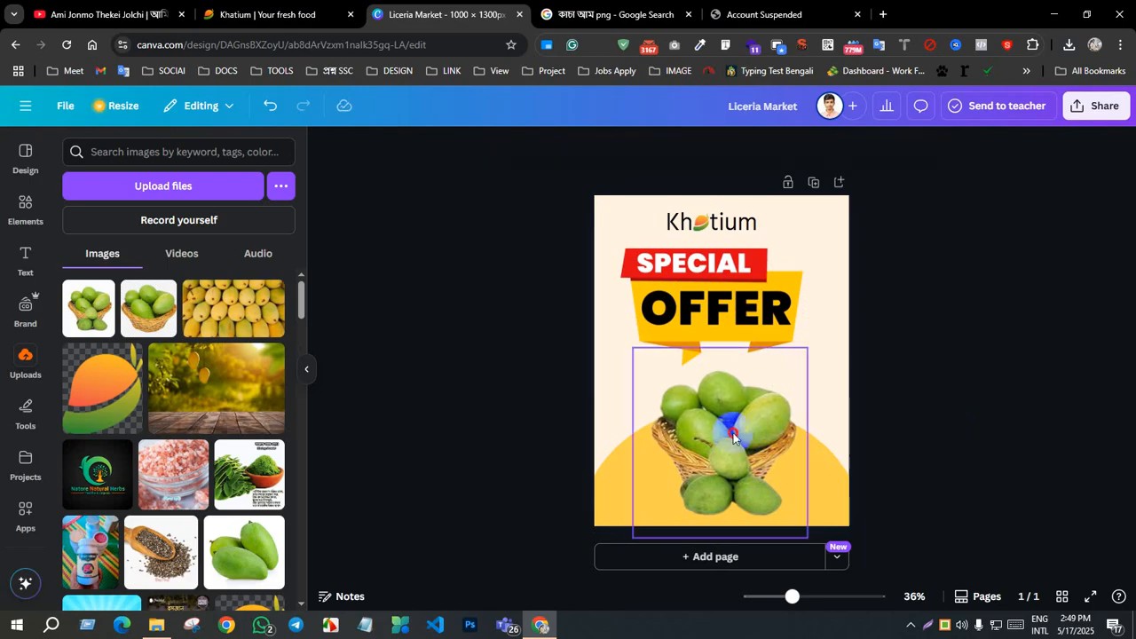
{"action": "left_click", "coordinate": [782, 435]}
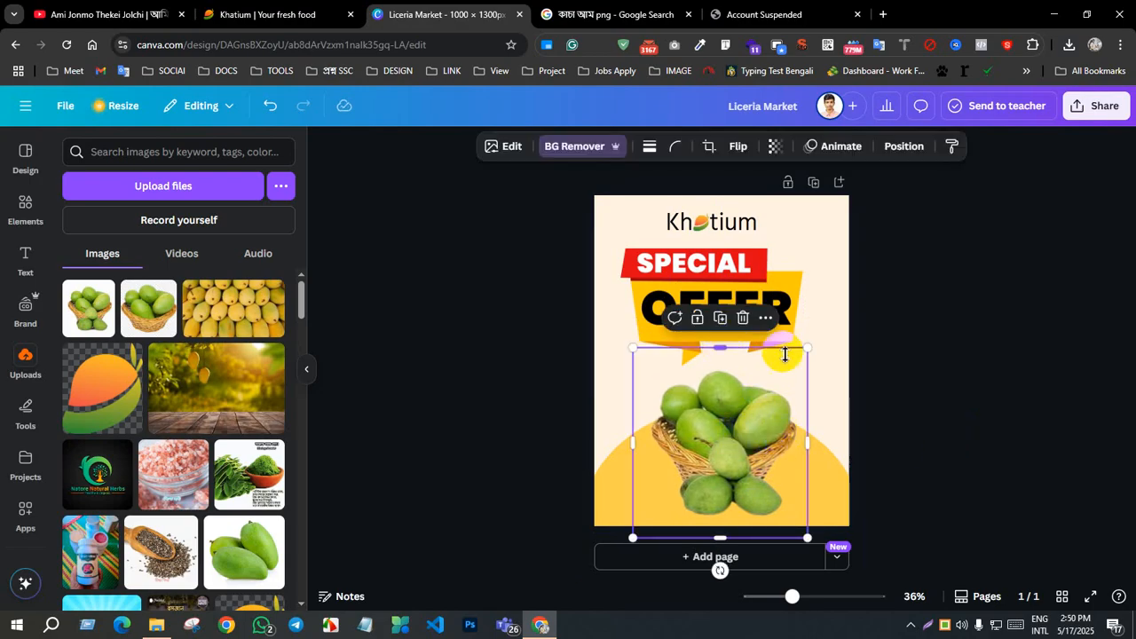
{"action": "mouse_move", "coordinate": [808, 352]}
{"action": "left_mouse_down"}
{"action": "mouse_move", "coordinate": [813, 360]}
{"action": "mouse_move", "coordinate": [803, 353]}
{"action": "left_mouse_up"}
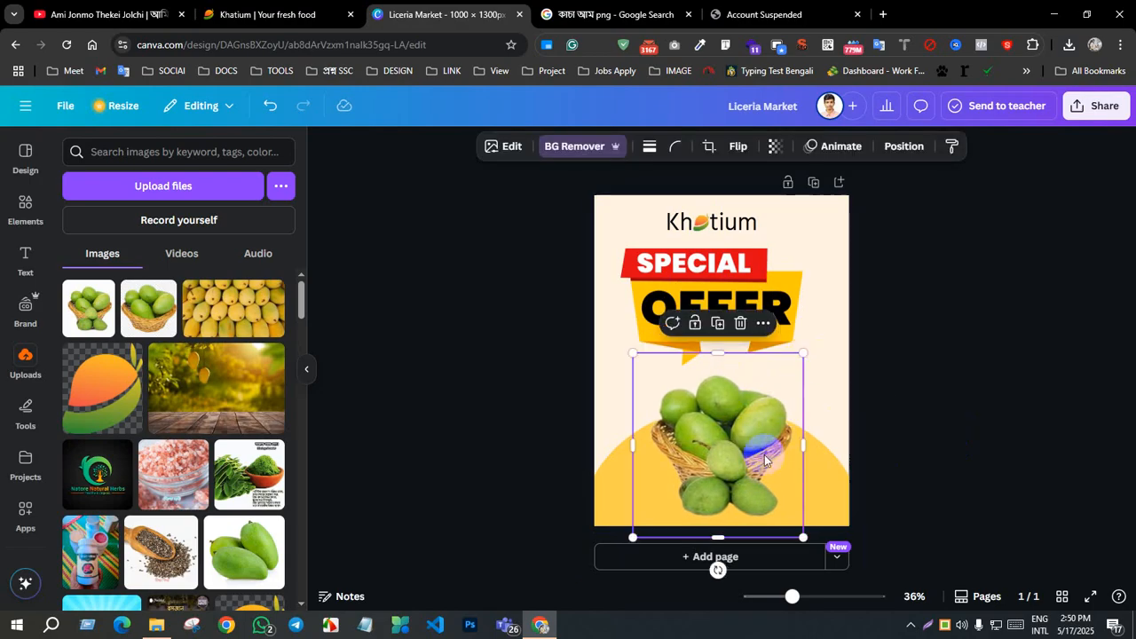
Step: Nudge the mango basket image slightly to the right on the poster
{"action": "left_click", "coordinate": [863, 444]}
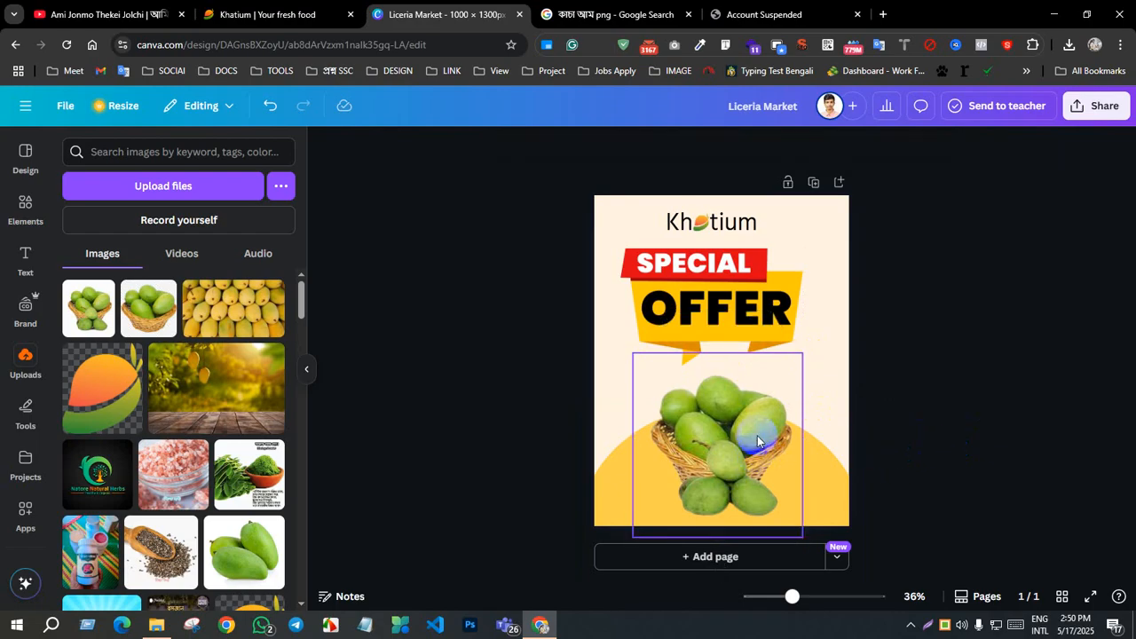
{"action": "left_click", "coordinate": [757, 439]}
{"action": "key", "text": "Right"}
{"action": "left_click", "coordinate": [930, 448]}
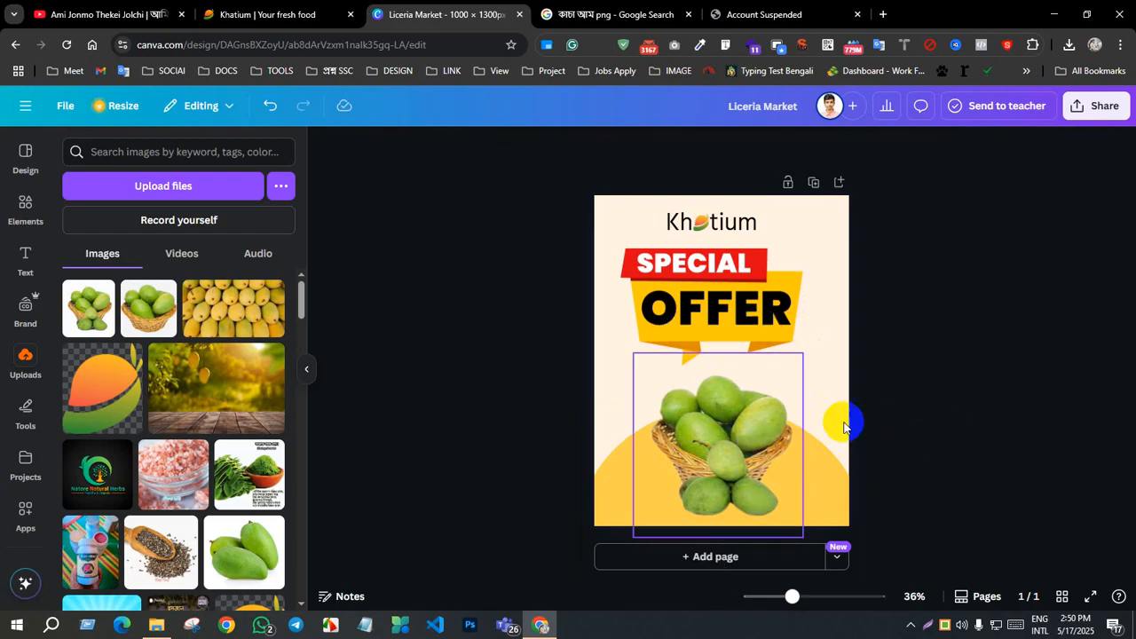
Step: Try nudging the Khatium wordmark text slightly upward and move it back down
{"action": "left_click", "coordinate": [720, 231]}
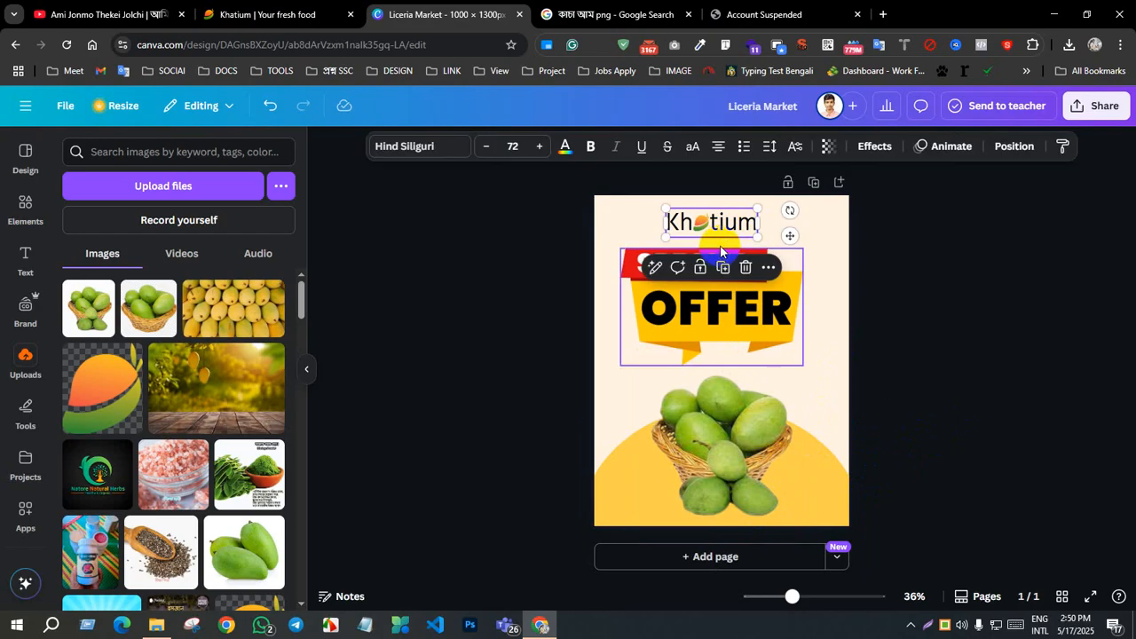
{"action": "key", "text": "Up"}
{"action": "key", "text": "Up"}
{"action": "key", "text": "Up"}
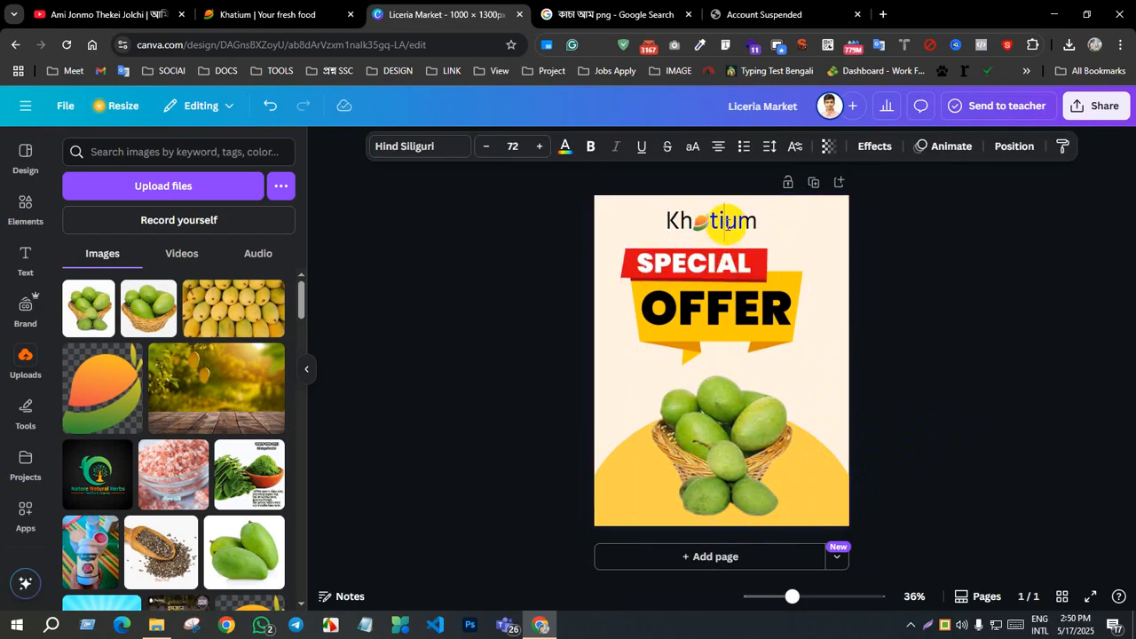
{"action": "key", "text": "ctrl+z"}
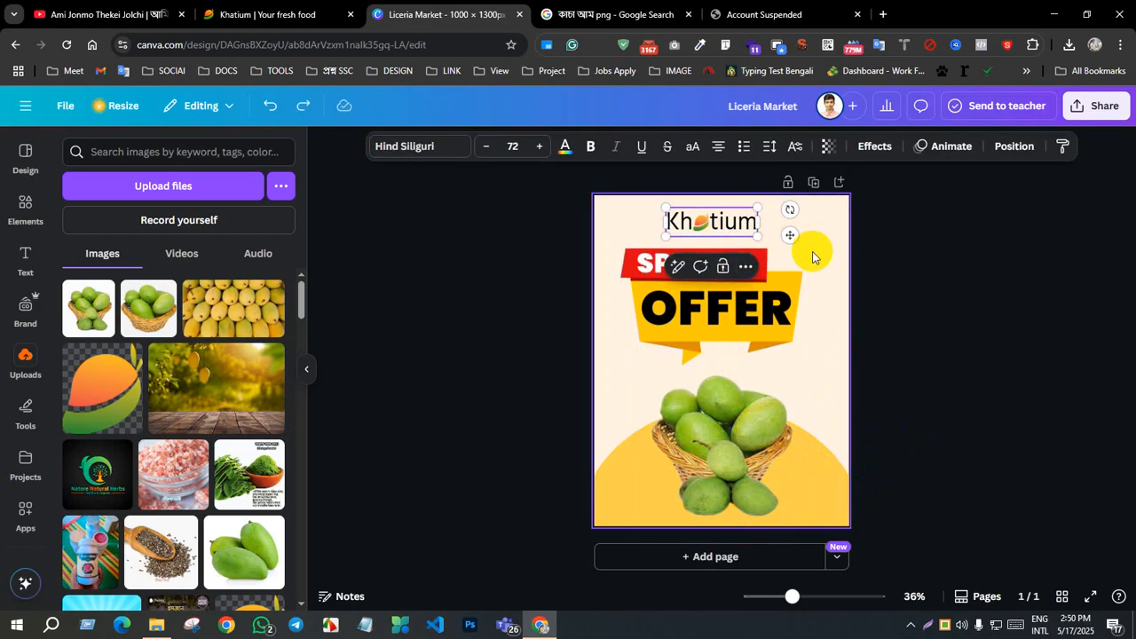
{"action": "left_click", "coordinate": [813, 253]}
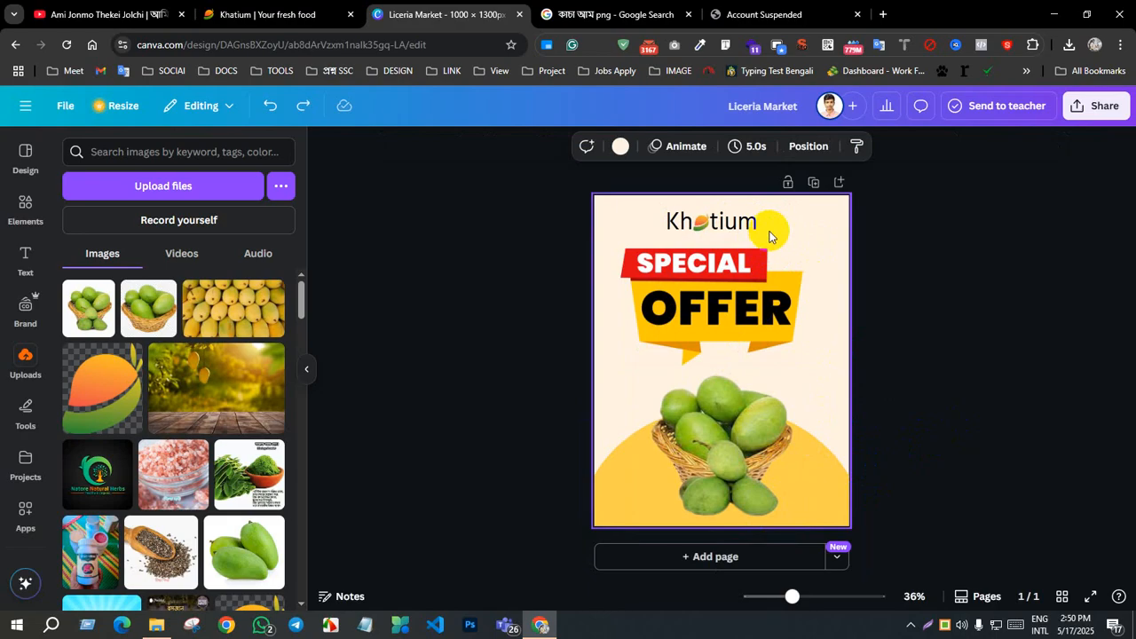
{"action": "left_click", "coordinate": [728, 229]}
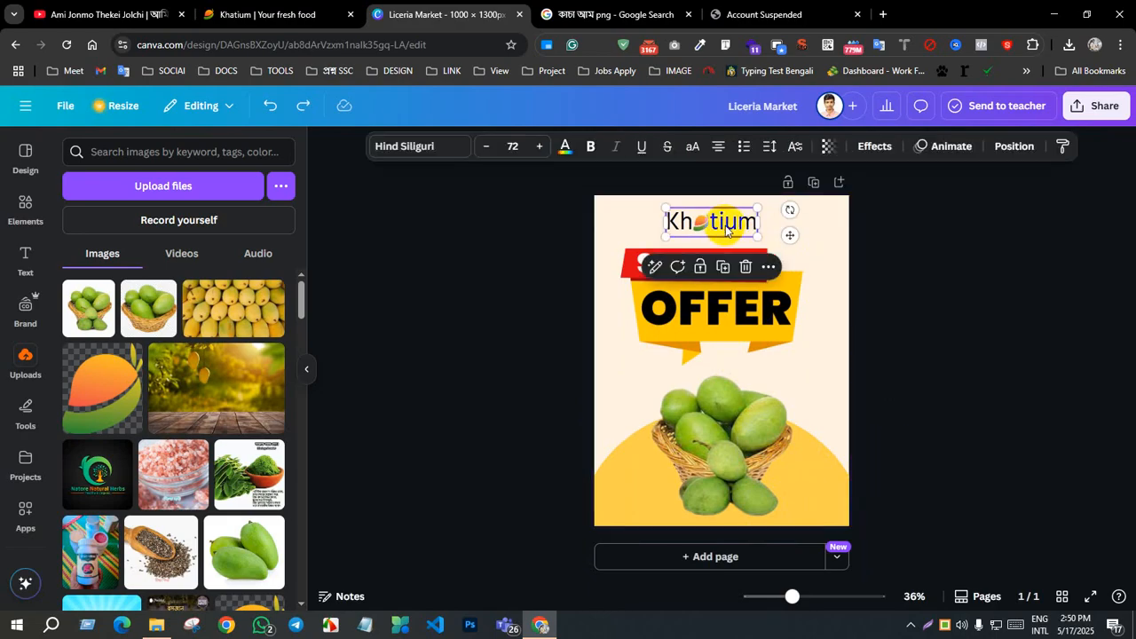
{"action": "key", "text": "Down"}
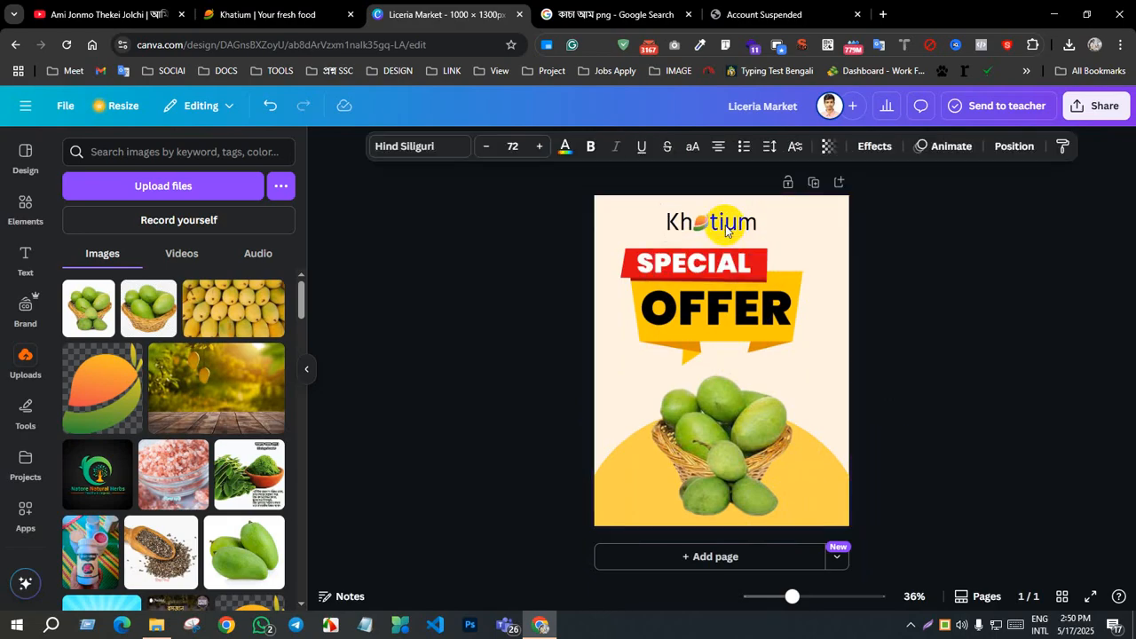
Step: Scale the Khatium wordmark with its mango icon down to text size 55.8 above the banner, and nudge the SPECIAL OFFER banner slightly up
{"action": "left_click", "coordinate": [773, 232]}
{"action": "left_click_drag", "start_coordinate": [773, 229], "coordinate": [672, 220]}
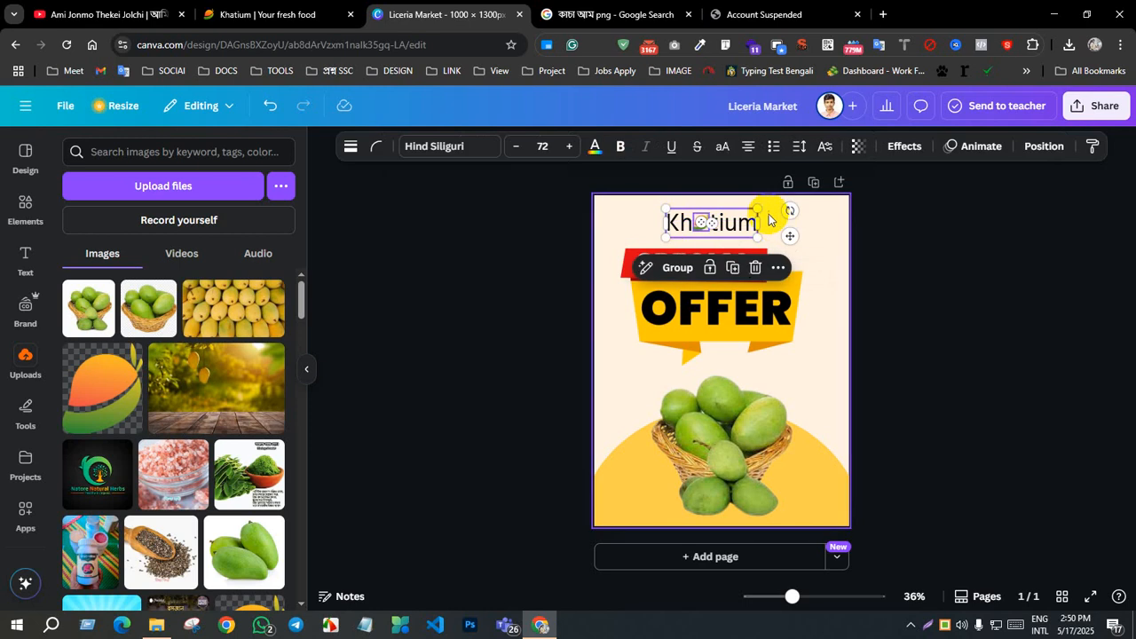
{"action": "left_click_drag", "start_coordinate": [760, 209], "coordinate": [739, 225]}
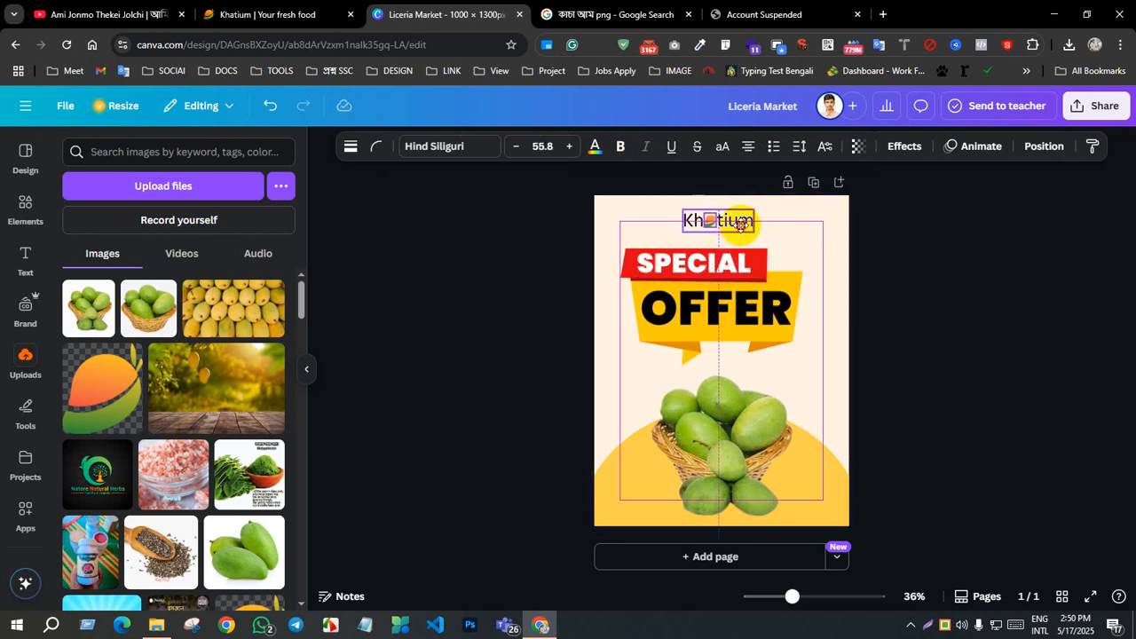
{"action": "left_click", "coordinate": [763, 286]}
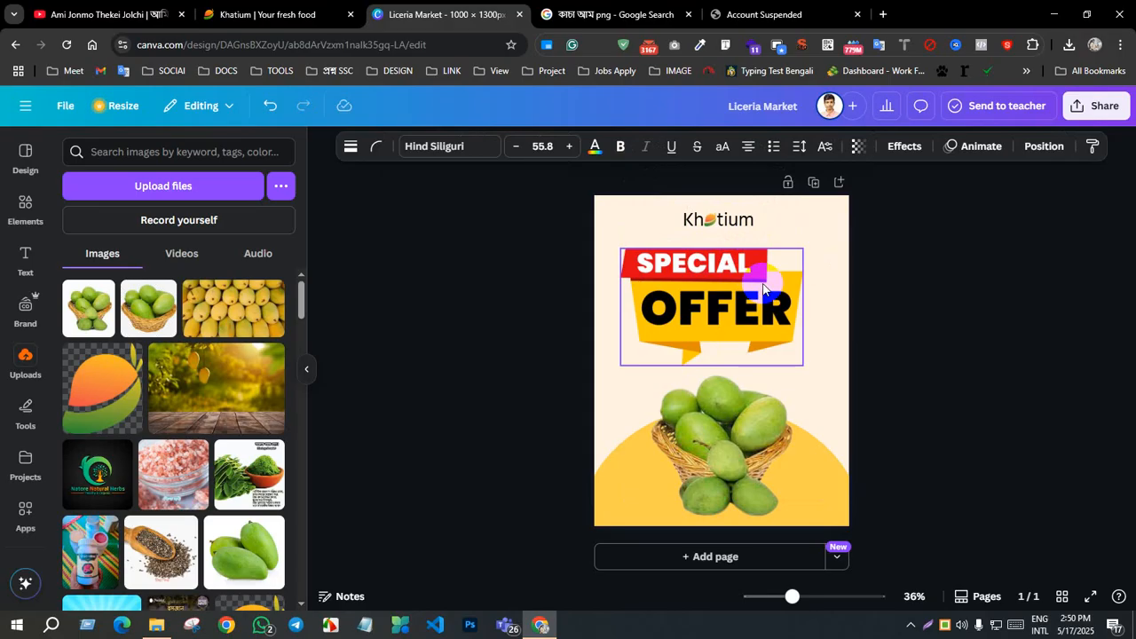
{"action": "left_click", "coordinate": [728, 227]}
{"action": "left_click", "coordinate": [927, 399]}
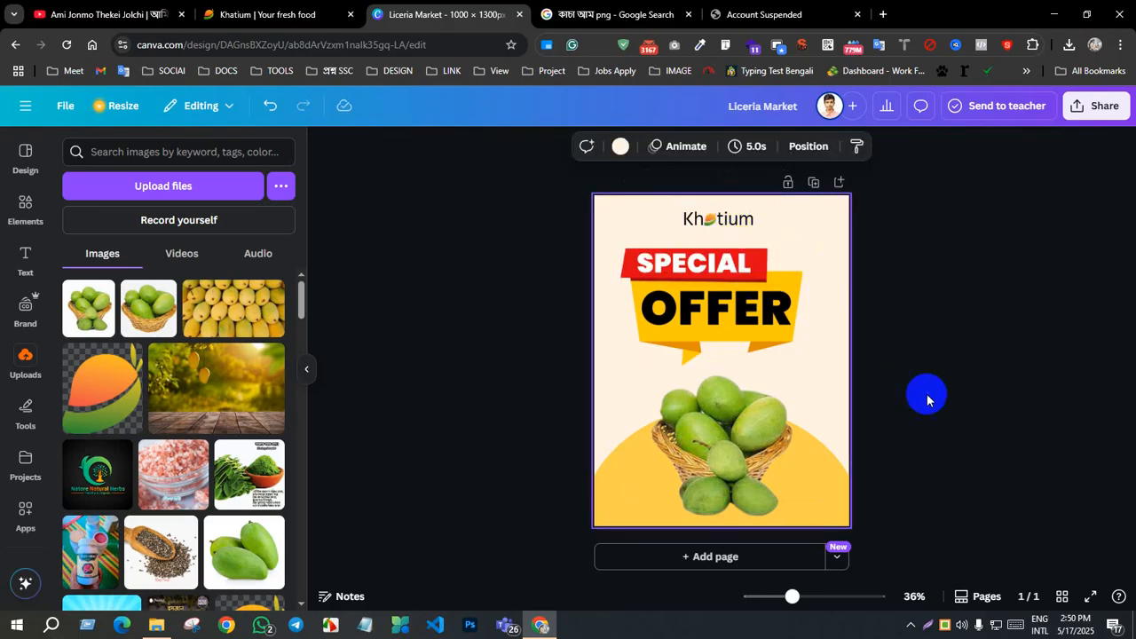
{"action": "left_click", "coordinate": [760, 310]}
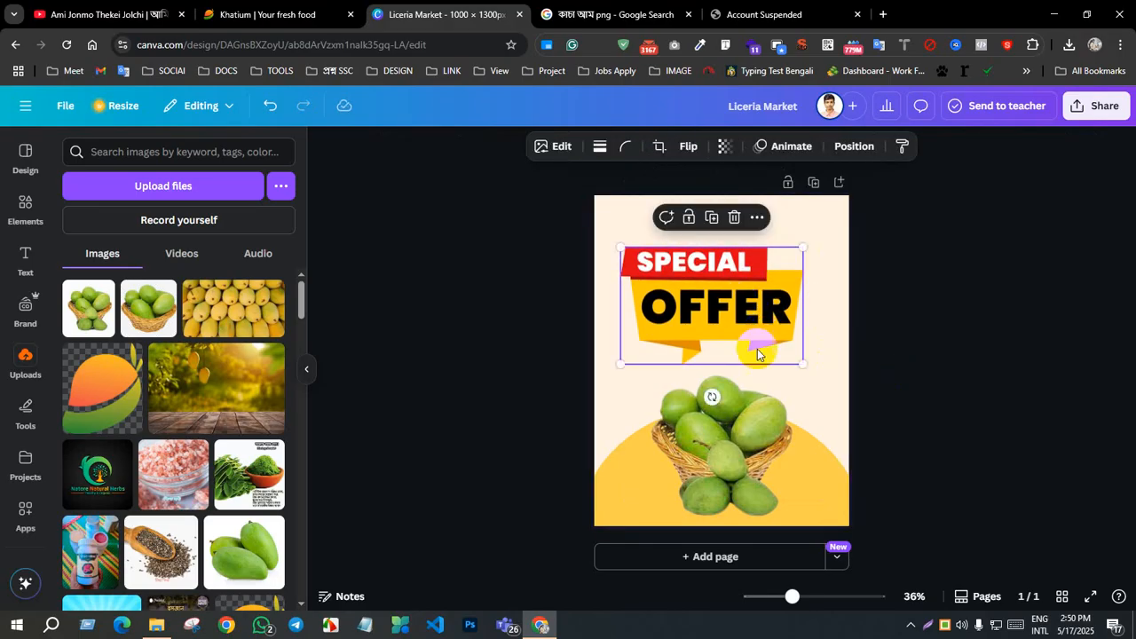
{"action": "left_click", "coordinate": [907, 452]}
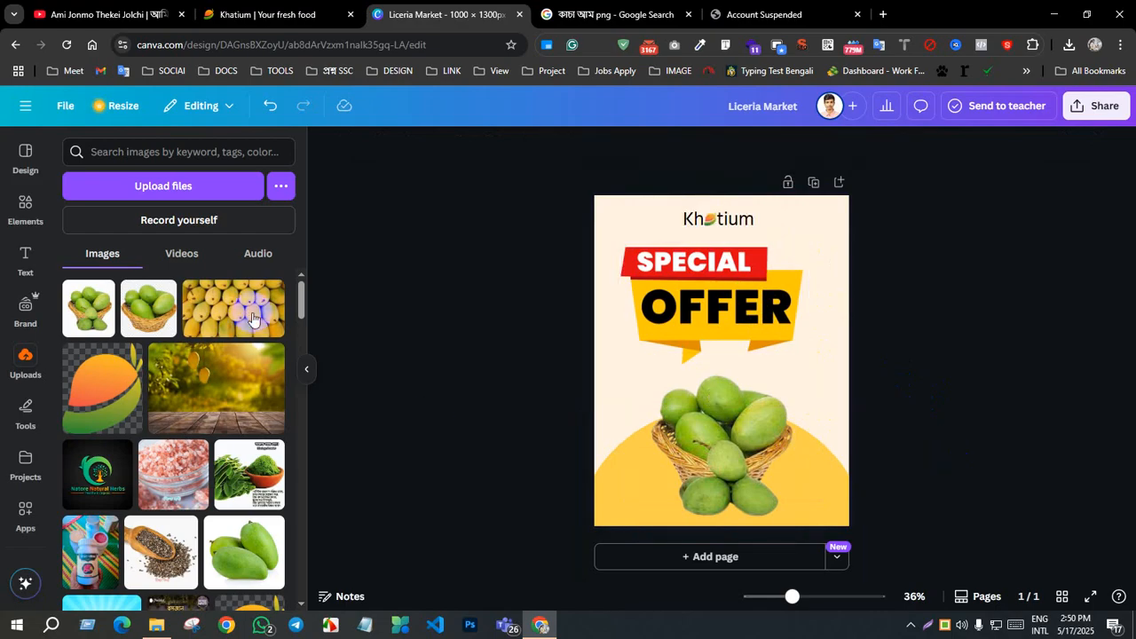
Step: Search the elements library for "offer" and add the red starburst badge graphic to the poster
{"action": "left_click", "coordinate": [26, 206]}
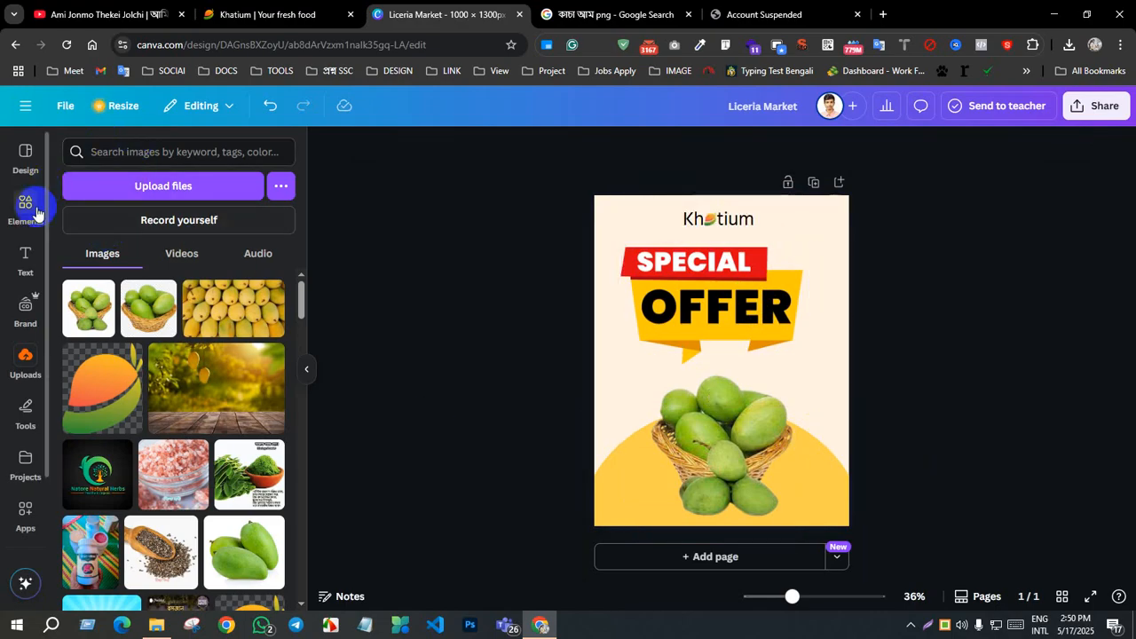
{"action": "left_click", "coordinate": [138, 156]}
{"action": "key", "text": "Return"}
{"action": "left_click", "coordinate": [113, 315]}
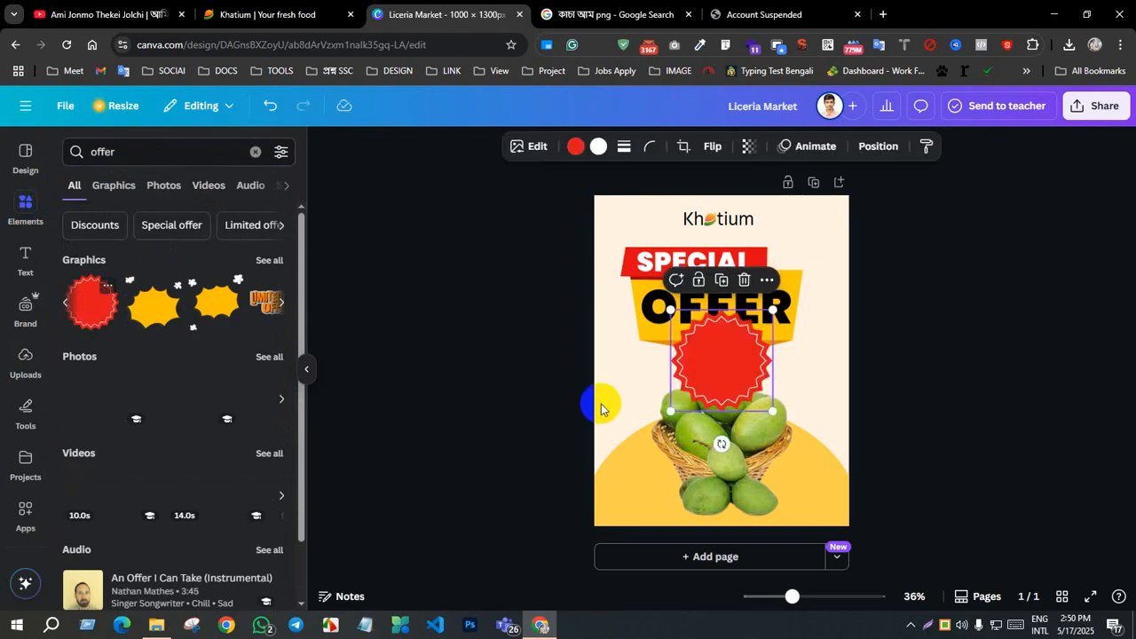
Step: Resize the red starburst badge to about 30% of the poster's width and place it at the basket's upper right, just below the banner
{"action": "left_click_drag", "start_coordinate": [717, 355], "coordinate": [800, 387]}
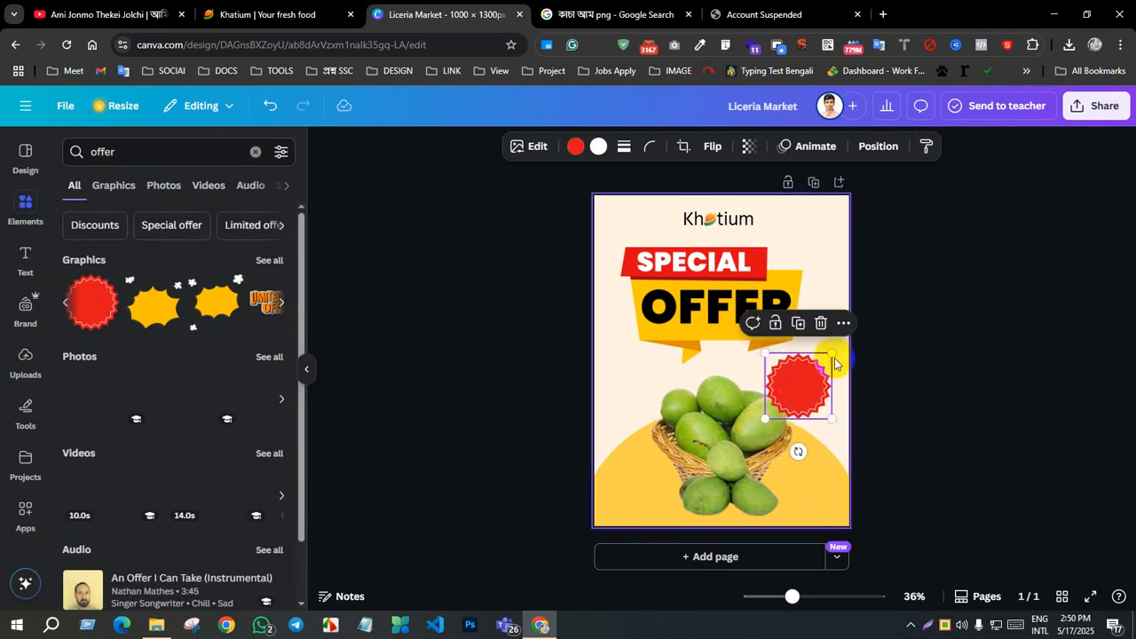
{"action": "left_click_drag", "start_coordinate": [844, 331], "coordinate": [862, 314]}
{"action": "mouse_move", "coordinate": [819, 371]}
{"action": "left_mouse_down"}
{"action": "mouse_move", "coordinate": [807, 367]}
{"action": "mouse_move", "coordinate": [812, 376]}
{"action": "left_mouse_up"}
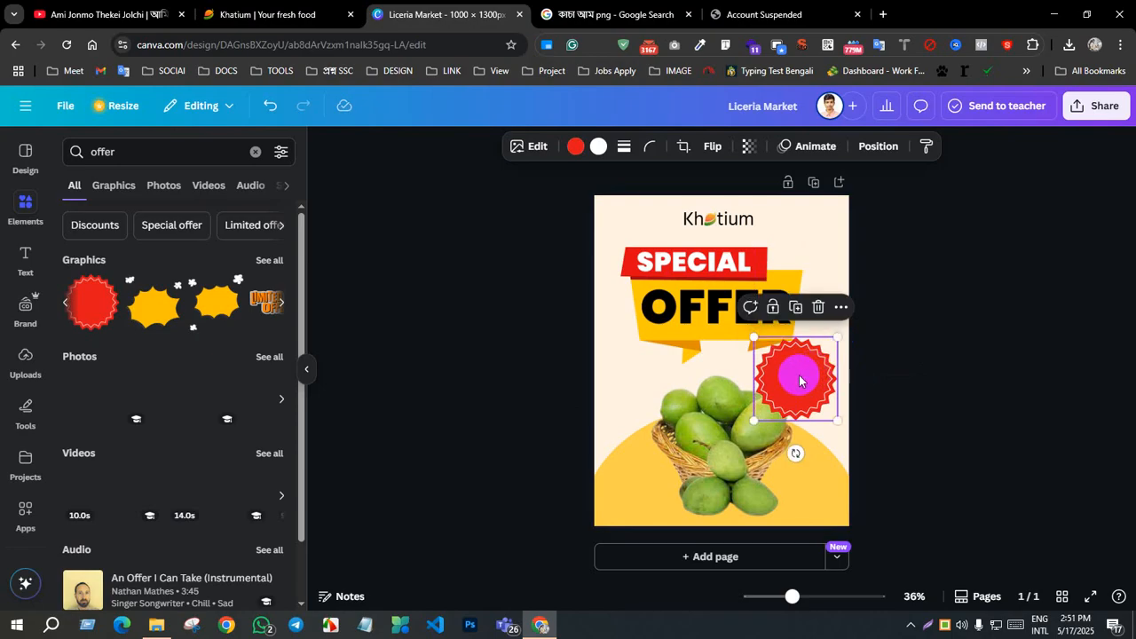
{"action": "left_click_drag", "start_coordinate": [834, 340], "coordinate": [784, 370]}
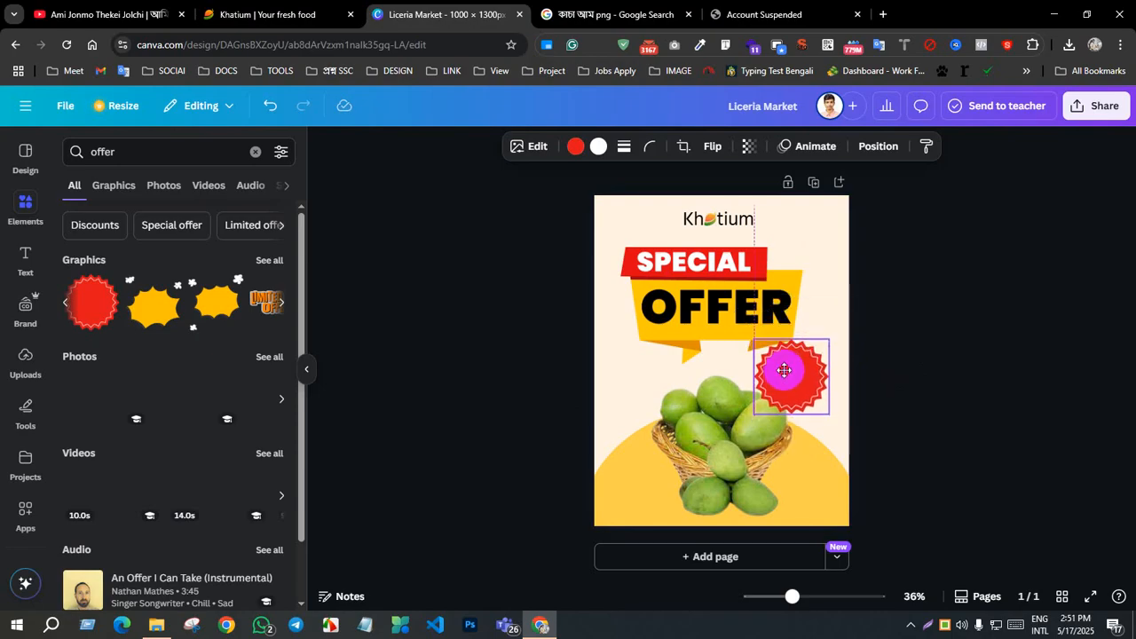
{"action": "left_click", "coordinate": [914, 377]}
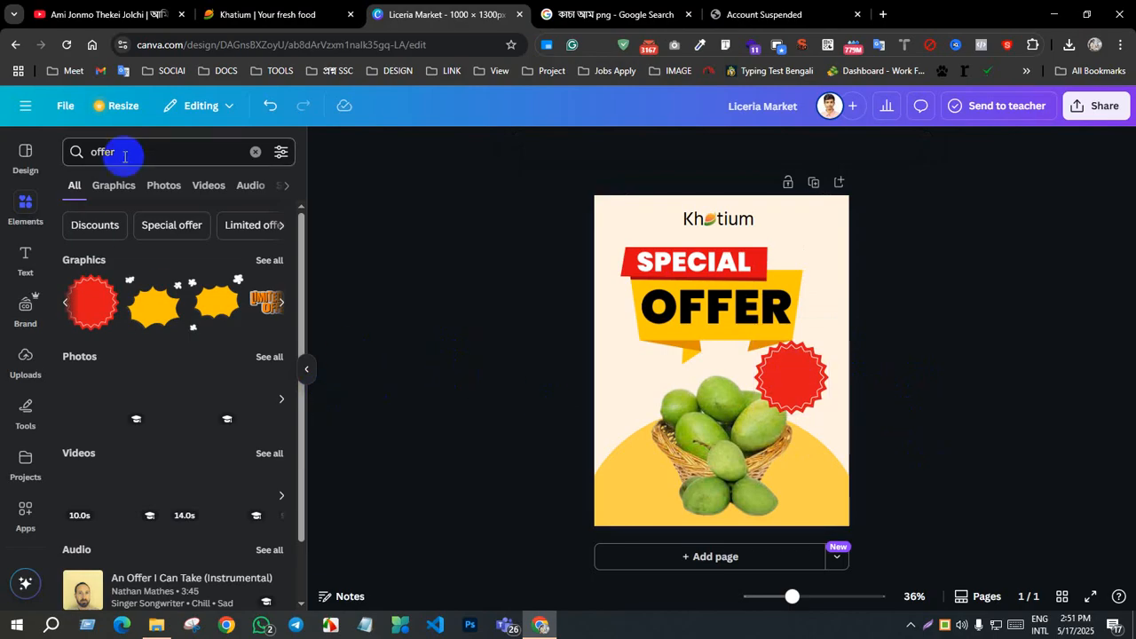
Step: Add a heading with the two-line Bengali price text "প্রতি কেজি" and "৯৫৳ মাত্র"
{"action": "left_click", "coordinate": [25, 258]}
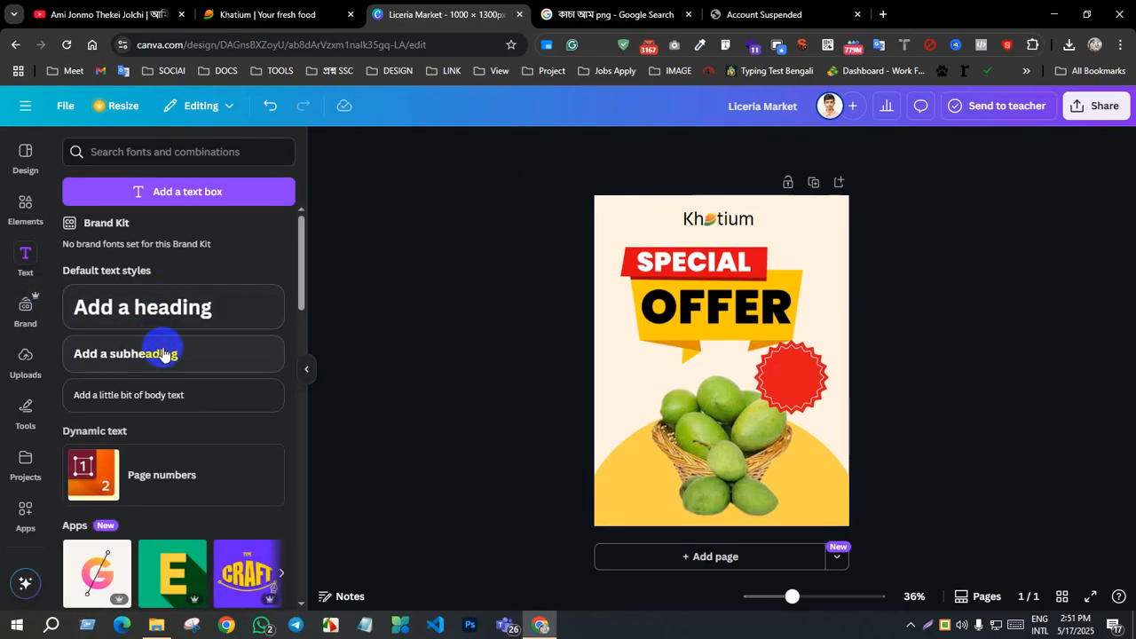
{"action": "left_click", "coordinate": [157, 307]}
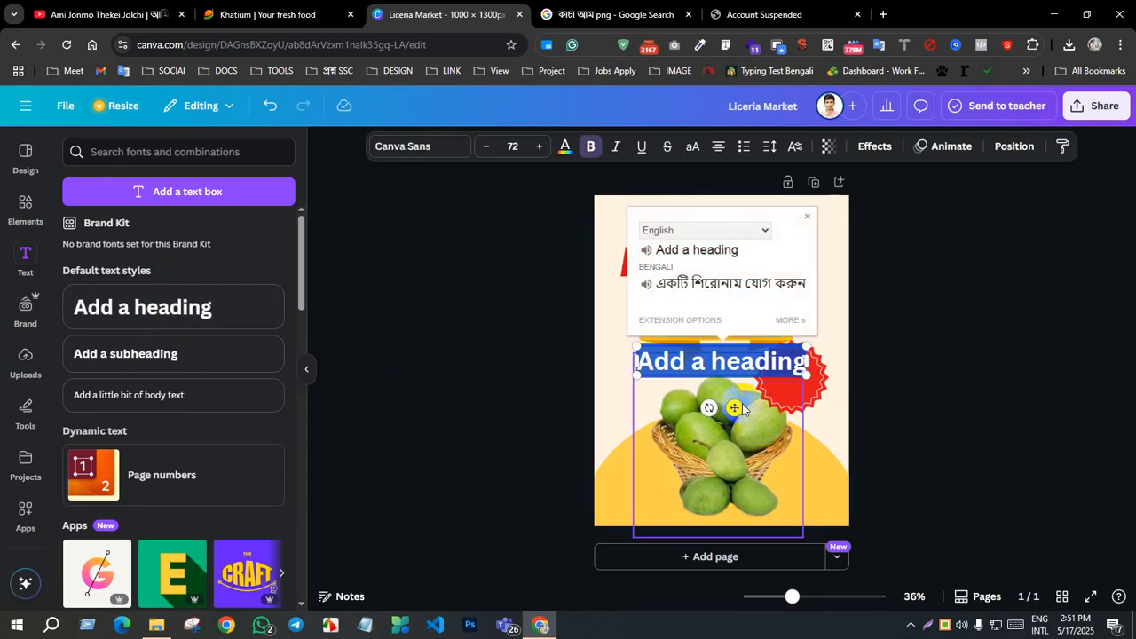
{"action": "type", "text": "প্রতি কেজি"}
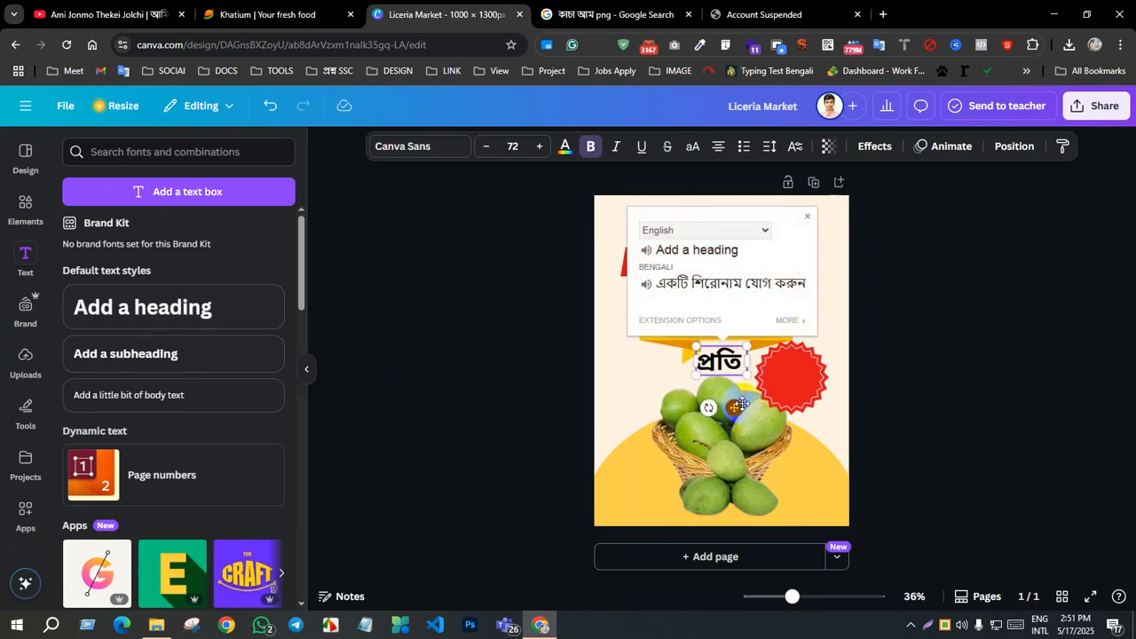
{"action": "key", "text": "BackSpace"}
{"action": "key", "text": "BackSpace"}
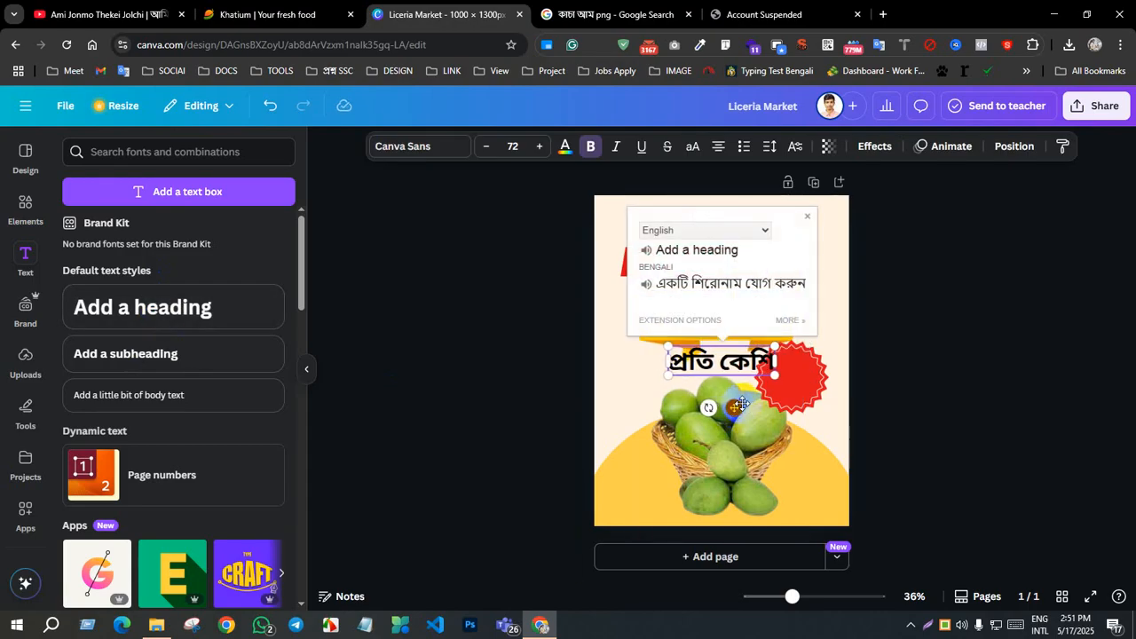
{"action": "type", "text": "জি"}
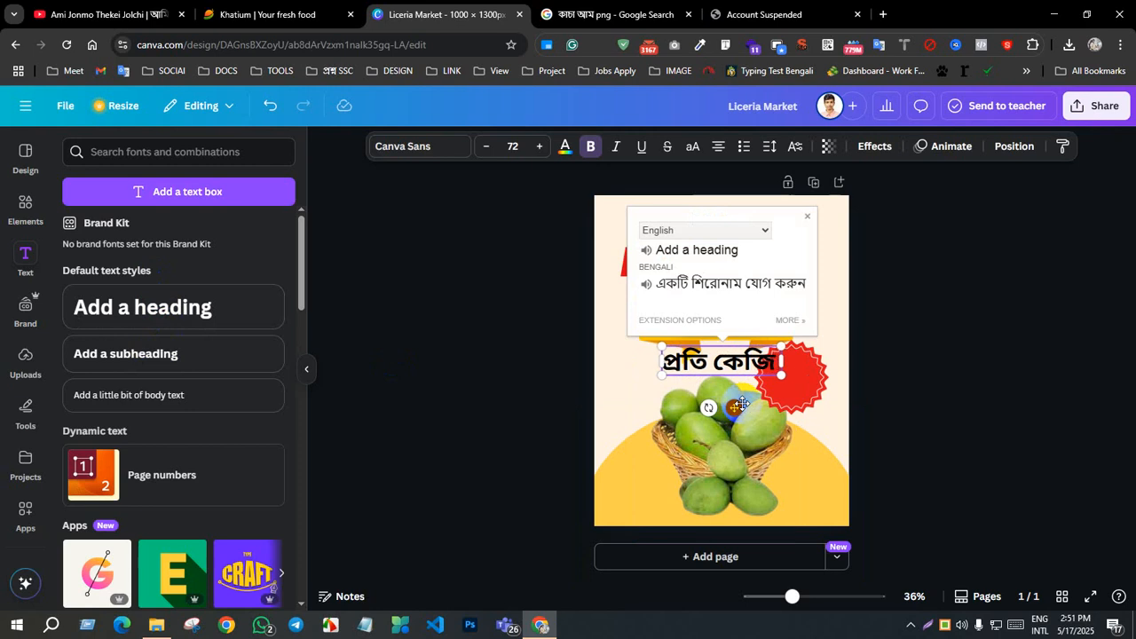
{"action": "type", "text": " আম"}
{"action": "key", "text": "BackSpace"}
{"action": "key", "text": "BackSpace"}
{"action": "key", "text": "BackSpace"}
{"action": "key", "text": "Return"}
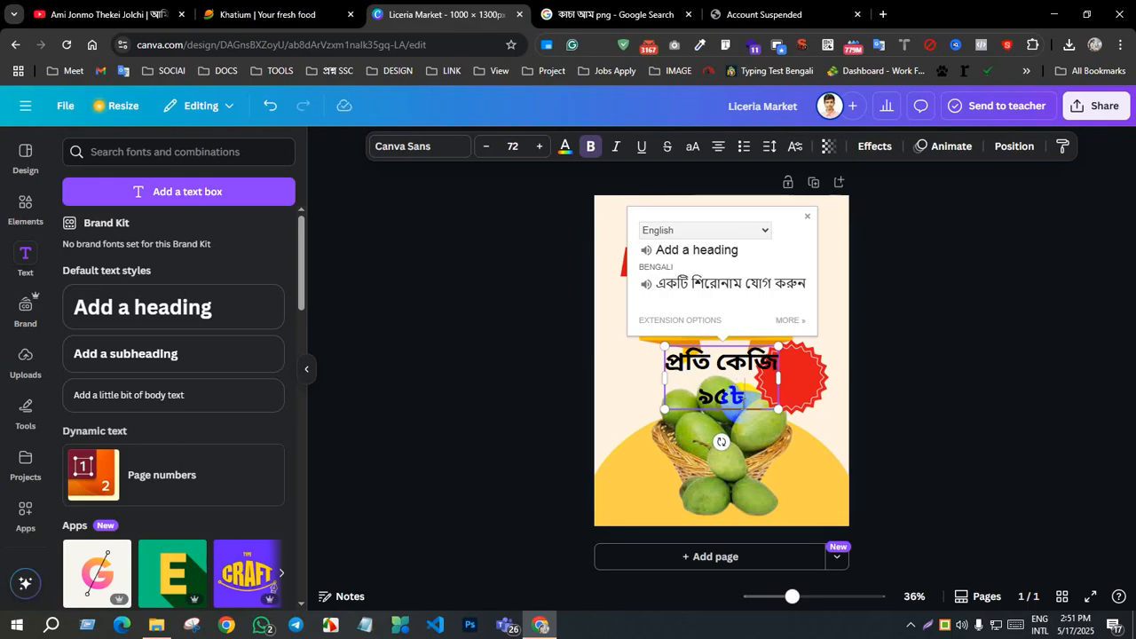
{"action": "type", "text": "মাত্র"}
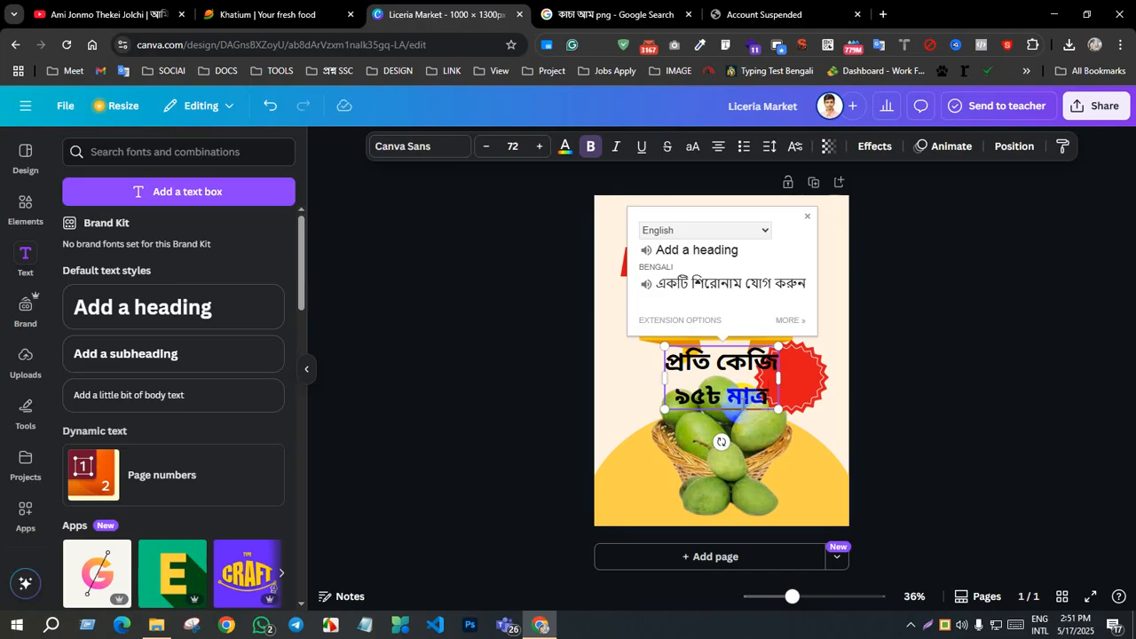
Step: Set the font of both lines of the Bengali price text to Hind Siliguri
{"action": "triple_click", "coordinate": [730, 373]}
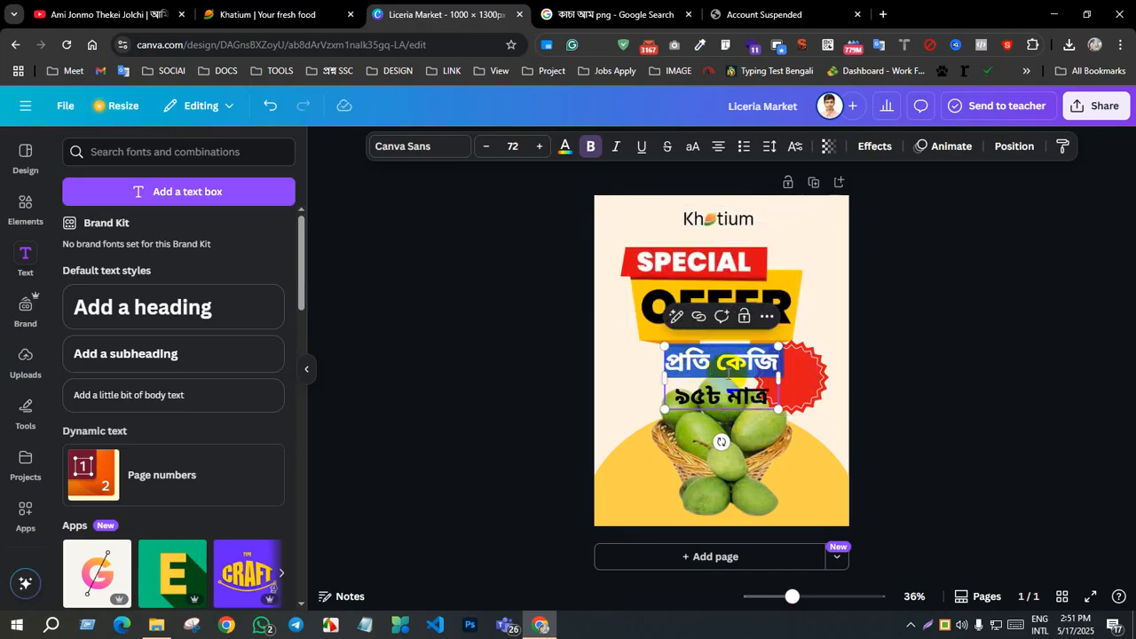
{"action": "left_click", "coordinate": [727, 400]}
{"action": "left_click_drag", "start_coordinate": [768, 391], "coordinate": [668, 355]}
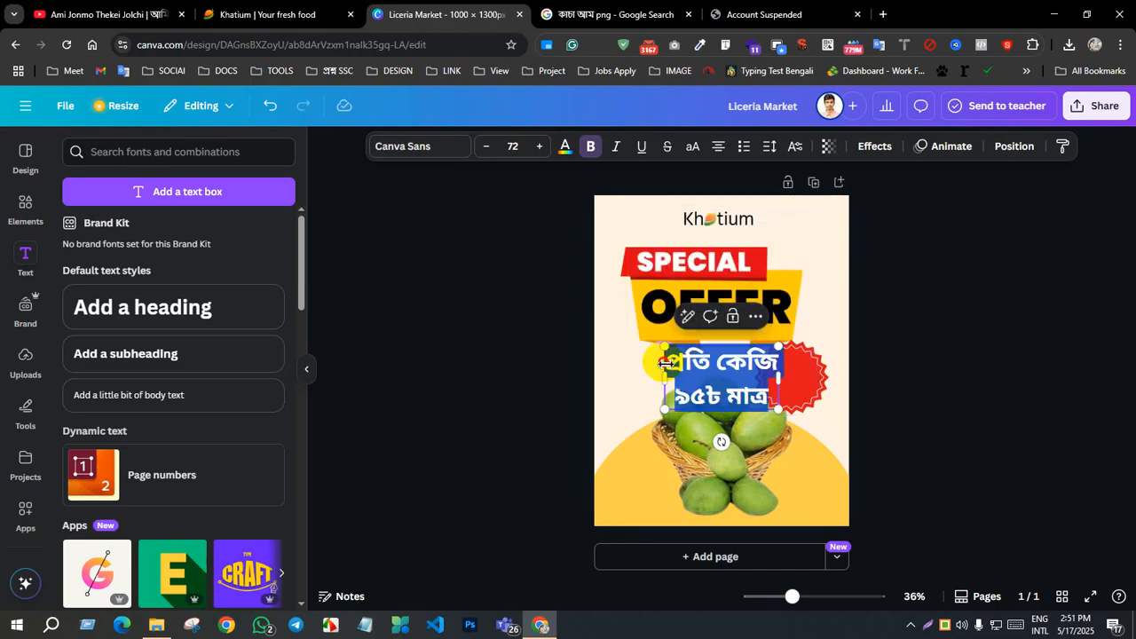
{"action": "left_click", "coordinate": [422, 148]}
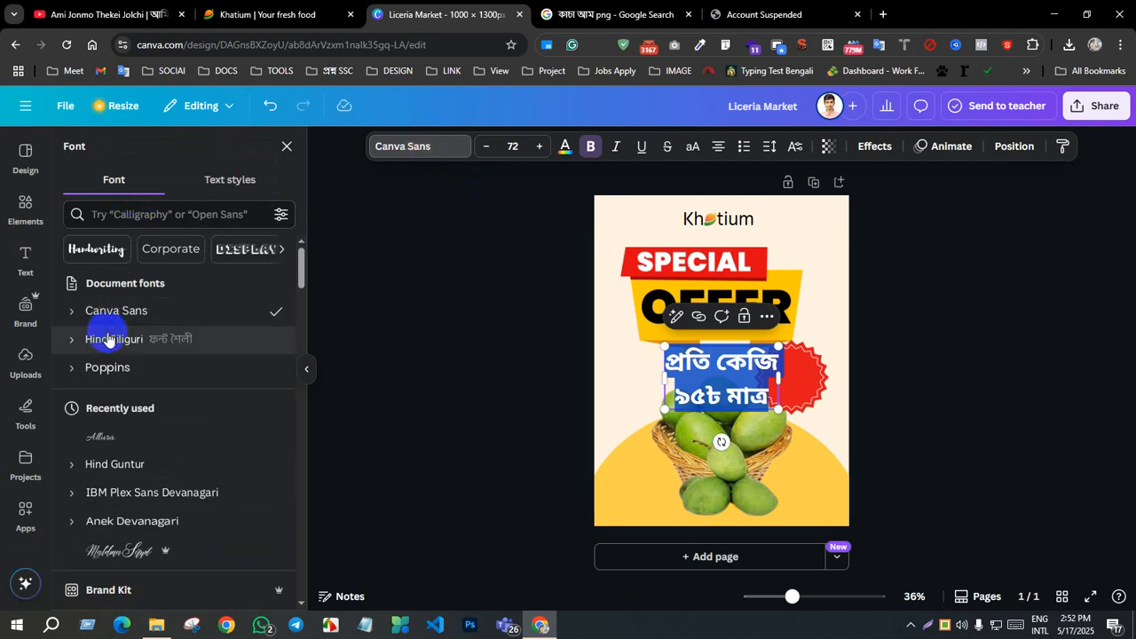
{"action": "left_click", "coordinate": [105, 338]}
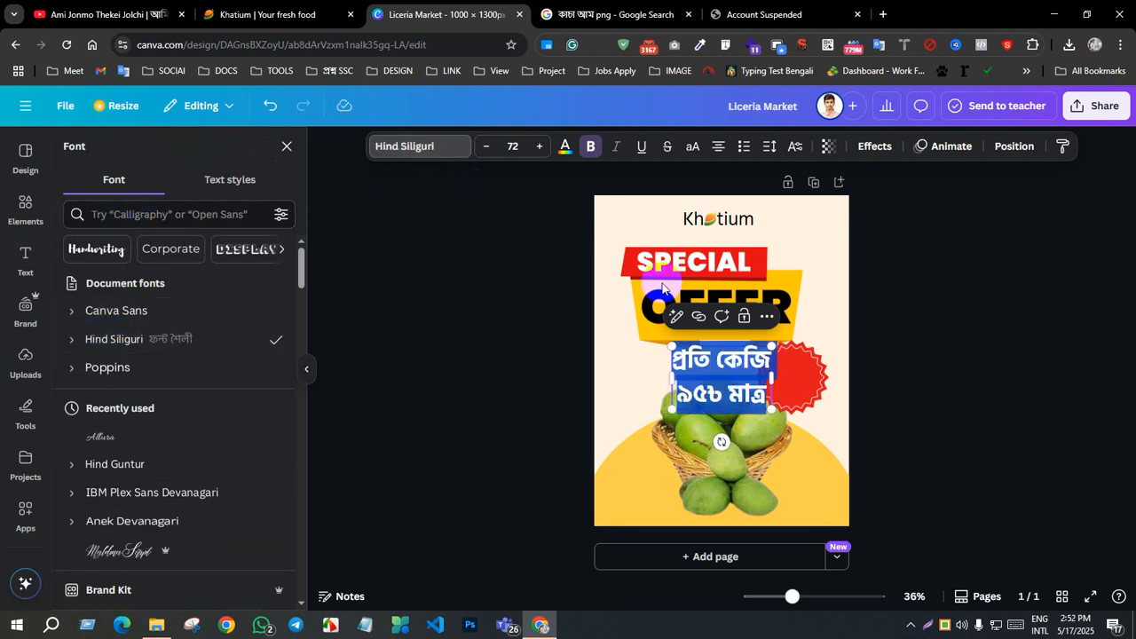
{"action": "left_click", "coordinate": [1042, 479]}
Step: Move the Bengali price text right so it partly overlaps the red badge, and reduce its line spacing below 1.4
{"action": "left_click", "coordinate": [743, 378]}
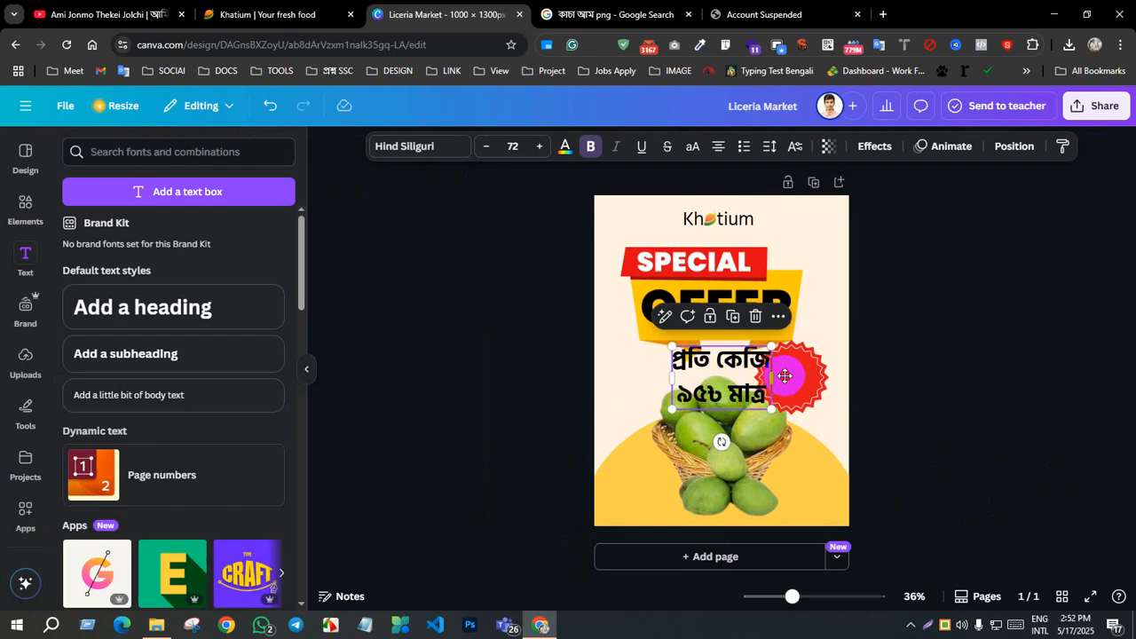
{"action": "left_click_drag", "start_coordinate": [772, 380], "coordinate": [803, 381]}
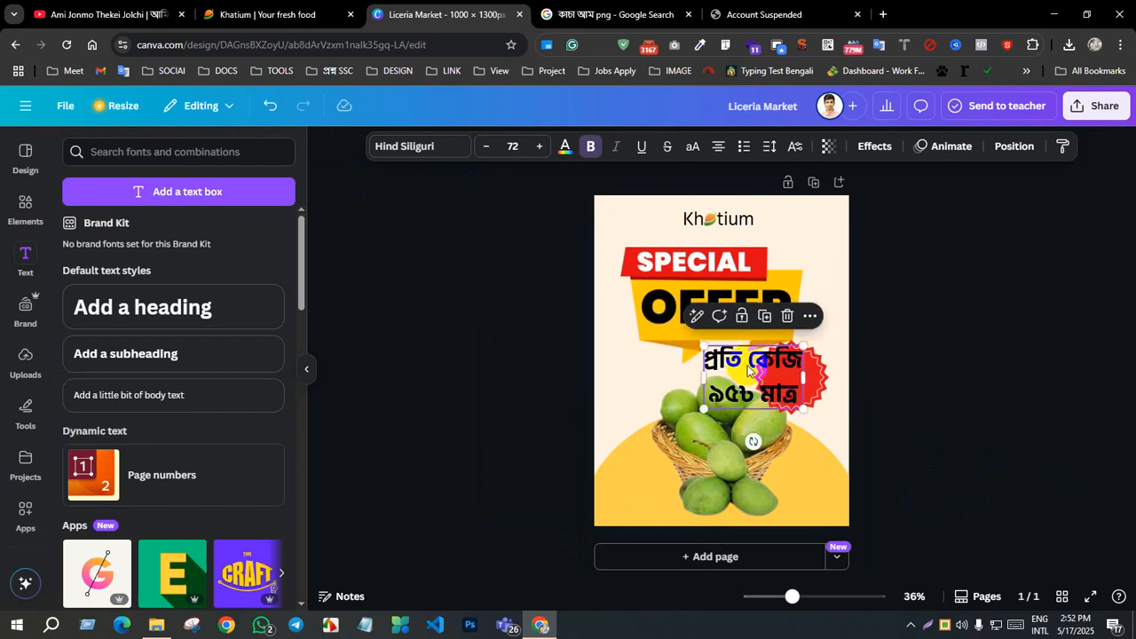
{"action": "left_click", "coordinate": [768, 151]}
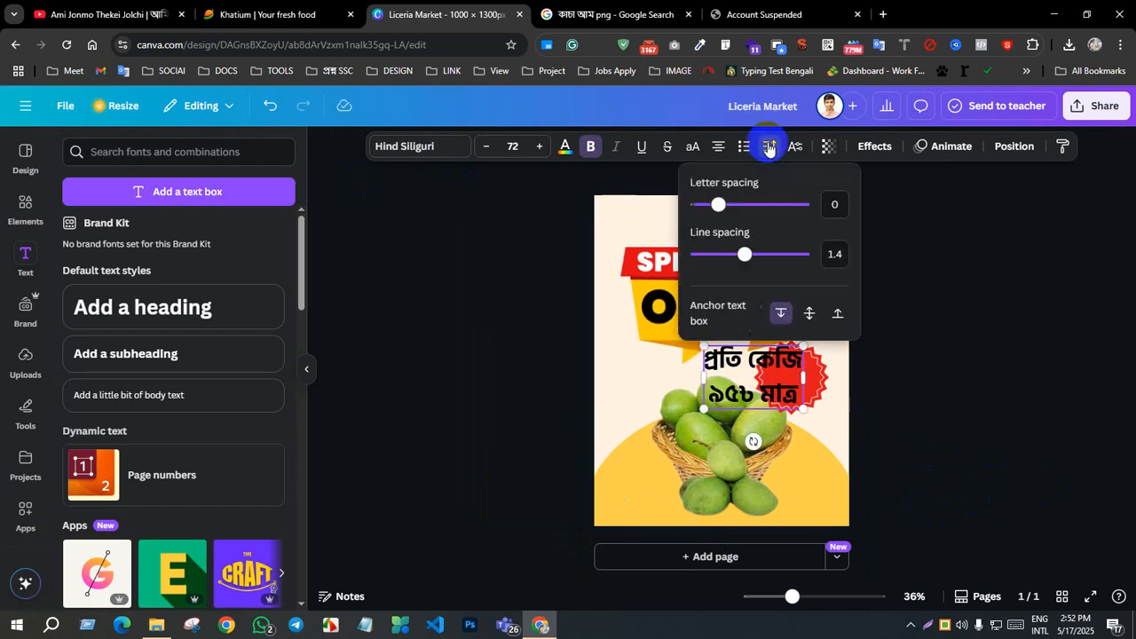
{"action": "left_click_drag", "start_coordinate": [744, 254], "coordinate": [716, 256]}
Step: Reduce the font size of the Bengali price text's second line, "৯৫৳ মাত্র", to below 65
{"action": "triple_click", "coordinate": [743, 379]}
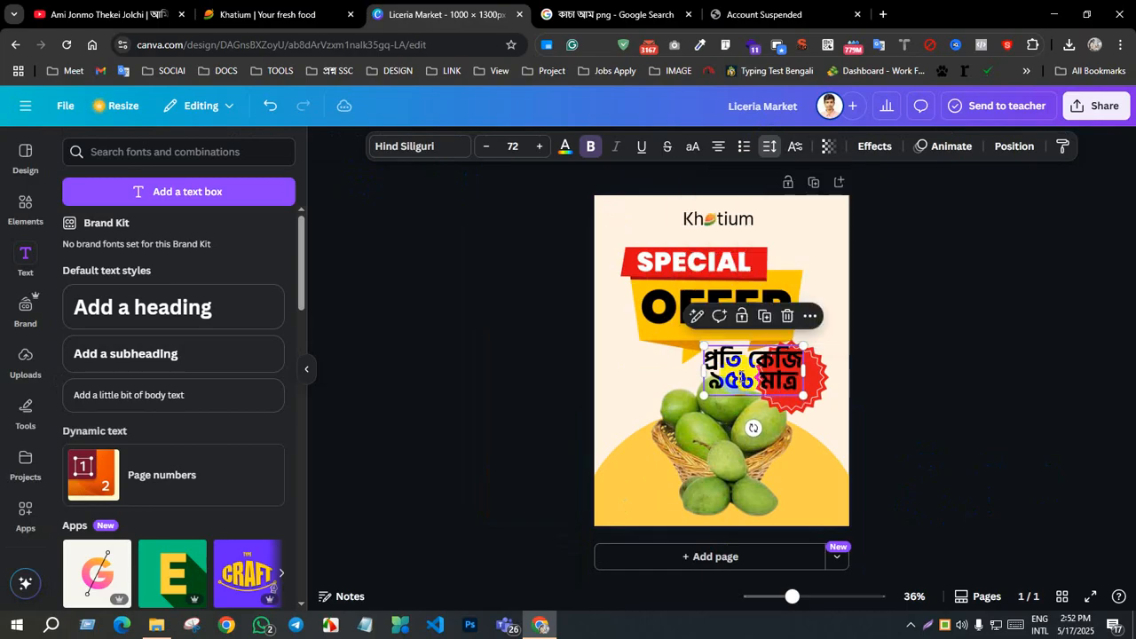
{"action": "left_click", "coordinate": [486, 146]}
{"action": "left_click", "coordinate": [486, 146]}
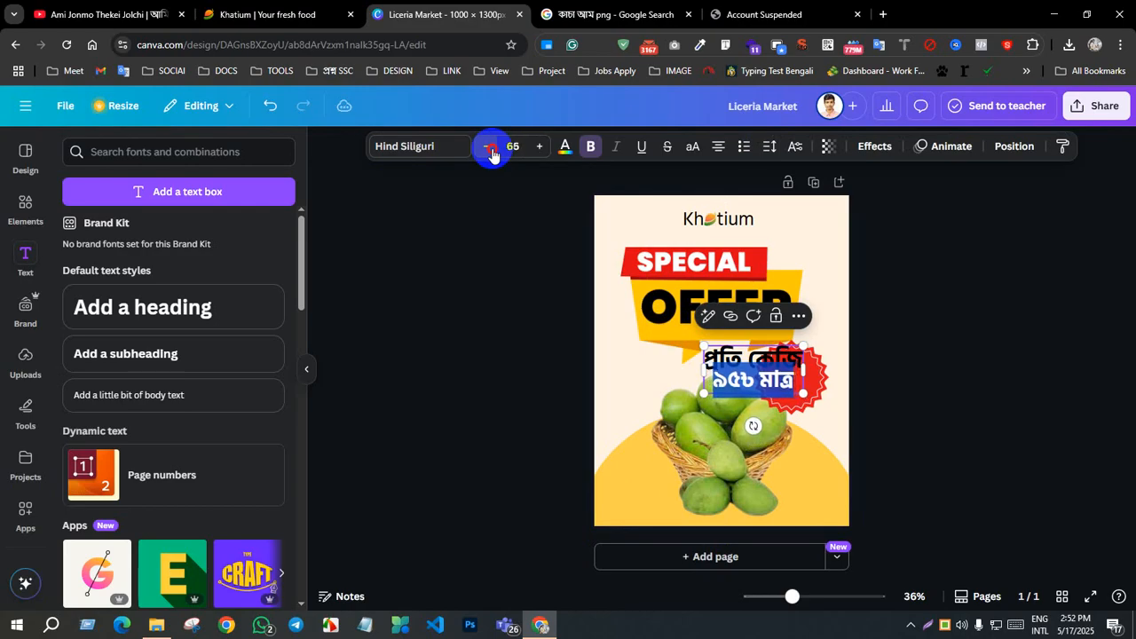
{"action": "left_click", "coordinate": [487, 147]}
{"action": "left_click", "coordinate": [486, 146]}
{"action": "left_click", "coordinate": [893, 426]}
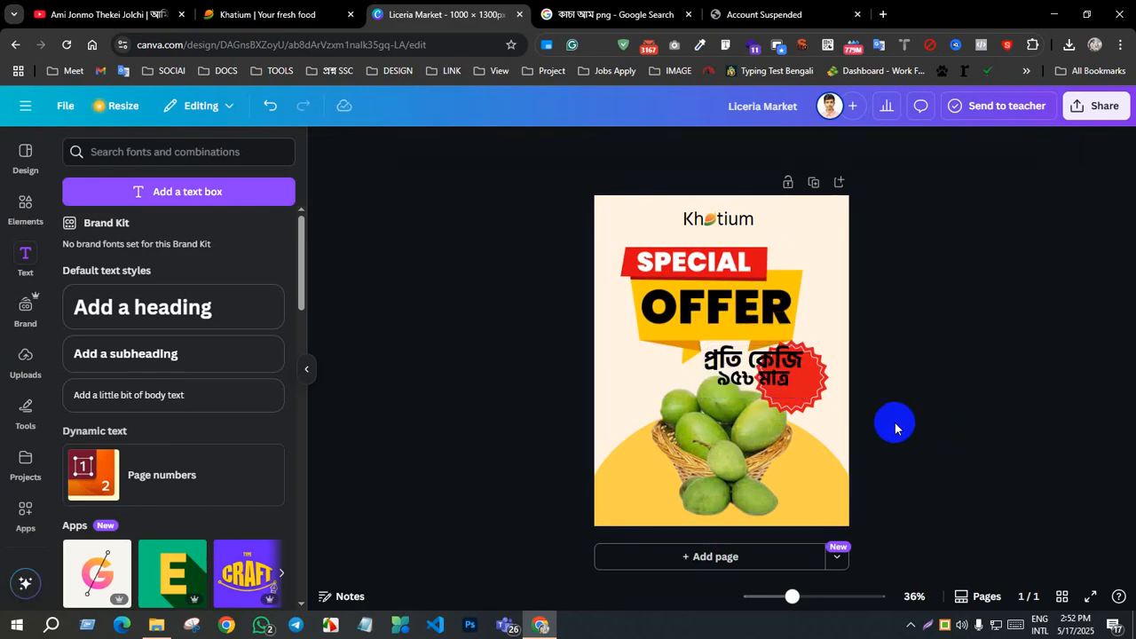
Step: Shrink the two-line Bengali price text to the red badge's width and centre it over the badge
{"action": "left_click", "coordinate": [797, 362]}
{"action": "left_click_drag", "start_coordinate": [804, 351], "coordinate": [796, 387]}
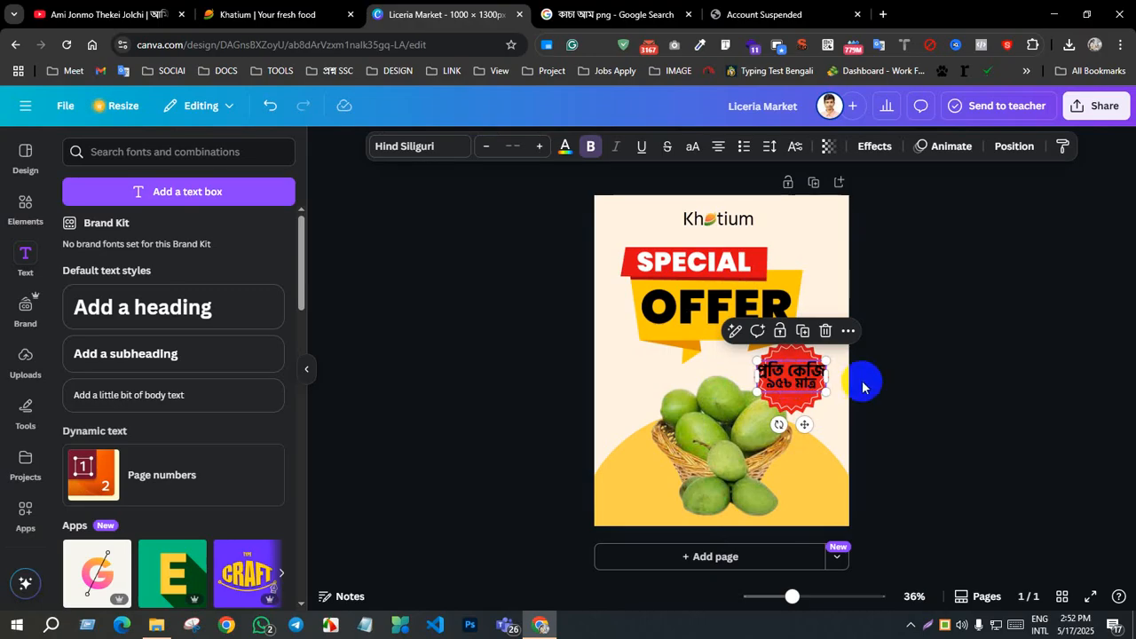
{"action": "left_click", "coordinate": [889, 392]}
{"action": "left_click", "coordinate": [789, 383]}
{"action": "left_click", "coordinate": [789, 379]}
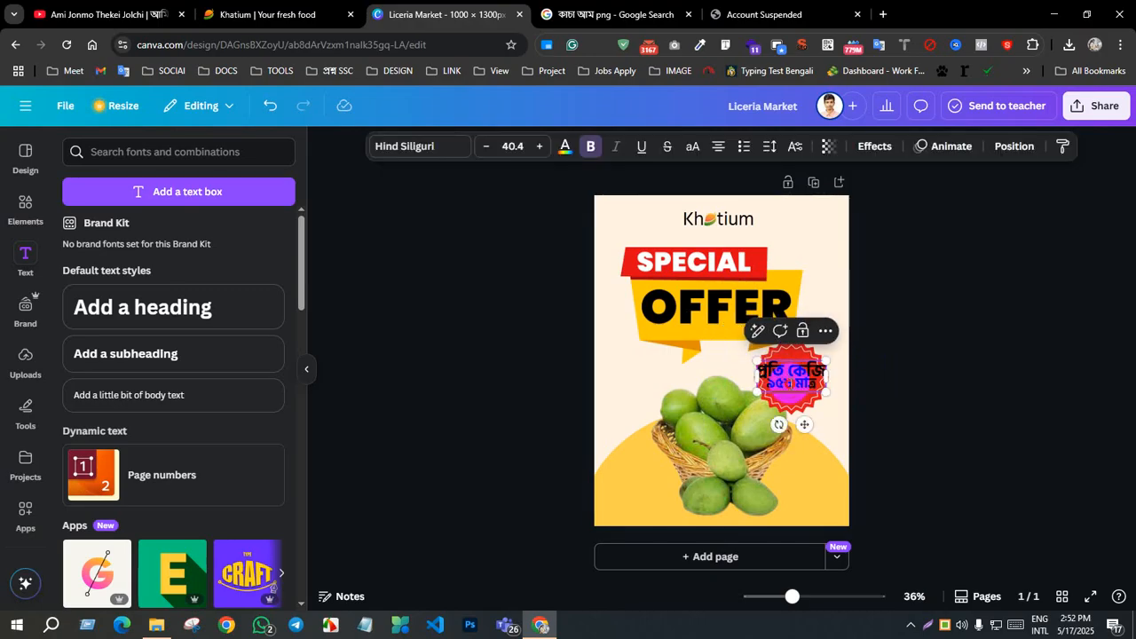
{"action": "triple_click", "coordinate": [789, 383]}
{"action": "key", "text": "ctrl+a"}
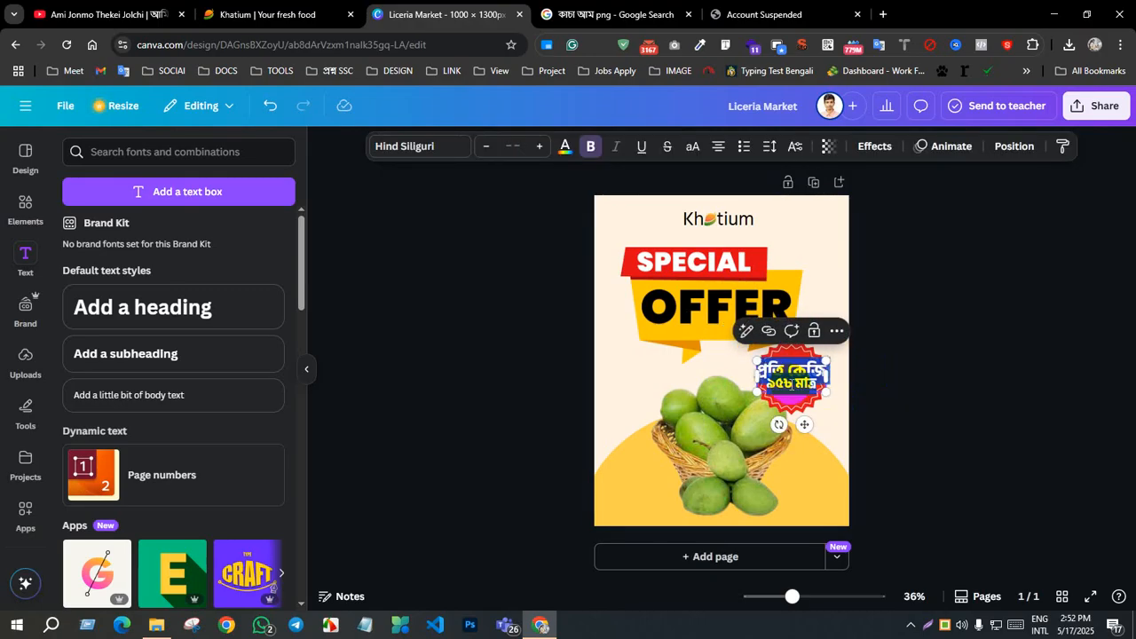
{"action": "left_click", "coordinate": [918, 385]}
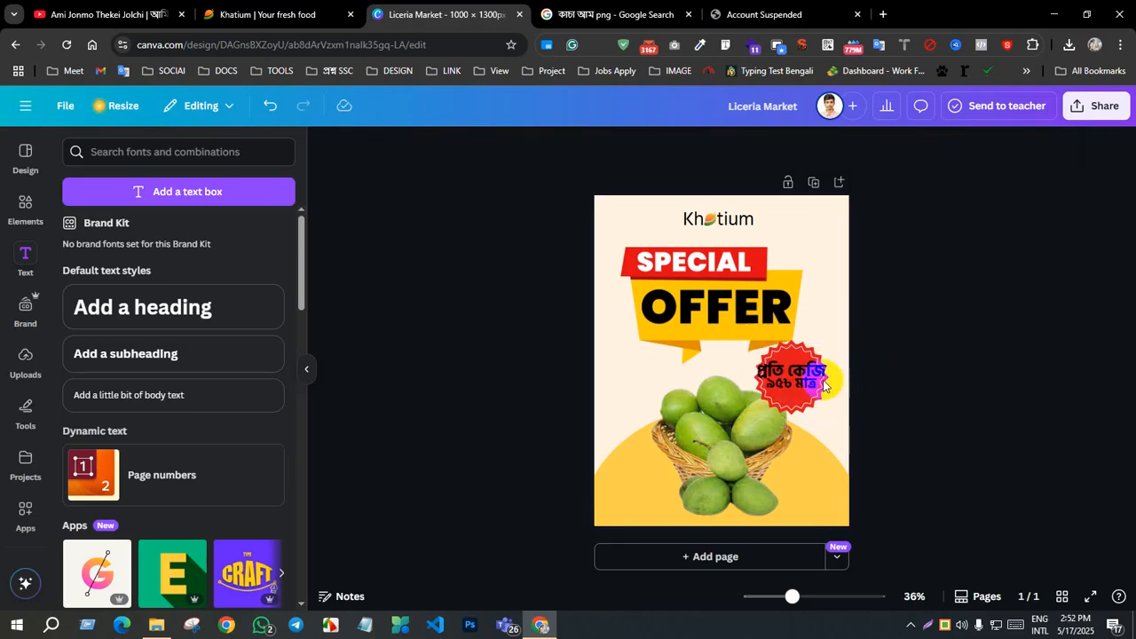
Step: Delete the two-line Bengali price text from the red badge
{"action": "left_click", "coordinate": [820, 384]}
{"action": "key", "text": "Delete"}
{"action": "left_click", "coordinate": [804, 379]}
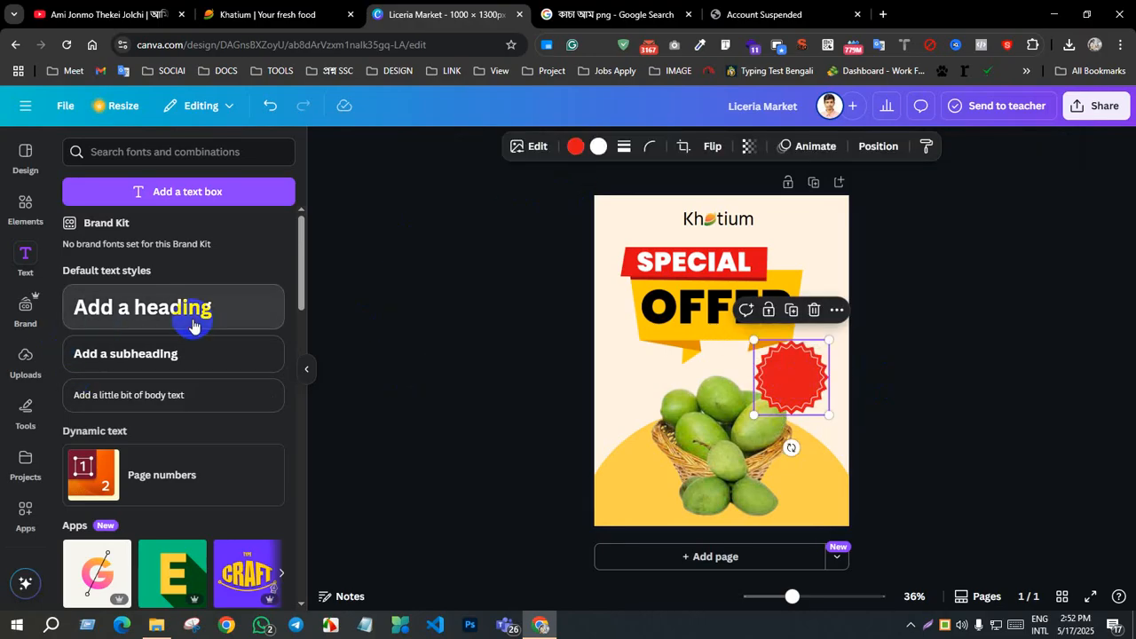
Step: Add a heading with the Bengali number "৯৫" and place it on the red badge
{"action": "left_click_drag", "start_coordinate": [193, 326], "coordinate": [804, 484]}
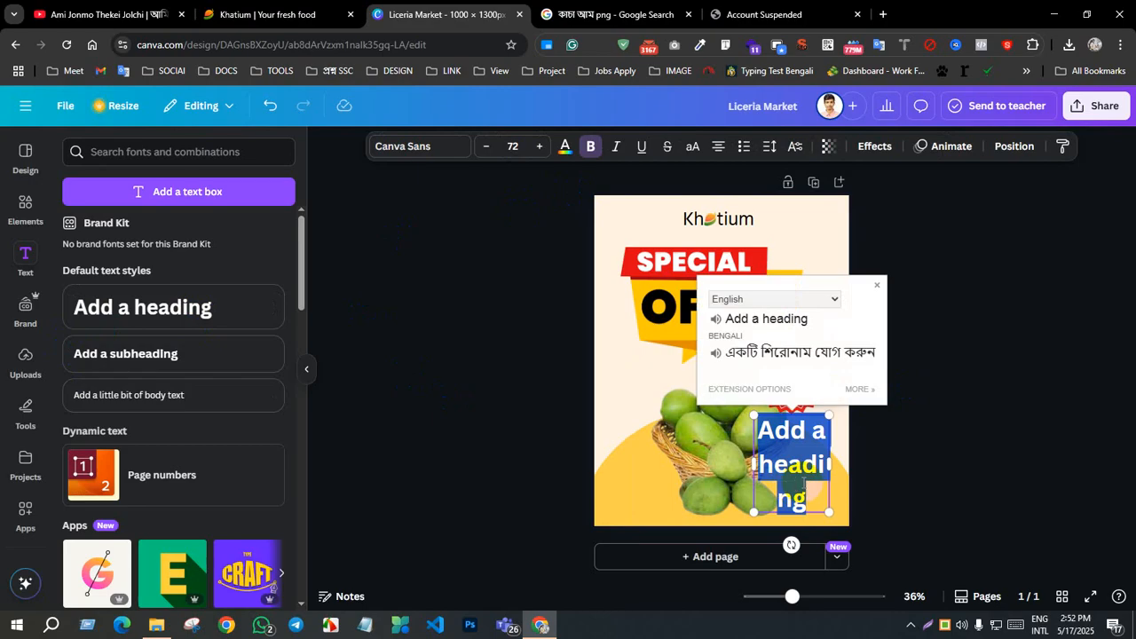
{"action": "type", "text": "১৫"}
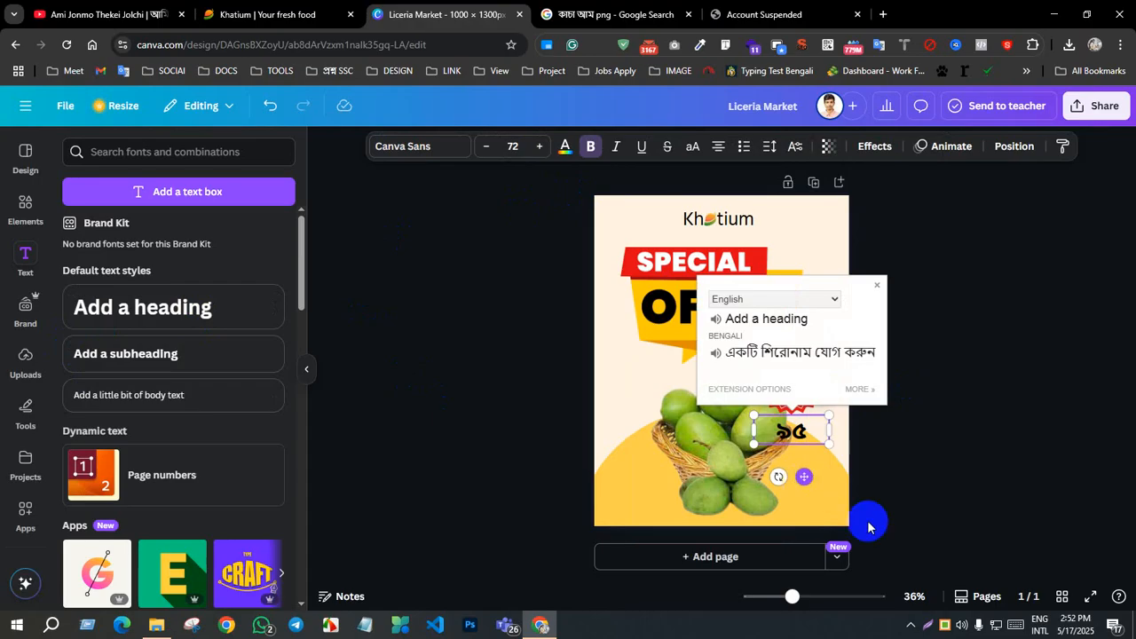
{"action": "left_click", "coordinate": [852, 473]}
{"action": "left_click_drag", "start_coordinate": [799, 442], "coordinate": [799, 387]}
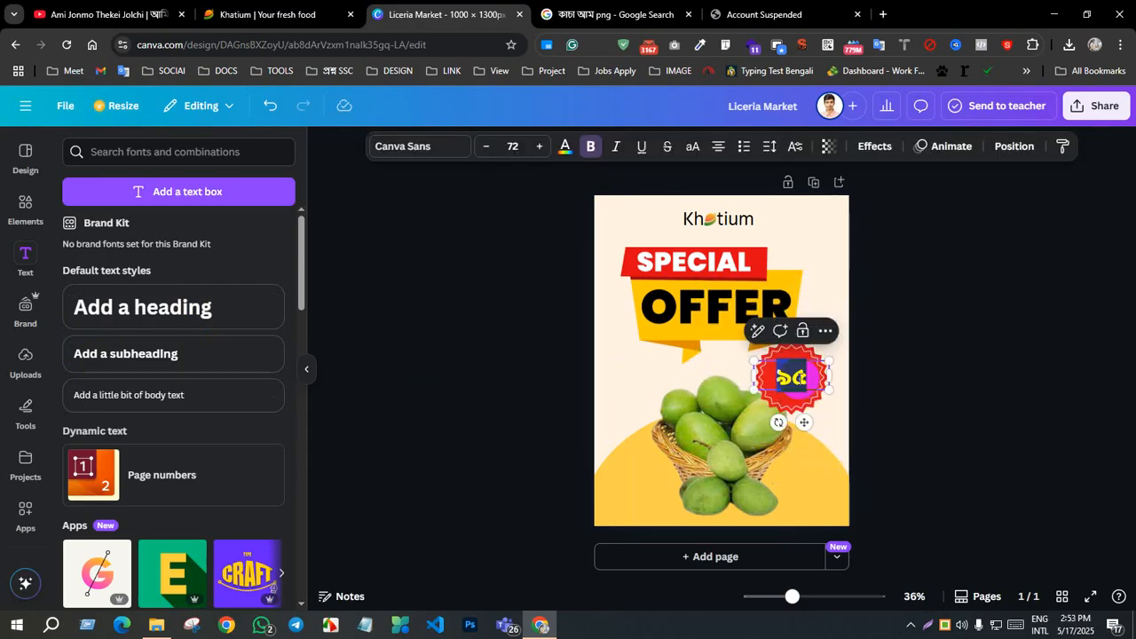
Step: Set the font of the "৯৫" text to Hind Siliguri
{"action": "left_click", "coordinate": [418, 146]}
{"action": "left_click", "coordinate": [148, 346]}
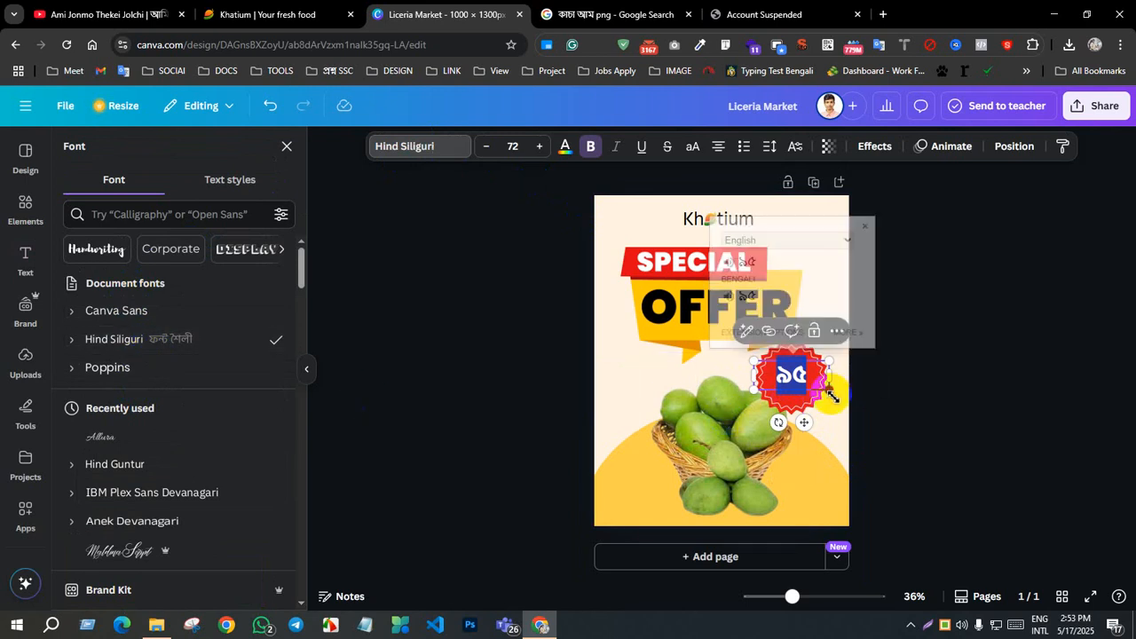
{"action": "left_click", "coordinate": [910, 375]}
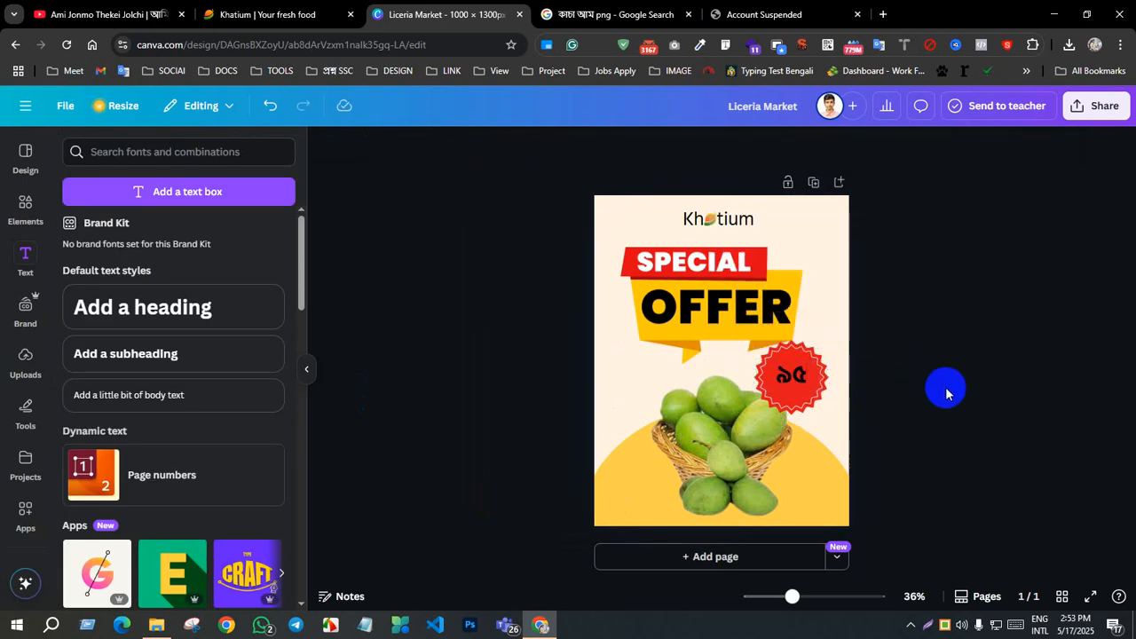
Step: Enlarge the "৯৫" text to font size 138 and centre it over the red badge
{"action": "left_click", "coordinate": [790, 374]}
{"action": "left_click_drag", "start_coordinate": [827, 359], "coordinate": [712, 345]}
{"action": "left_click_drag", "start_coordinate": [759, 380], "coordinate": [790, 384]}
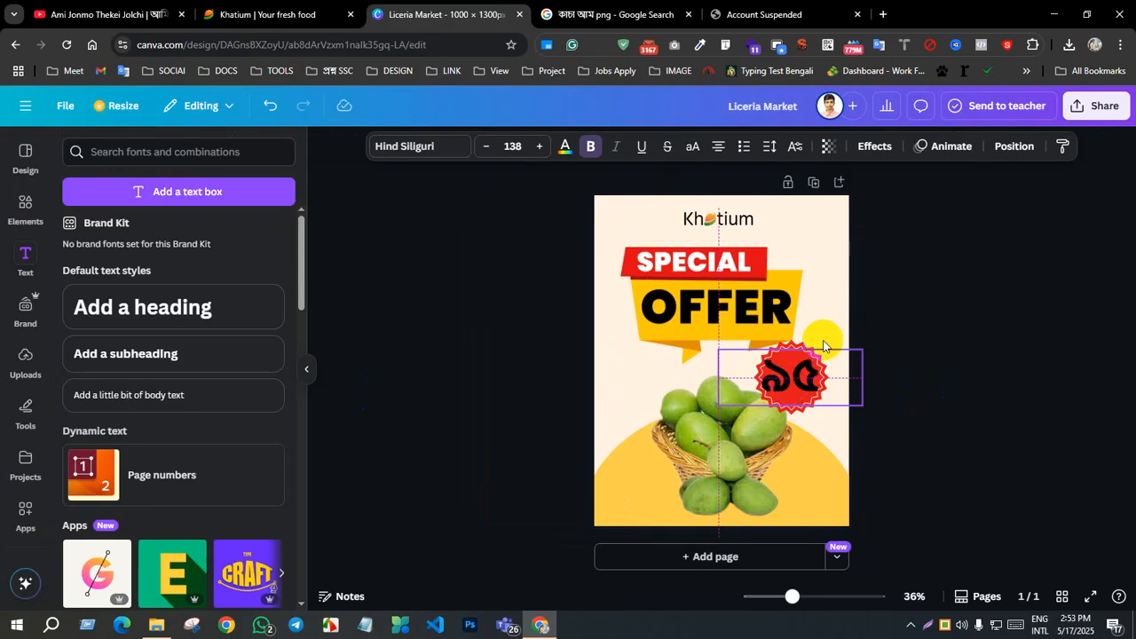
{"action": "left_click", "coordinate": [1012, 148]}
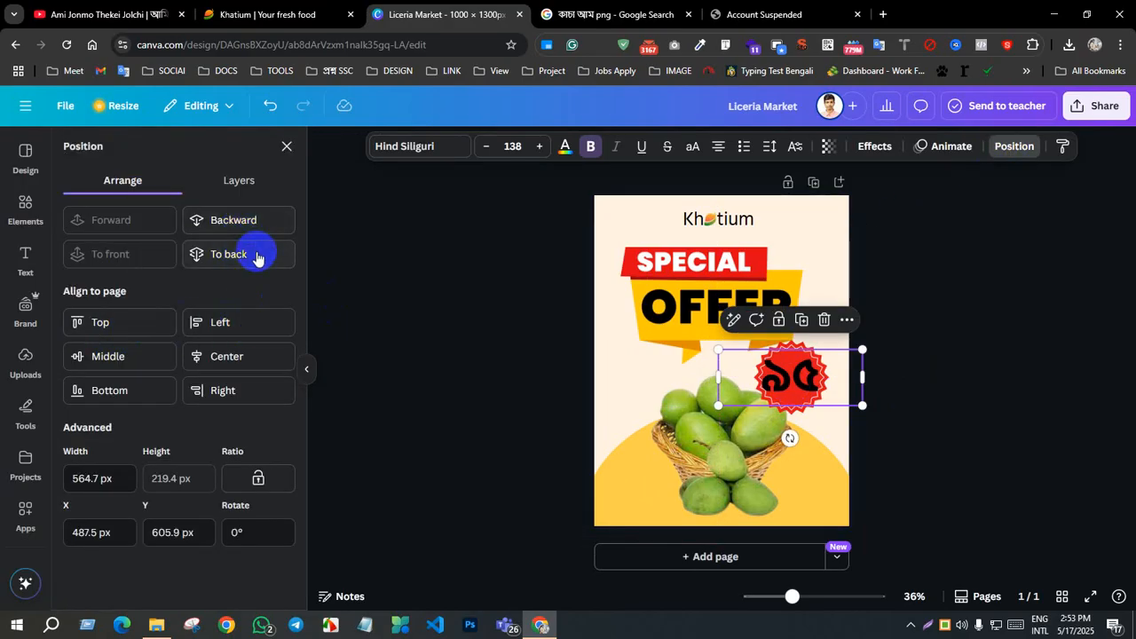
Step: Apply an Outline effect to the "৯৫" text and colour the outline with the document's cream
{"action": "left_click", "coordinate": [886, 147]}
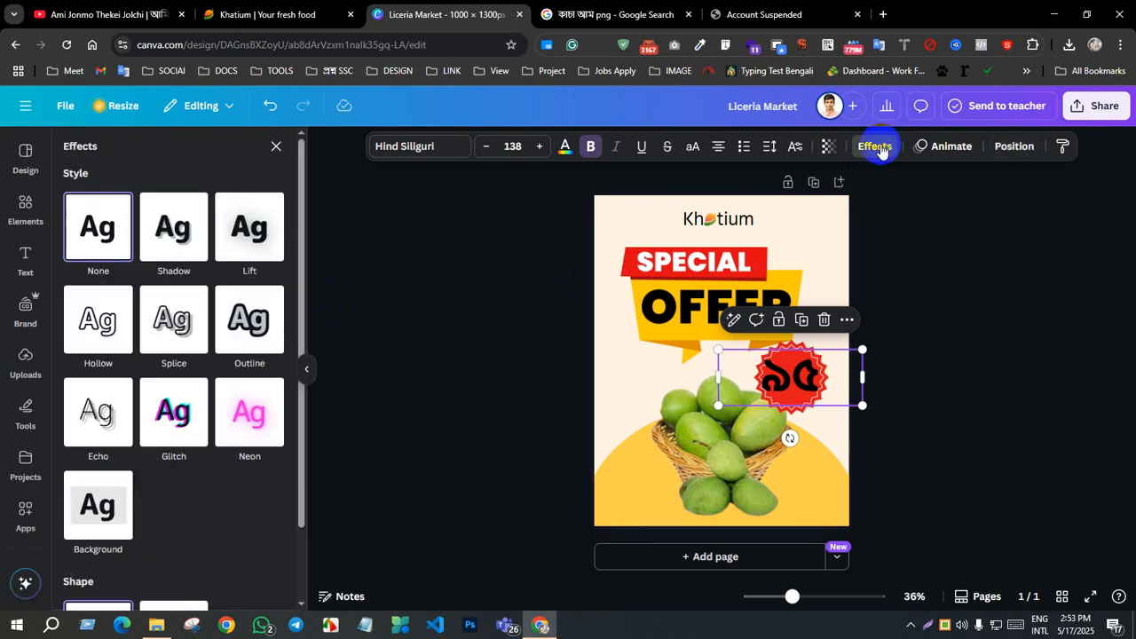
{"action": "left_click", "coordinate": [260, 317]}
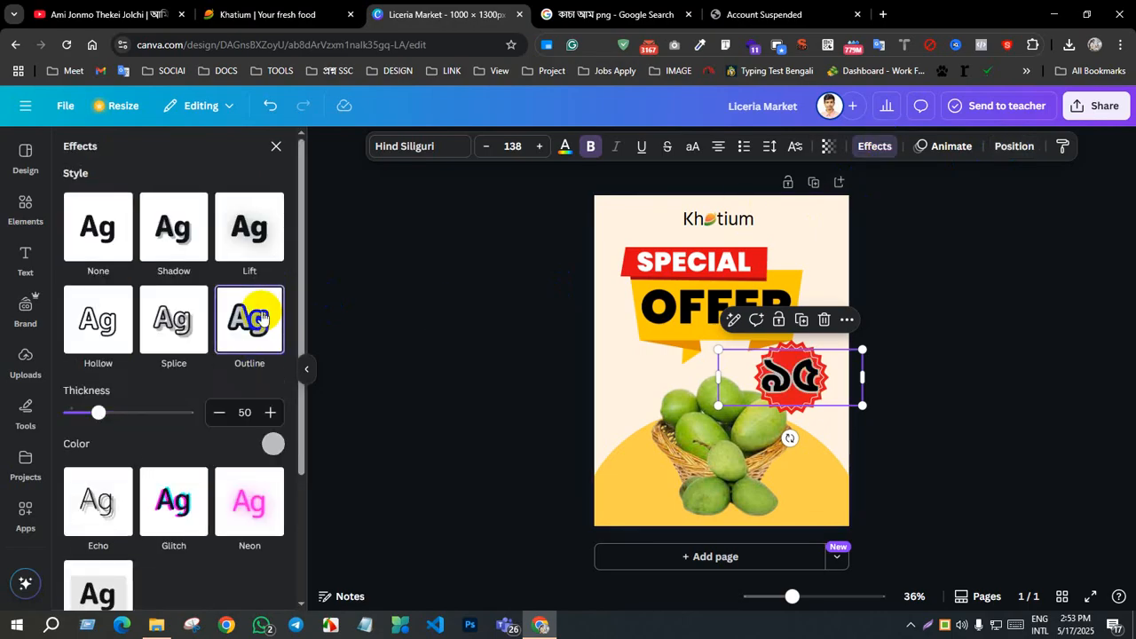
{"action": "scroll", "coordinate": [262, 317], "scroll_direction": "down", "scroll_amount": 2}
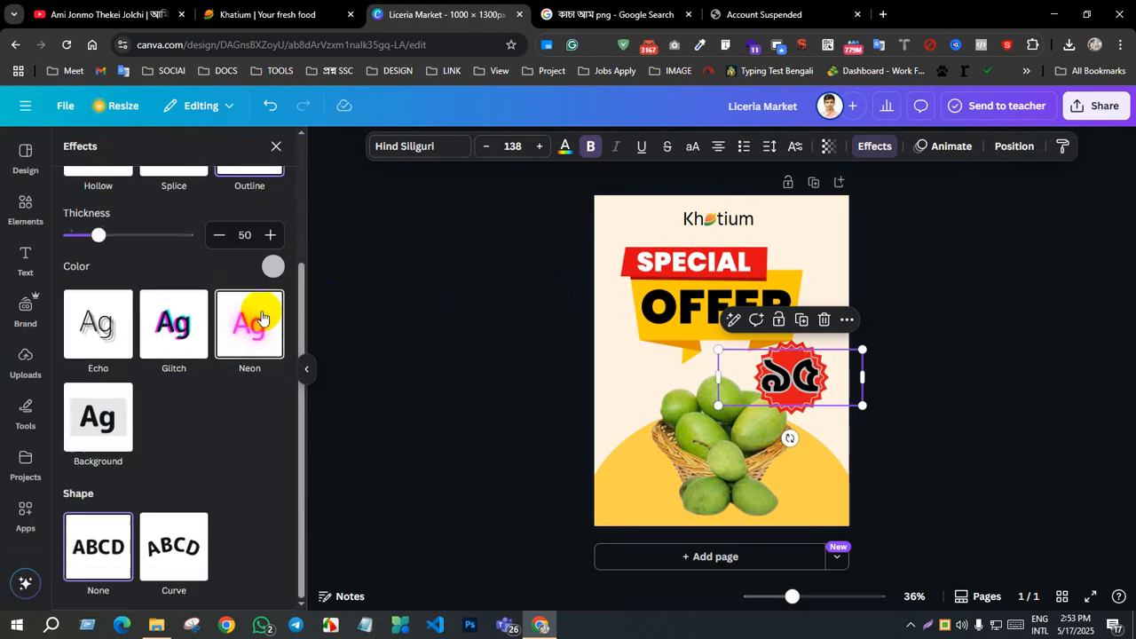
{"action": "left_click", "coordinate": [275, 267]}
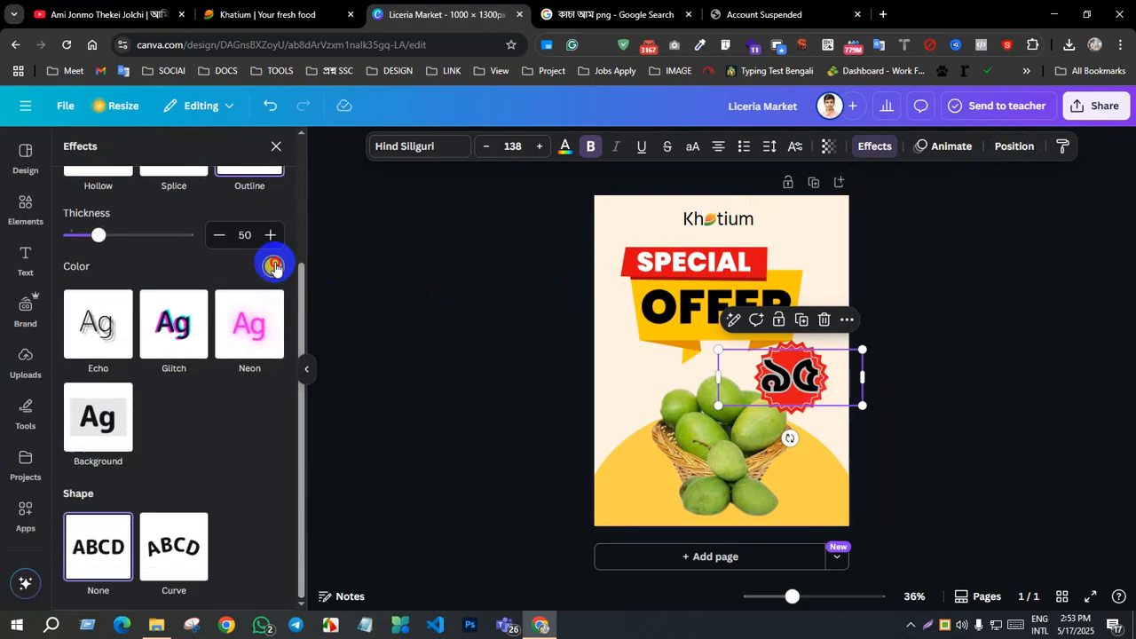
{"action": "left_click", "coordinate": [248, 337]}
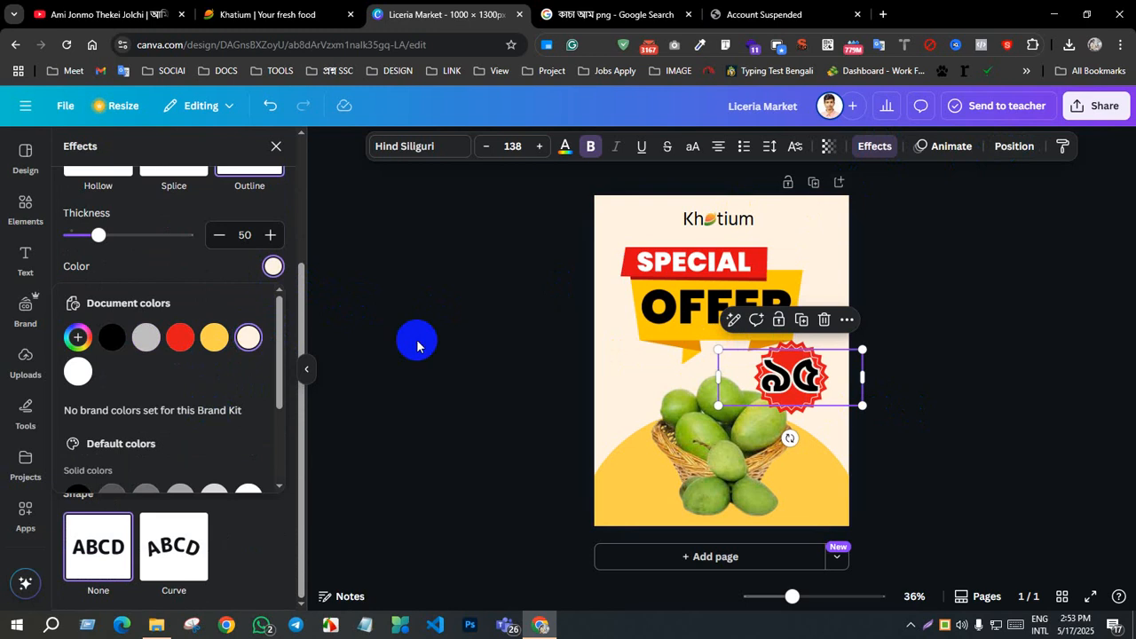
{"action": "left_click", "coordinate": [892, 351]}
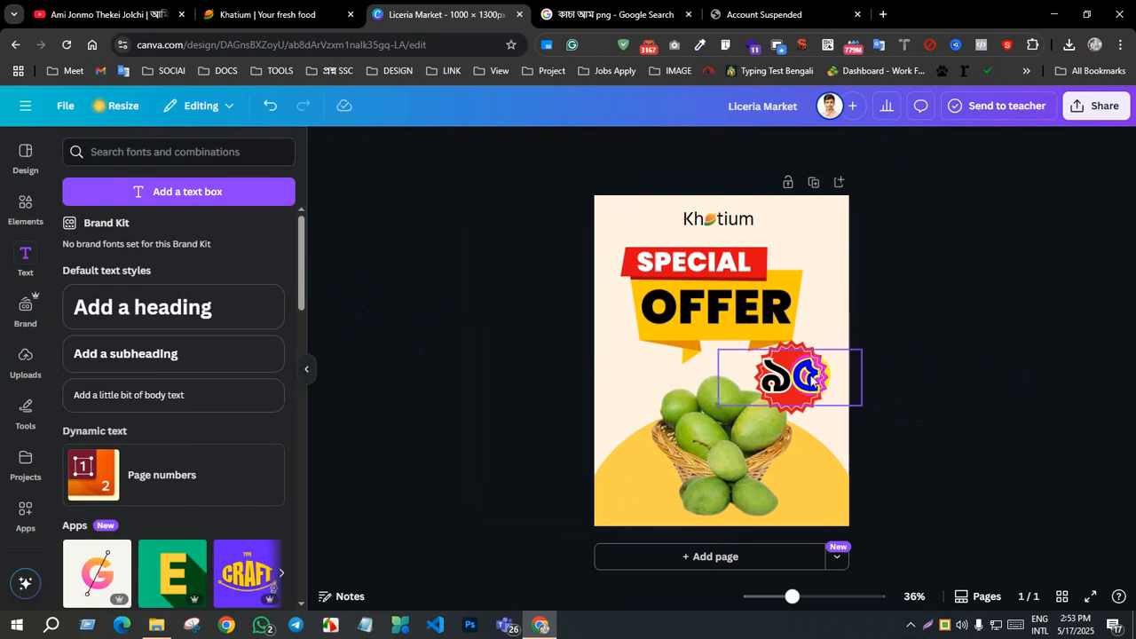
Step: Narrow the "৯৫" text box to about the badge's width, reduce the text to font size 132 and keep it centred on the badge
{"action": "left_click", "coordinate": [865, 357]}
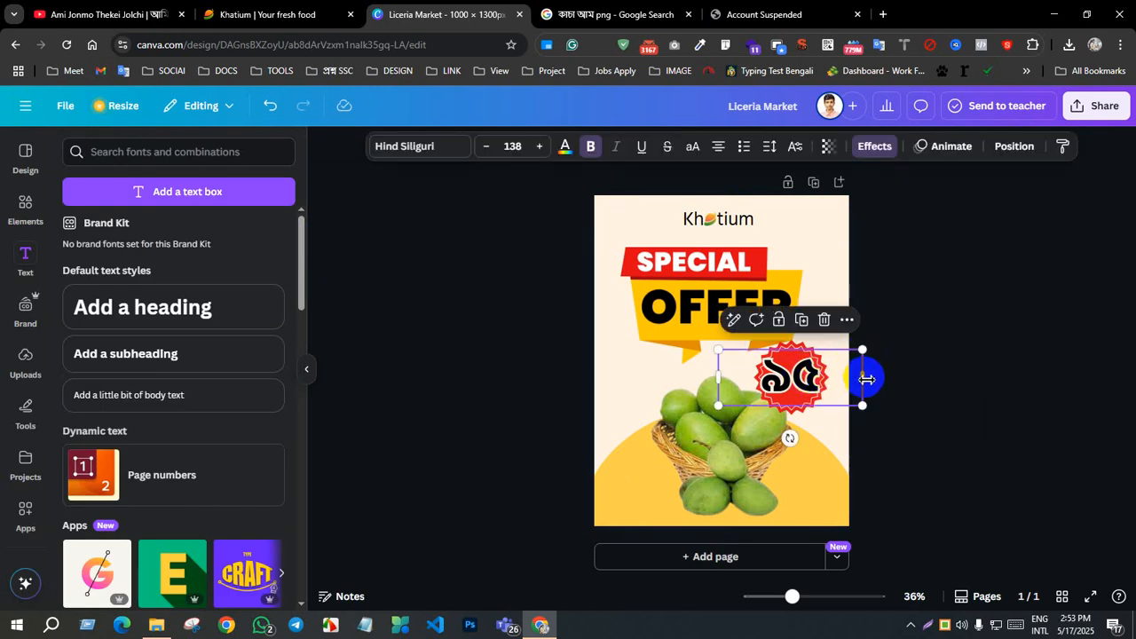
{"action": "left_click_drag", "start_coordinate": [866, 379], "coordinate": [802, 378]}
{"action": "left_click", "coordinate": [1010, 429]}
{"action": "left_click", "coordinate": [812, 376]}
{"action": "left_click", "coordinate": [932, 382]}
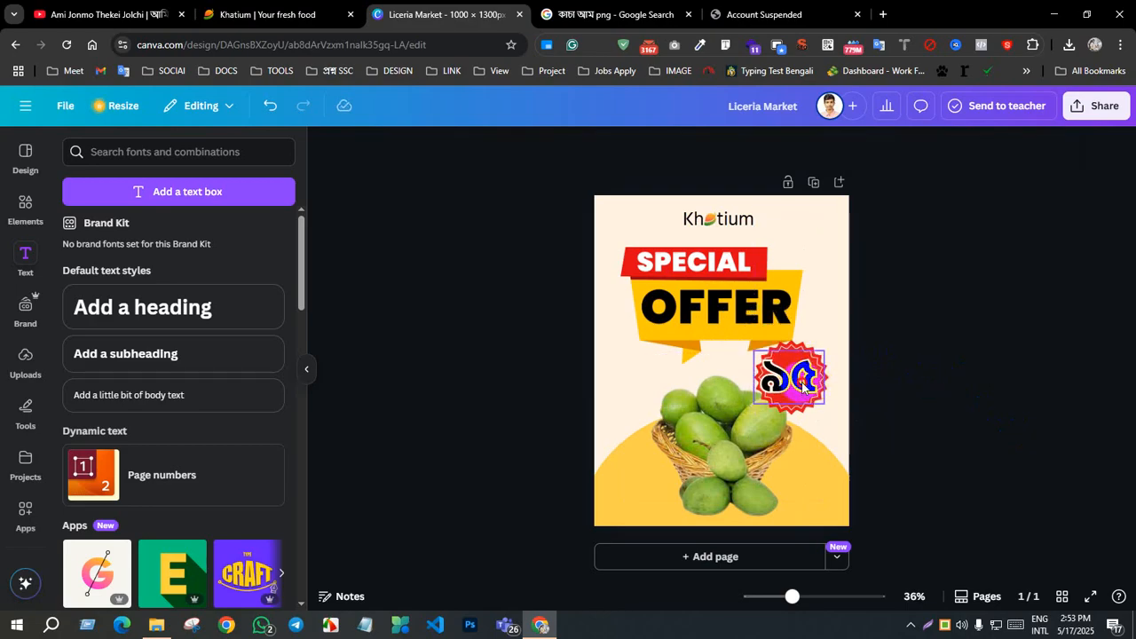
{"action": "left_click", "coordinate": [804, 386]}
{"action": "left_click", "coordinate": [908, 376]}
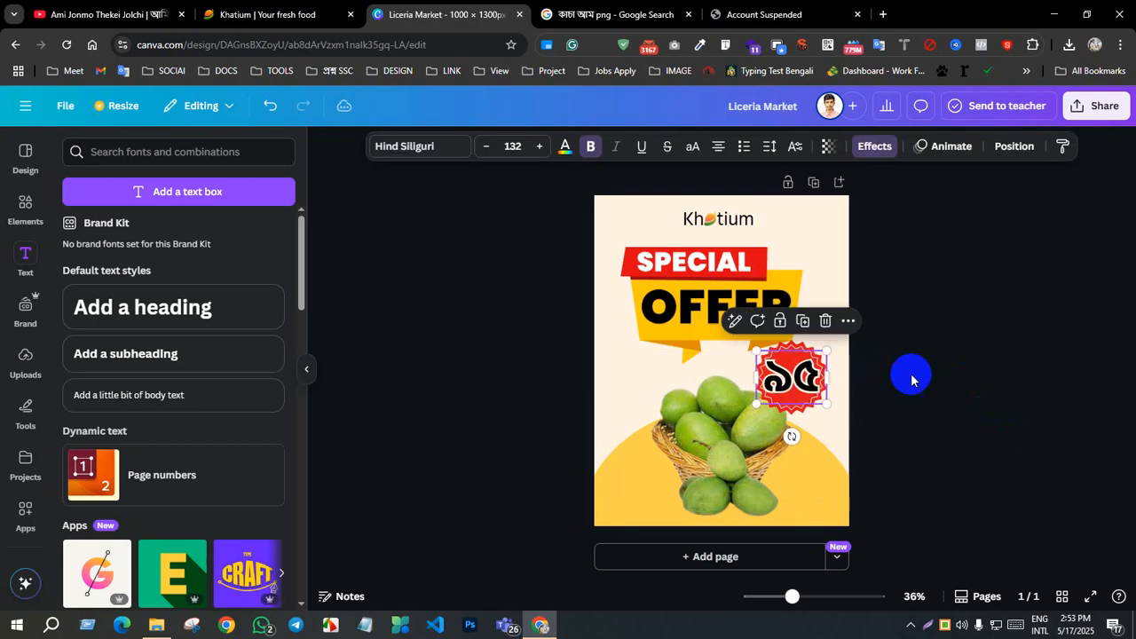
Step: Duplicate the "৯৫" text, move the copy above the badge and replace its text with the taka sign "৳"
{"action": "left_click", "coordinate": [825, 387]}
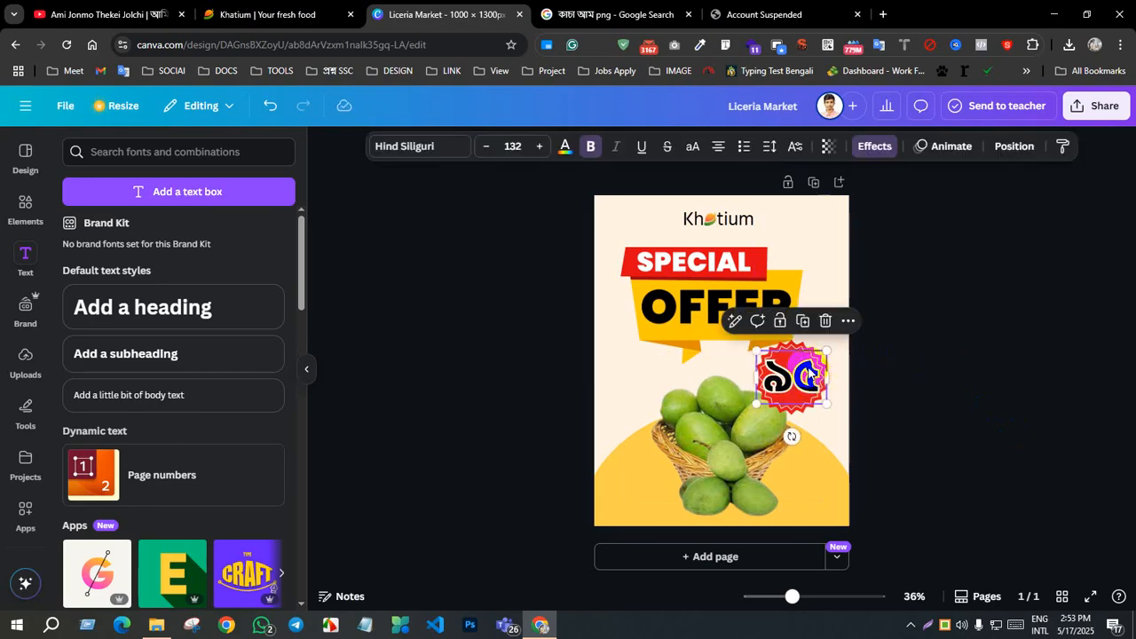
{"action": "left_click", "coordinate": [803, 321]}
{"action": "left_click_drag", "start_coordinate": [793, 379], "coordinate": [799, 327]}
{"action": "double_click", "coordinate": [800, 327]}
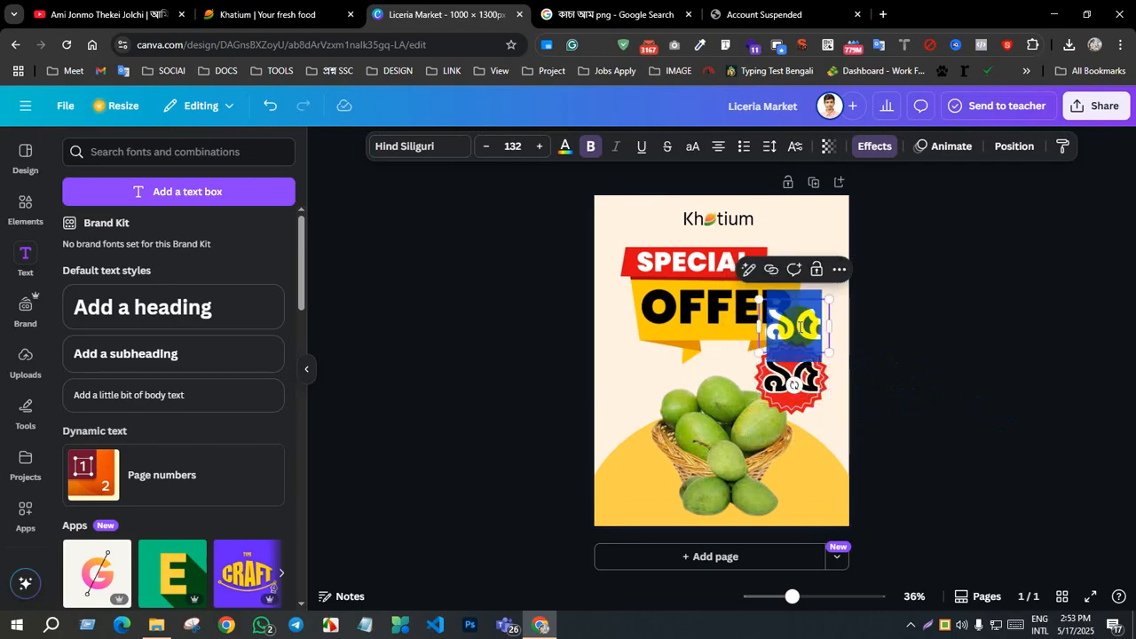
{"action": "type", "text": "৳"}
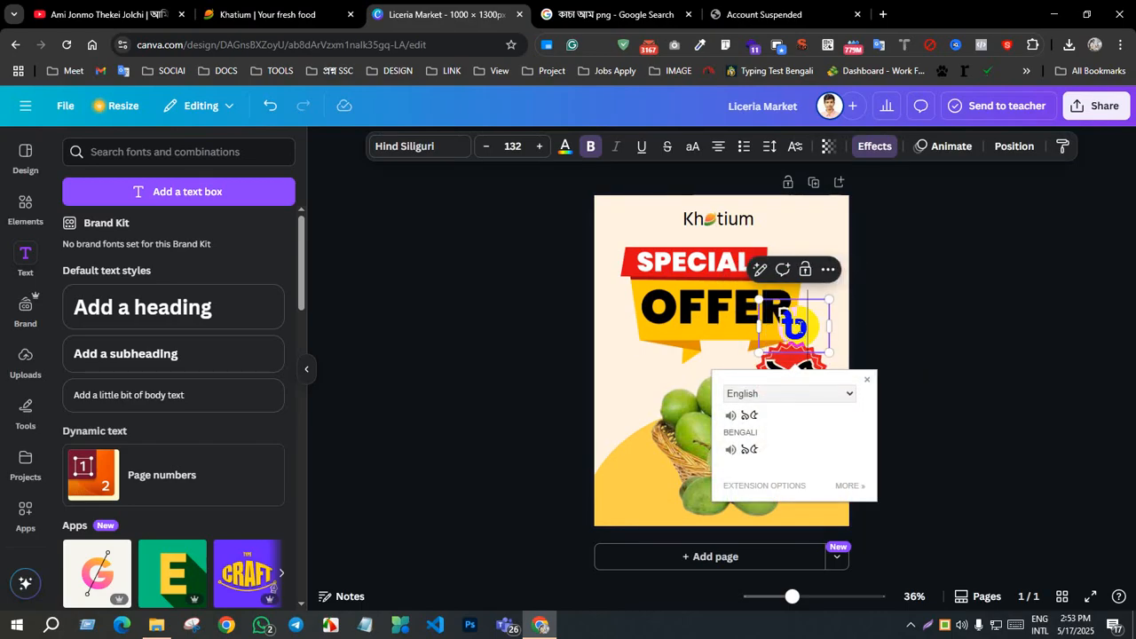
{"action": "left_click", "coordinate": [964, 335]}
Step: Reduce the "৳" sign to font size 89.8 and centre it over the badge's top edge, just above the "৯৫"
{"action": "left_click", "coordinate": [813, 332]}
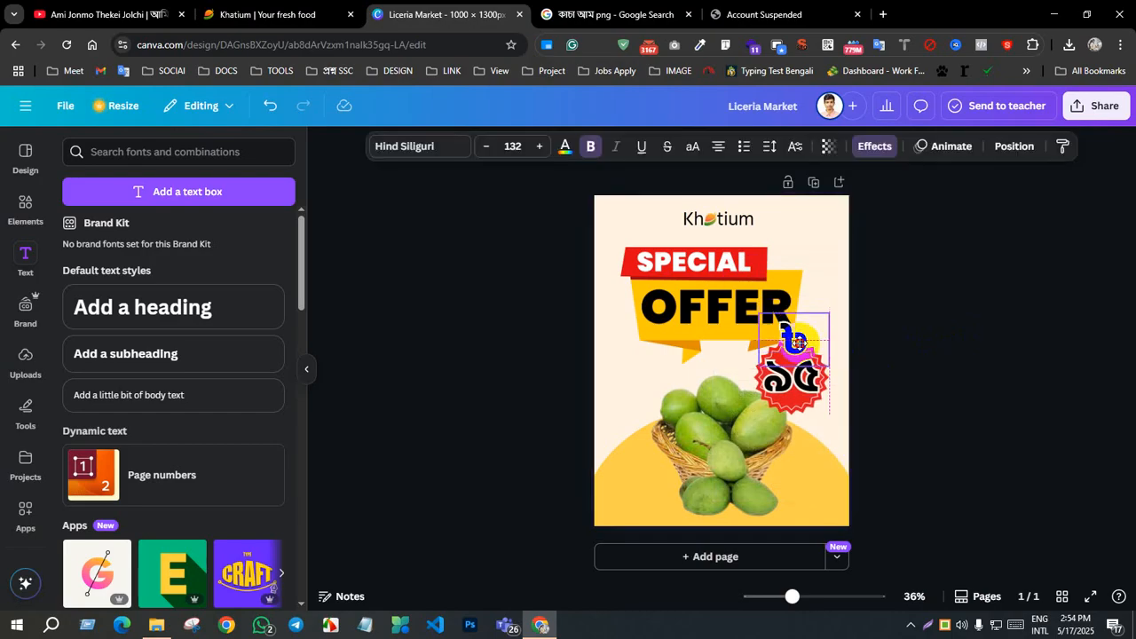
{"action": "left_click_drag", "start_coordinate": [832, 341], "coordinate": [790, 345]}
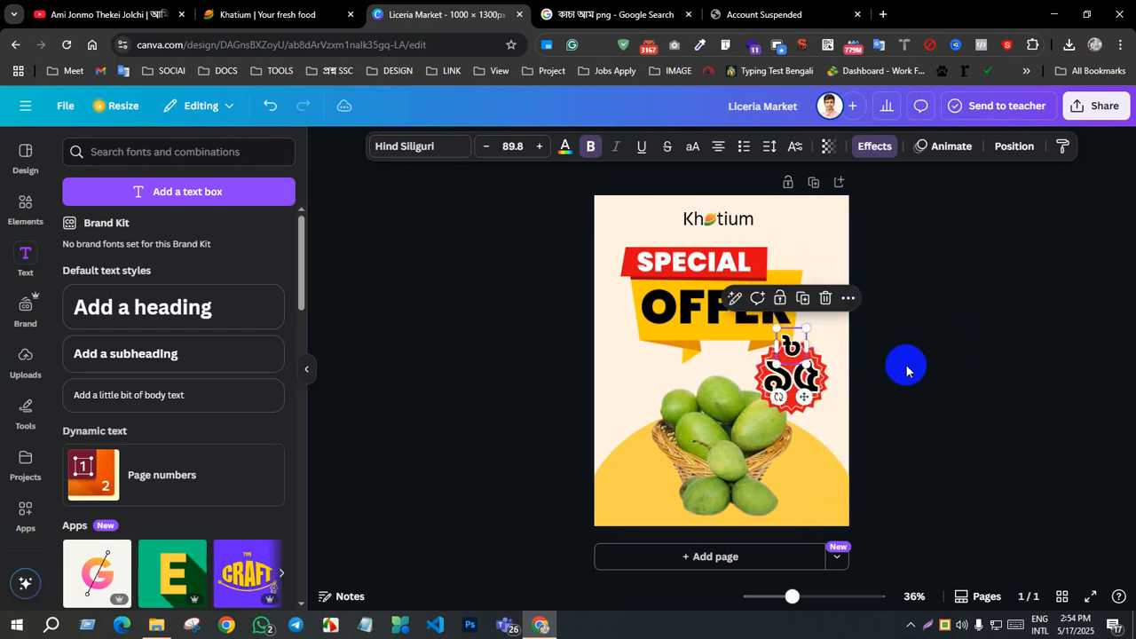
{"action": "left_click", "coordinate": [996, 406]}
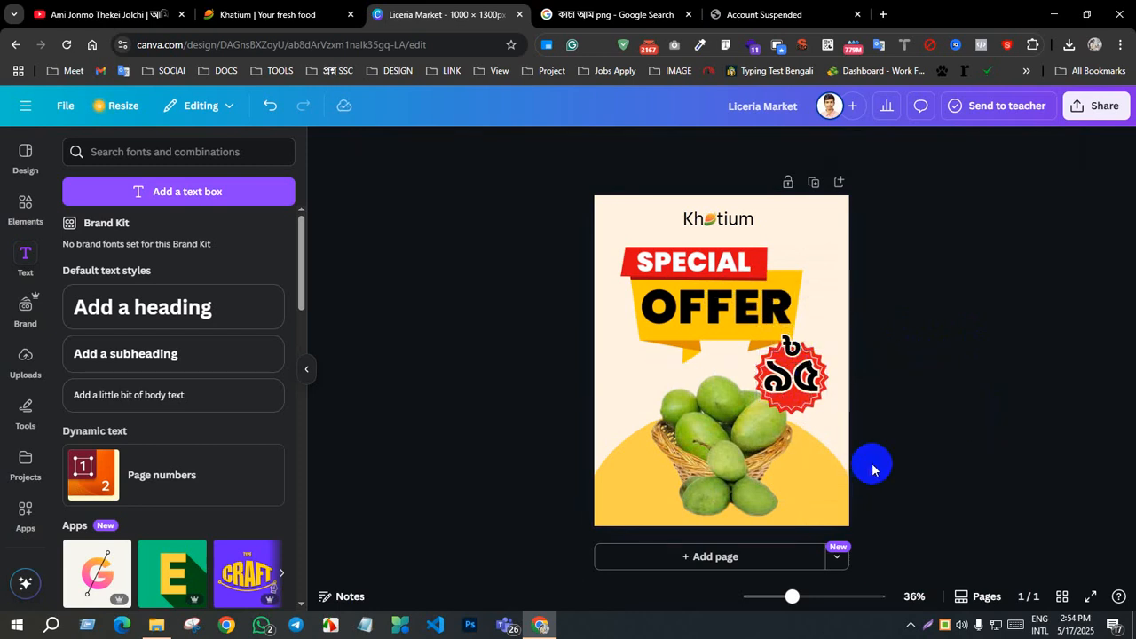
{"action": "left_click", "coordinate": [912, 411]}
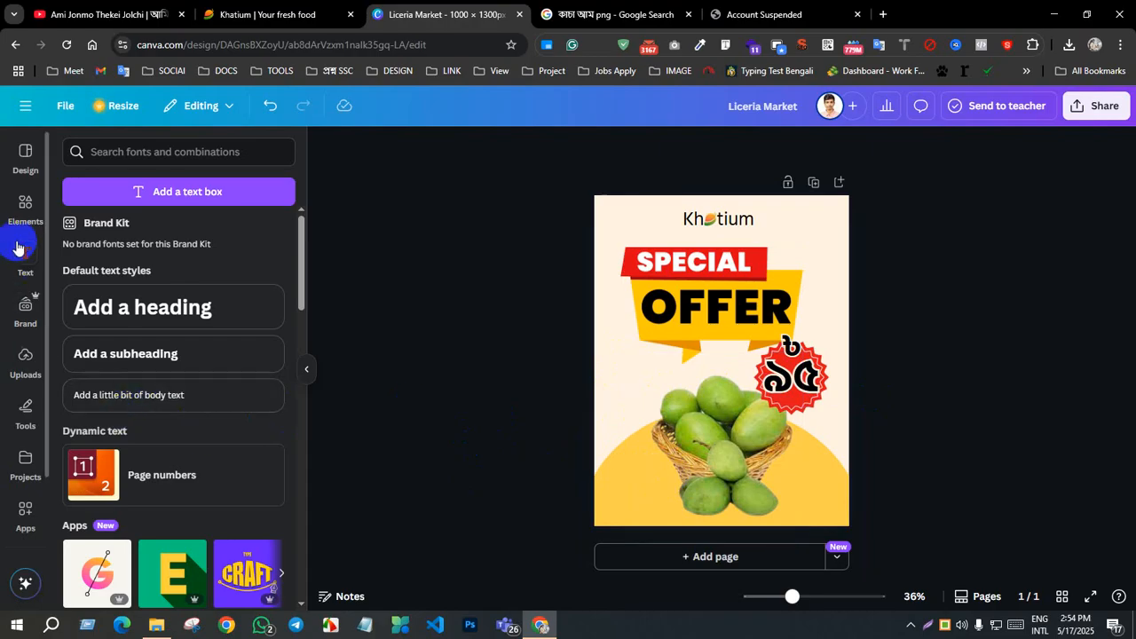
Step: Add the gold-edged white starburst graphic, shrink it to about 20% of the poster's width and place it at the basket's upper left, below the banner
{"action": "left_click", "coordinate": [28, 216]}
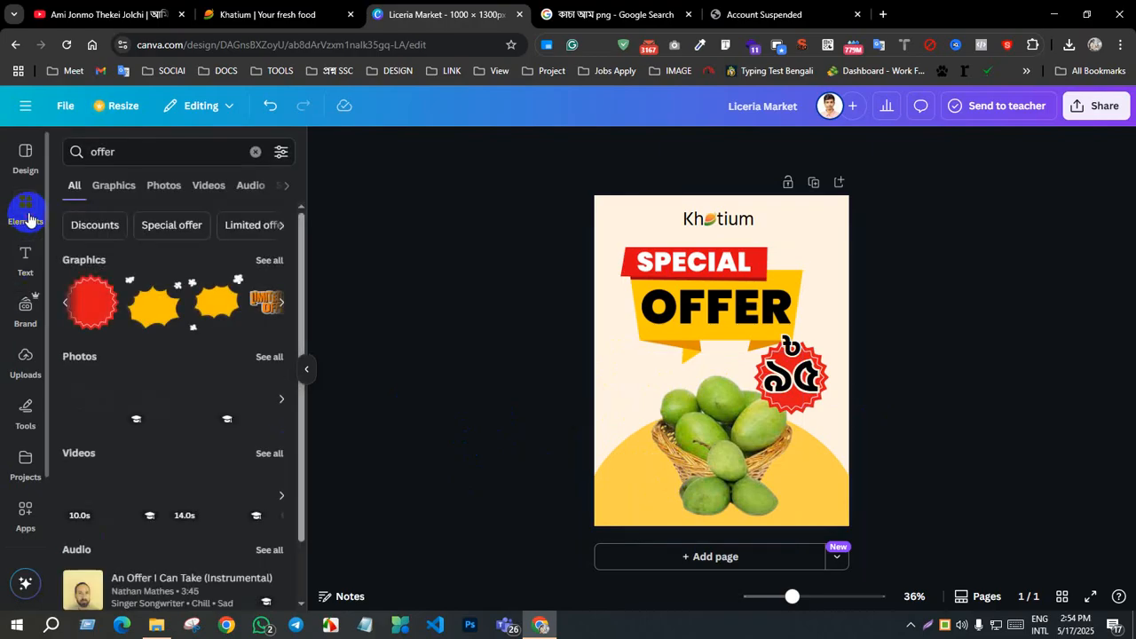
{"action": "left_click", "coordinate": [63, 302]}
{"action": "left_click", "coordinate": [61, 304]}
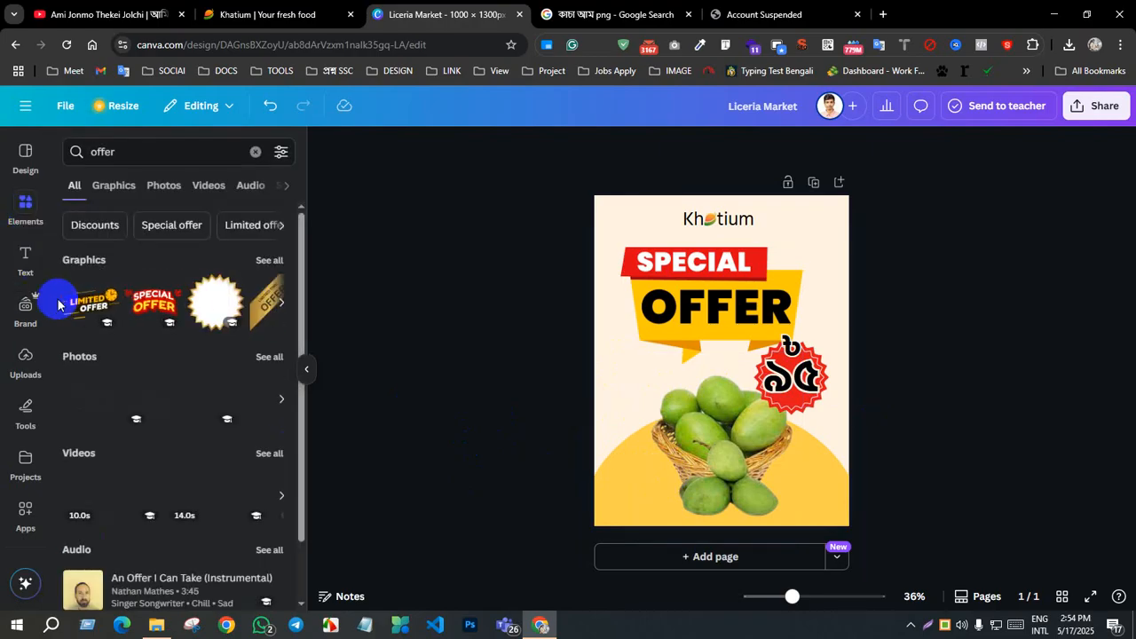
{"action": "left_click", "coordinate": [215, 302]}
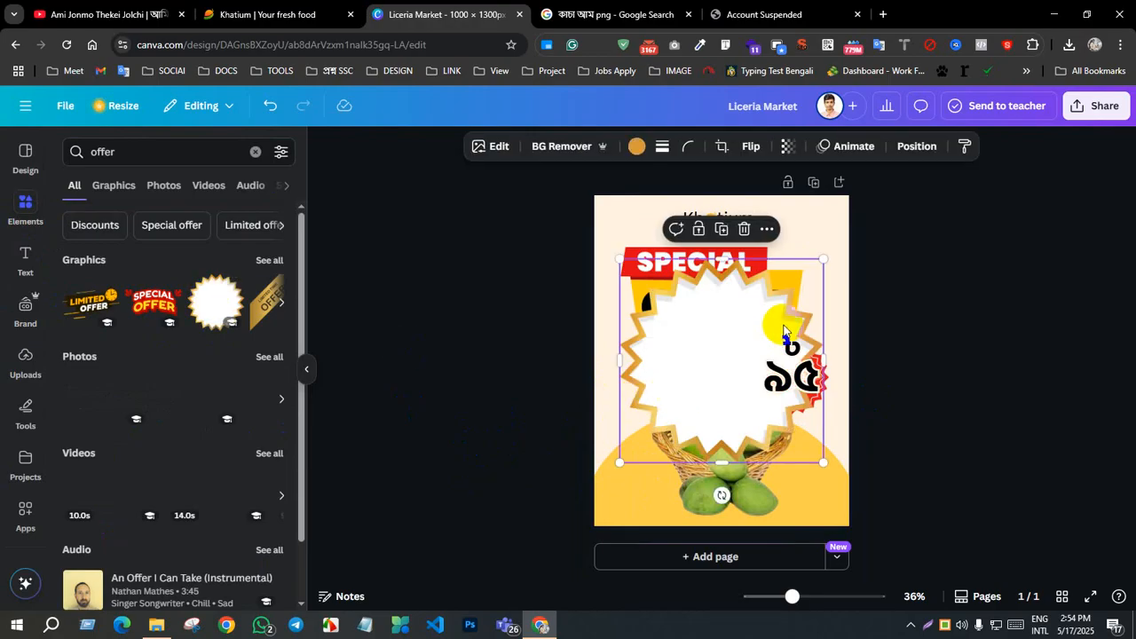
{"action": "left_click_drag", "start_coordinate": [824, 263], "coordinate": [647, 377]}
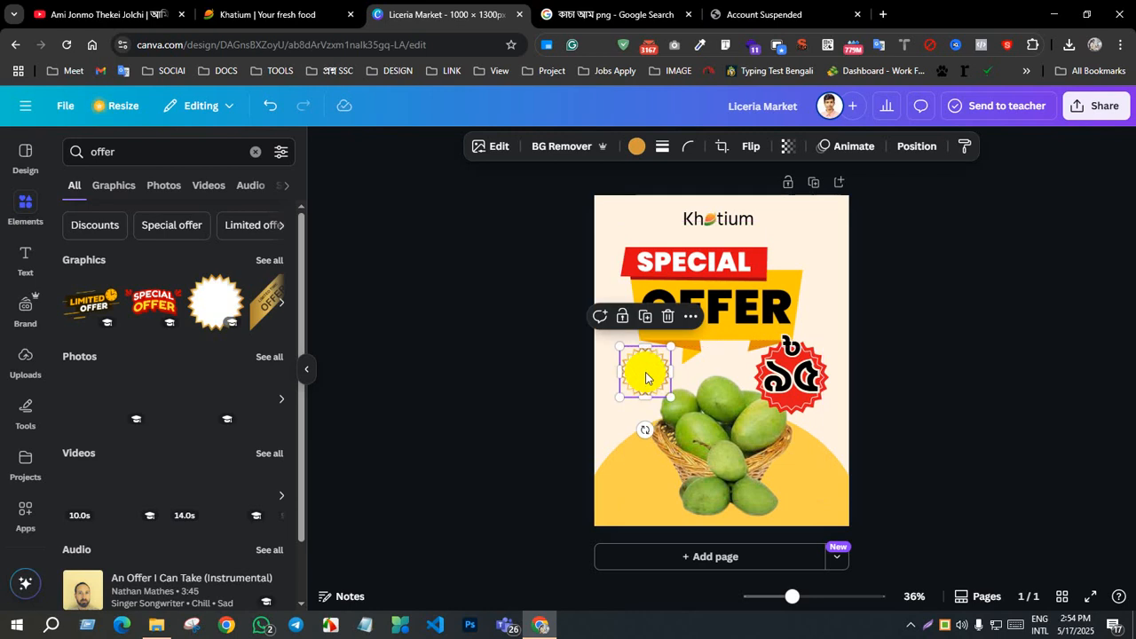
Step: Delete the gold-edged white starburst graphic at the basket's upper left
{"action": "left_click", "coordinate": [678, 378]}
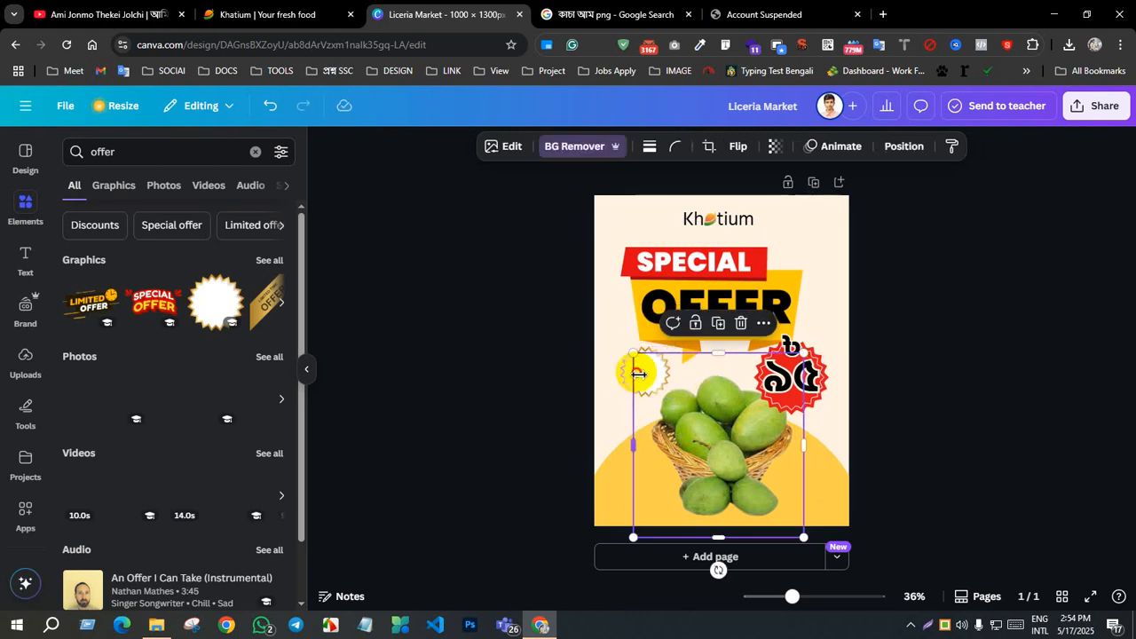
{"action": "left_click", "coordinate": [619, 410]}
{"action": "left_click", "coordinate": [628, 380]}
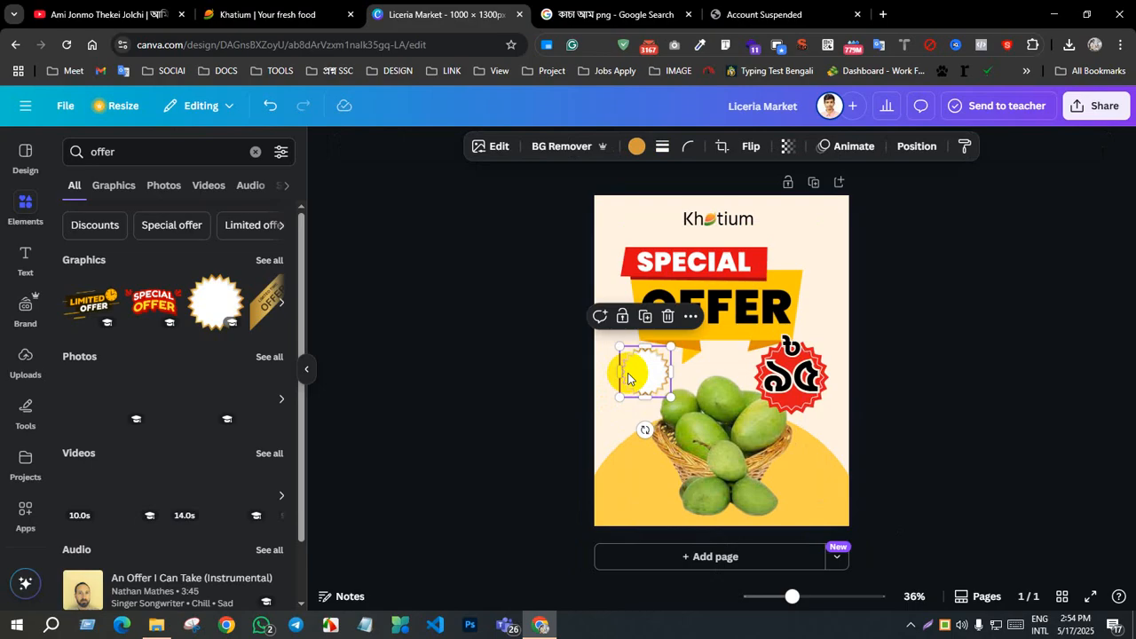
{"action": "key", "text": "Delete"}
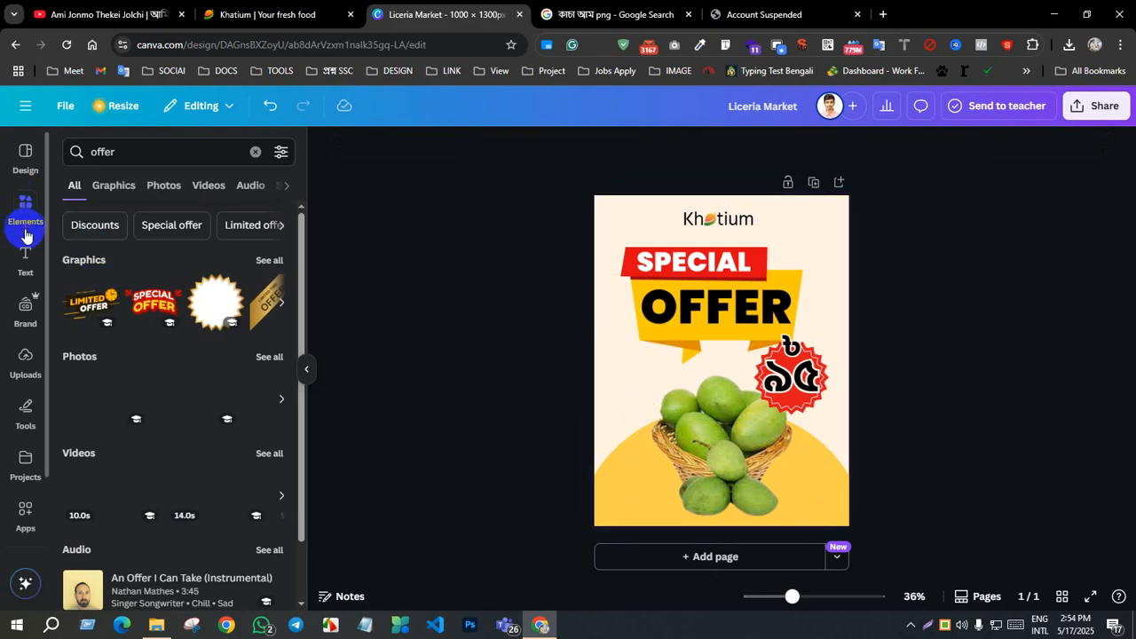
Step: Add a rounded square shape, enter the text "কেজি মাত্র" in it and shrink it to a small label above the basket
{"action": "left_click", "coordinate": [255, 153]}
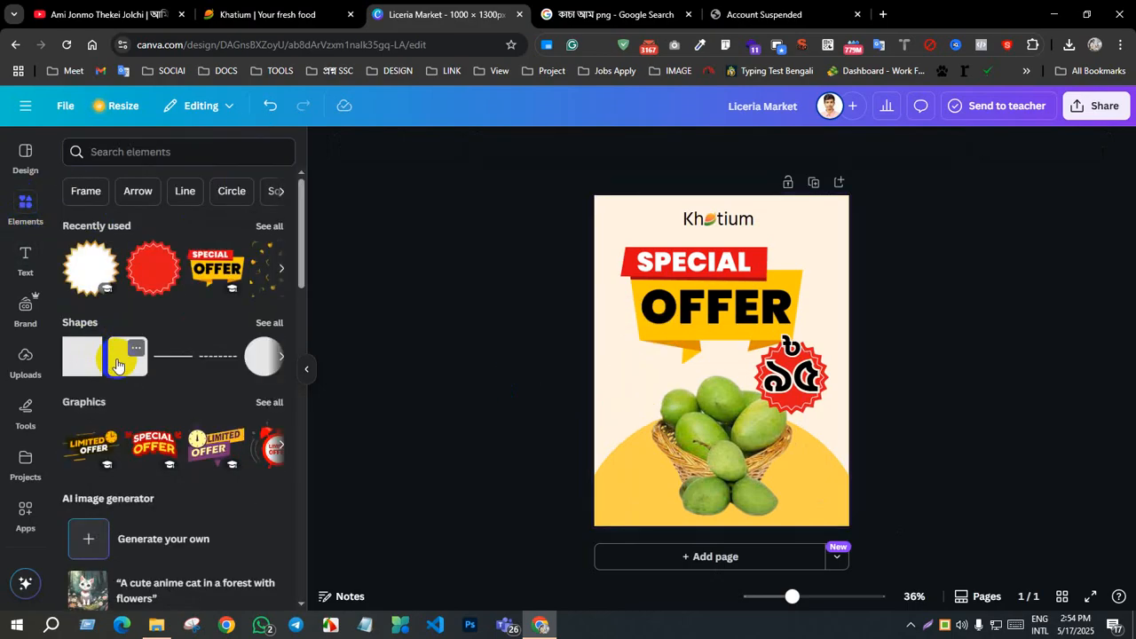
{"action": "left_click", "coordinate": [117, 365]}
{"action": "left_click", "coordinate": [738, 356]}
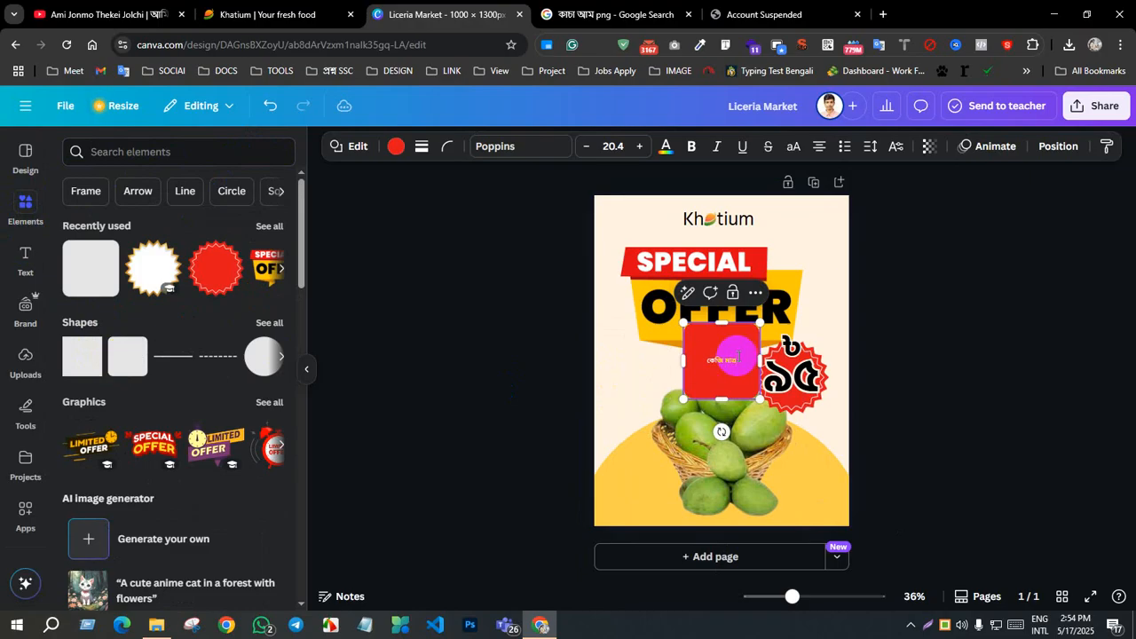
{"action": "left_click_drag", "start_coordinate": [722, 323], "coordinate": [738, 390]}
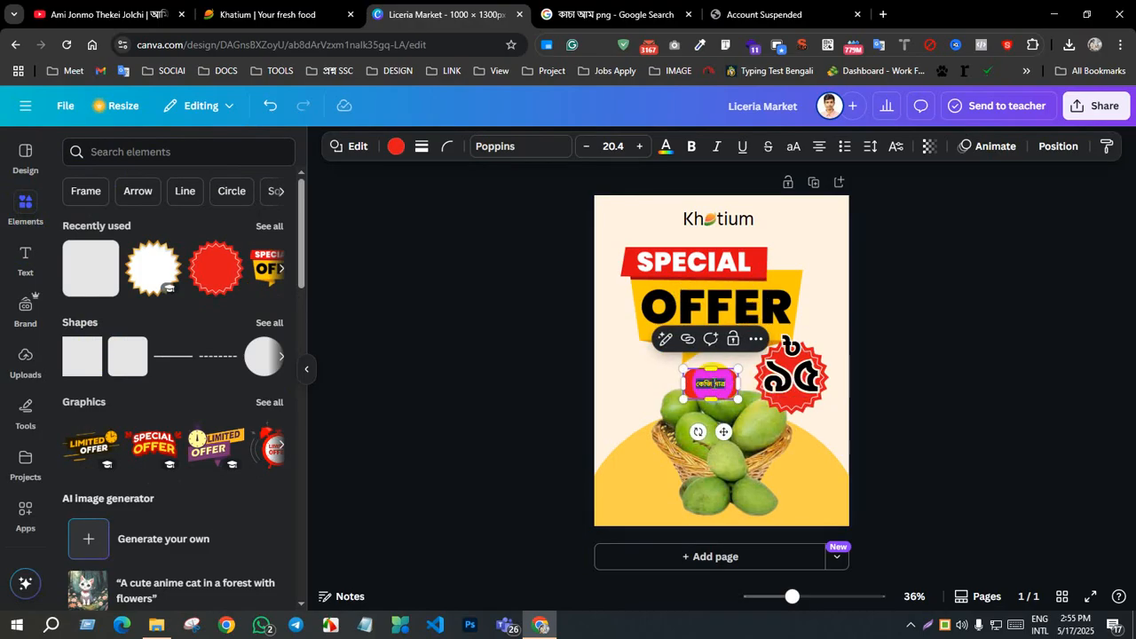
Step: Format the label text "কেজি মাত্র" in bold Hind Siliguri at font size 35.4
{"action": "left_click", "coordinate": [515, 147]}
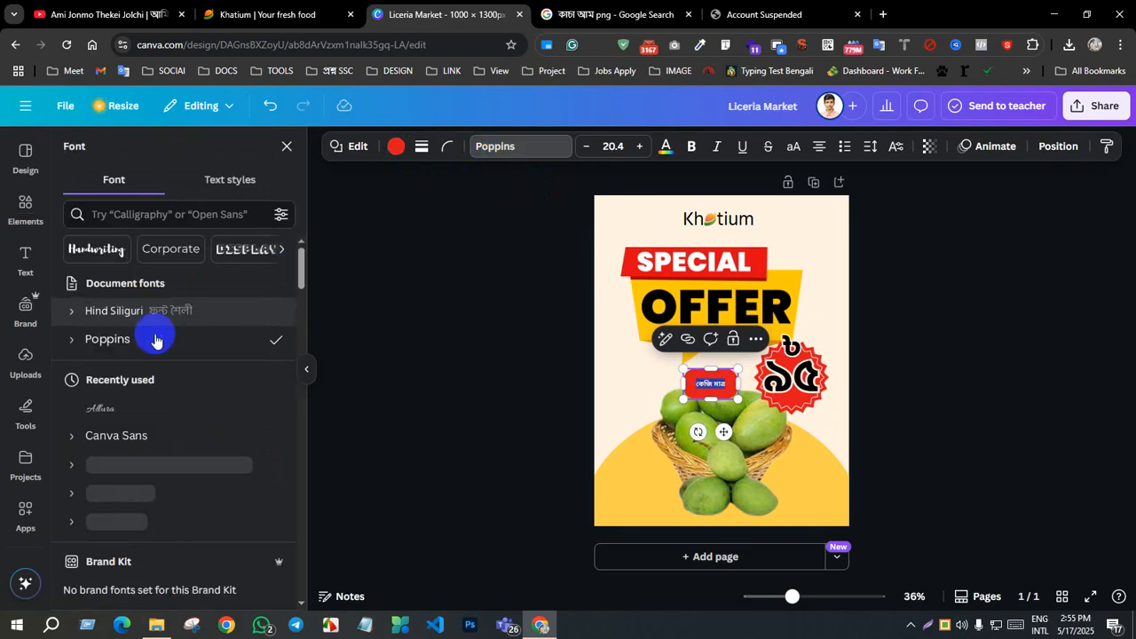
{"action": "left_click", "coordinate": [158, 316]}
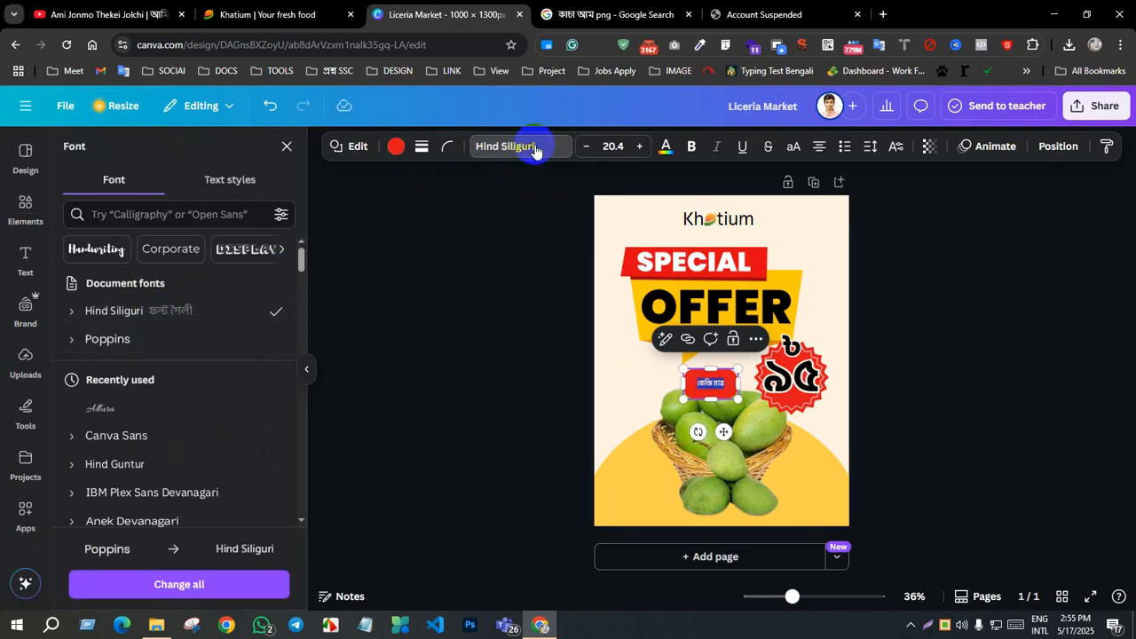
{"action": "left_click", "coordinate": [646, 151]}
{"action": "left_click", "coordinate": [646, 151]}
{"action": "left_click", "coordinate": [1093, 374]}
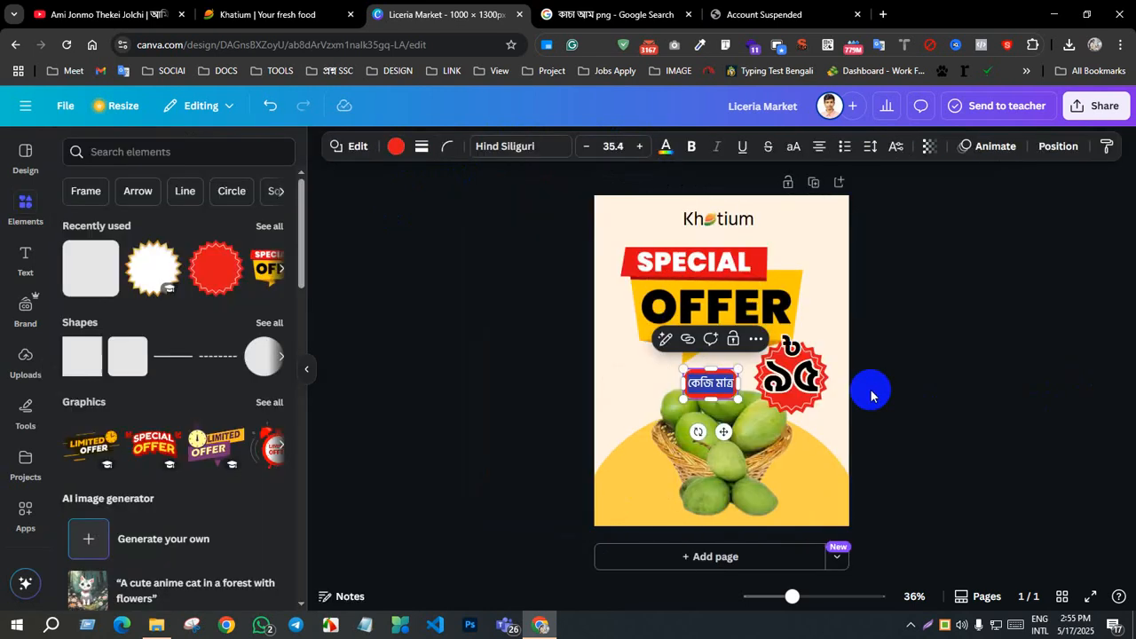
{"action": "left_click", "coordinate": [714, 383]}
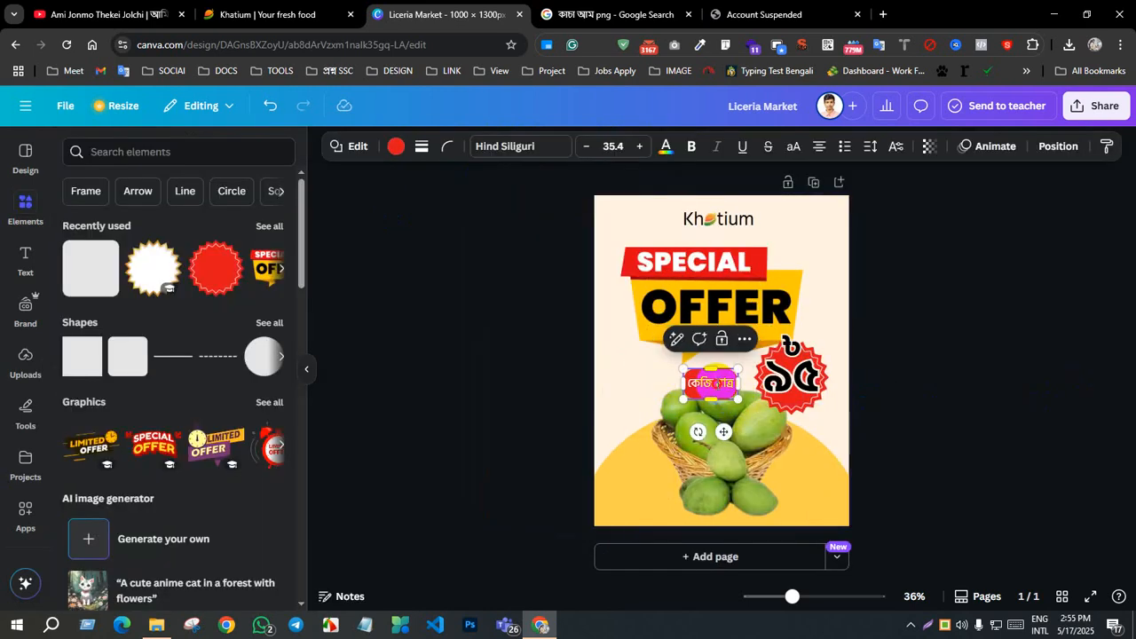
{"action": "left_click", "coordinate": [692, 146]}
{"action": "left_click", "coordinate": [880, 387]}
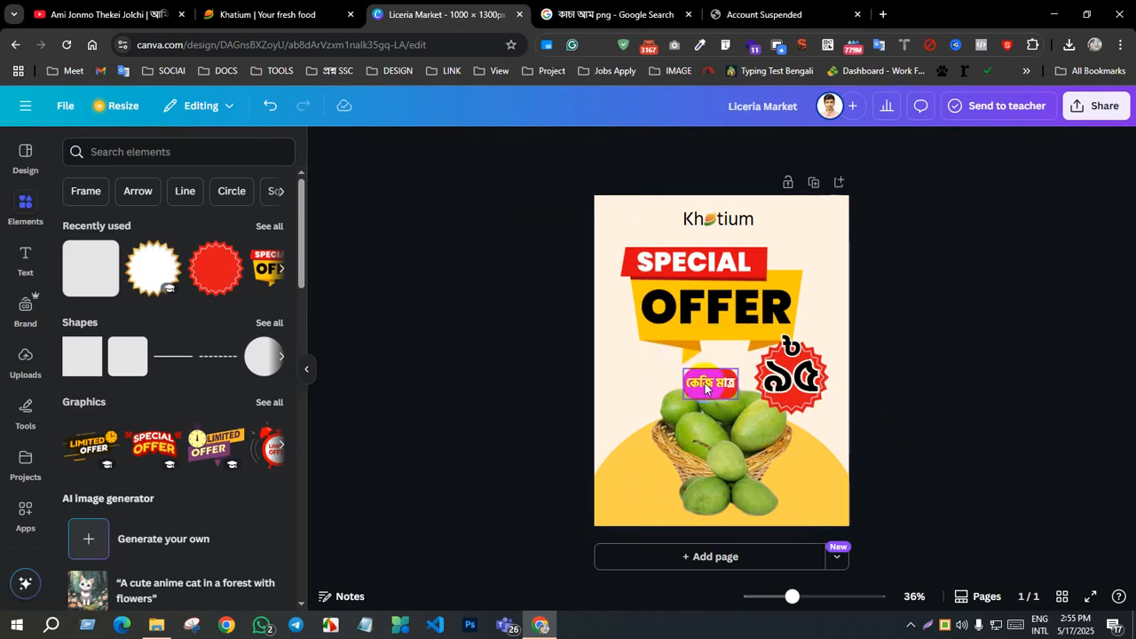
Step: Move the "কেজি মাত্র" label to the price badge's lower right edge, tilt it slightly counterclockwise, reduce its text to 24.4 and flatten the shape
{"action": "left_click_drag", "start_coordinate": [707, 382], "coordinate": [791, 405]}
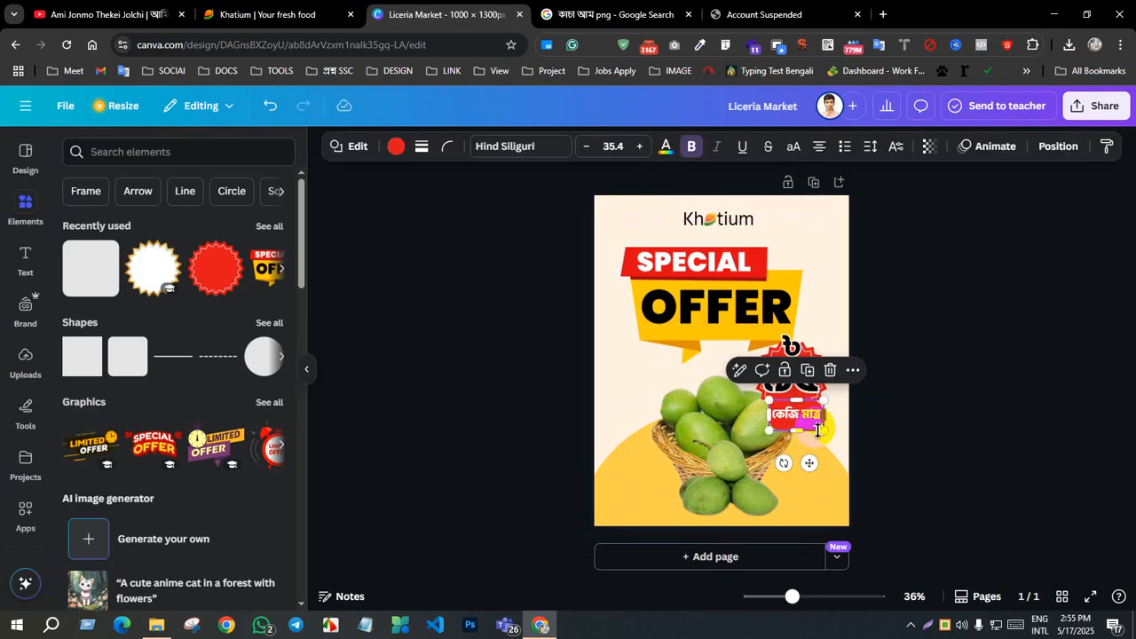
{"action": "left_click_drag", "start_coordinate": [783, 462], "coordinate": [793, 459]}
{"action": "mouse_move", "coordinate": [797, 414]}
{"action": "left_mouse_down"}
{"action": "mouse_move", "coordinate": [808, 414]}
{"action": "mouse_move", "coordinate": [787, 423]}
{"action": "left_mouse_up"}
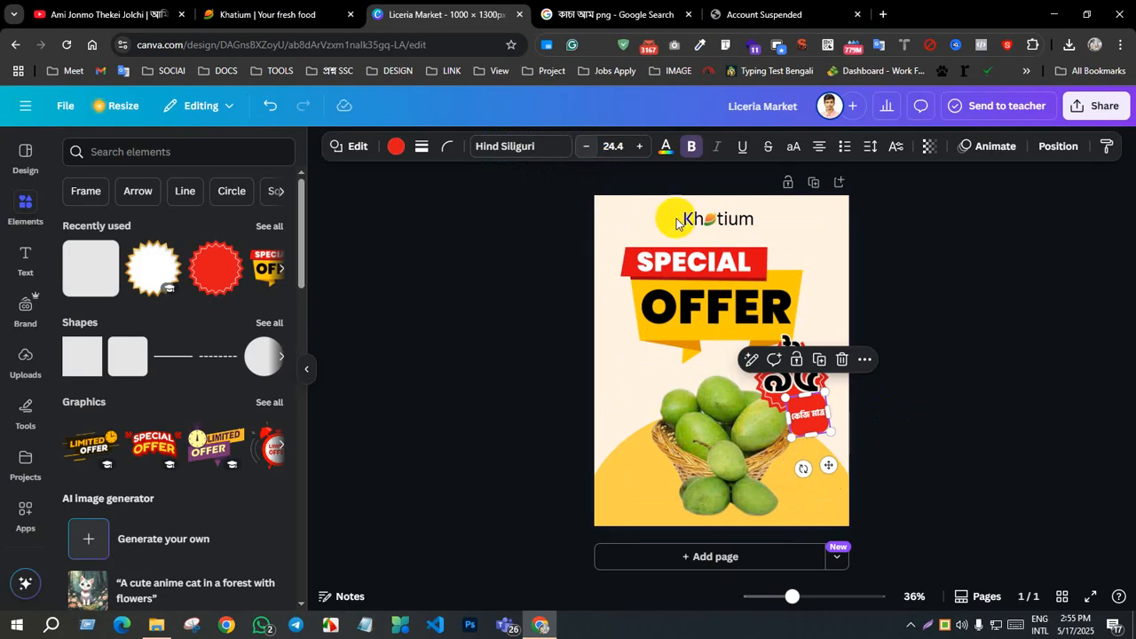
{"action": "left_click_drag", "start_coordinate": [812, 435], "coordinate": [785, 426]}
{"action": "left_click", "coordinate": [921, 420]}
Step: Change the fill of the "কেজি মাত্র" label below the "৯৫" price to black
{"action": "left_click", "coordinate": [798, 404]}
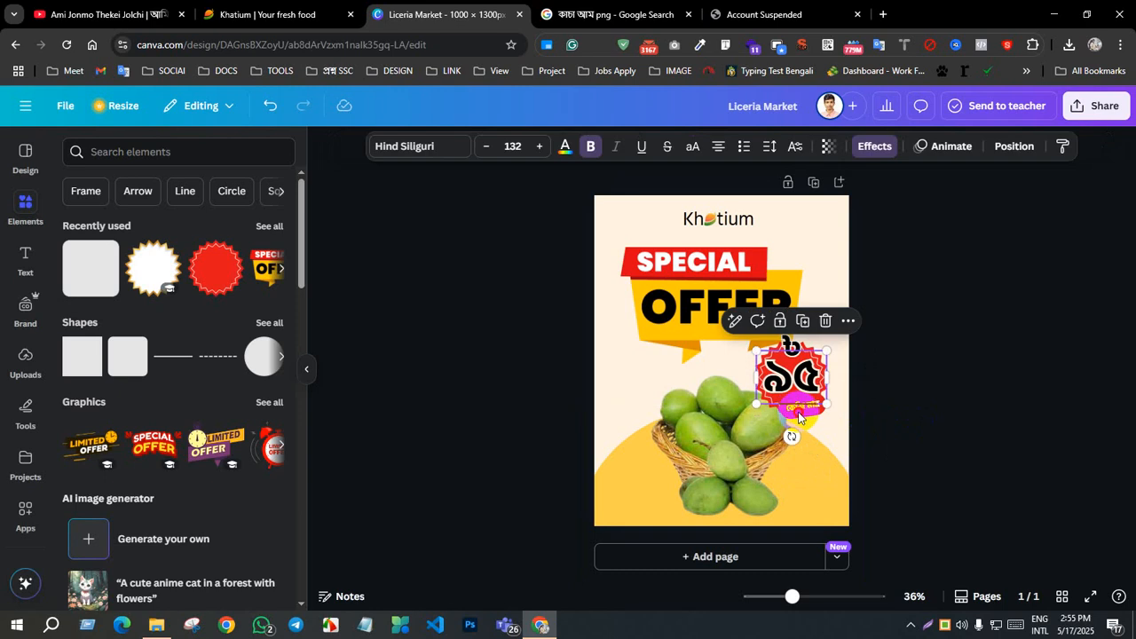
{"action": "left_click", "coordinate": [933, 435]}
{"action": "left_click", "coordinate": [803, 419]}
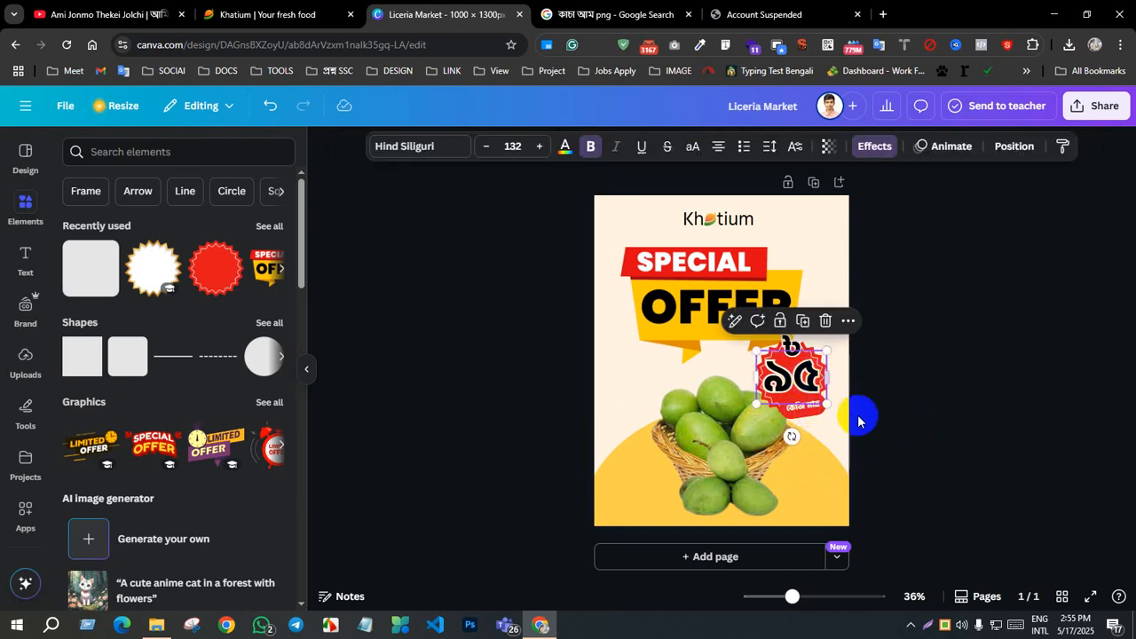
{"action": "left_click", "coordinate": [860, 415]}
{"action": "left_click", "coordinate": [803, 415]}
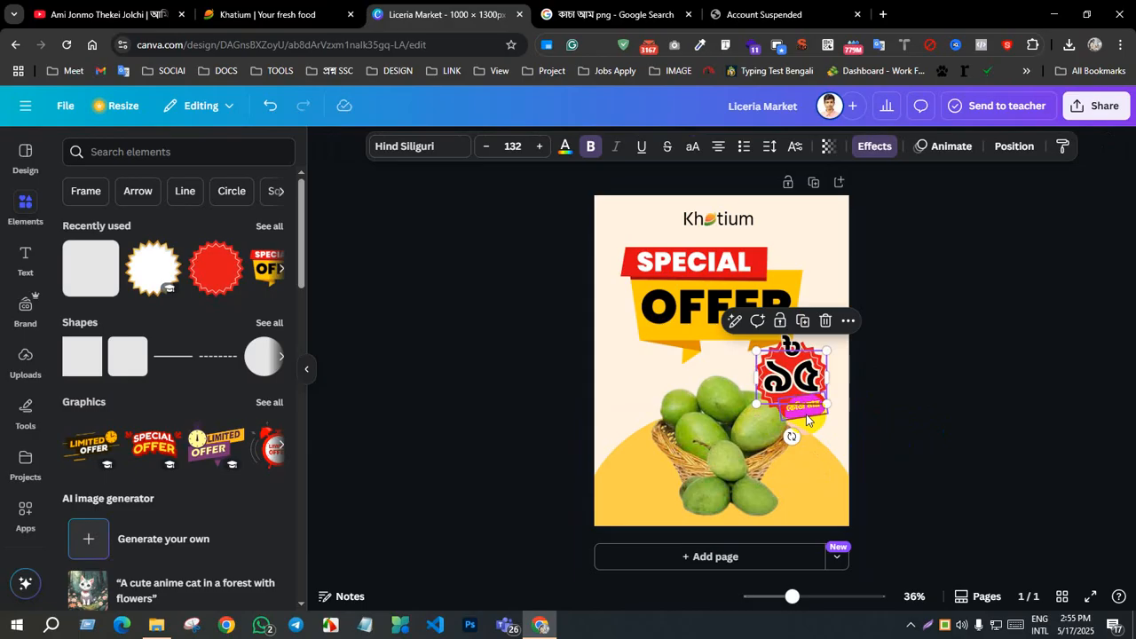
{"action": "left_click_drag", "start_coordinate": [804, 411], "coordinate": [803, 414]}
{"action": "left_click", "coordinate": [396, 147]}
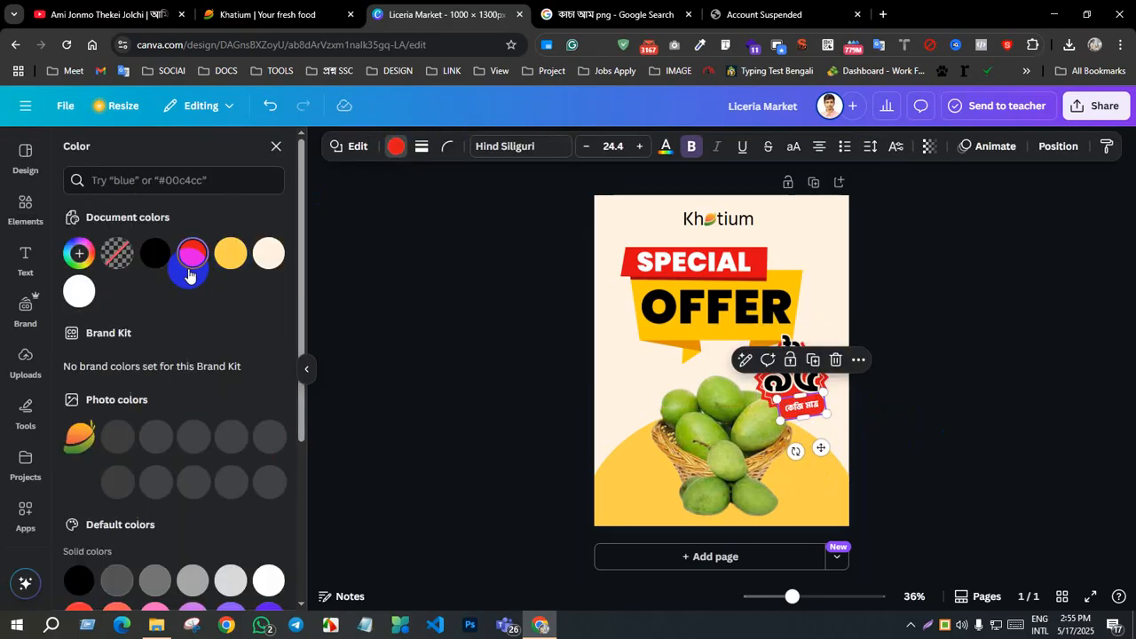
{"action": "left_click", "coordinate": [222, 254]}
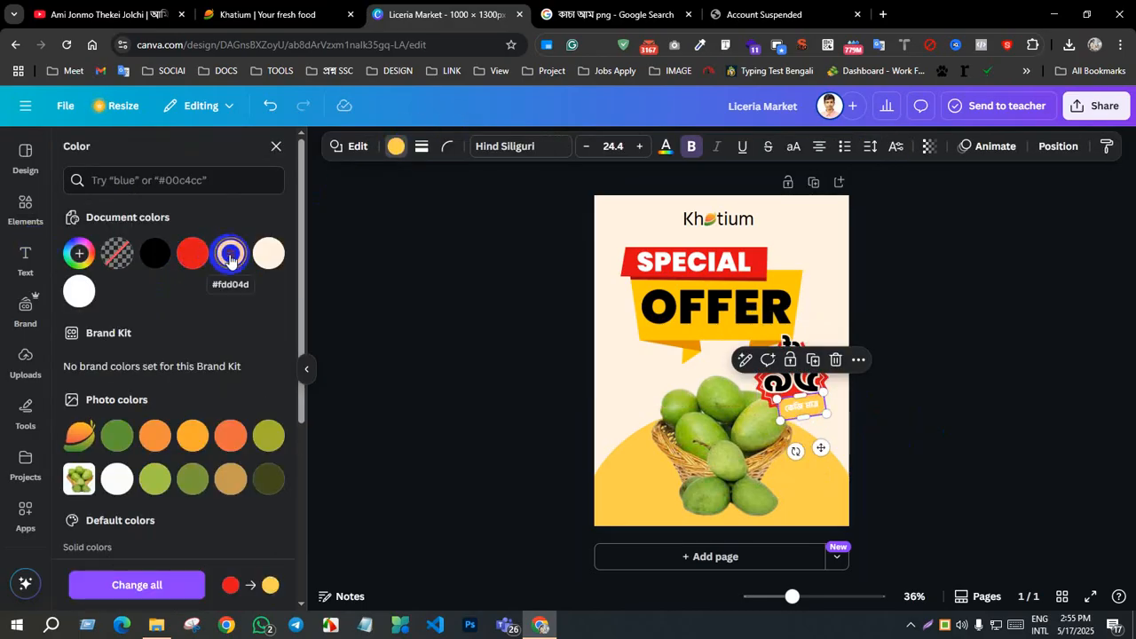
{"action": "left_click", "coordinate": [197, 437]}
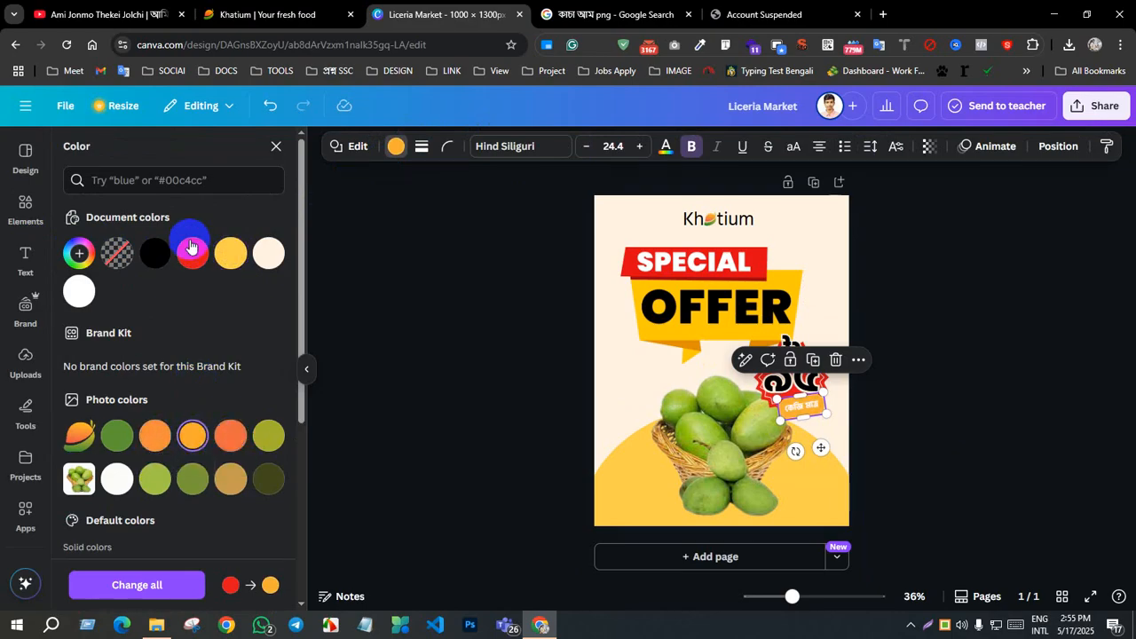
{"action": "left_click", "coordinate": [148, 255]}
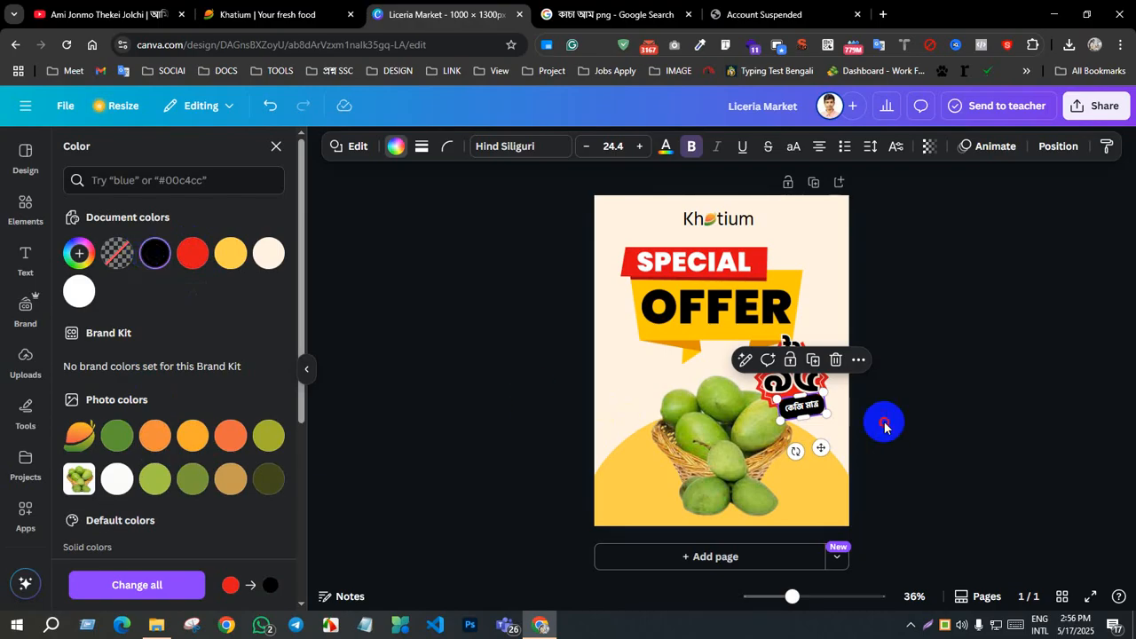
{"action": "left_click", "coordinate": [932, 428]}
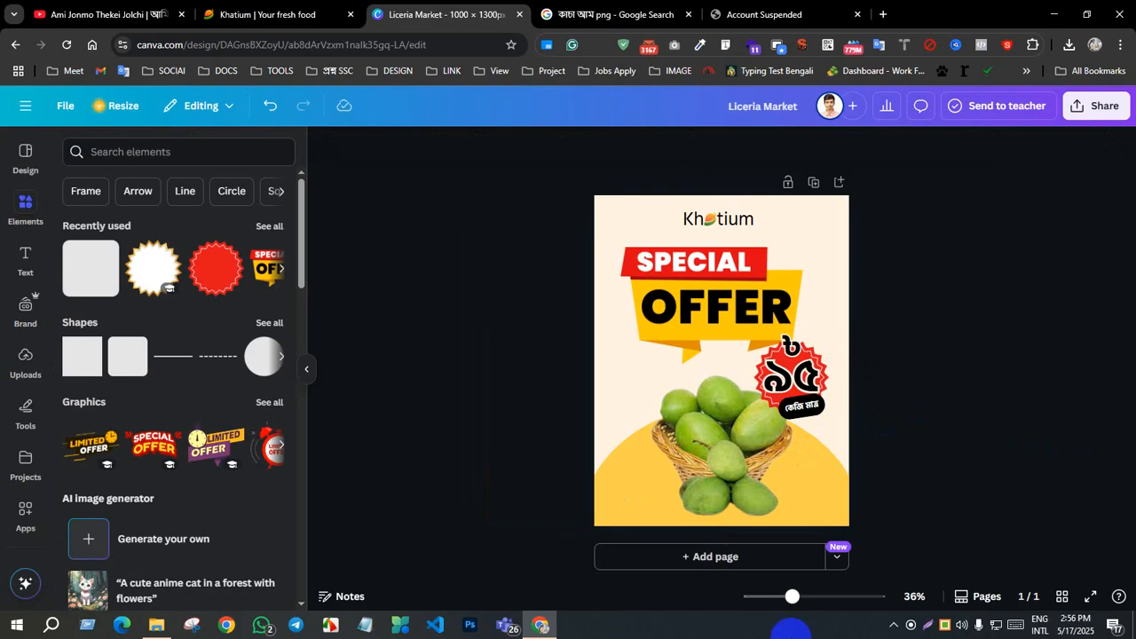
{"action": "left_click", "coordinate": [729, 488]}
{"action": "left_click", "coordinate": [885, 296]}
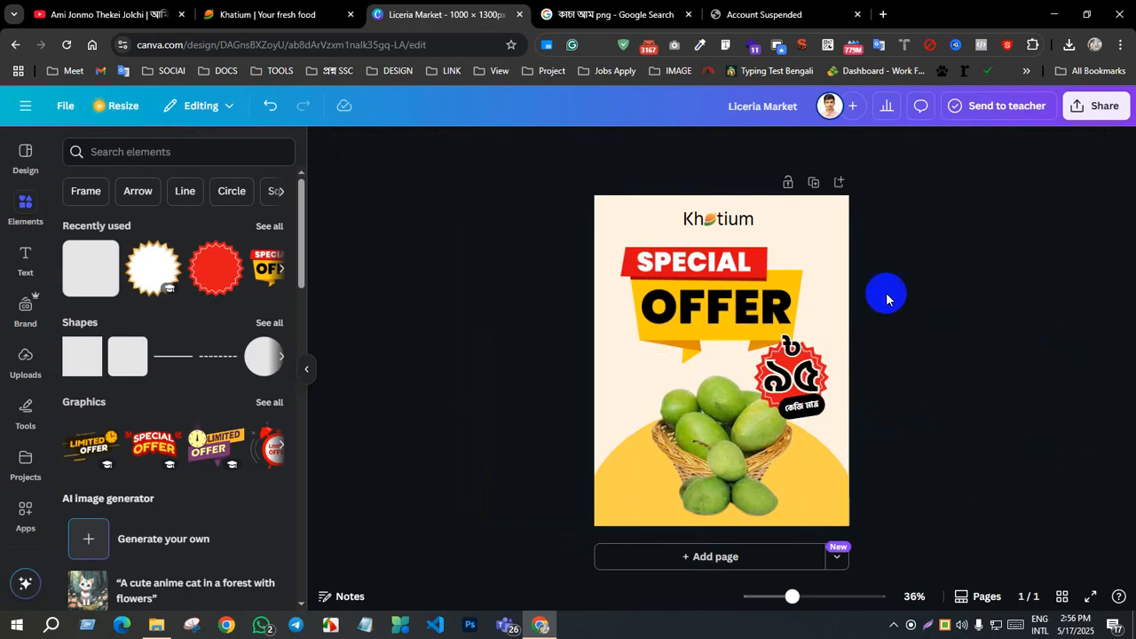
{"action": "left_click", "coordinate": [831, 277]}
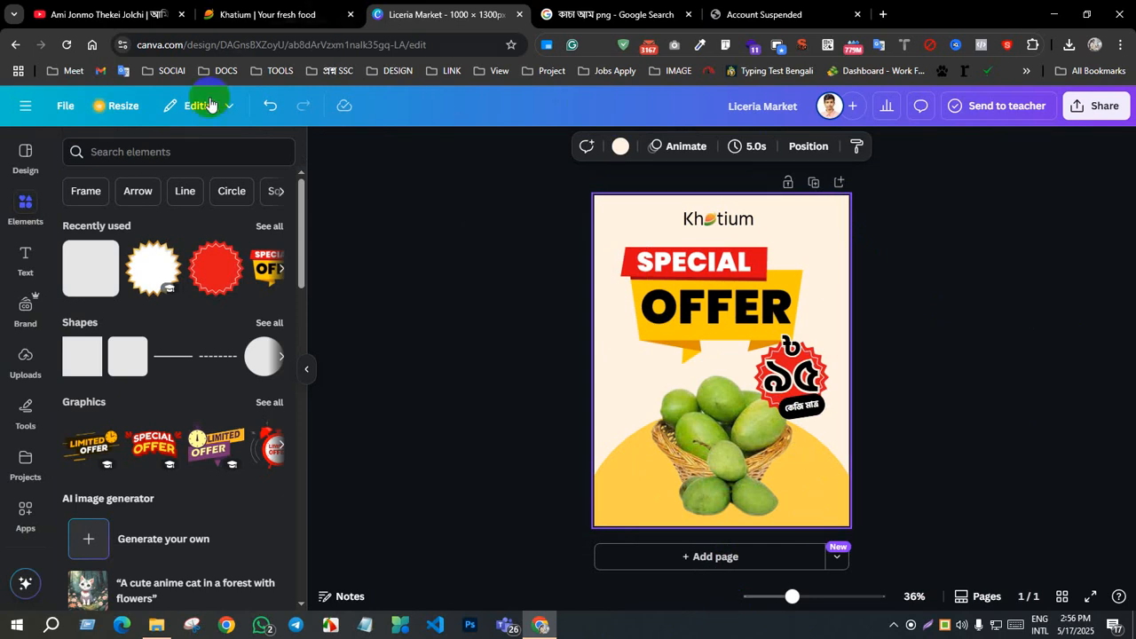
Step: Search the graphics for "mango background", add the scattered-mango pattern at the poster's left edge and send it one layer backward
{"action": "left_click", "coordinate": [116, 151]}
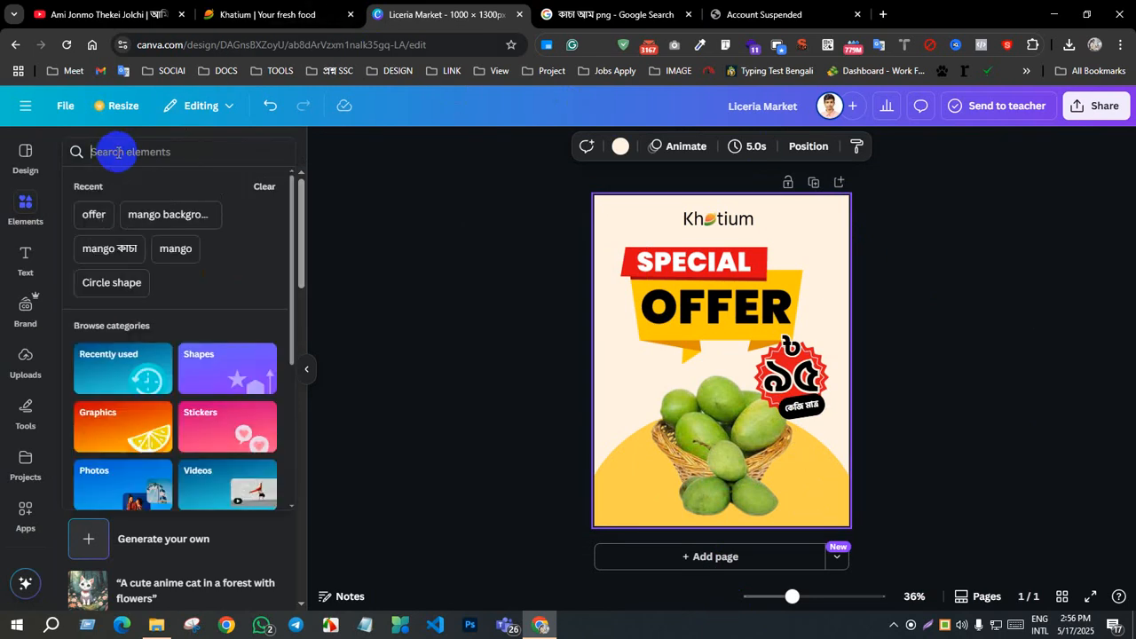
{"action": "left_click", "coordinate": [174, 216]}
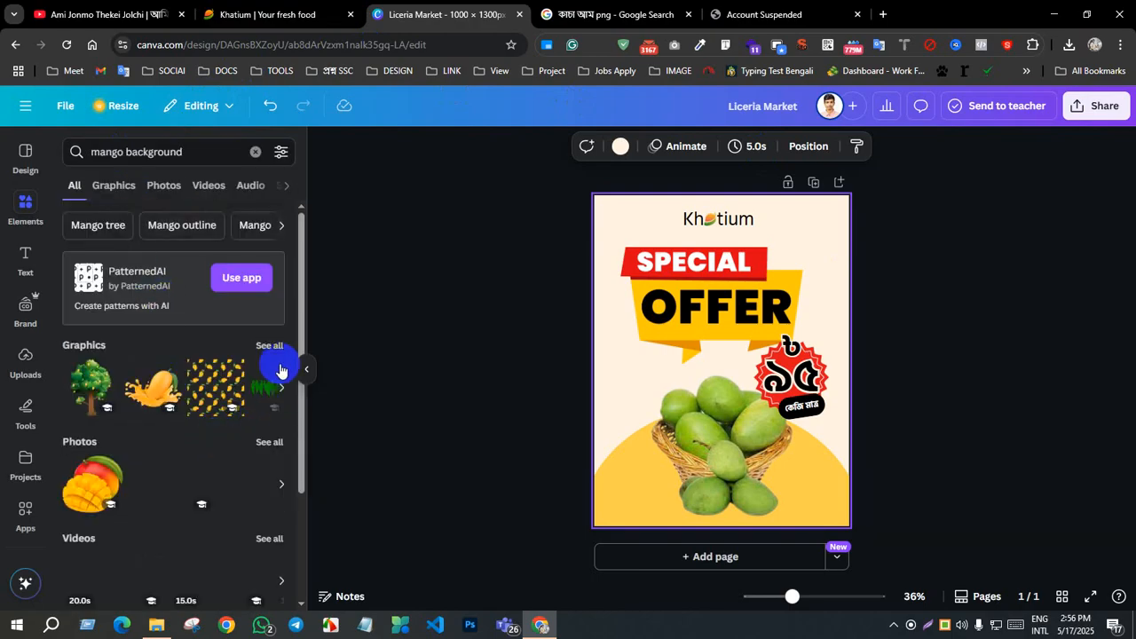
{"action": "left_click", "coordinate": [271, 348]}
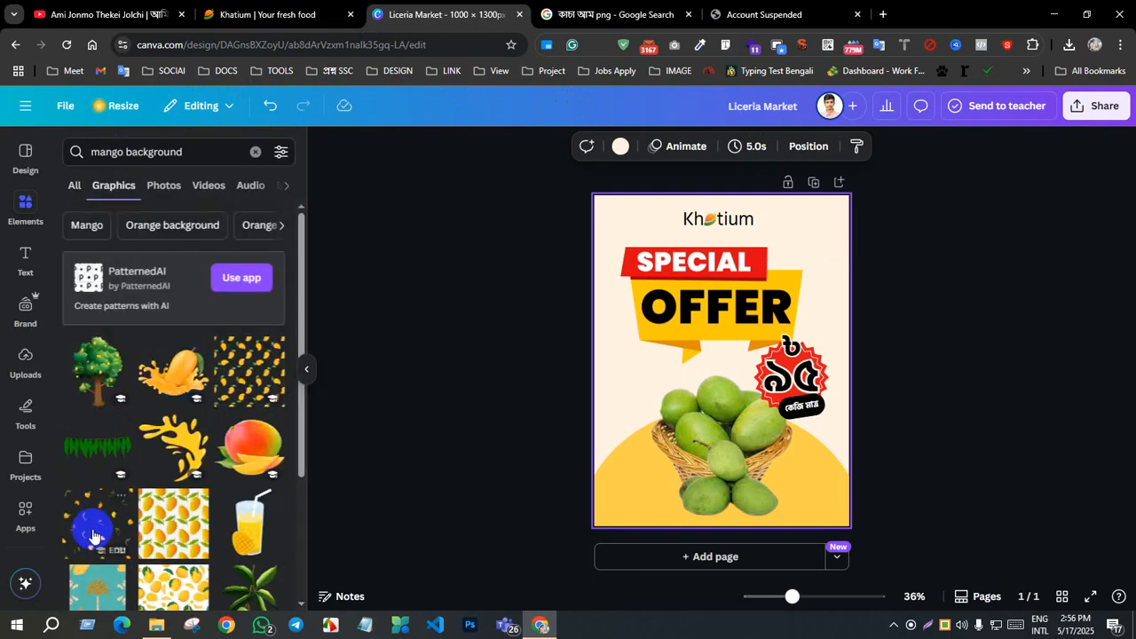
{"action": "left_click_drag", "start_coordinate": [95, 526], "coordinate": [635, 318]}
{"action": "right_click", "coordinate": [615, 338]}
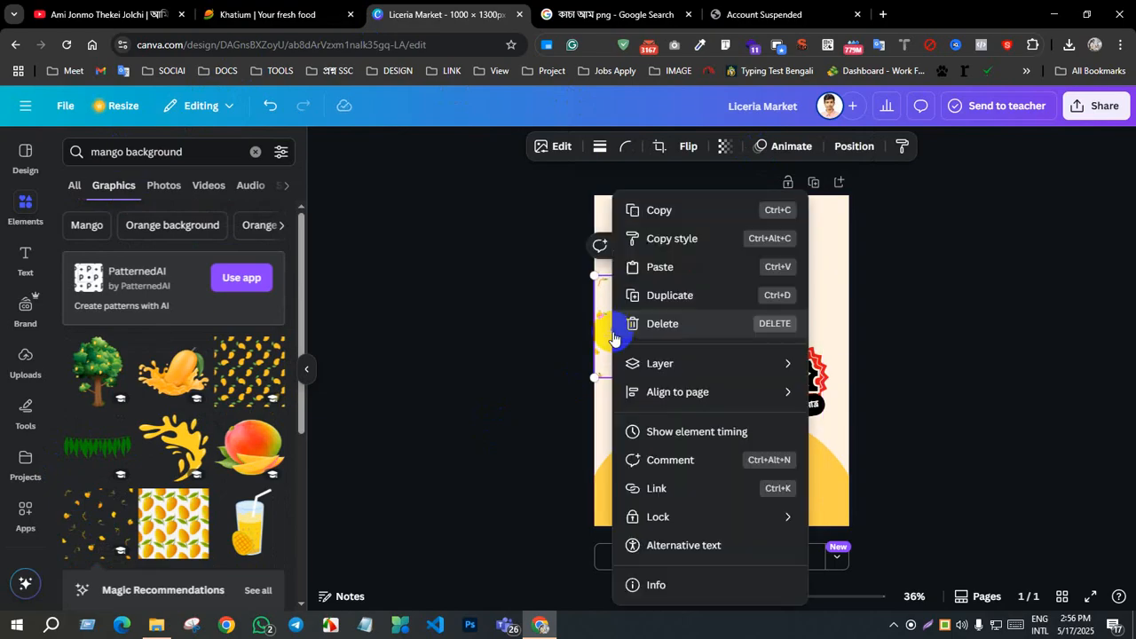
{"action": "mouse_move", "coordinate": [647, 363]}
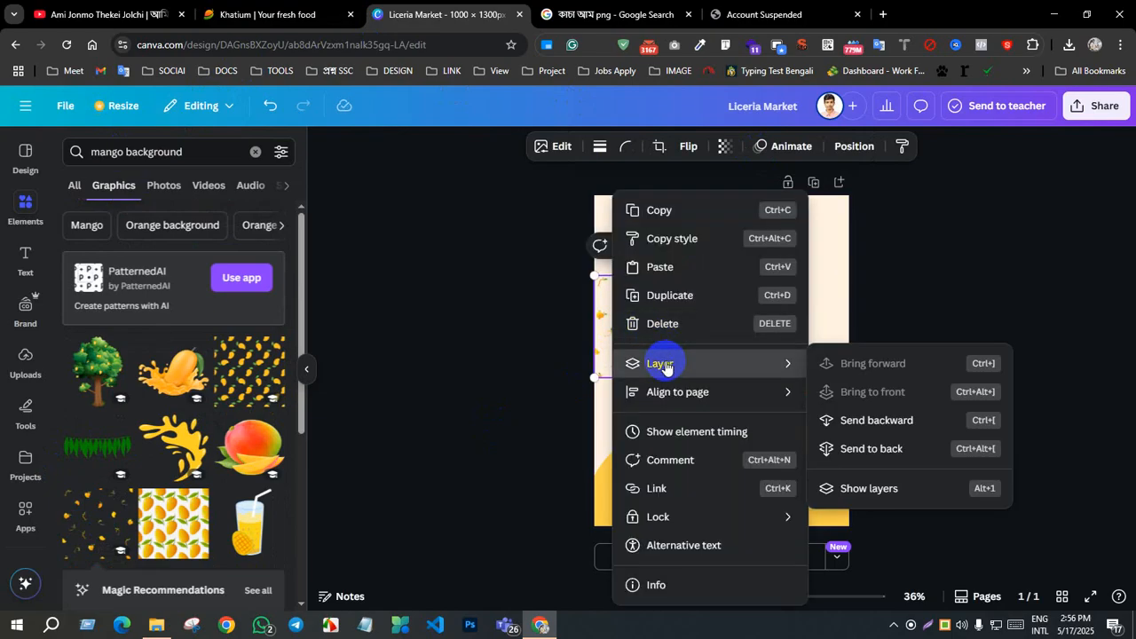
{"action": "left_click", "coordinate": [881, 435]}
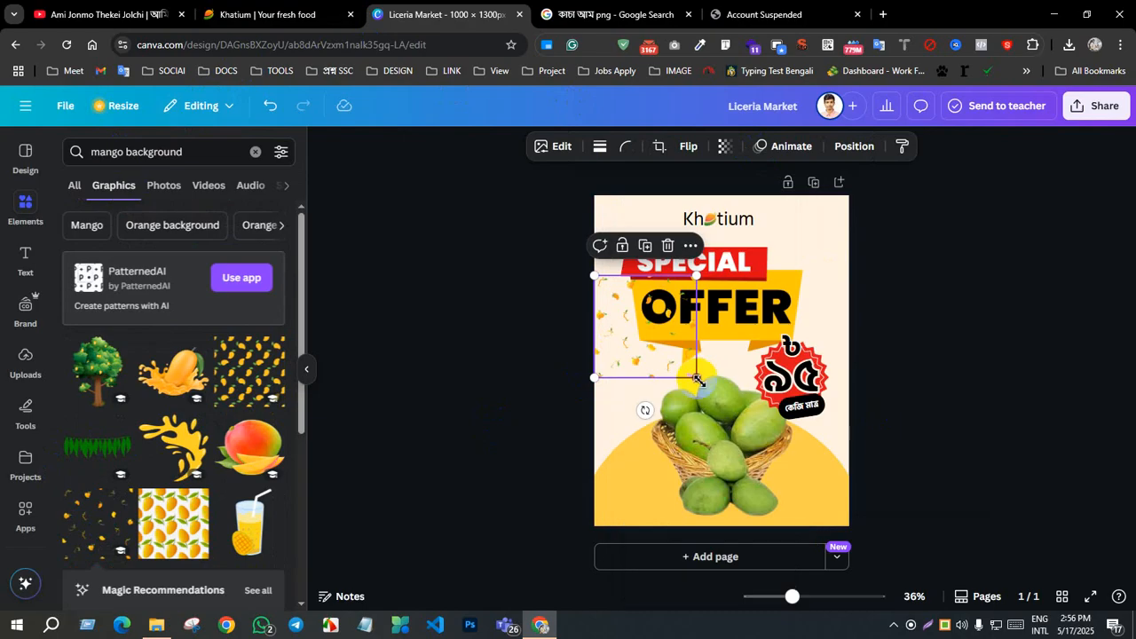
Step: Enlarge the scattered-mango pattern to cover the whole poster and shift it left so it overhangs both sides
{"action": "left_click_drag", "start_coordinate": [696, 377], "coordinate": [837, 538]}
{"action": "left_click_drag", "start_coordinate": [853, 267], "coordinate": [866, 116]}
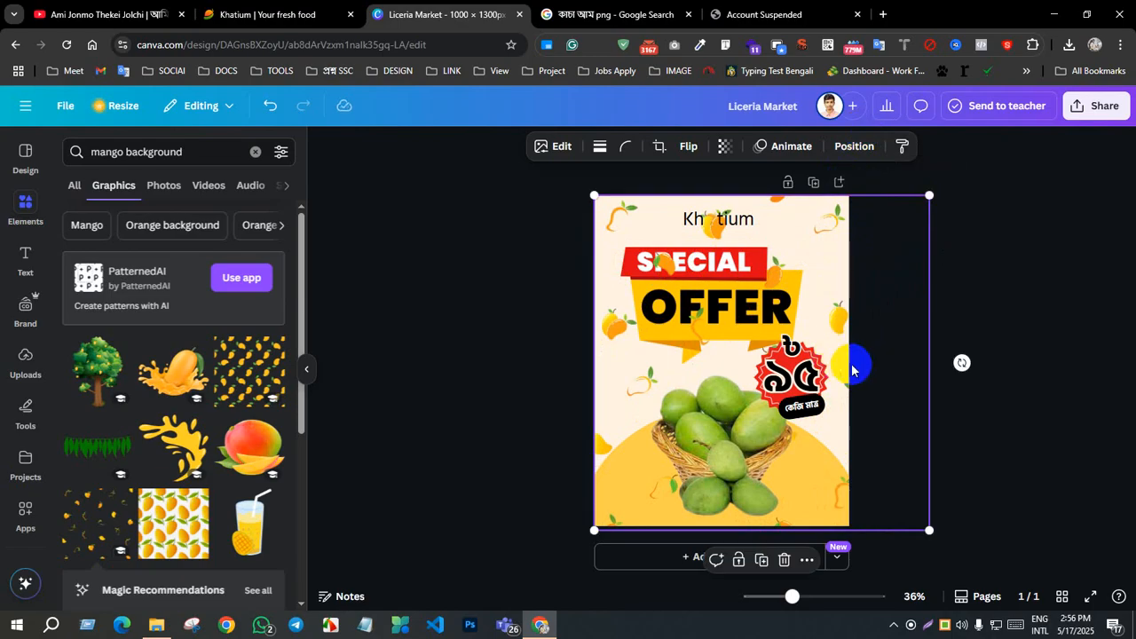
{"action": "left_click_drag", "start_coordinate": [852, 368], "coordinate": [831, 362]}
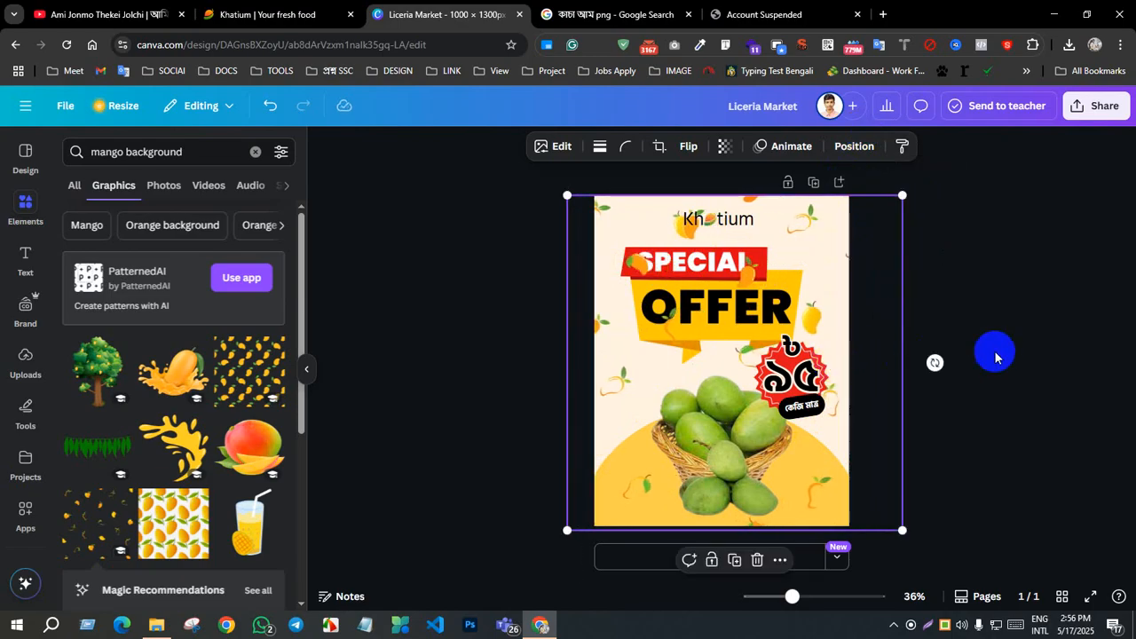
{"action": "left_click", "coordinate": [993, 349]}
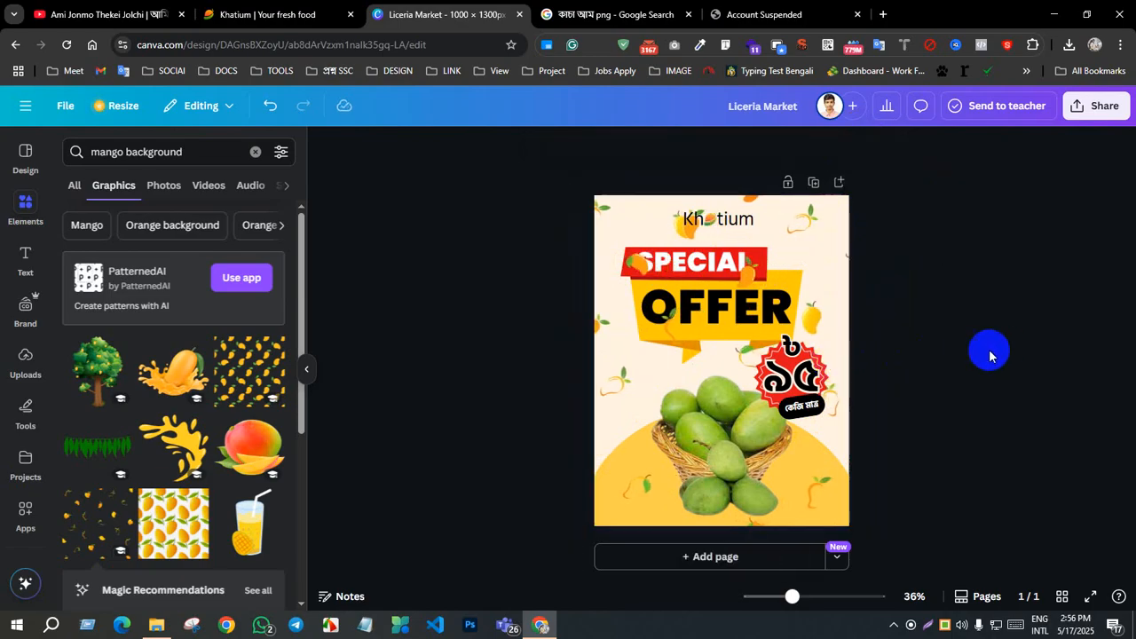
Step: Send the scattered-mango pattern one more layer backward, behind the special-offer banner
{"action": "left_click", "coordinate": [736, 274]}
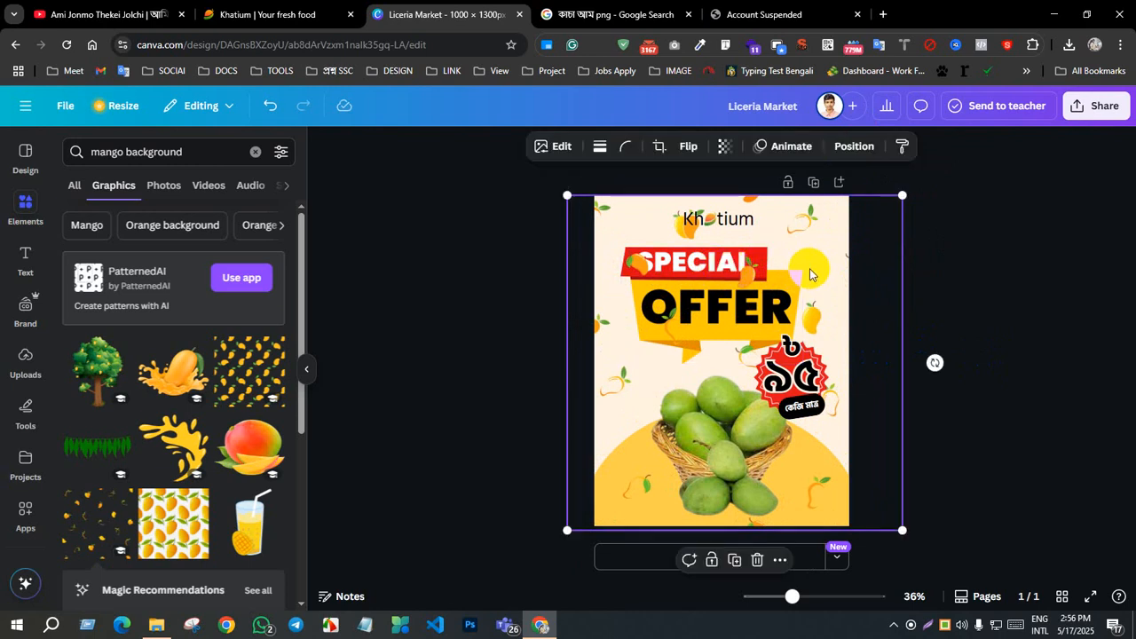
{"action": "right_click", "coordinate": [809, 274]}
{"action": "mouse_move", "coordinate": [857, 365]}
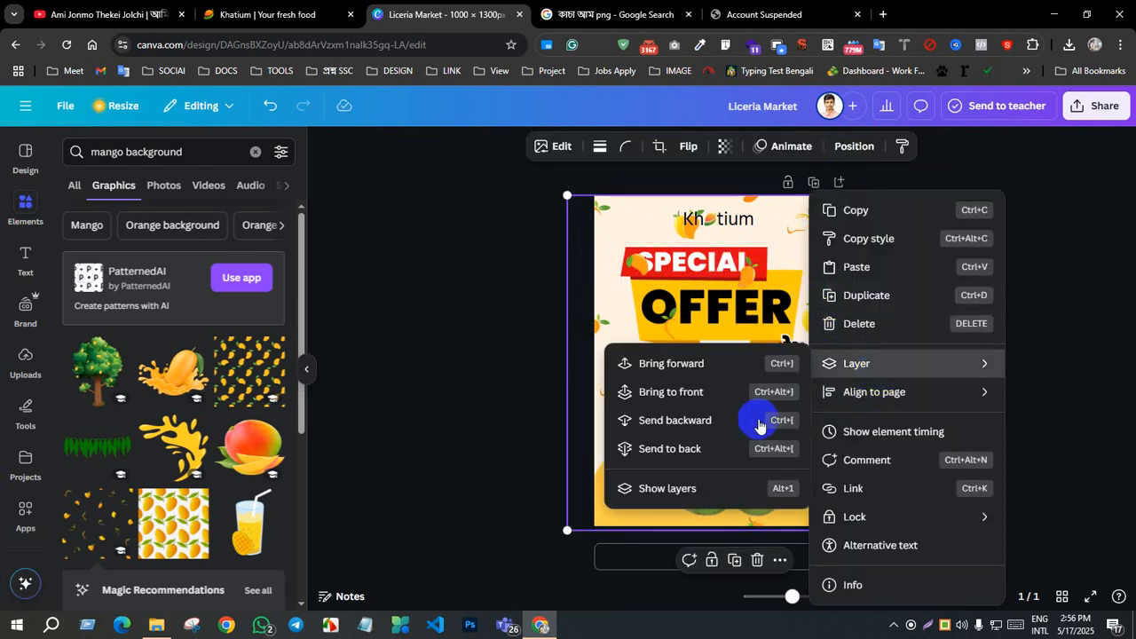
{"action": "left_click", "coordinate": [682, 424]}
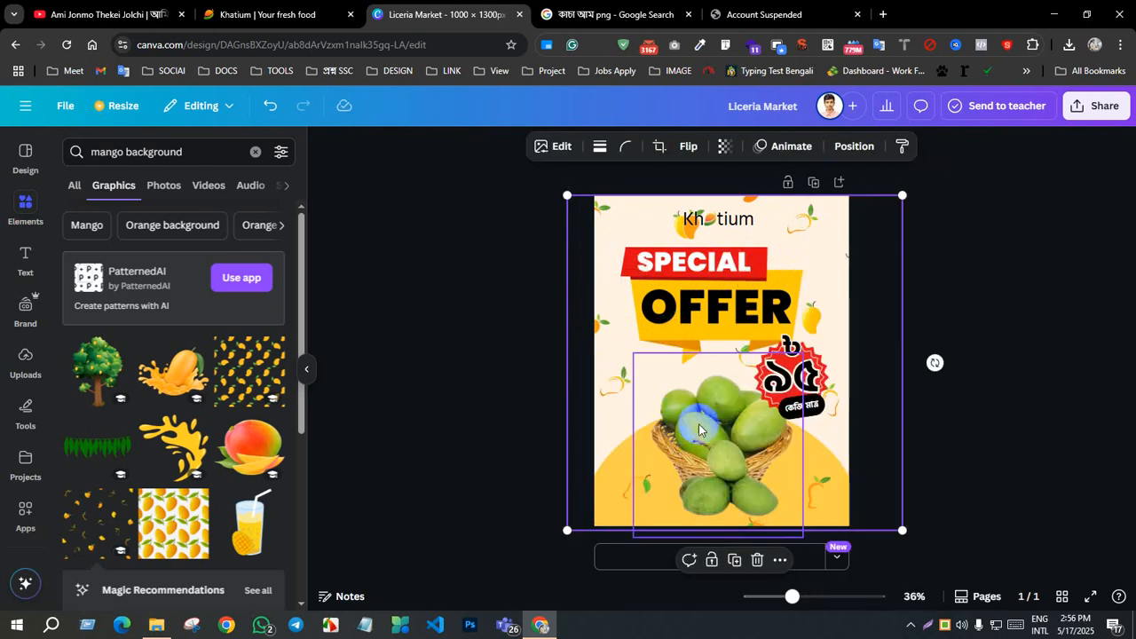
Step: Shift the scattered-mango pattern left and enlarge it so it extends well past the poster's edges
{"action": "left_click", "coordinate": [1077, 377]}
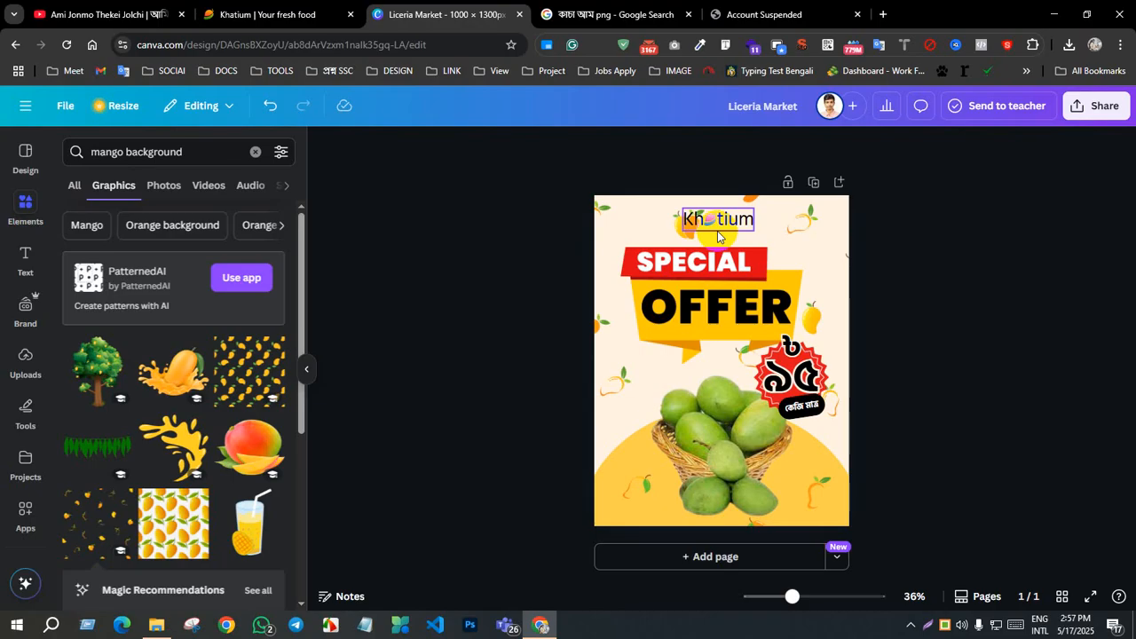
{"action": "left_click_drag", "start_coordinate": [578, 225], "coordinate": [639, 240]}
{"action": "left_click_drag", "start_coordinate": [814, 231], "coordinate": [824, 278]}
{"action": "left_click", "coordinate": [834, 253]}
{"action": "left_click", "coordinate": [738, 318]}
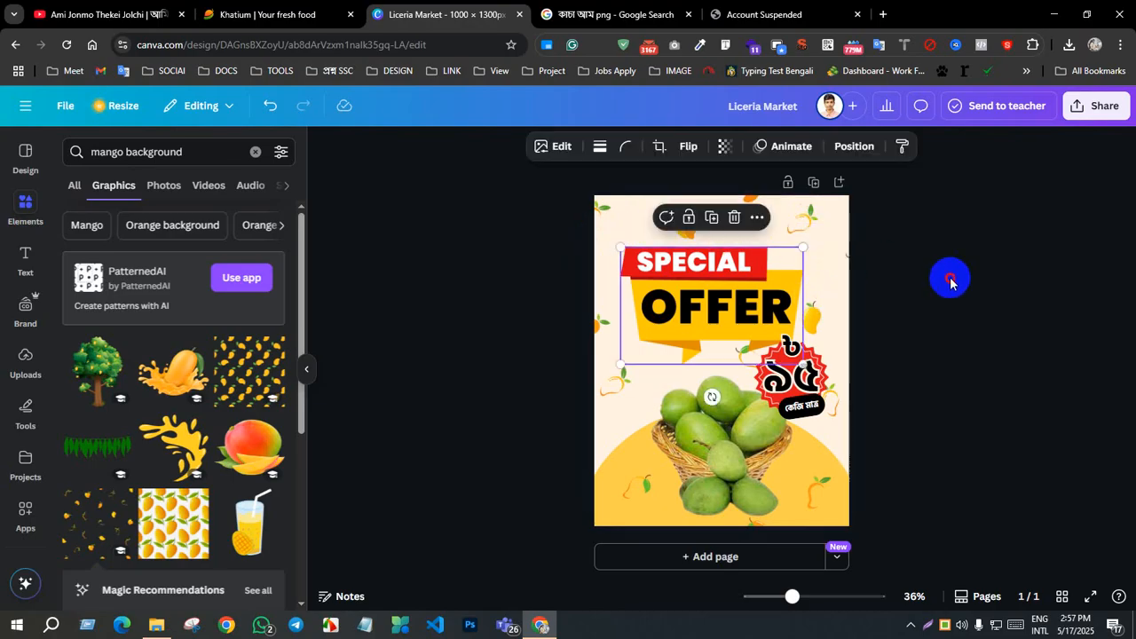
{"action": "left_click", "coordinate": [950, 282]}
{"action": "left_click", "coordinate": [831, 293]}
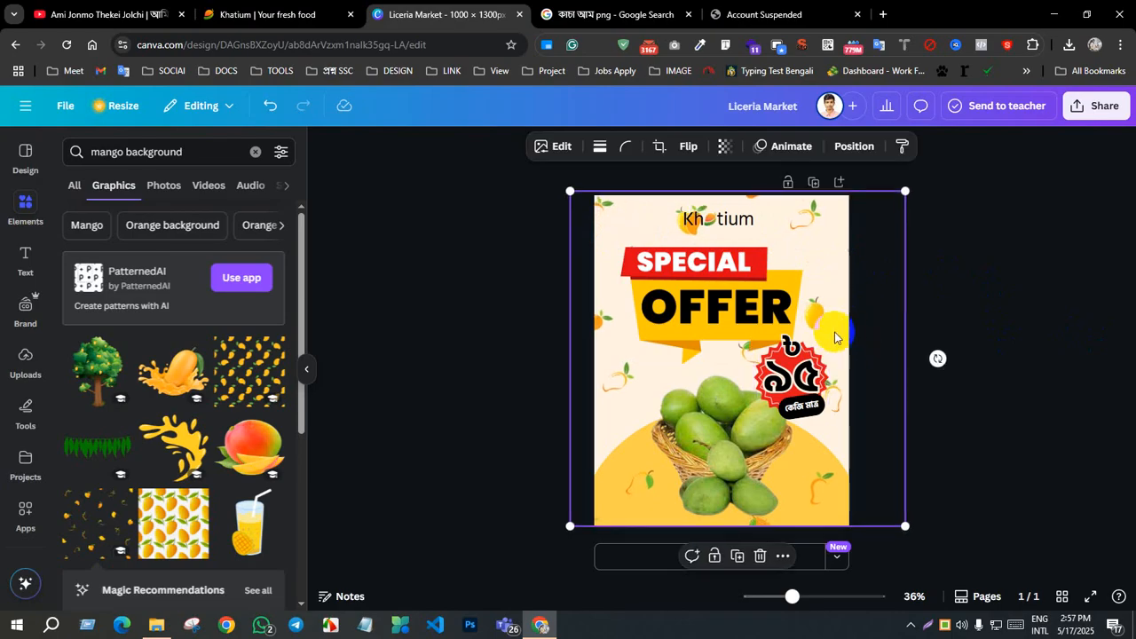
{"action": "left_click_drag", "start_coordinate": [834, 338], "coordinate": [785, 346]}
{"action": "left_click_drag", "start_coordinate": [852, 528], "coordinate": [933, 588]}
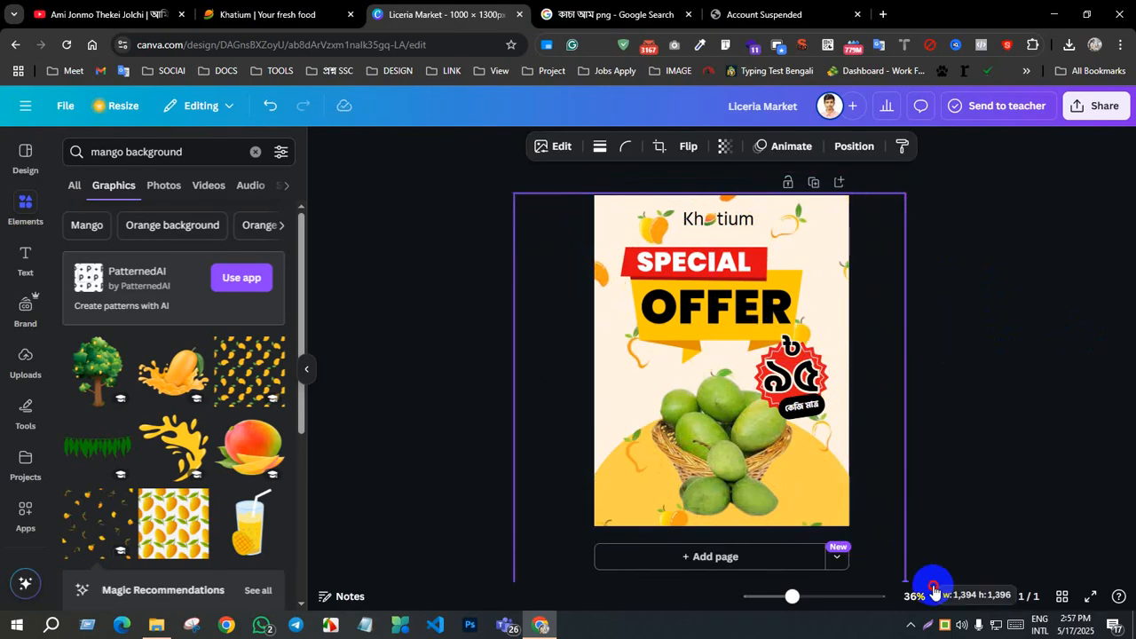
{"action": "left_click_drag", "start_coordinate": [820, 472], "coordinate": [814, 477]}
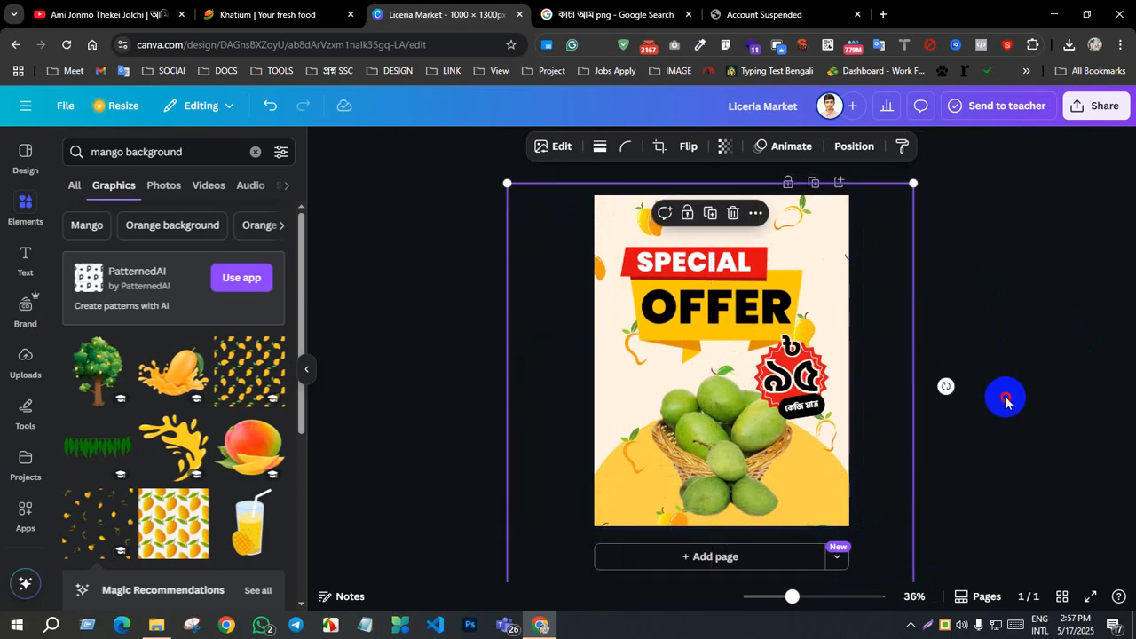
{"action": "left_click", "coordinate": [1008, 397]}
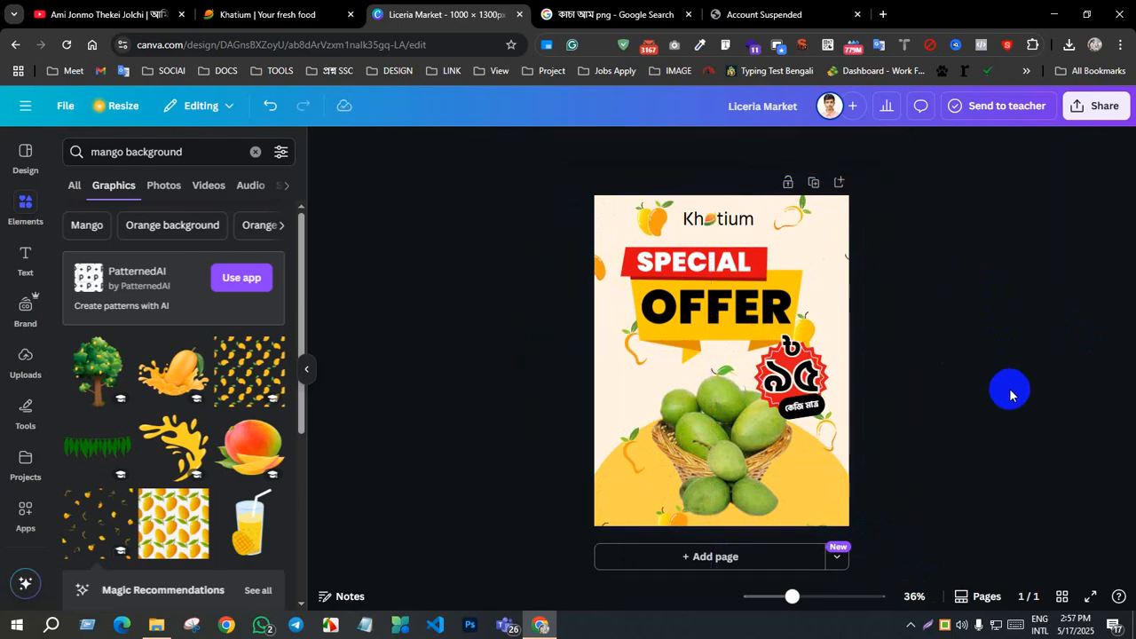
Step: Move the scattered-mango pattern down to uncover the upper part of the poster, and select the page background for recolouring
{"action": "left_click", "coordinate": [822, 255]}
{"action": "left_click_drag", "start_coordinate": [826, 256], "coordinate": [816, 384]}
{"action": "left_click", "coordinate": [805, 239]}
{"action": "left_click", "coordinate": [629, 144]}
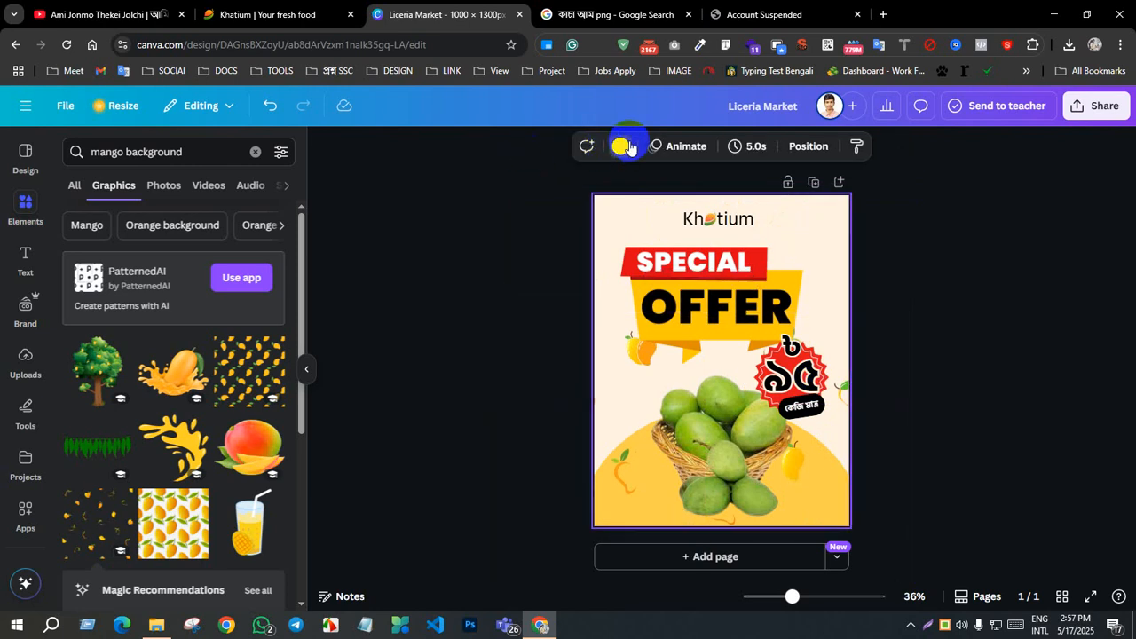
Step: Try yellow #fdd04d, the basket photo's light green and the custom pale green #C0F1BA as the page background colour
{"action": "left_click", "coordinate": [193, 253]}
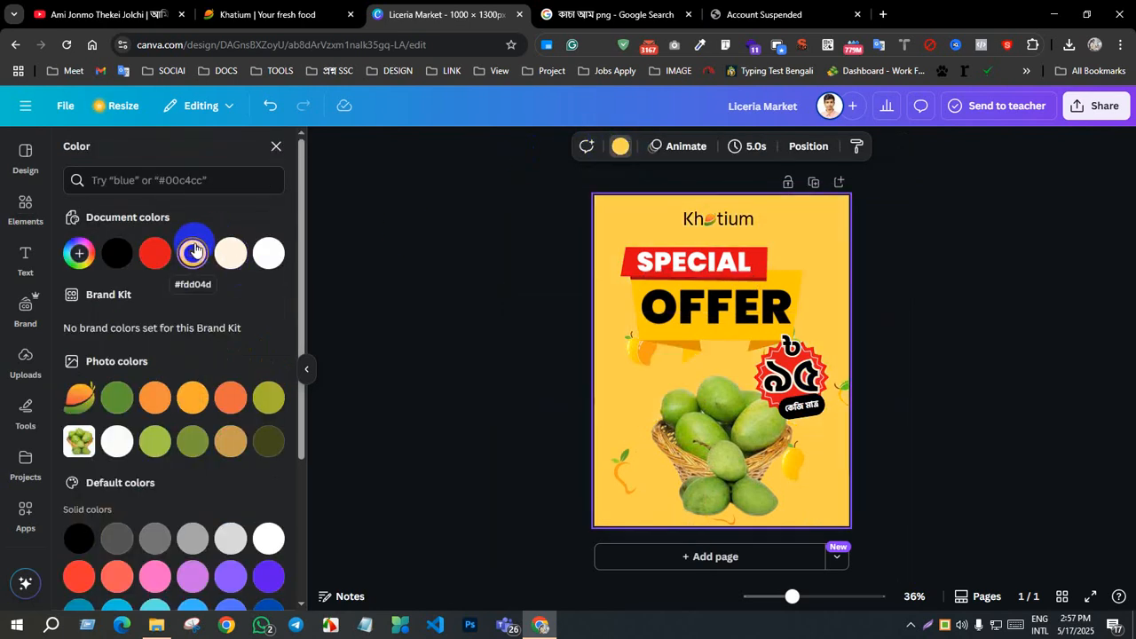
{"action": "left_click", "coordinate": [156, 442]}
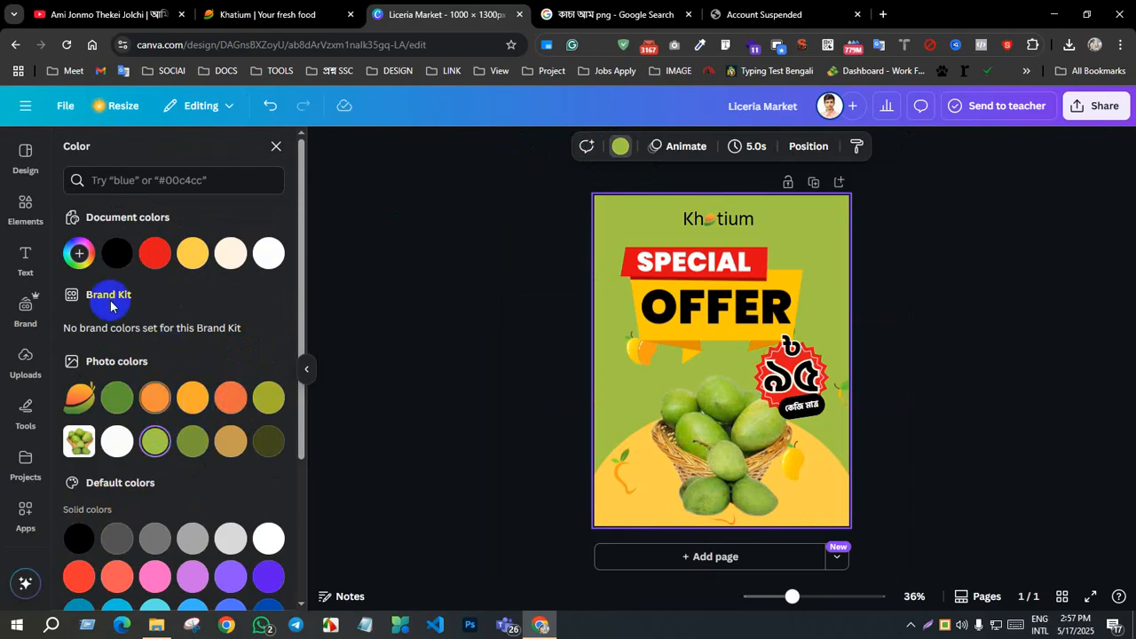
{"action": "left_click_drag", "start_coordinate": [218, 347], "coordinate": [153, 332]}
{"action": "left_click", "coordinate": [123, 343]}
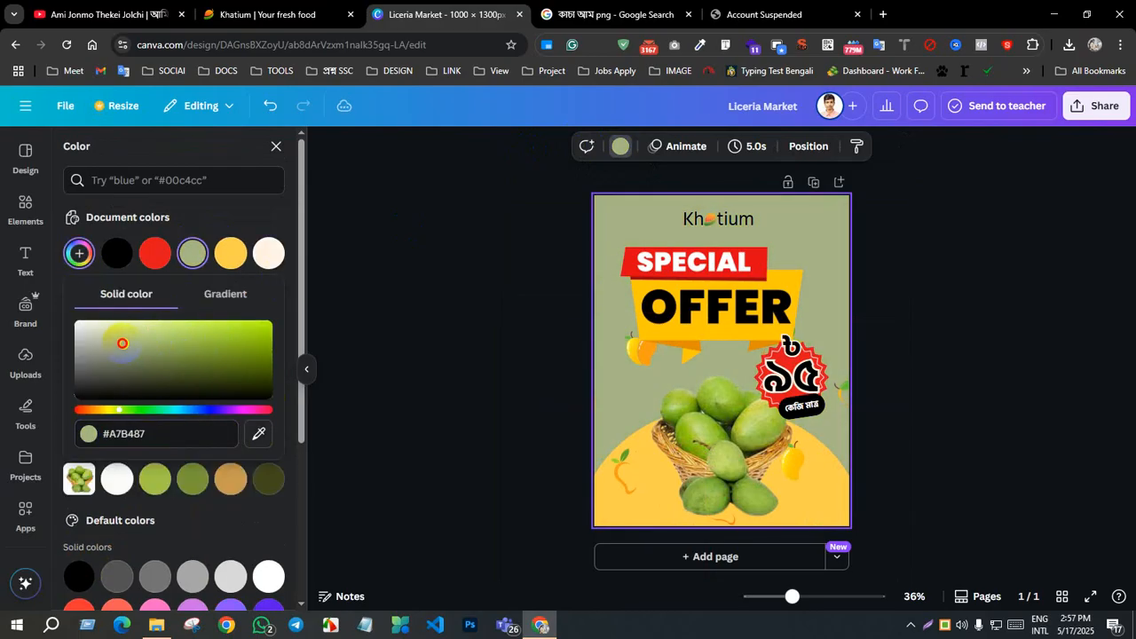
{"action": "left_click", "coordinate": [121, 330]}
{"action": "left_click", "coordinate": [119, 325]}
{"action": "left_click", "coordinate": [138, 409]}
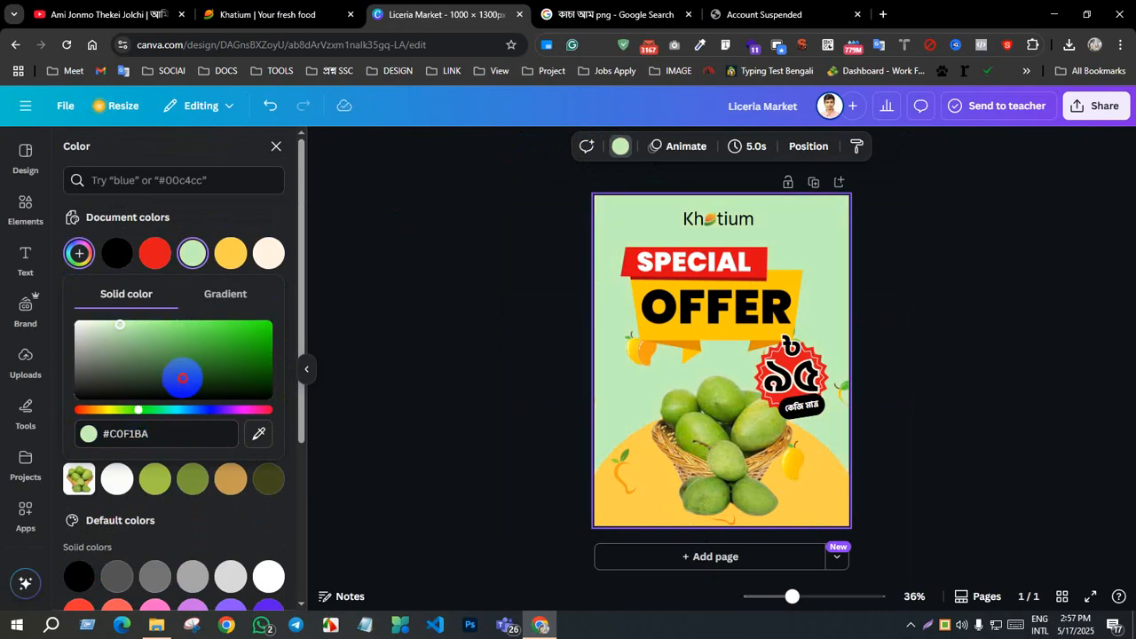
Step: Set the page background to the custom light grey #CDCDCD
{"action": "left_click_drag", "start_coordinate": [182, 378], "coordinate": [77, 343]}
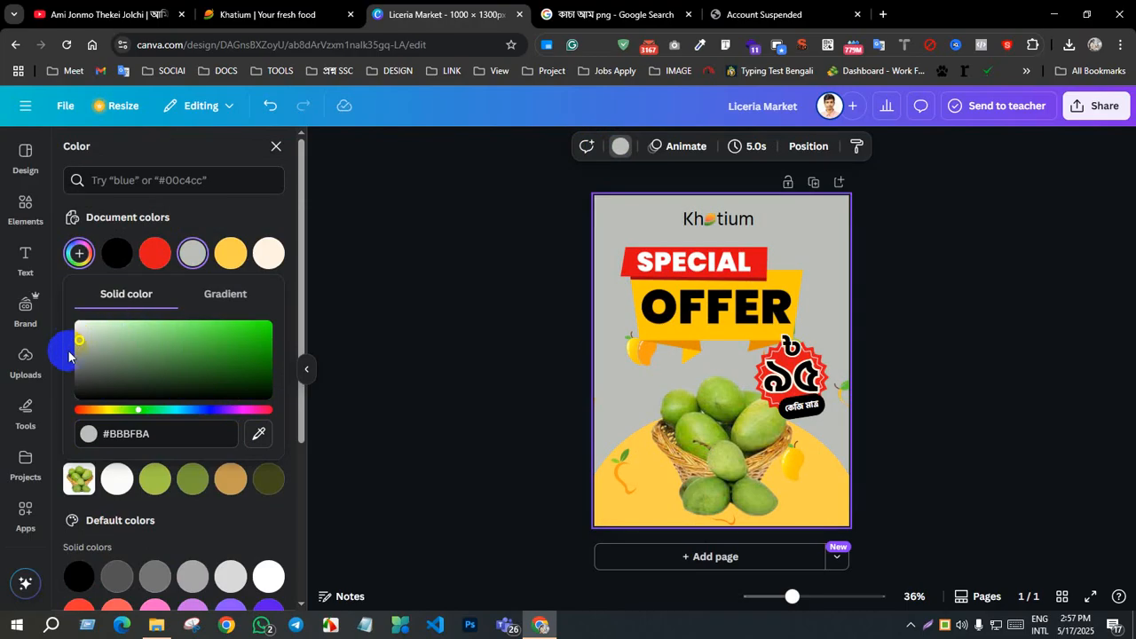
{"action": "left_click", "coordinate": [84, 362]}
{"action": "left_click_drag", "start_coordinate": [82, 357], "coordinate": [73, 338]}
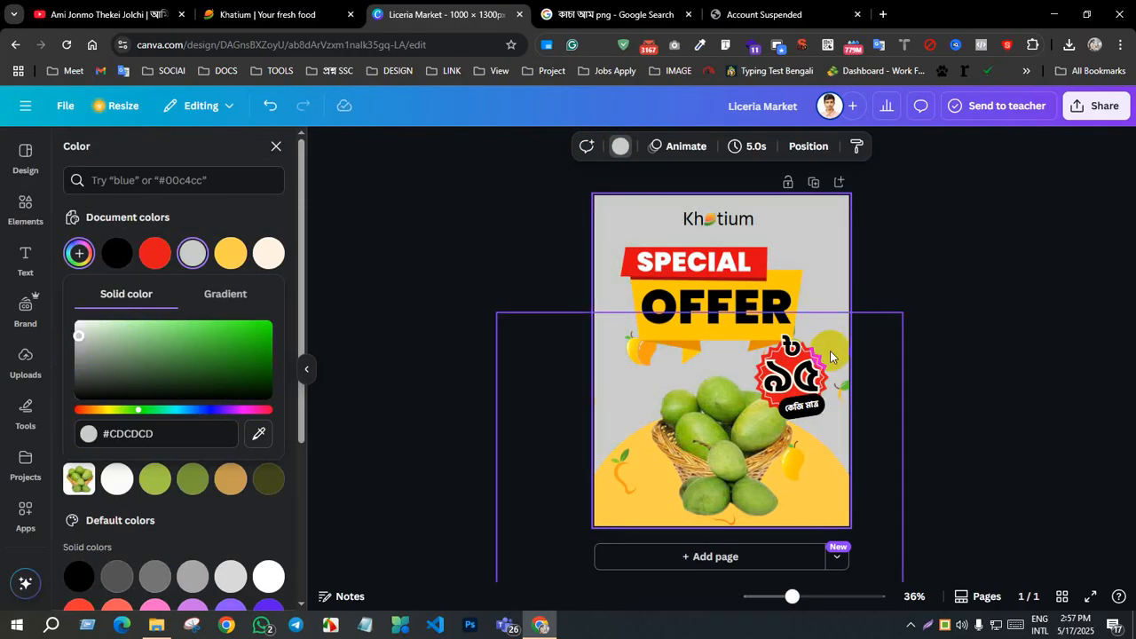
{"action": "left_click", "coordinate": [1001, 285]}
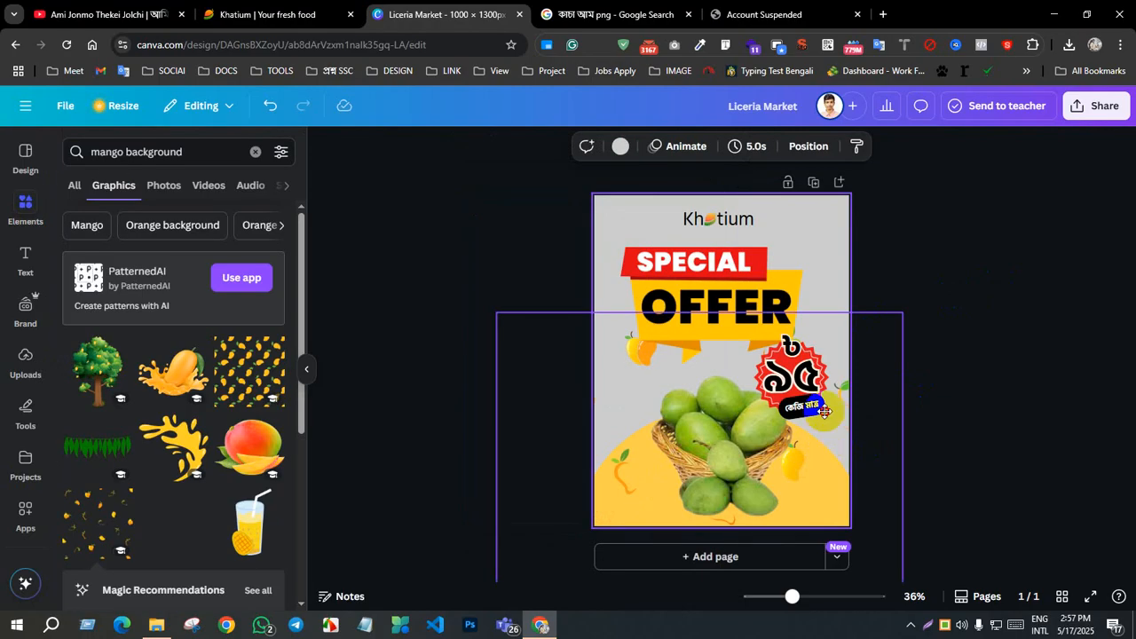
Step: Move the scattered-mango pattern back up so it covers the whole poster
{"action": "left_click_drag", "start_coordinate": [824, 411], "coordinate": [832, 306]}
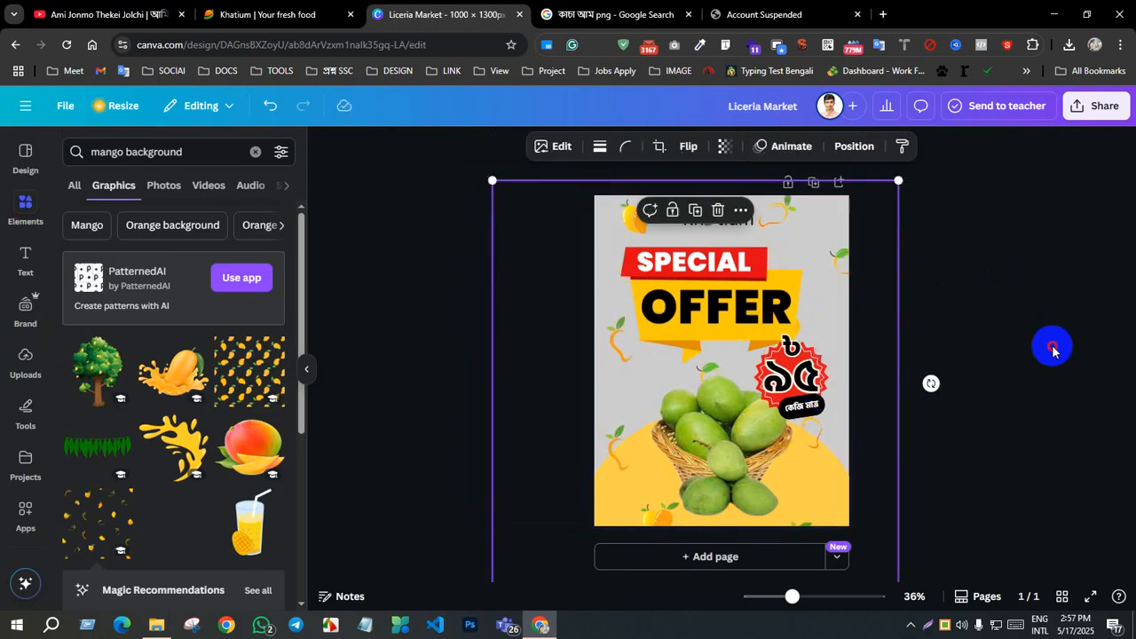
{"action": "left_click", "coordinate": [1054, 350]}
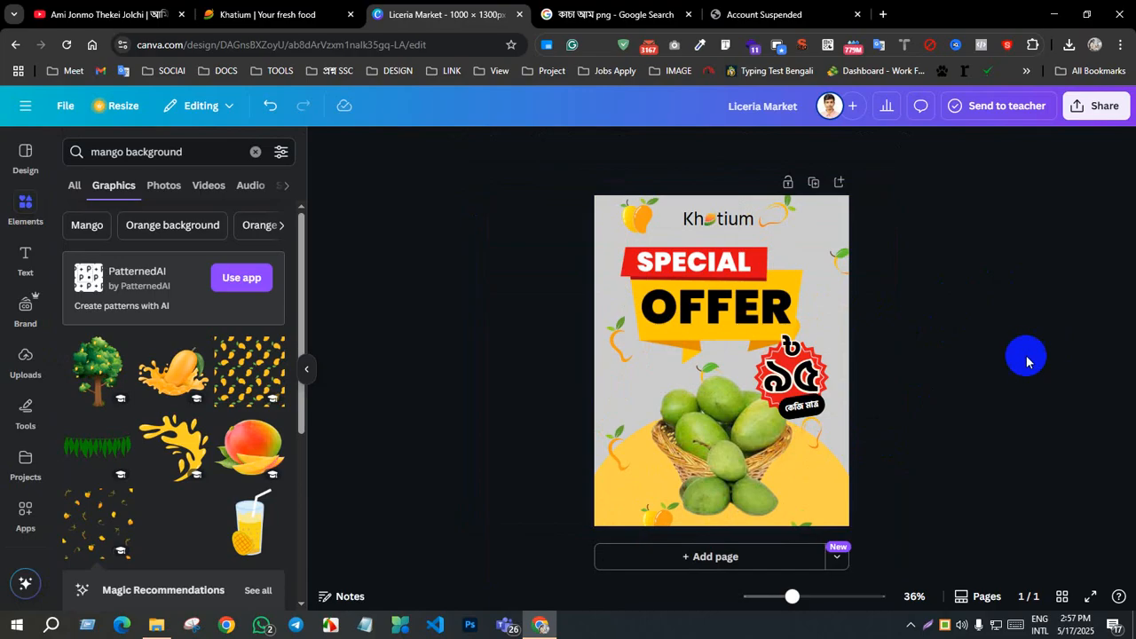
{"action": "left_click", "coordinate": [730, 315]}
{"action": "left_click", "coordinate": [926, 281]}
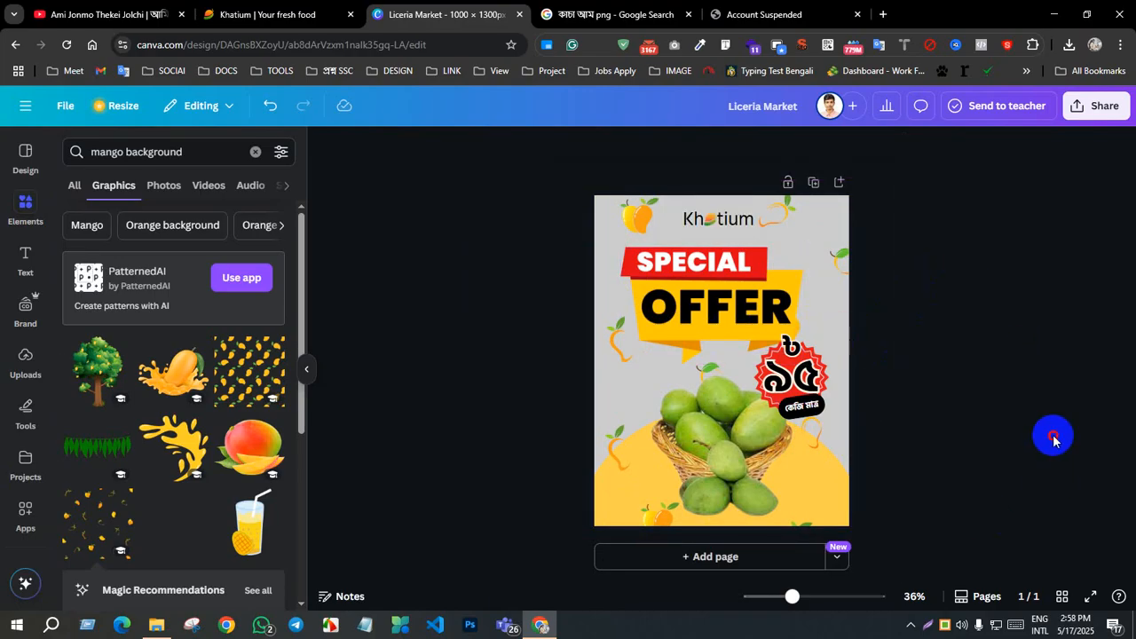
Step: Start downloading the poster as a PNG at 1,000 × 1,300 px
{"action": "left_click", "coordinate": [1095, 108]}
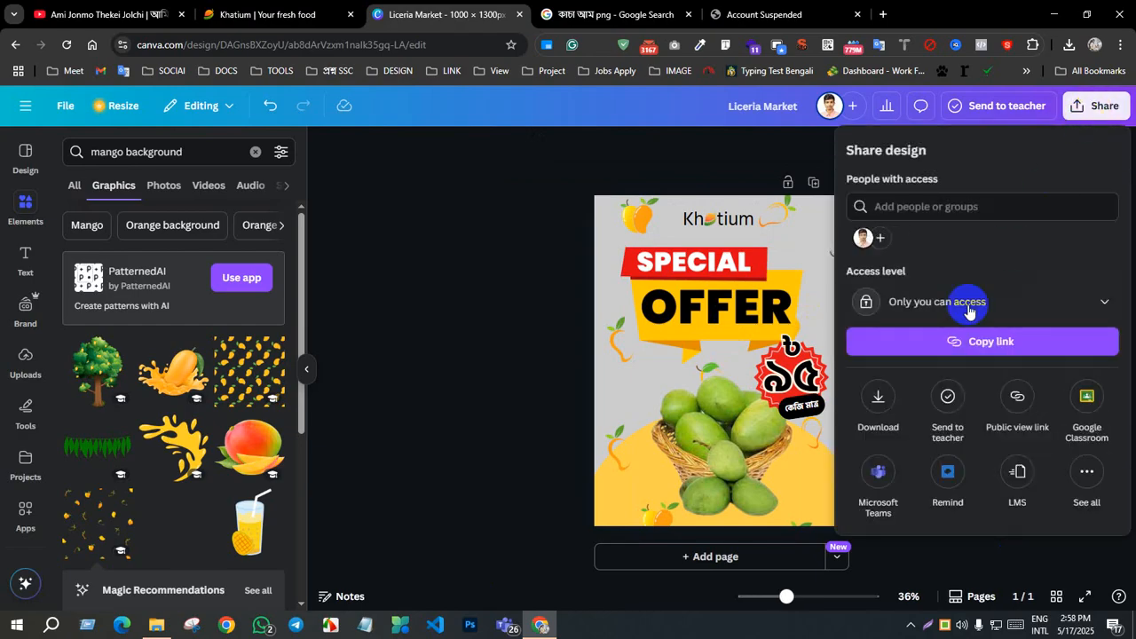
{"action": "left_click", "coordinate": [509, 339]}
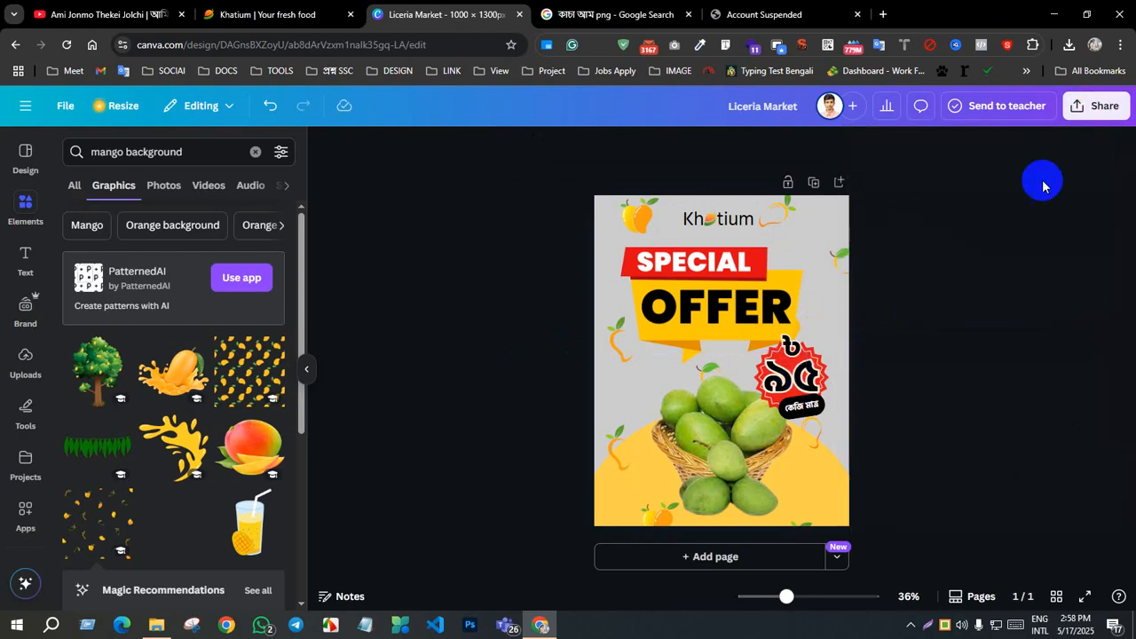
{"action": "left_click", "coordinate": [1096, 106]}
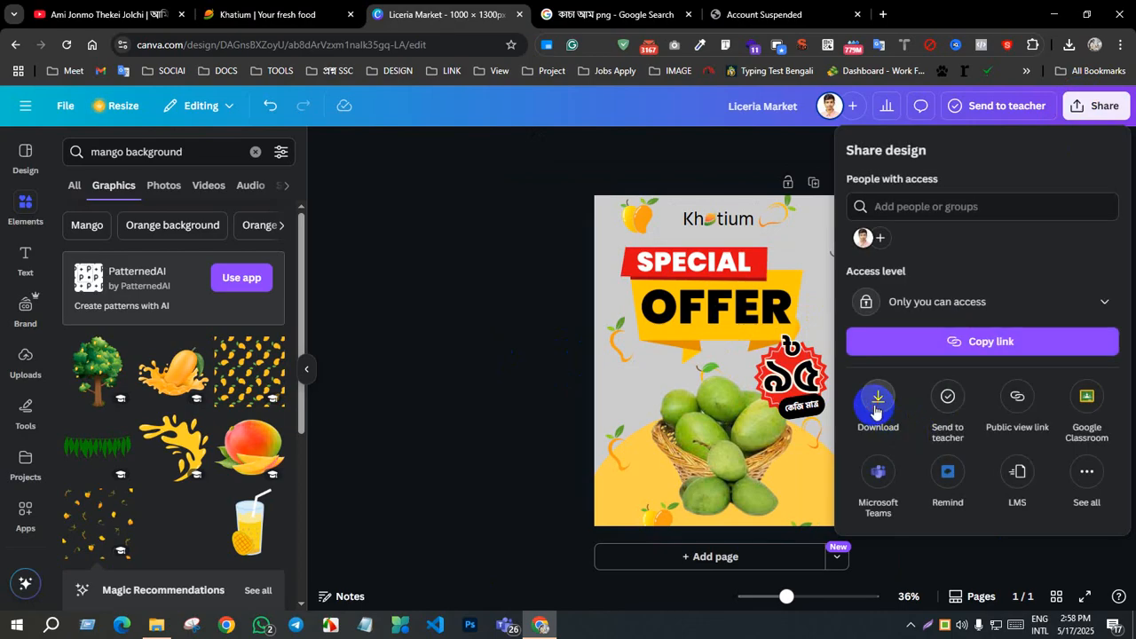
{"action": "left_click", "coordinate": [876, 404]}
{"action": "left_click", "coordinate": [964, 423]}
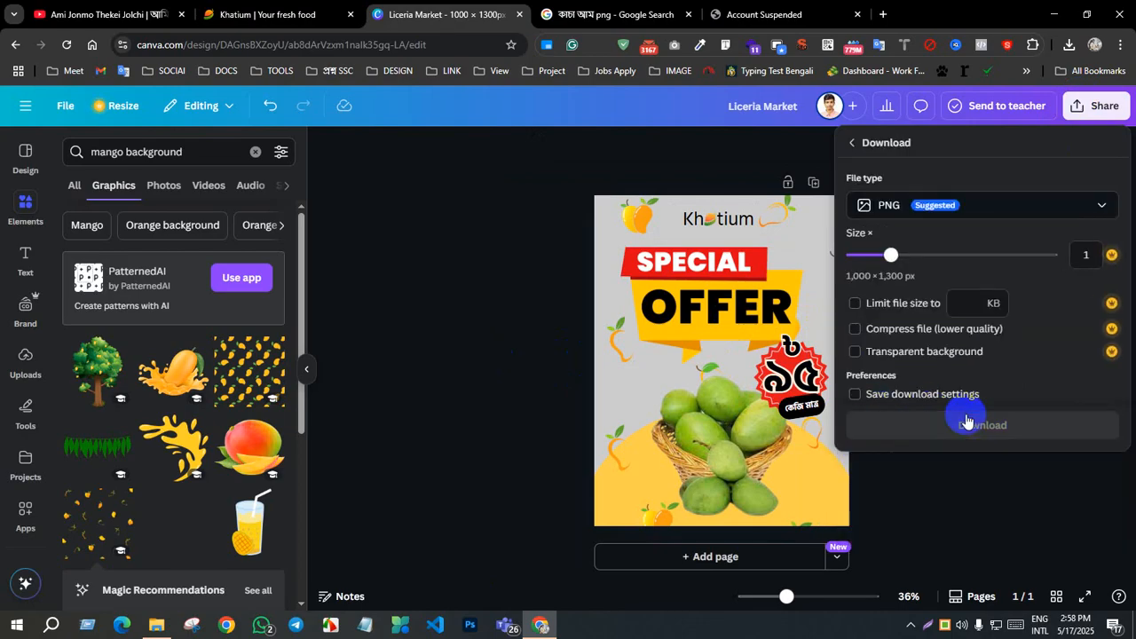
{"action": "left_click", "coordinate": [985, 433]}
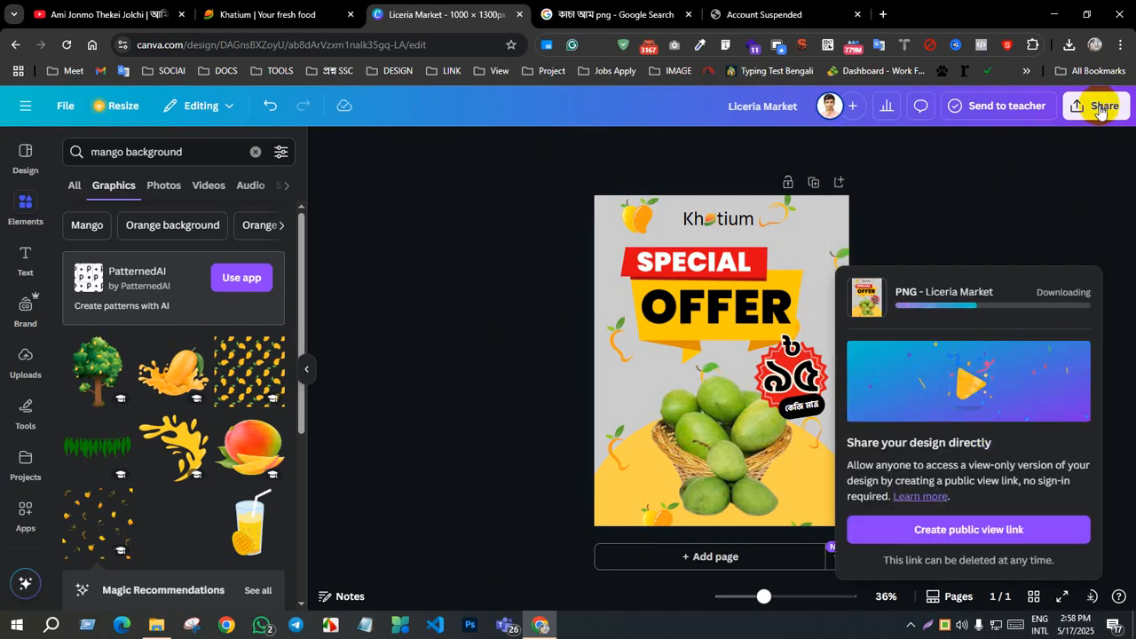
{"action": "left_click", "coordinate": [1099, 106]}
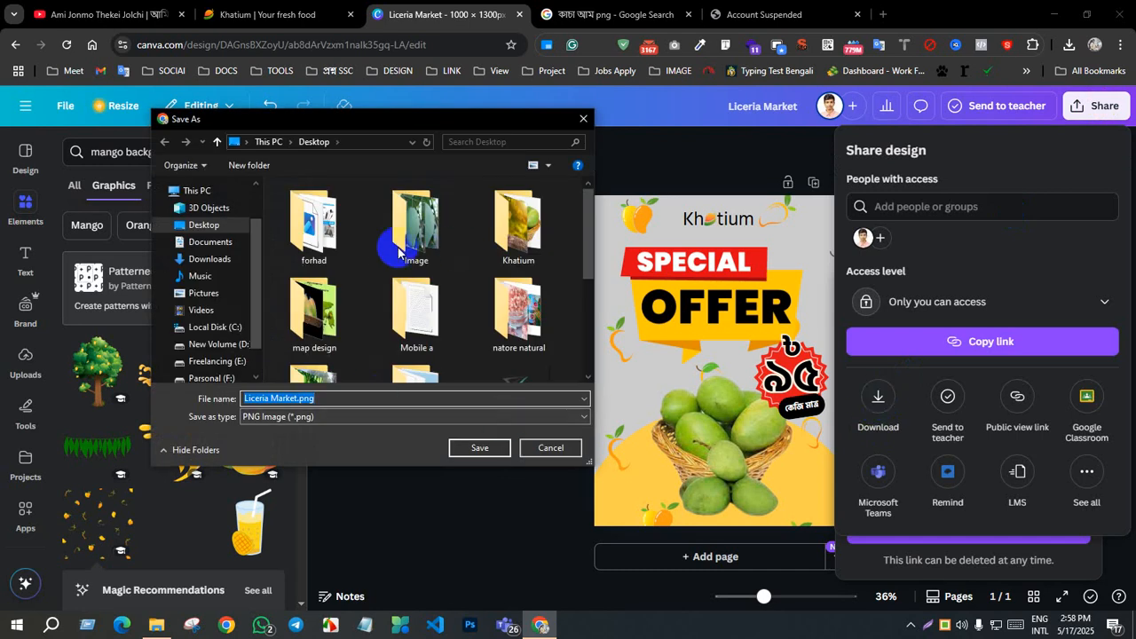
Step: Browse to the Canva Design folder inside Desktop > Khatium as the save location, clear the file name and cancel saving the PNG
{"action": "scroll", "coordinate": [390, 293], "scroll_direction": "down", "scroll_amount": 2}
{"action": "scroll", "coordinate": [405, 284], "scroll_direction": "up", "scroll_amount": 1}
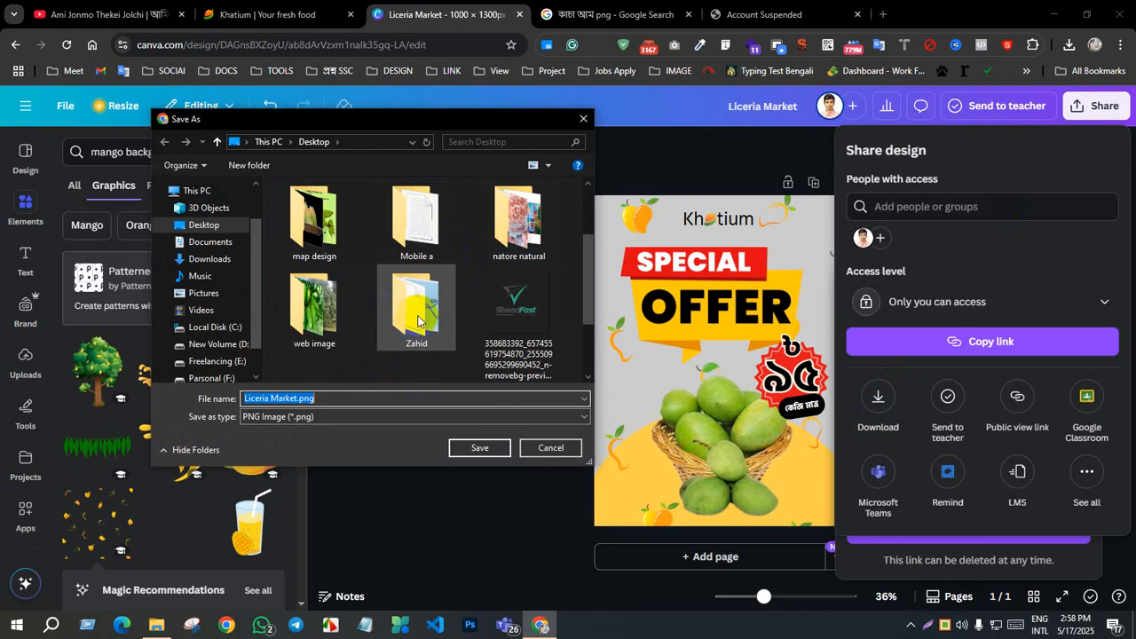
{"action": "left_click", "coordinate": [203, 224]}
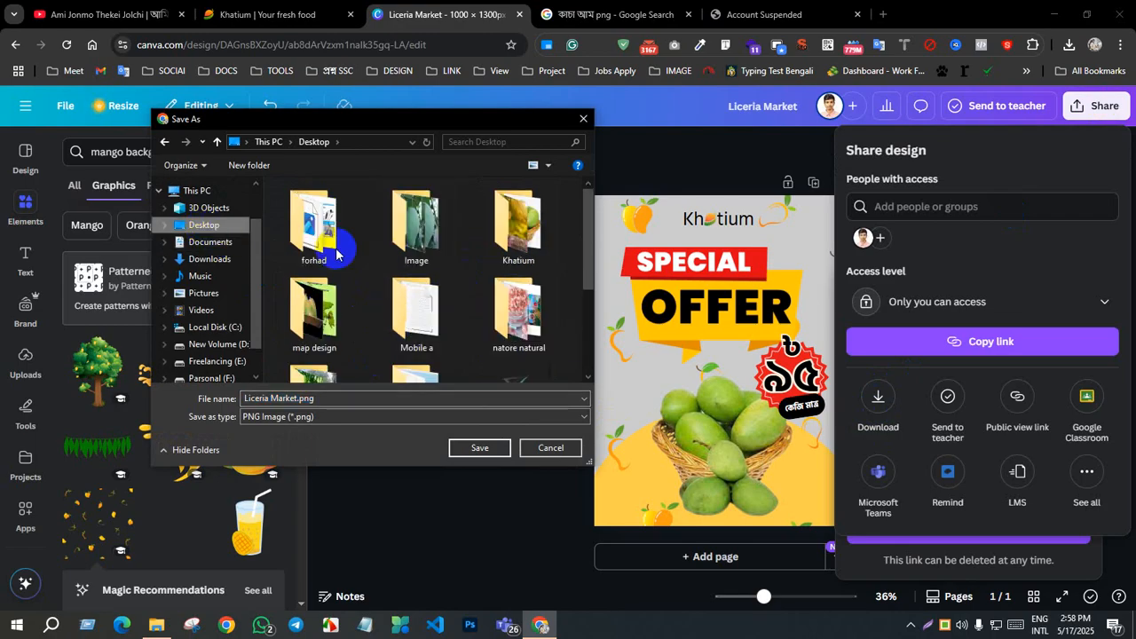
{"action": "double_click", "coordinate": [520, 232]}
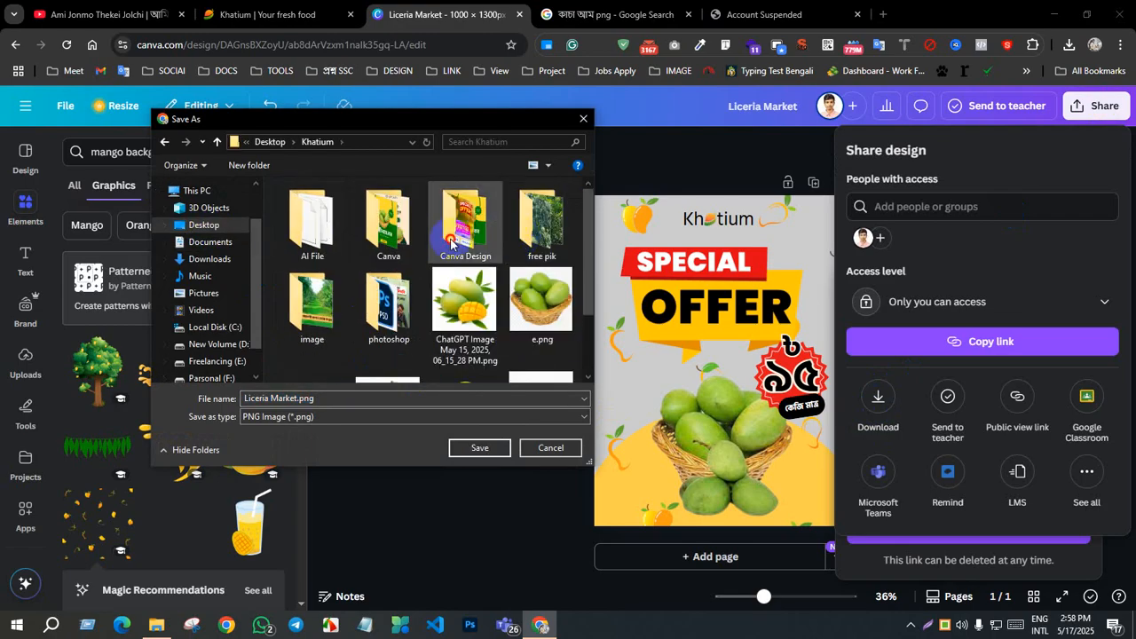
{"action": "double_click", "coordinate": [461, 222]}
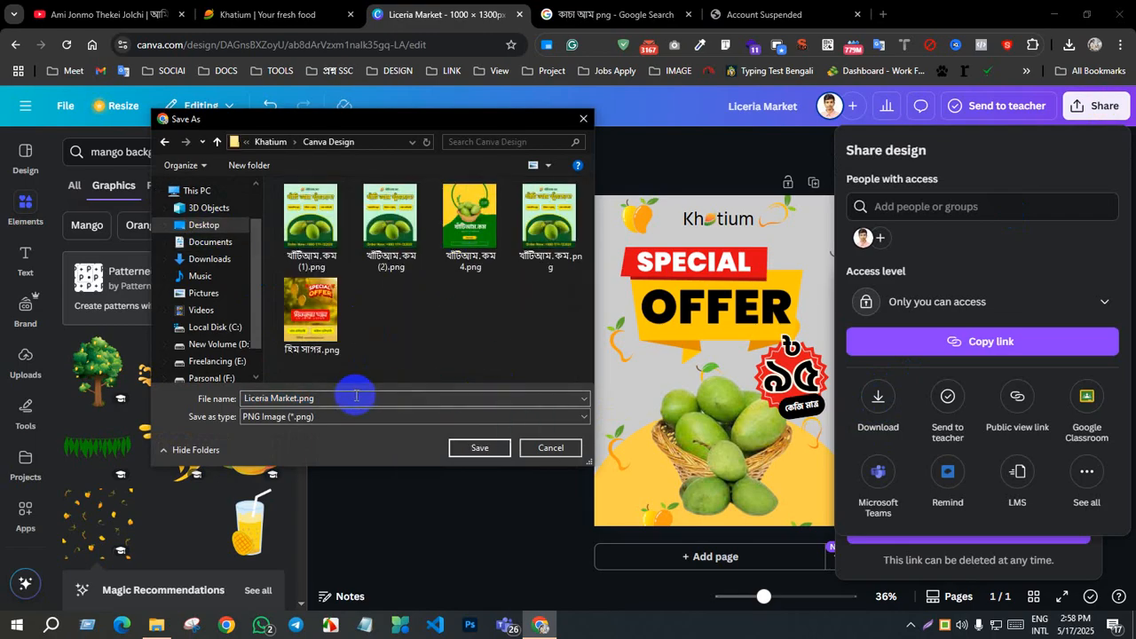
{"action": "left_click", "coordinate": [356, 397]}
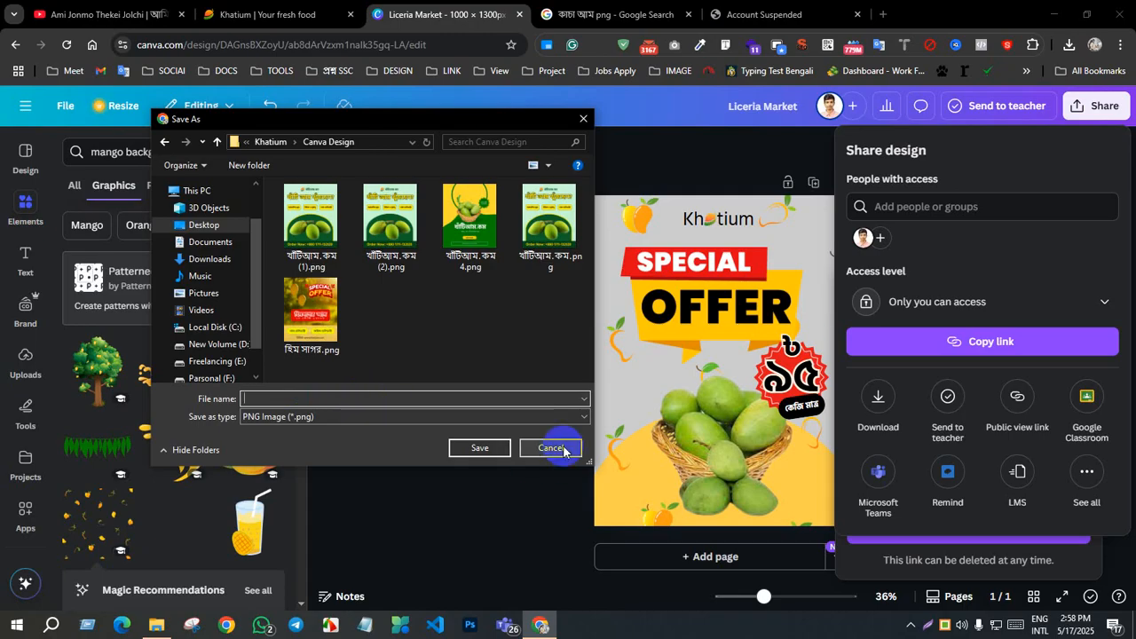
{"action": "left_click", "coordinate": [563, 451]}
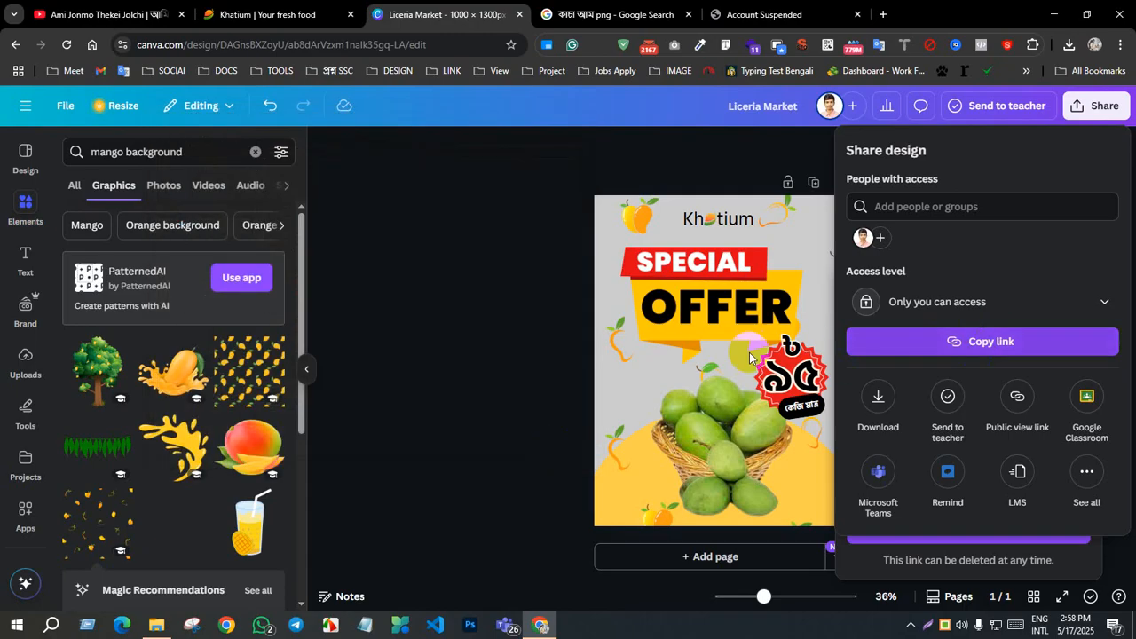
{"action": "left_click", "coordinate": [747, 355]}
{"action": "left_click", "coordinate": [1076, 449]}
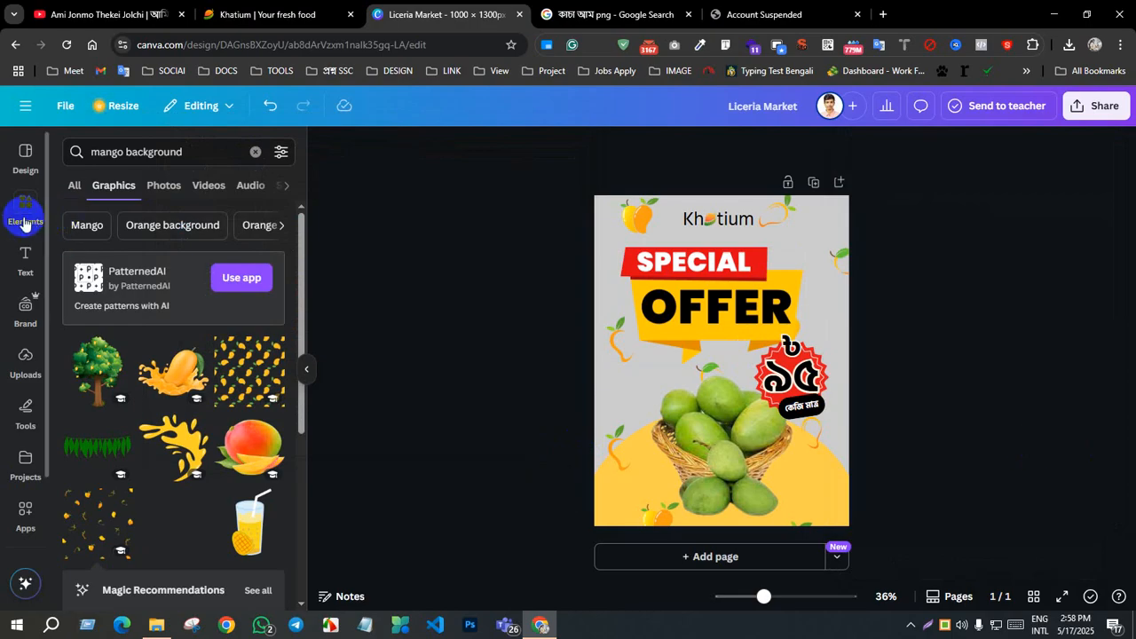
Step: Add a rounded square and reshape it into a wide, flat bar below the special-offer banner, left of the price badge
{"action": "left_click", "coordinate": [25, 224]}
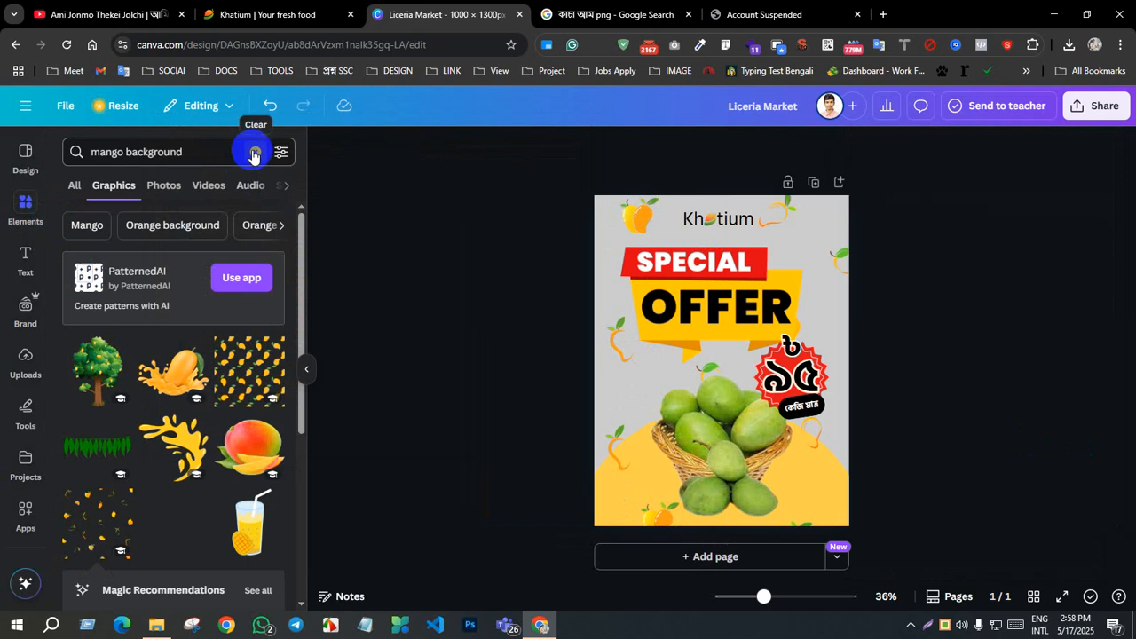
{"action": "left_click", "coordinate": [254, 153]}
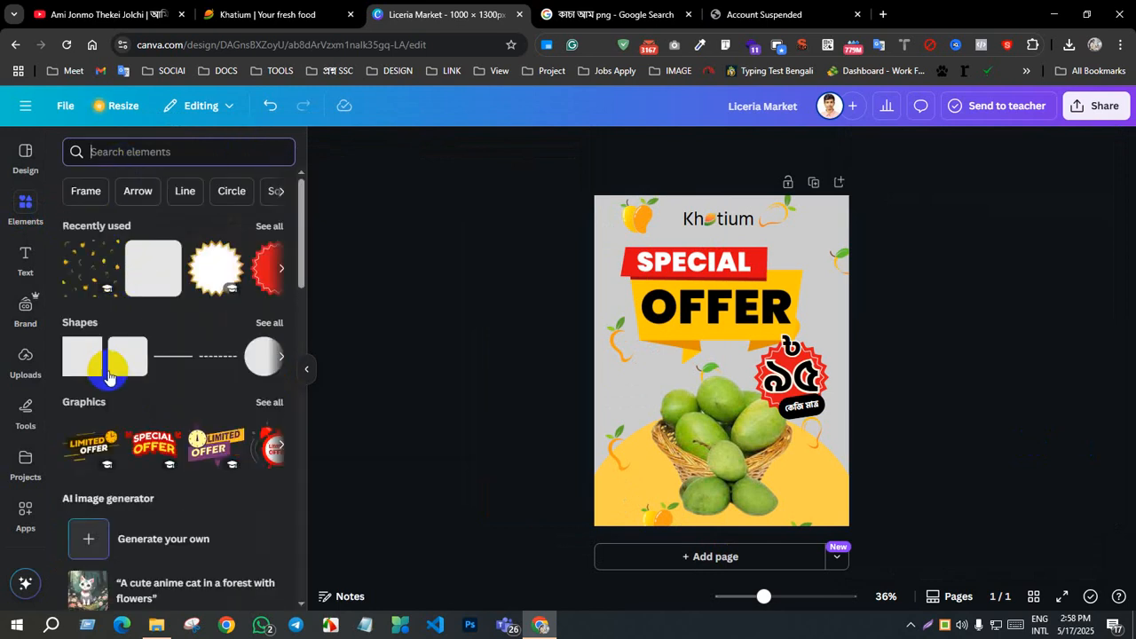
{"action": "left_click", "coordinate": [127, 360]}
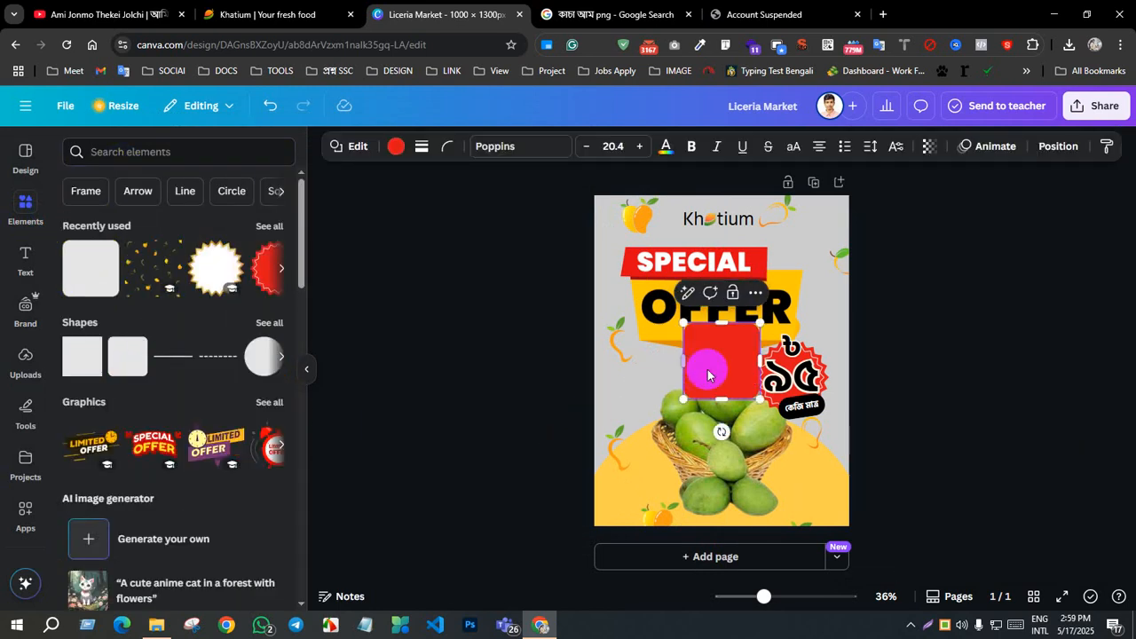
{"action": "left_click_drag", "start_coordinate": [728, 377], "coordinate": [754, 385]}
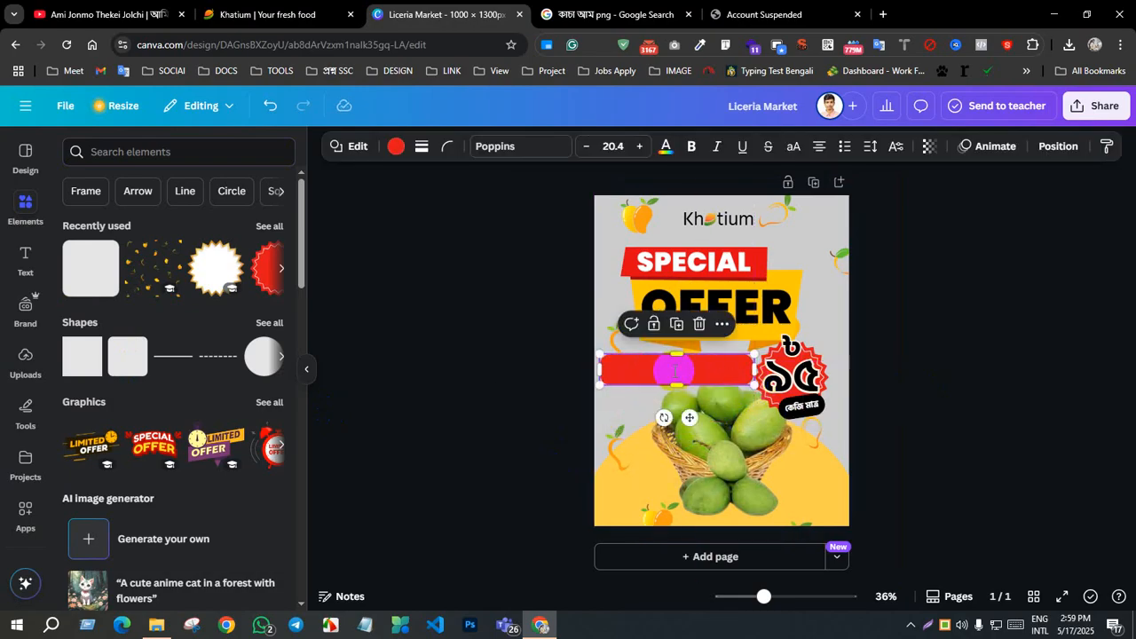
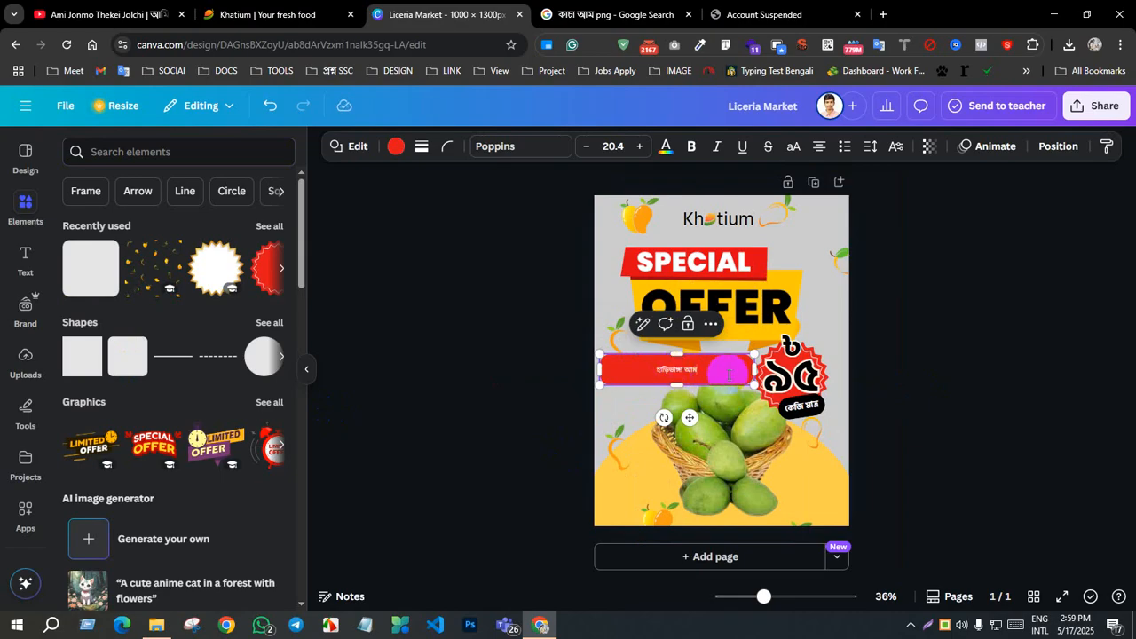
Step: Shrink the red হাড়িভাঙ্গা আম bar and set its text to bold Hind Siliguri at size 36.4
{"action": "left_click_drag", "start_coordinate": [754, 384], "coordinate": [675, 371]}
{"action": "left_click", "coordinate": [618, 150]}
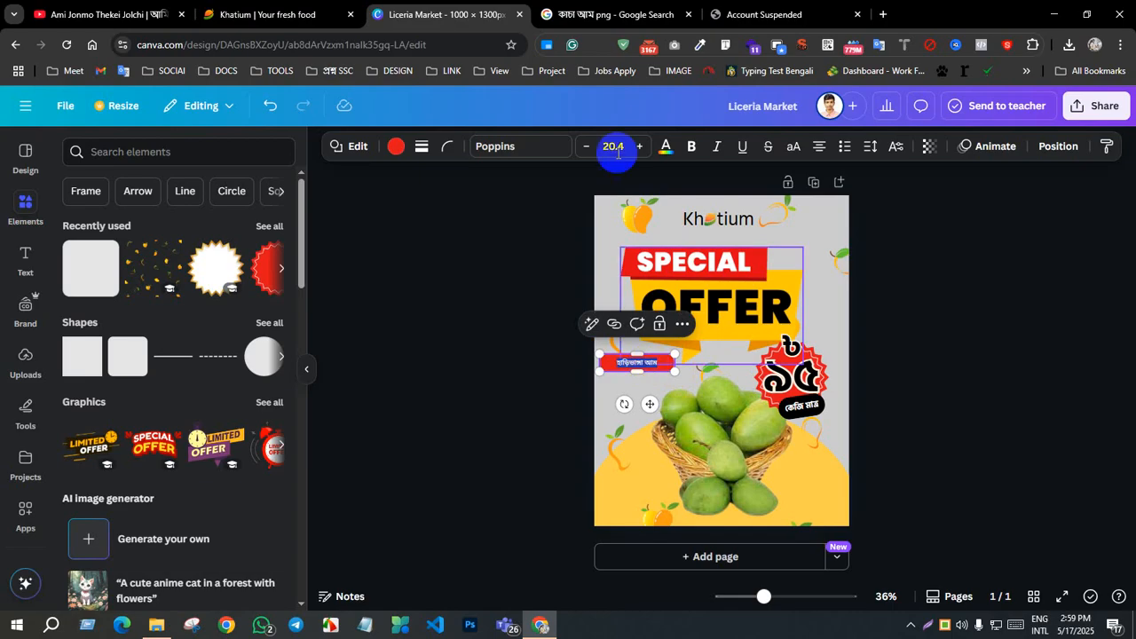
{"action": "left_click", "coordinate": [545, 146]}
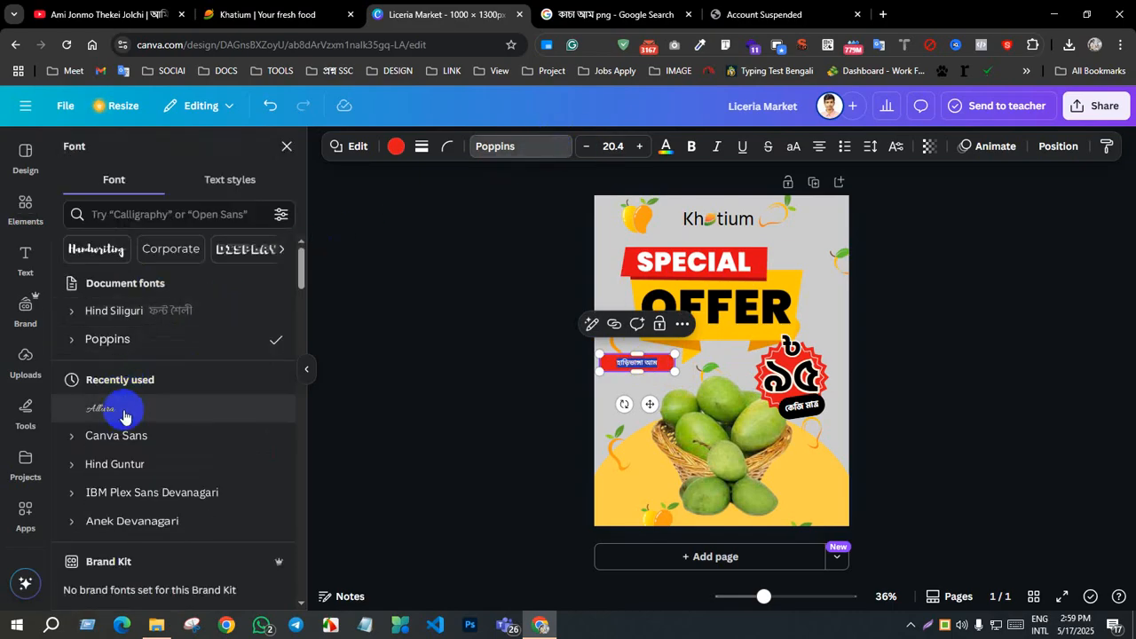
{"action": "left_click", "coordinate": [133, 311]}
{"action": "left_click", "coordinate": [640, 149]}
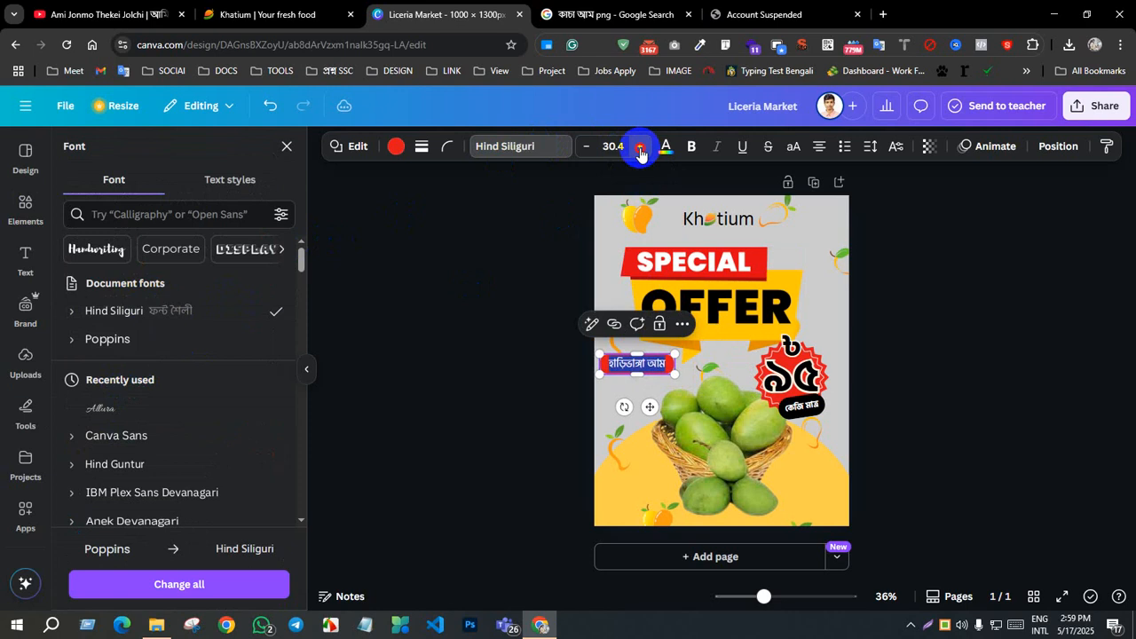
{"action": "left_click", "coordinate": [639, 149]}
{"action": "left_click", "coordinate": [640, 149]}
{"action": "left_click", "coordinate": [640, 149]}
{"action": "left_click", "coordinate": [640, 149]}
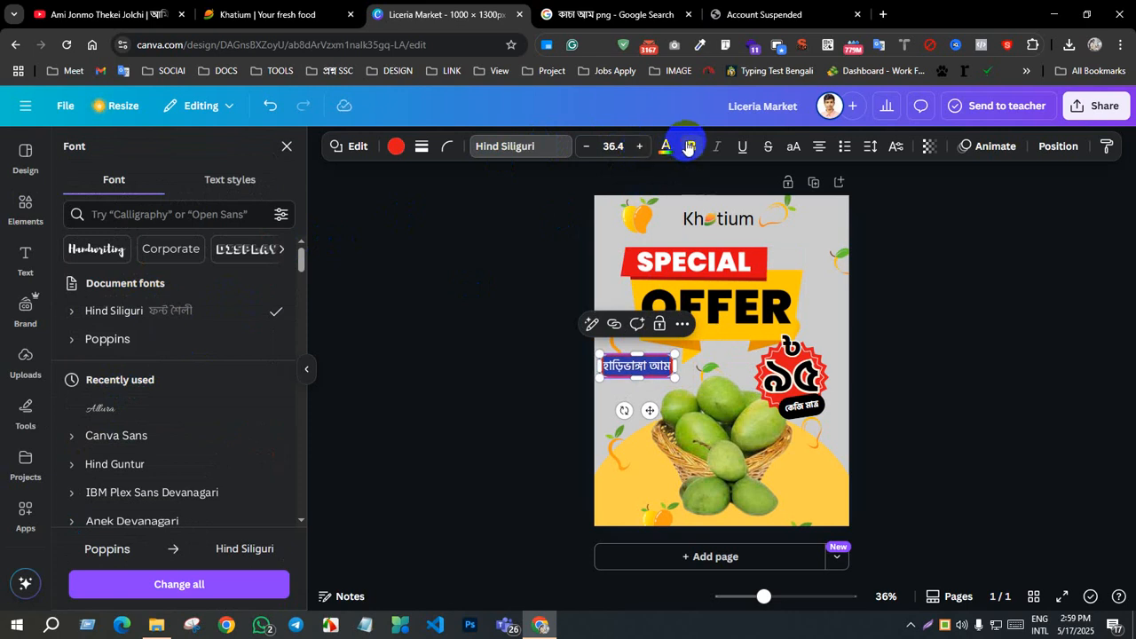
{"action": "left_click", "coordinate": [692, 147]}
{"action": "left_click", "coordinate": [944, 424]}
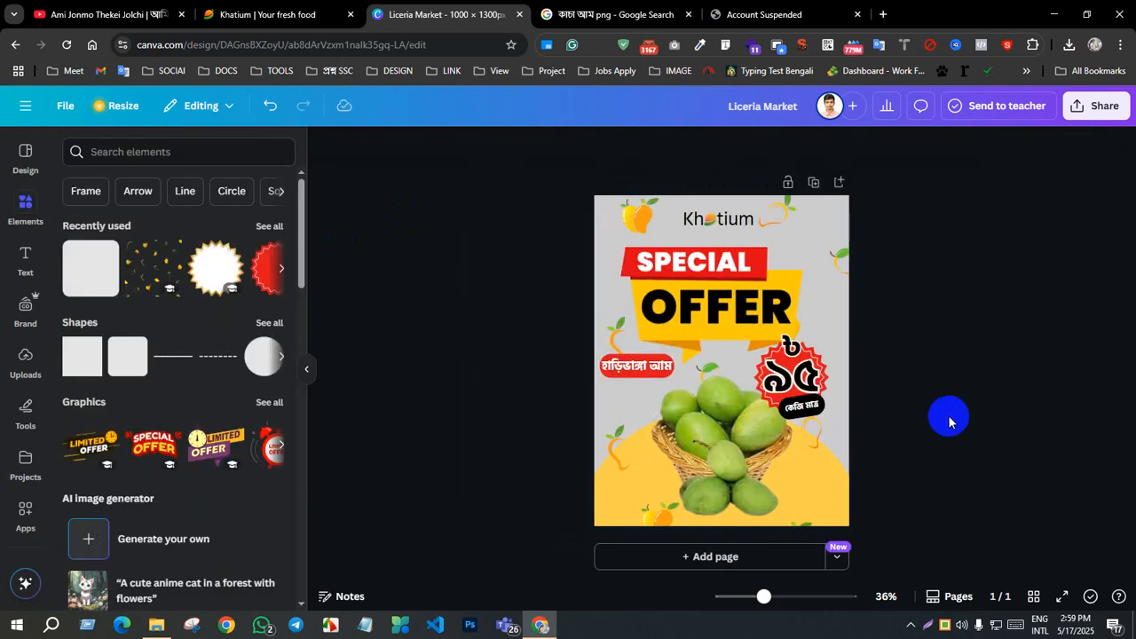
Step: Widen the red হাড়িভাঙ্গা আম bar slightly so its text has space at both ends
{"action": "left_click", "coordinate": [672, 373]}
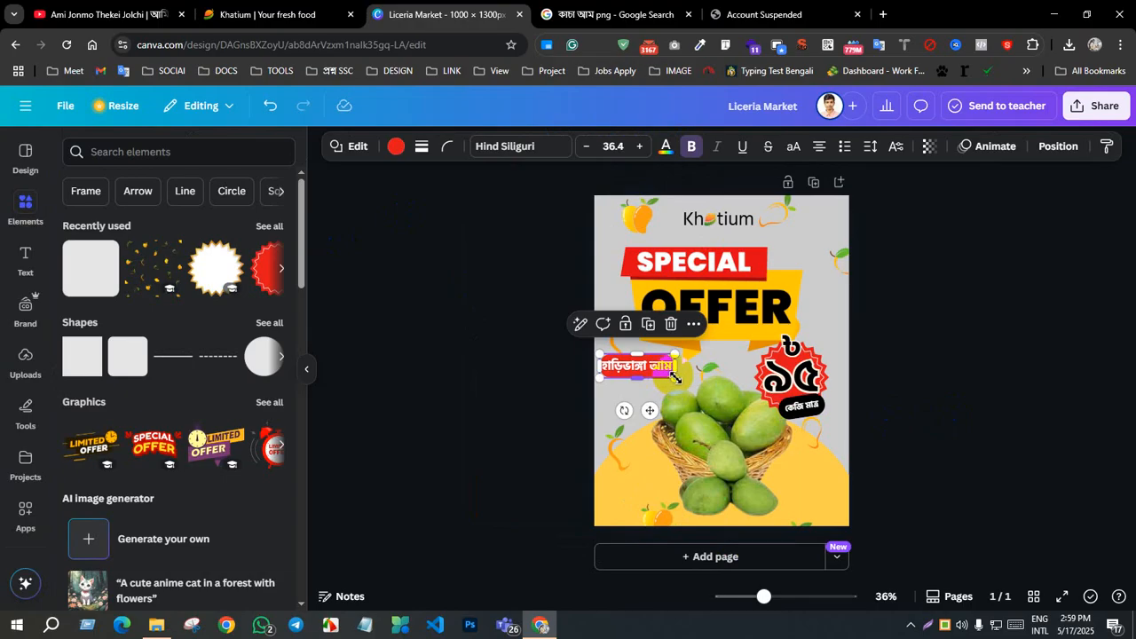
{"action": "left_click_drag", "start_coordinate": [683, 380], "coordinate": [700, 380]}
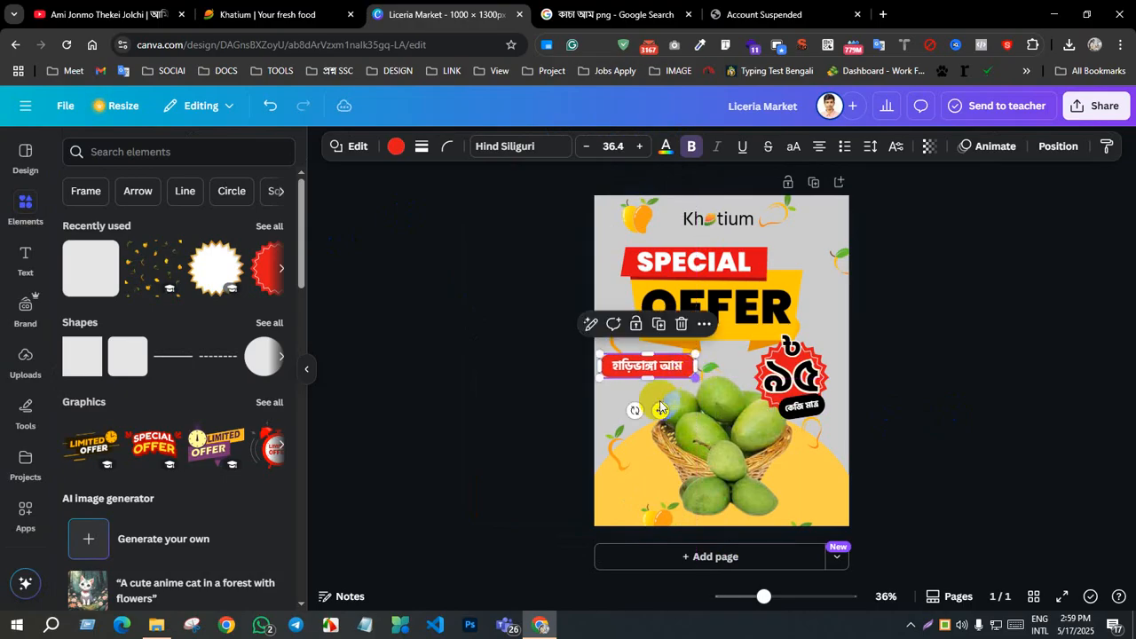
{"action": "left_click", "coordinate": [945, 406]}
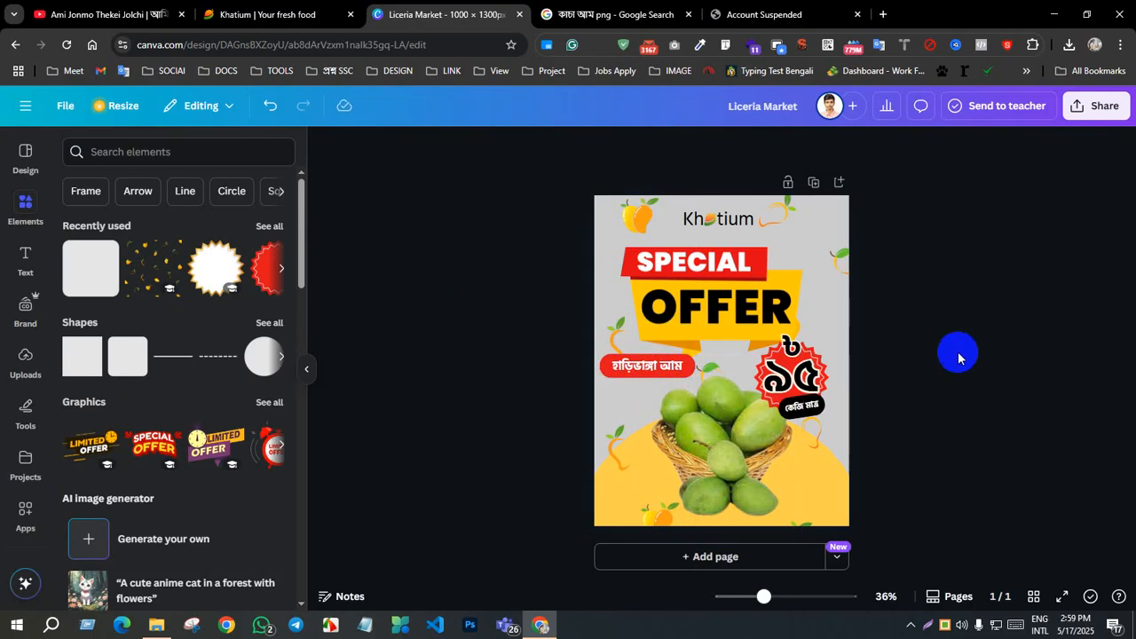
Step: Try tilting the হাড়িভাঙ্গা আম bar steeply upward and placing it diagonally beside the mango basket's upper left
{"action": "left_click", "coordinate": [666, 369]}
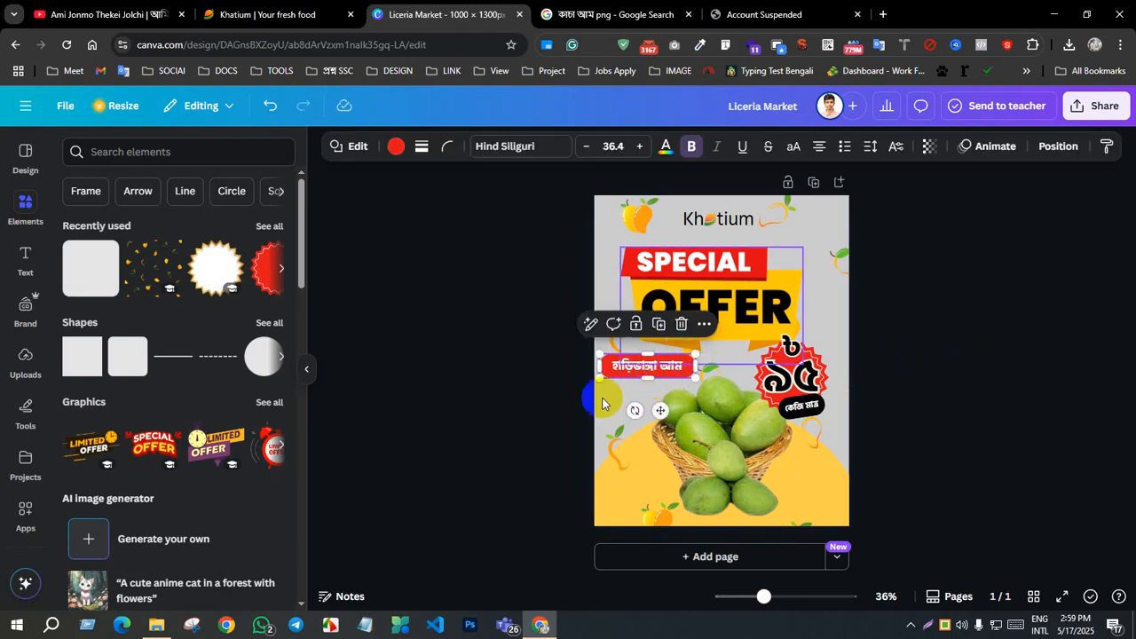
{"action": "left_click_drag", "start_coordinate": [635, 411], "coordinate": [631, 413]}
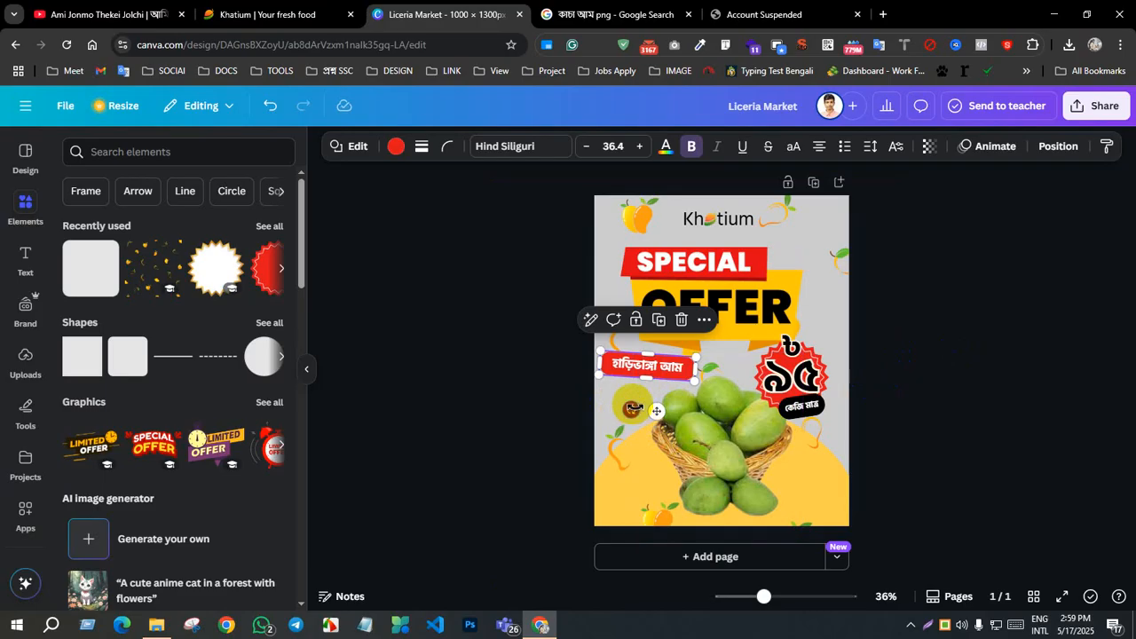
{"action": "left_click_drag", "start_coordinate": [633, 411], "coordinate": [673, 405]}
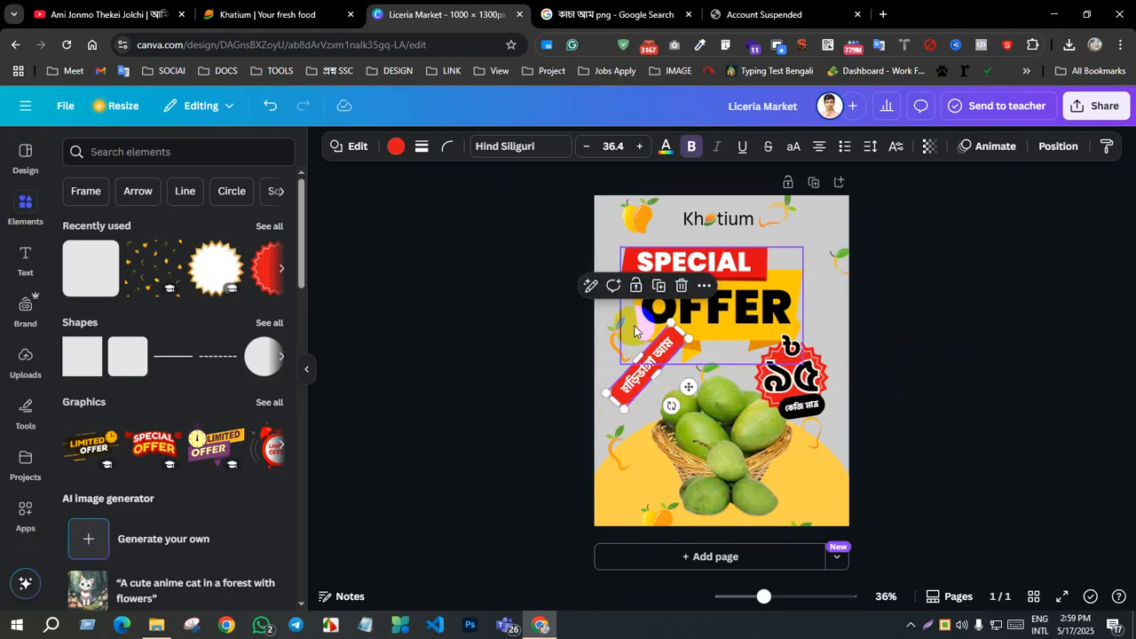
{"action": "left_click", "coordinate": [941, 295]}
{"action": "left_click_drag", "start_coordinate": [659, 354], "coordinate": [648, 378]}
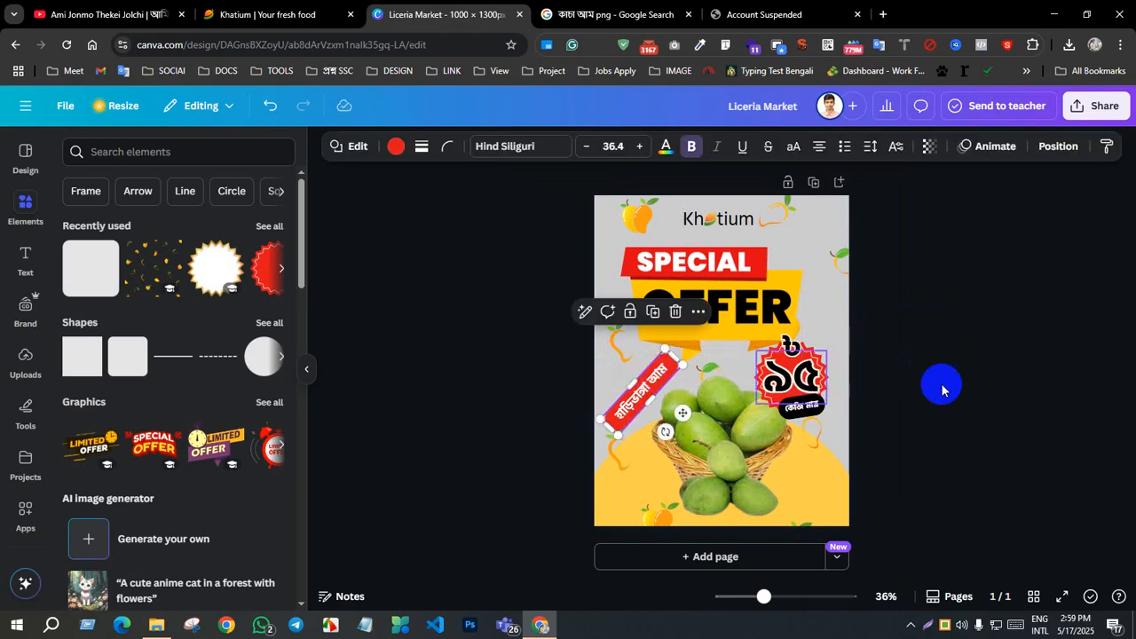
{"action": "left_click", "coordinate": [955, 388]}
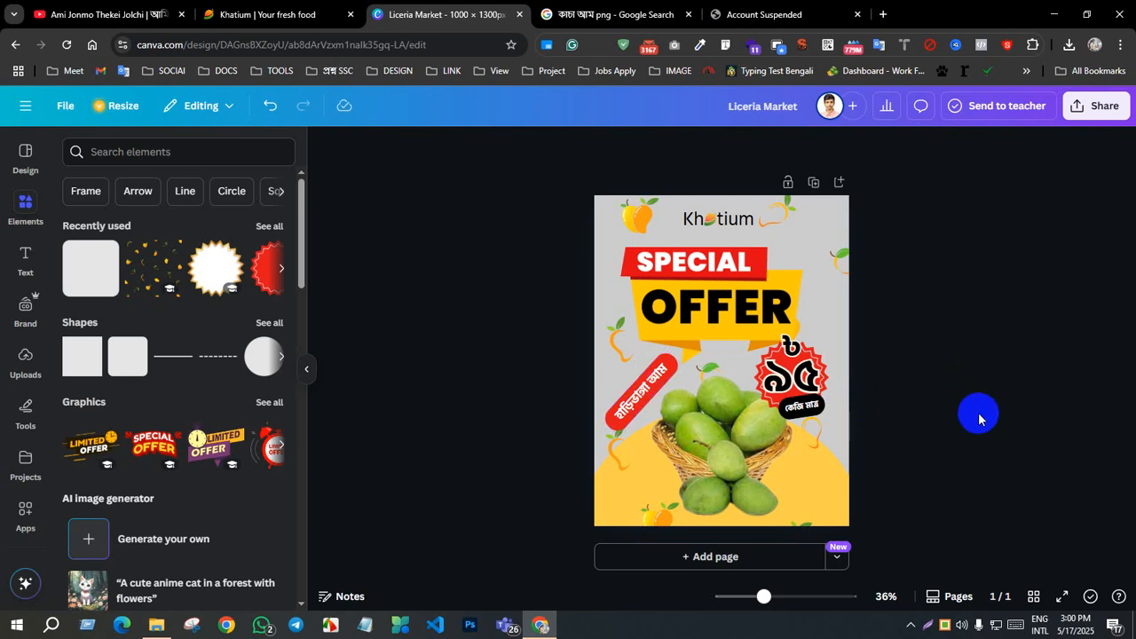
Step: Shrink the special-offer banner and centre it just below the Khatium logo
{"action": "left_click", "coordinate": [755, 297]}
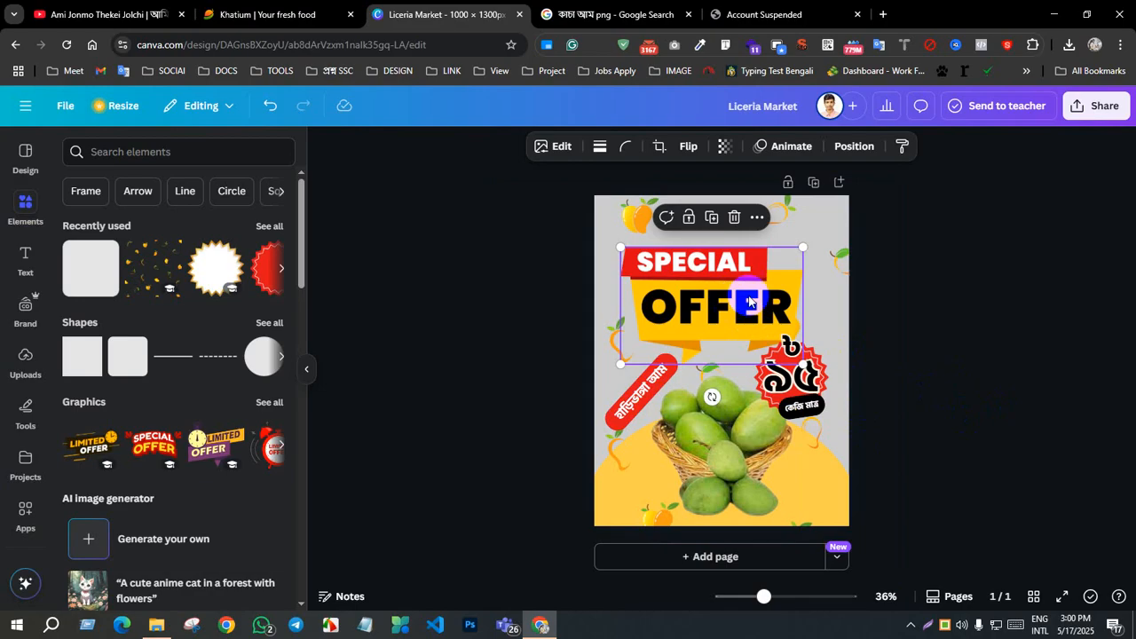
{"action": "left_click_drag", "start_coordinate": [770, 293], "coordinate": [735, 292]}
{"action": "left_click_drag", "start_coordinate": [704, 338], "coordinate": [743, 283]}
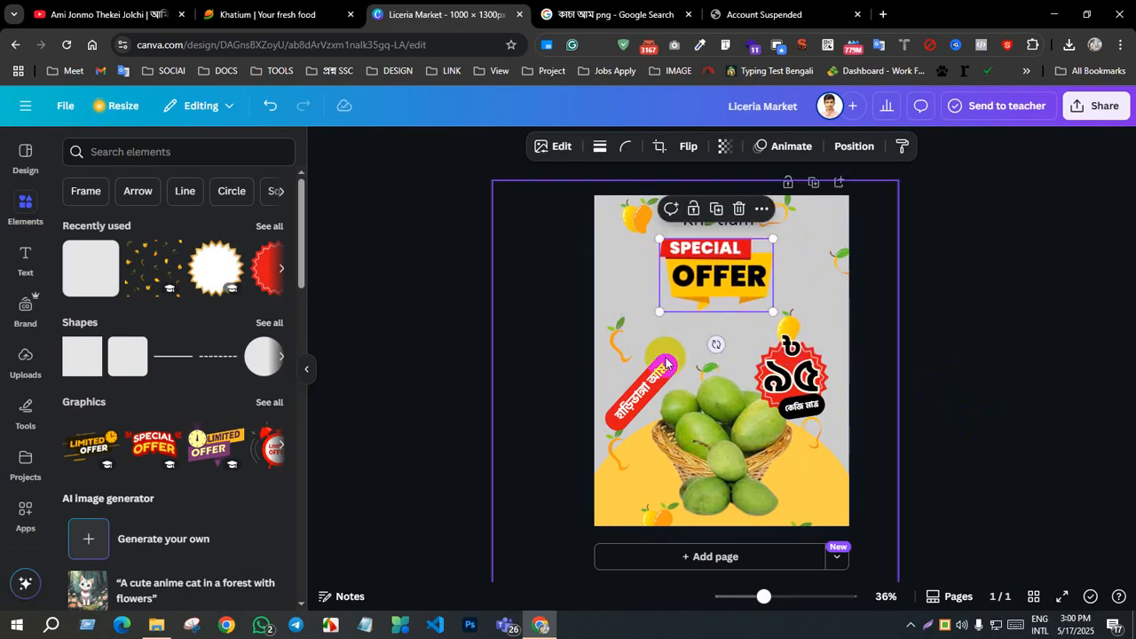
Step: Rotate the হাড়িভাঙ্গা আম bar back to horizontal and place it directly beneath the special-offer banner
{"action": "left_click_drag", "start_coordinate": [660, 380], "coordinate": [714, 340]}
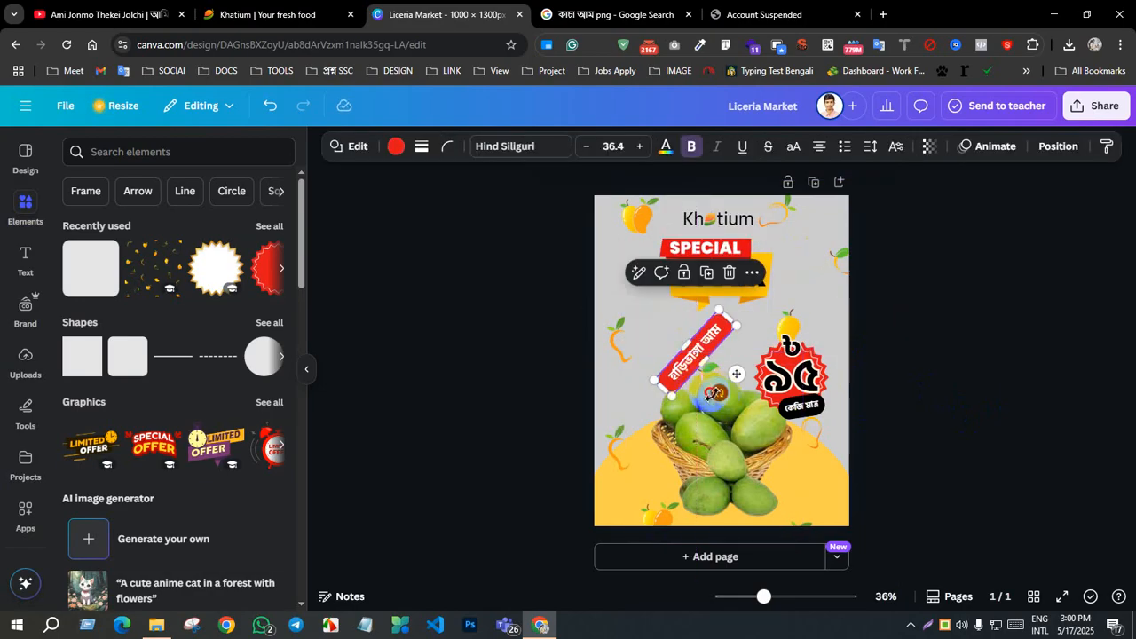
{"action": "left_click_drag", "start_coordinate": [721, 379], "coordinate": [690, 393]}
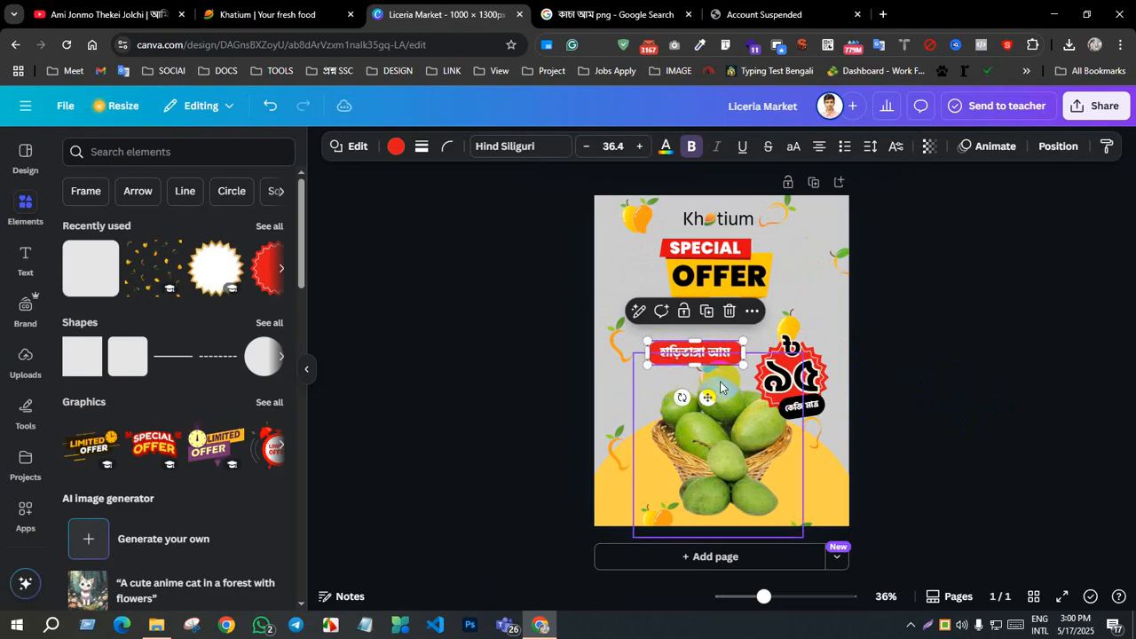
{"action": "left_click_drag", "start_coordinate": [724, 354], "coordinate": [787, 341]}
{"action": "left_click", "coordinate": [903, 346]}
{"action": "left_click", "coordinate": [918, 284]}
Step: Adjust the special-offer banner's size and position, and stretch the red bar below it to nearly the same width
{"action": "left_click", "coordinate": [724, 272]}
{"action": "left_click_drag", "start_coordinate": [732, 282], "coordinate": [729, 278]}
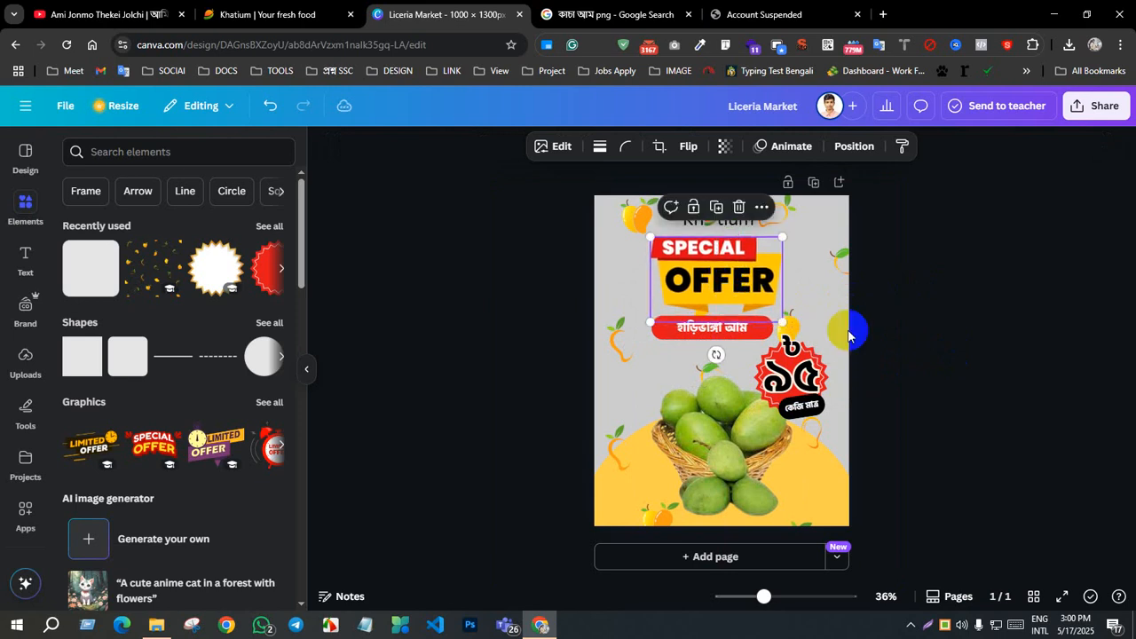
{"action": "left_click", "coordinate": [914, 333]}
{"action": "left_click_drag", "start_coordinate": [761, 335], "coordinate": [763, 334]}
{"action": "left_click_drag", "start_coordinate": [655, 341], "coordinate": [658, 346]}
Step: Enlarge the হাড়িভাঙ্গা আম text in the red bar to size 54.4
{"action": "double_click", "coordinate": [717, 335]}
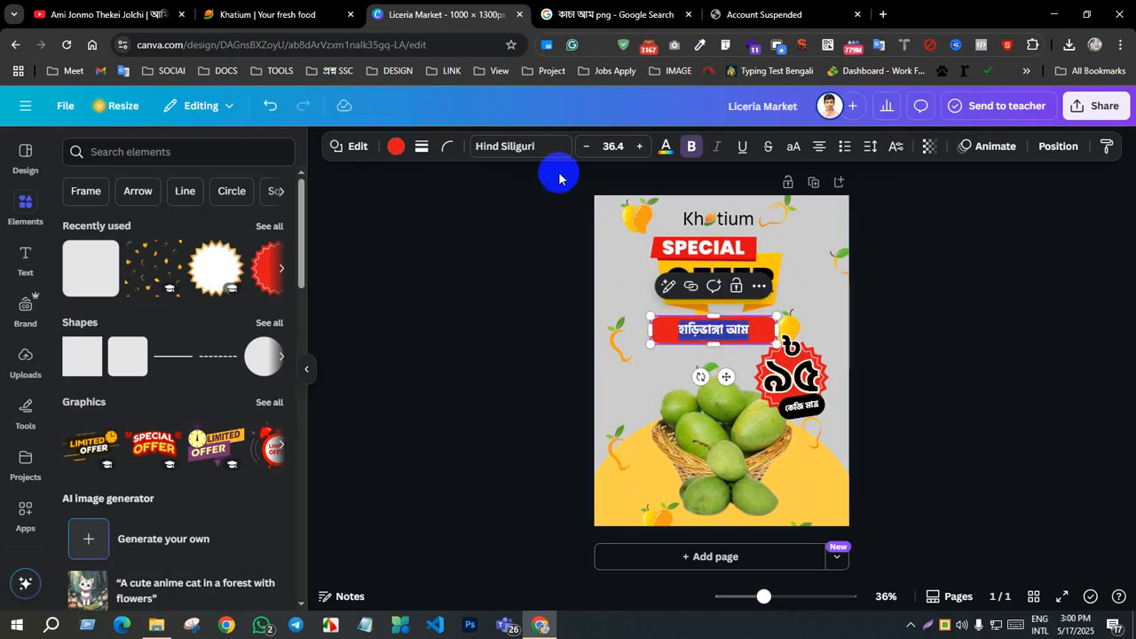
{"action": "left_click", "coordinate": [587, 147]}
{"action": "left_click", "coordinate": [588, 148]}
{"action": "left_click", "coordinate": [587, 147]}
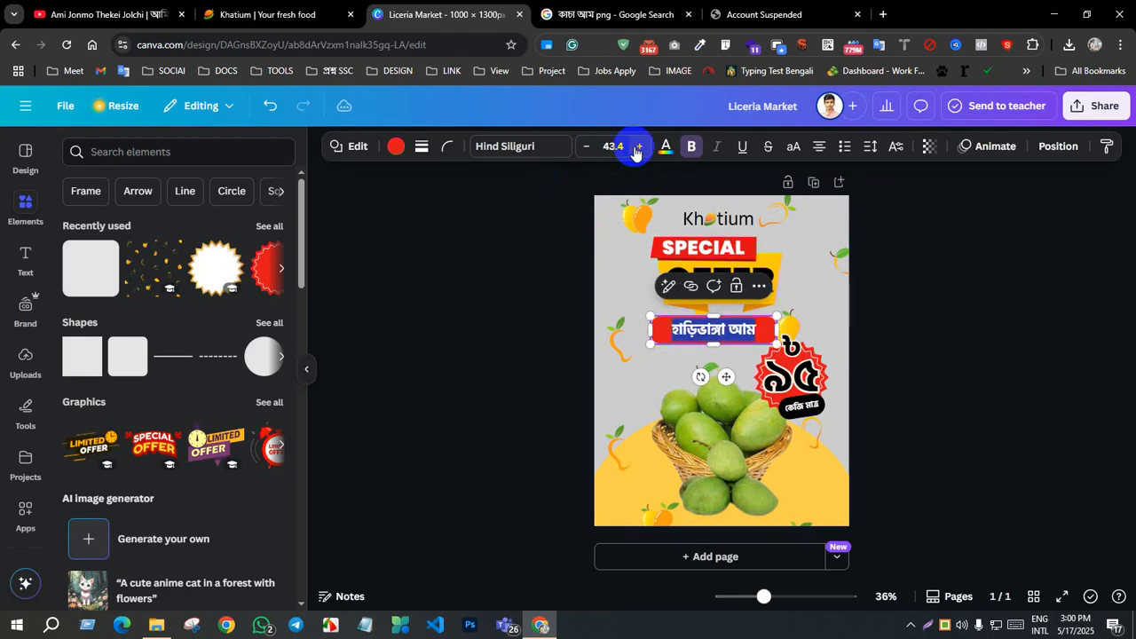
{"action": "left_click", "coordinate": [637, 147]}
{"action": "left_click", "coordinate": [637, 147]}
{"action": "left_click", "coordinate": [638, 147]}
{"action": "left_click", "coordinate": [637, 148]}
{"action": "left_click", "coordinate": [637, 148]}
{"action": "left_click", "coordinate": [638, 148]}
{"action": "left_click", "coordinate": [637, 147]}
{"action": "left_click", "coordinate": [638, 147]}
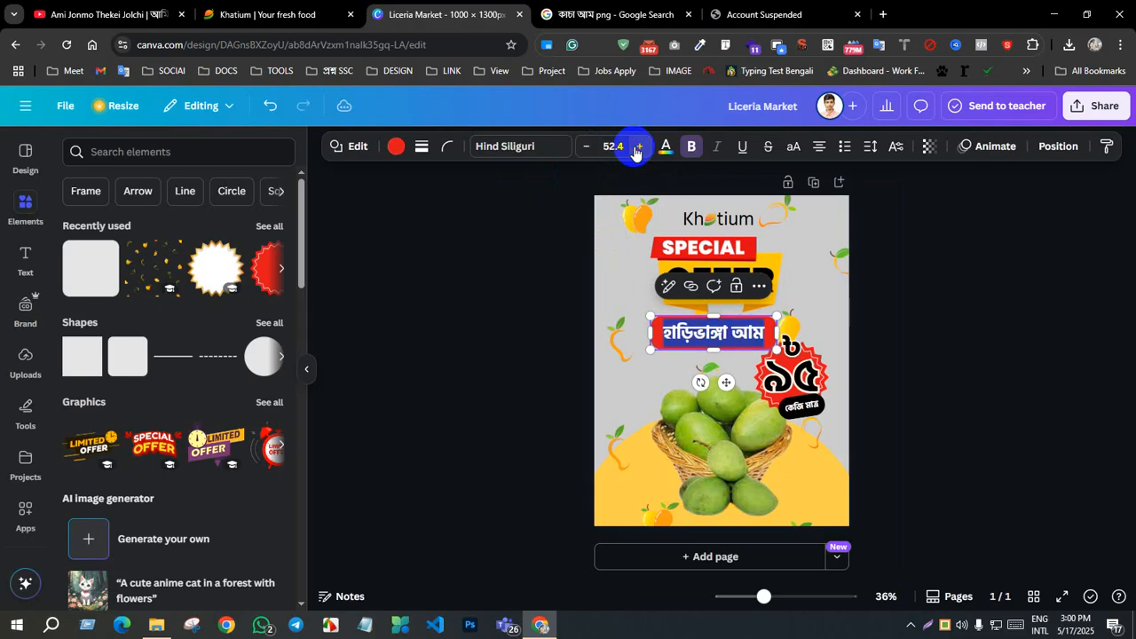
{"action": "left_click", "coordinate": [637, 148]}
{"action": "left_click", "coordinate": [638, 148]}
{"action": "left_click", "coordinate": [1033, 337]}
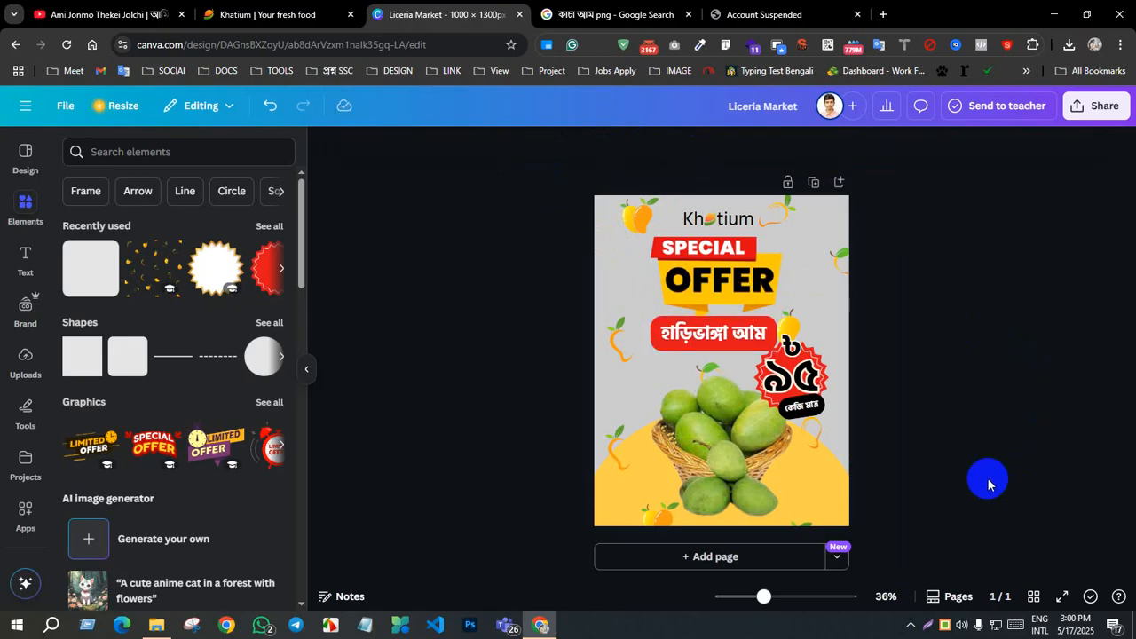
Step: Move the special-offer banner toward the poster's left side and lower the red bar to sit beside the price badge
{"action": "mouse_move", "coordinate": [731, 340]}
{"action": "left_mouse_down"}
{"action": "mouse_move", "coordinate": [701, 342]}
{"action": "mouse_move", "coordinate": [748, 337]}
{"action": "left_mouse_up"}
{"action": "left_click", "coordinate": [1069, 400]}
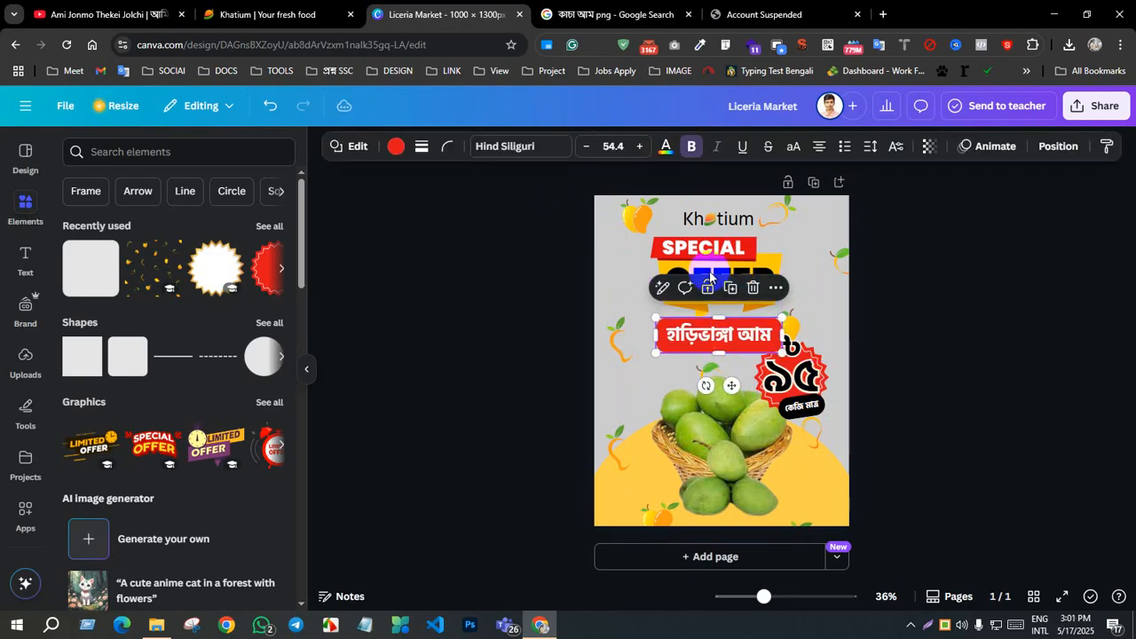
{"action": "left_click_drag", "start_coordinate": [735, 270], "coordinate": [701, 269]}
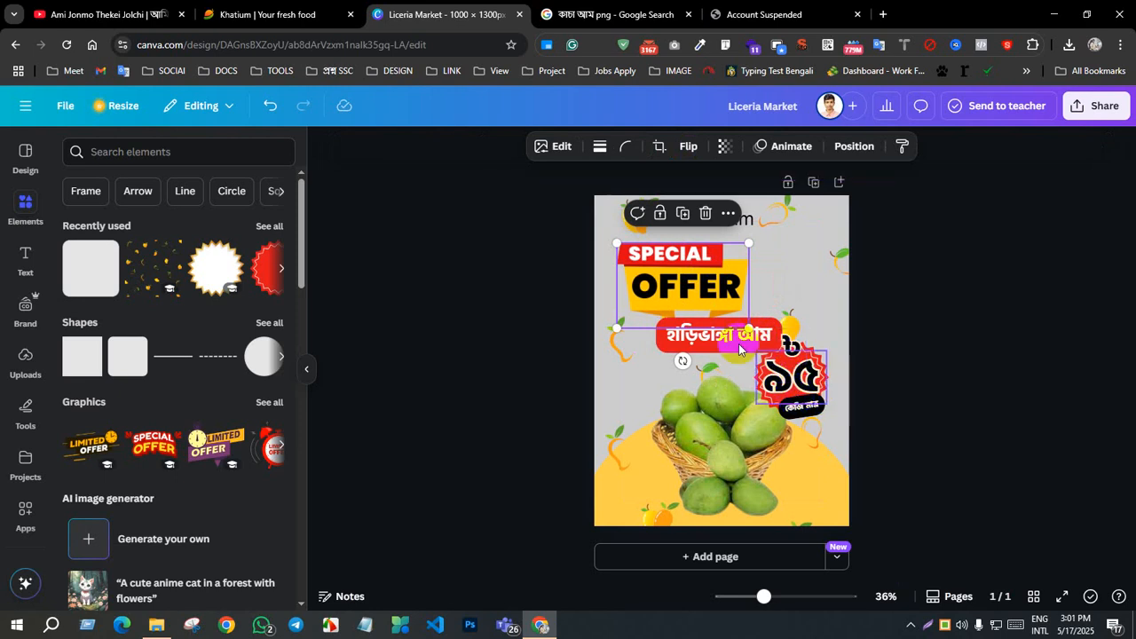
{"action": "left_click_drag", "start_coordinate": [730, 343], "coordinate": [707, 359]}
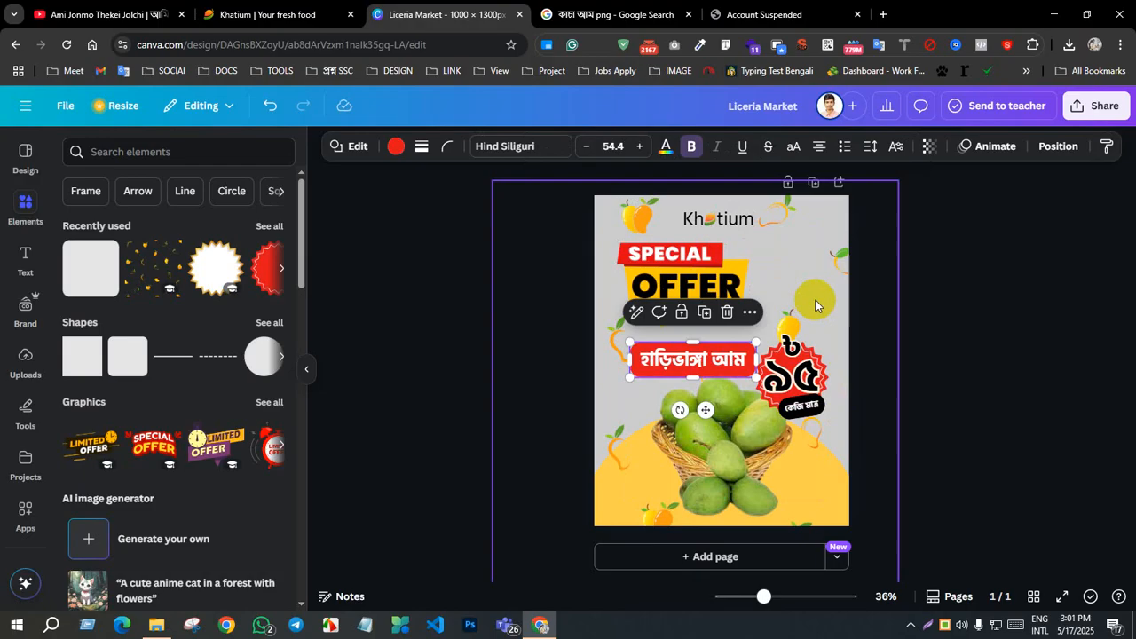
Step: Nudge the ৯৫ price badge and its কেজি মাত্র label slightly upward
{"action": "left_click_drag", "start_coordinate": [816, 357], "coordinate": [811, 408]}
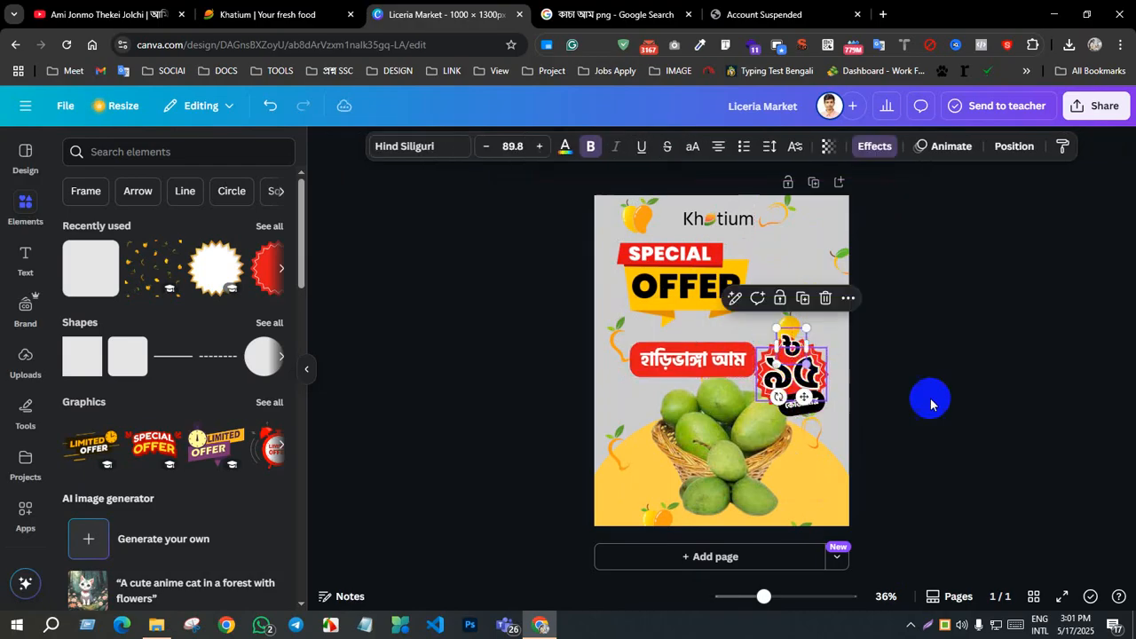
{"action": "left_click", "coordinate": [988, 412]}
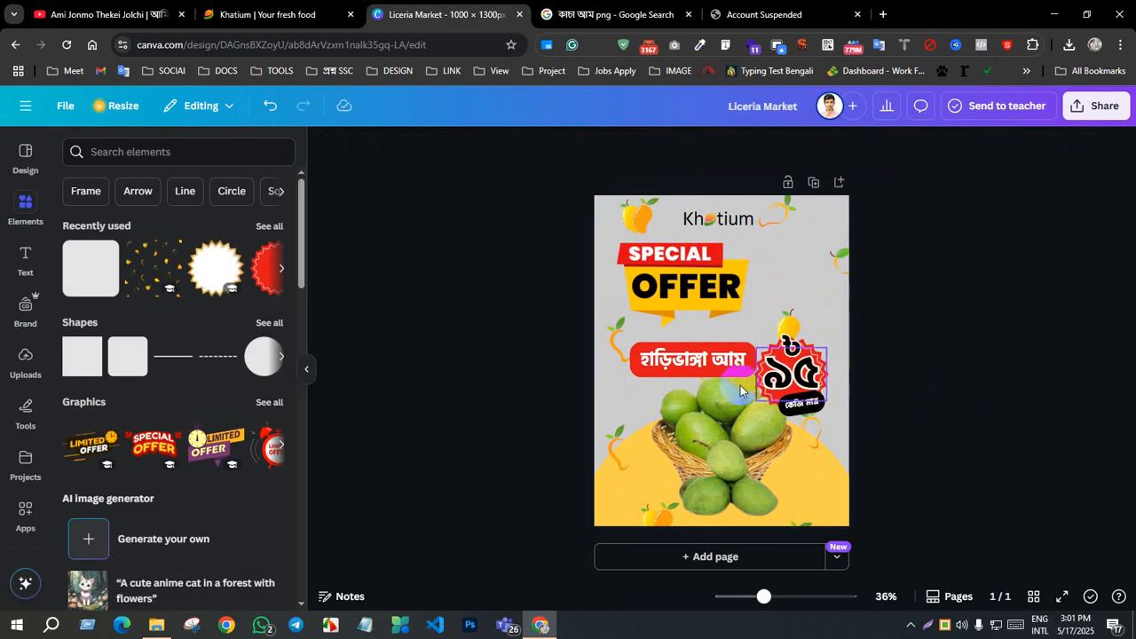
Step: Centre the special-offer banner under the logo again and align the red bar between it and the basket, close to the price badge
{"action": "left_click", "coordinate": [696, 359]}
{"action": "left_click_drag", "start_coordinate": [705, 277], "coordinate": [744, 281]}
{"action": "left_click", "coordinate": [1017, 355]}
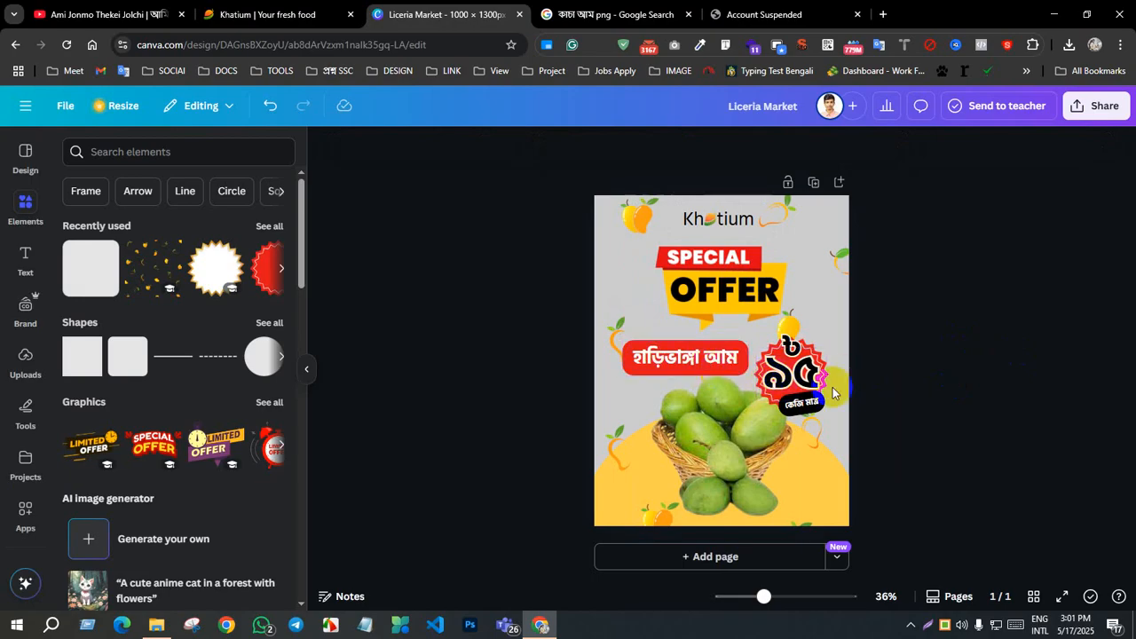
{"action": "left_click", "coordinate": [709, 361]}
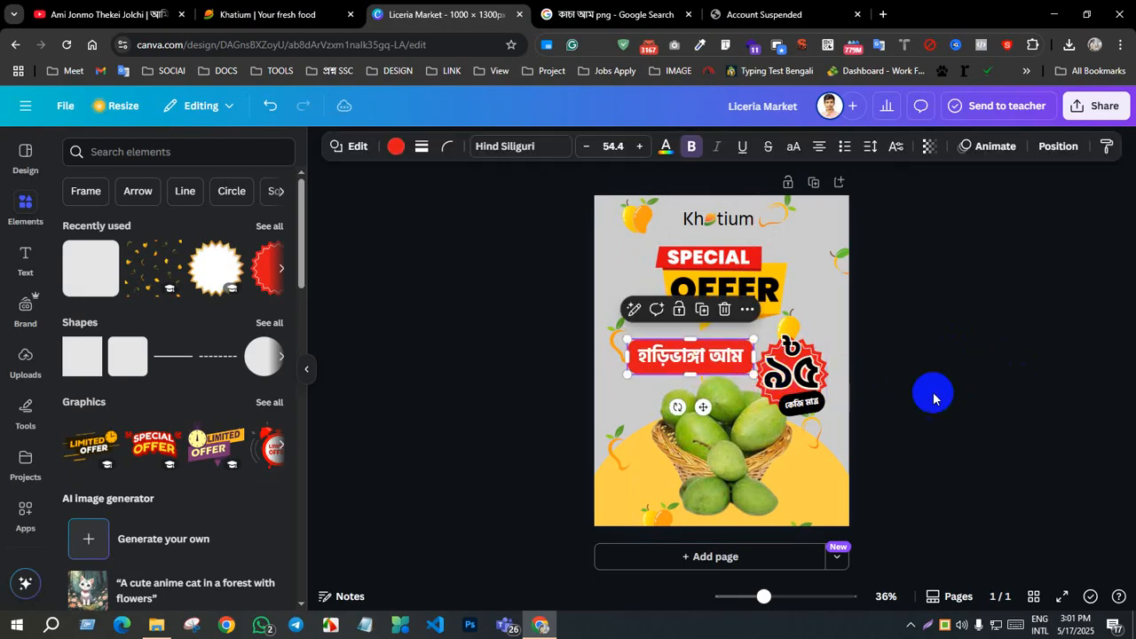
{"action": "left_click", "coordinate": [895, 406]}
Step: Try several fill colours on the হাড়িভাঙ্গা আম bar and settle on the dark green from the mango photo colours
{"action": "left_click", "coordinate": [736, 355]}
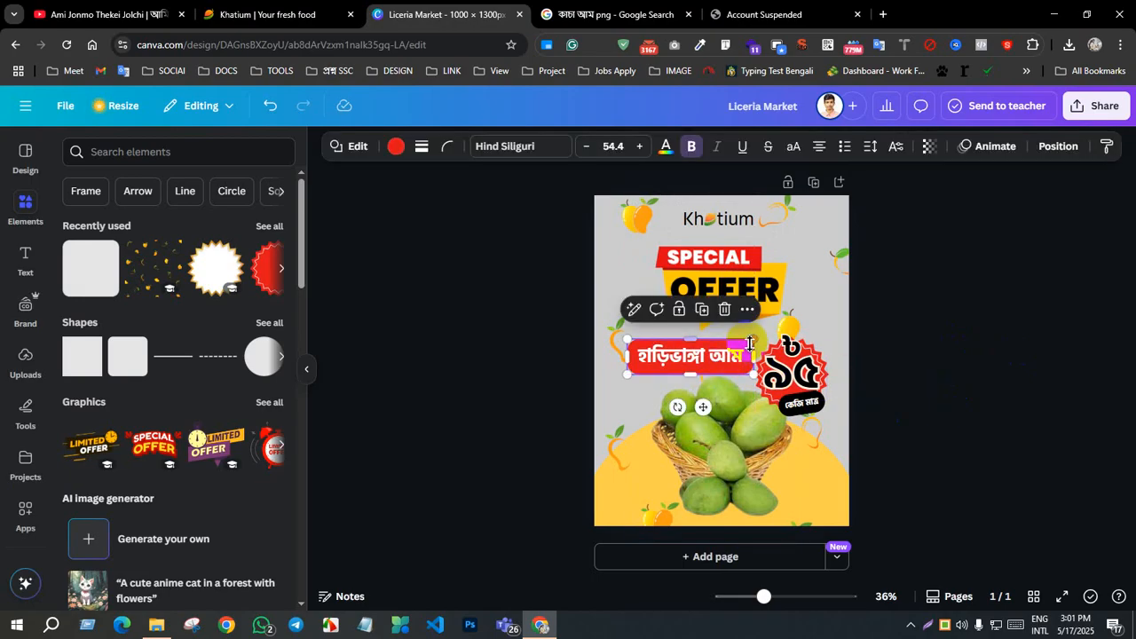
{"action": "left_click", "coordinate": [395, 147]}
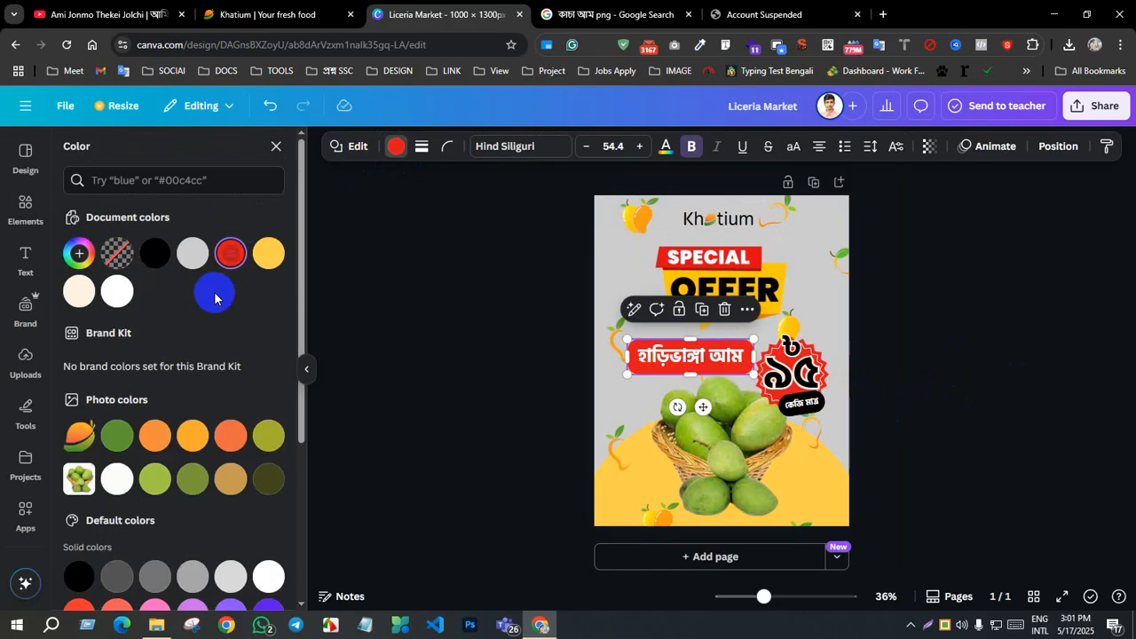
{"action": "left_click", "coordinate": [270, 253]}
{"action": "left_click", "coordinate": [192, 435]}
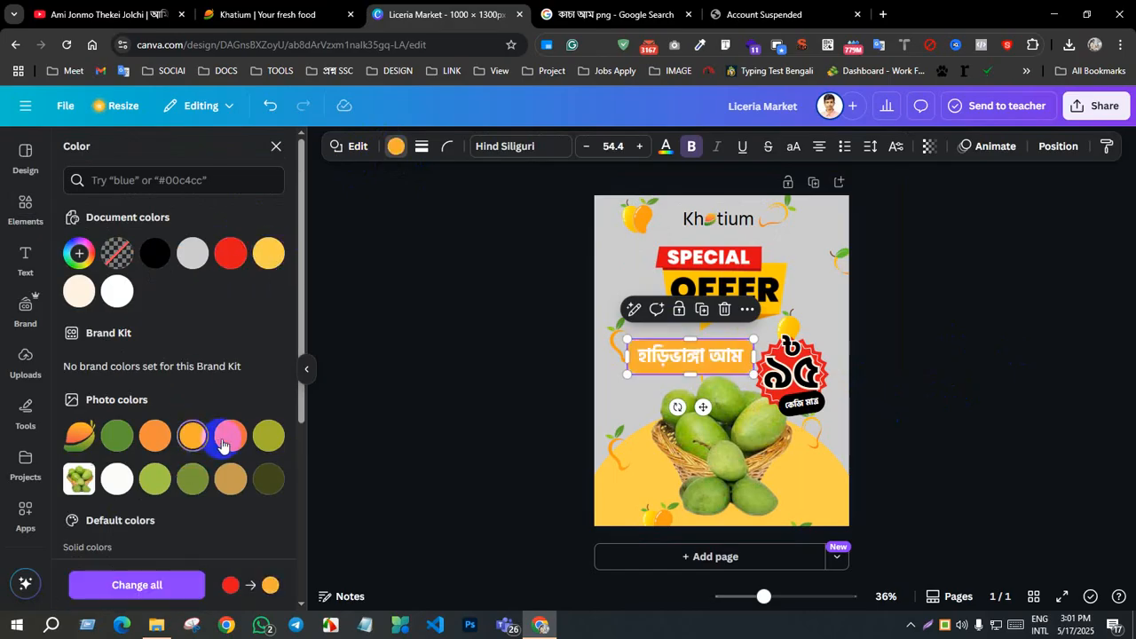
{"action": "left_click", "coordinate": [230, 435]}
{"action": "left_click", "coordinate": [118, 437]}
{"action": "left_click", "coordinate": [155, 480]}
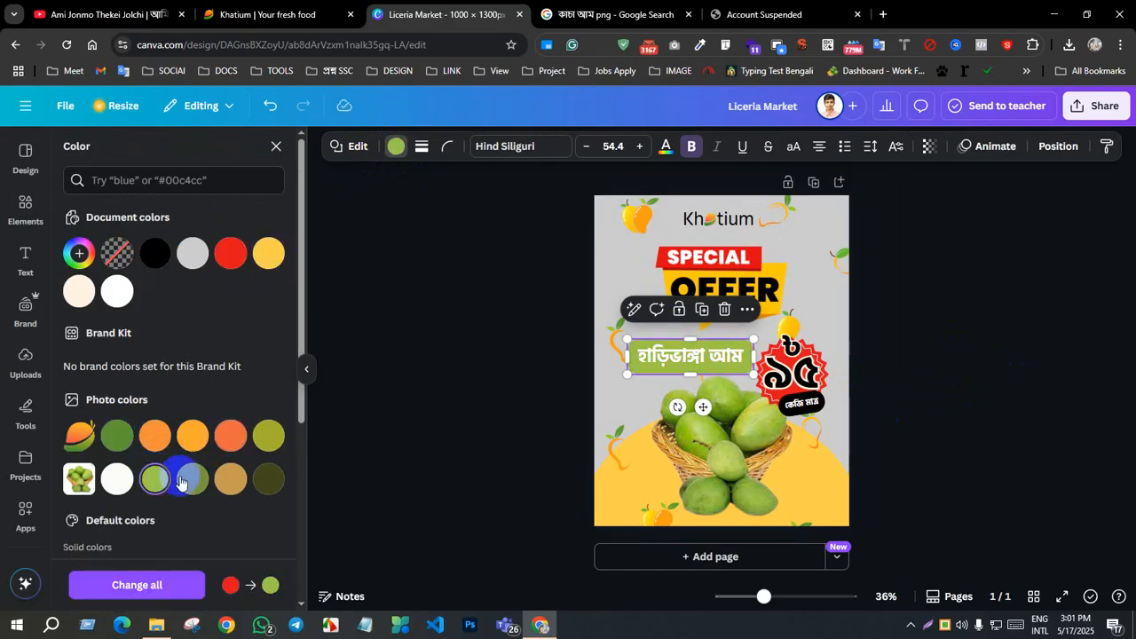
{"action": "left_click", "coordinate": [116, 435]}
{"action": "left_click", "coordinate": [1078, 425]}
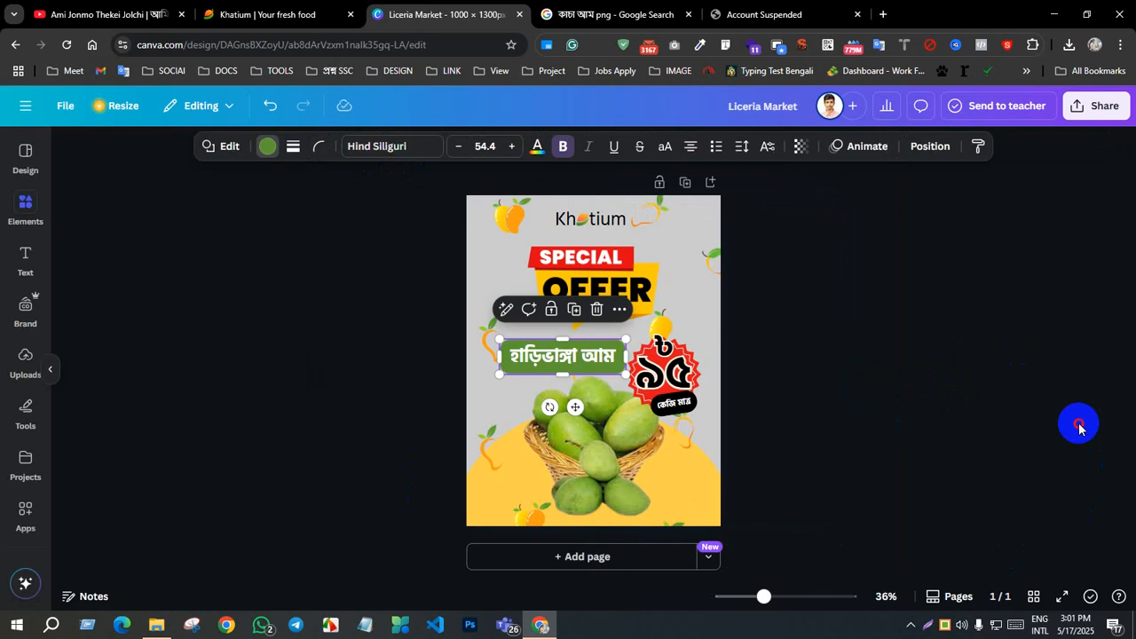
{"action": "left_click", "coordinate": [688, 360]}
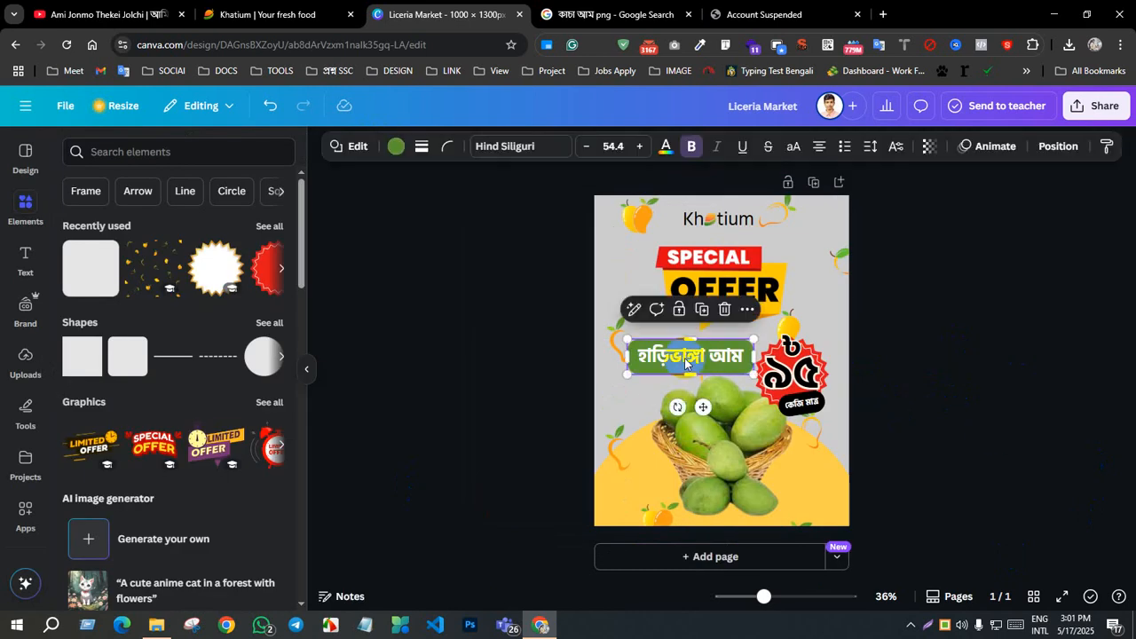
Step: Fill the হাড়িভাঙ্গা আম bar with black from the document colours
{"action": "left_click", "coordinate": [394, 147]}
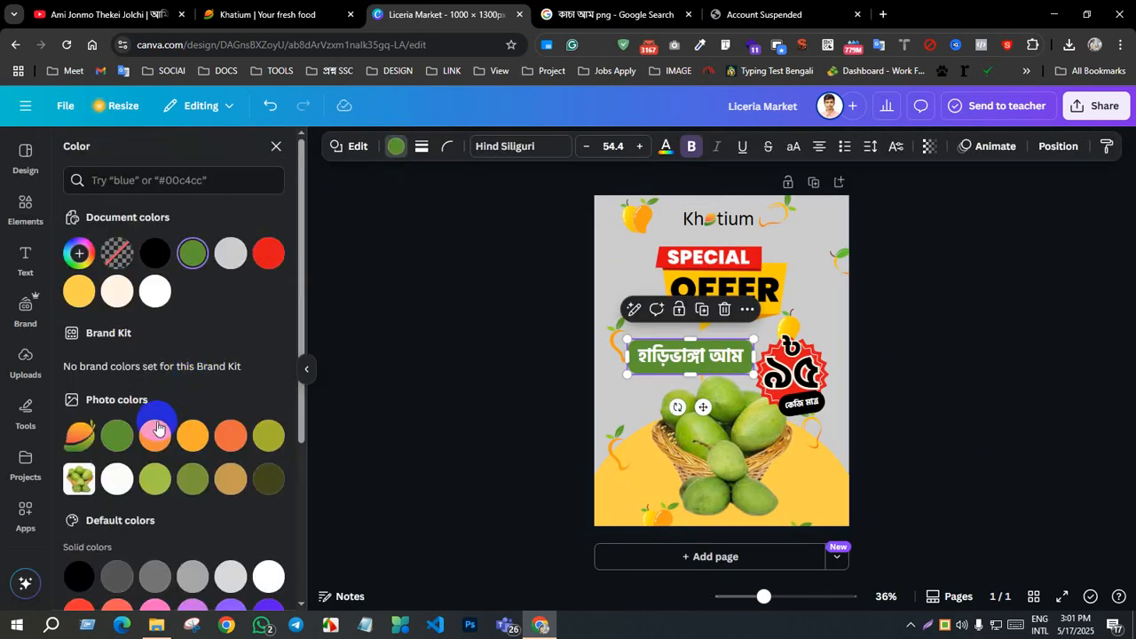
{"action": "scroll", "coordinate": [158, 432], "scroll_direction": "down", "scroll_amount": 2}
{"action": "scroll", "coordinate": [152, 394], "scroll_direction": "up", "scroll_amount": 2}
{"action": "left_click", "coordinate": [158, 253]}
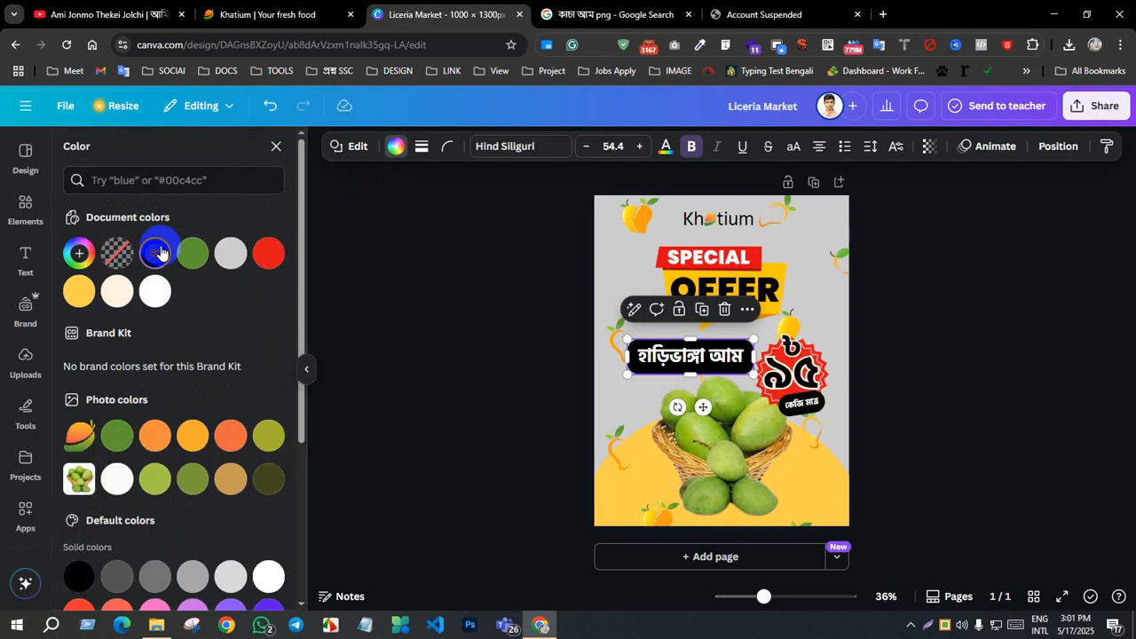
{"action": "left_click", "coordinate": [940, 398]}
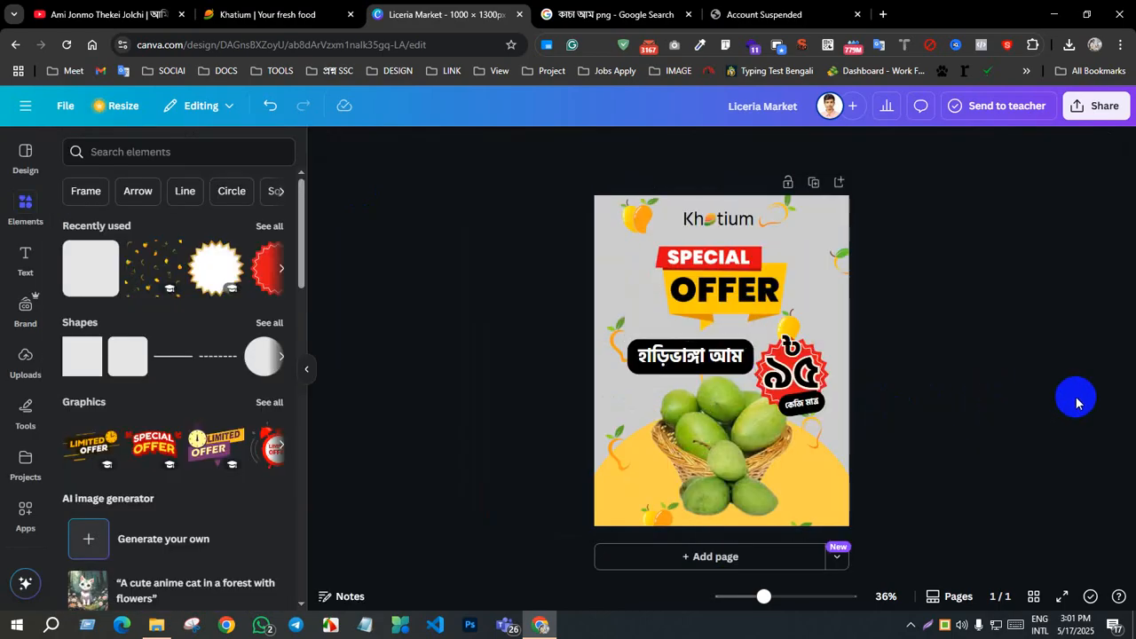
Step: Change the হাড়িভাঙ্গা আম text colour to the red from the document colours
{"action": "left_click", "coordinate": [706, 356]}
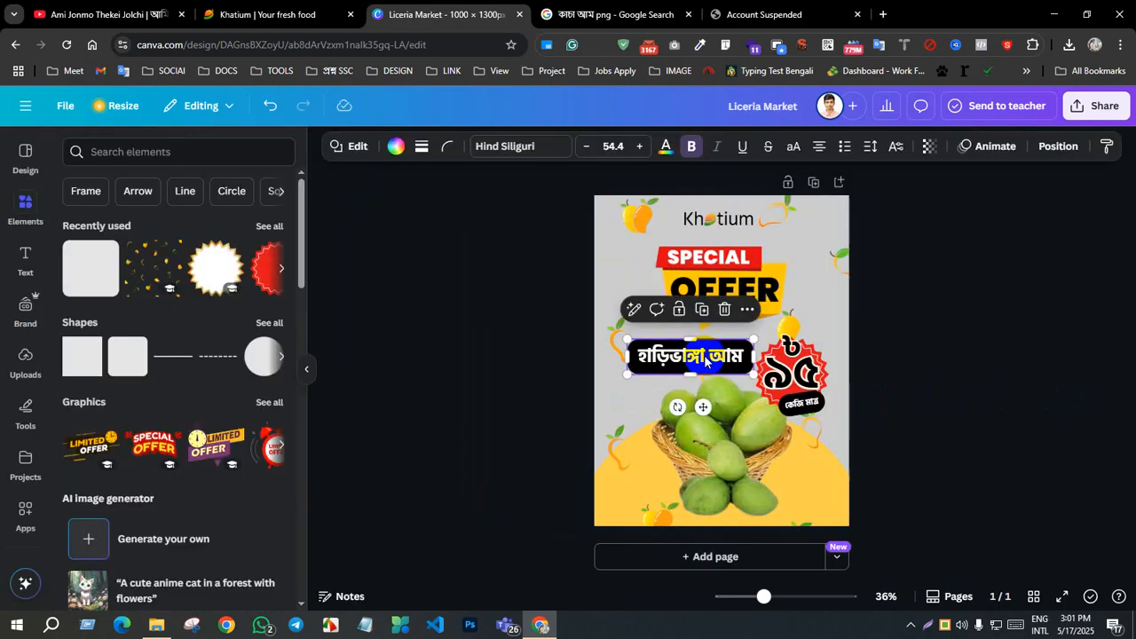
{"action": "left_click", "coordinate": [706, 355]}
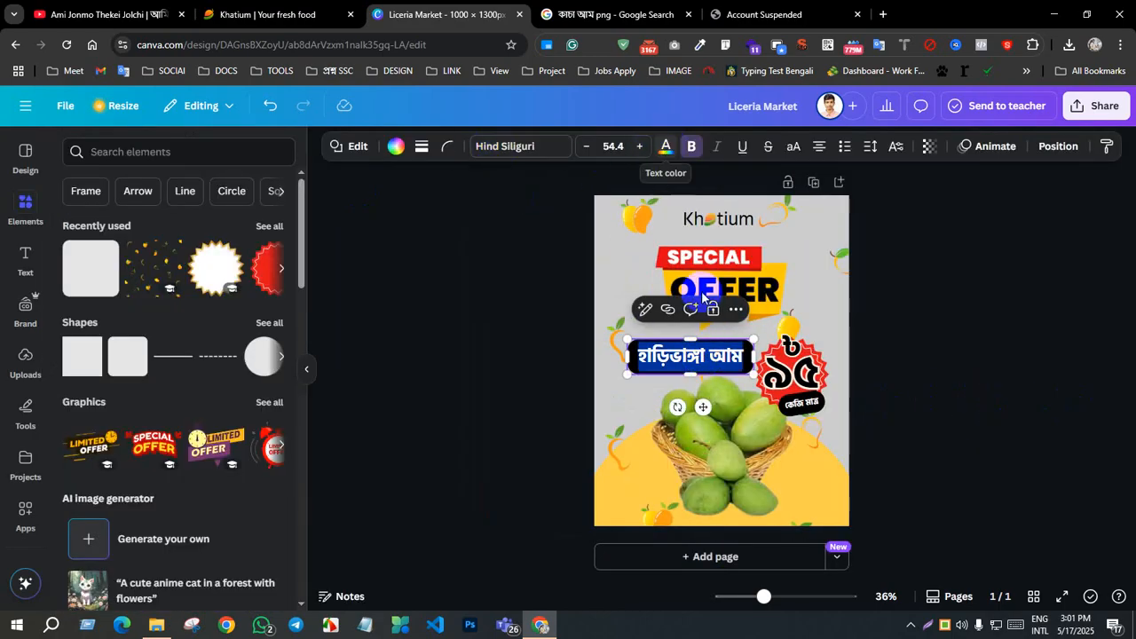
{"action": "left_click", "coordinate": [666, 146]}
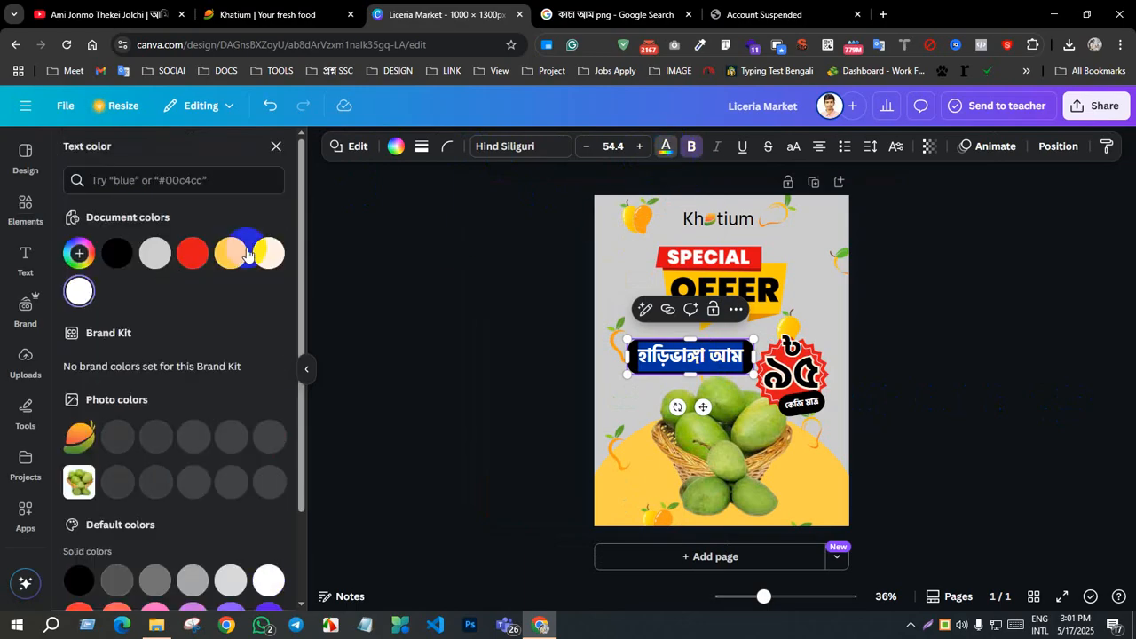
{"action": "left_click", "coordinate": [950, 375]}
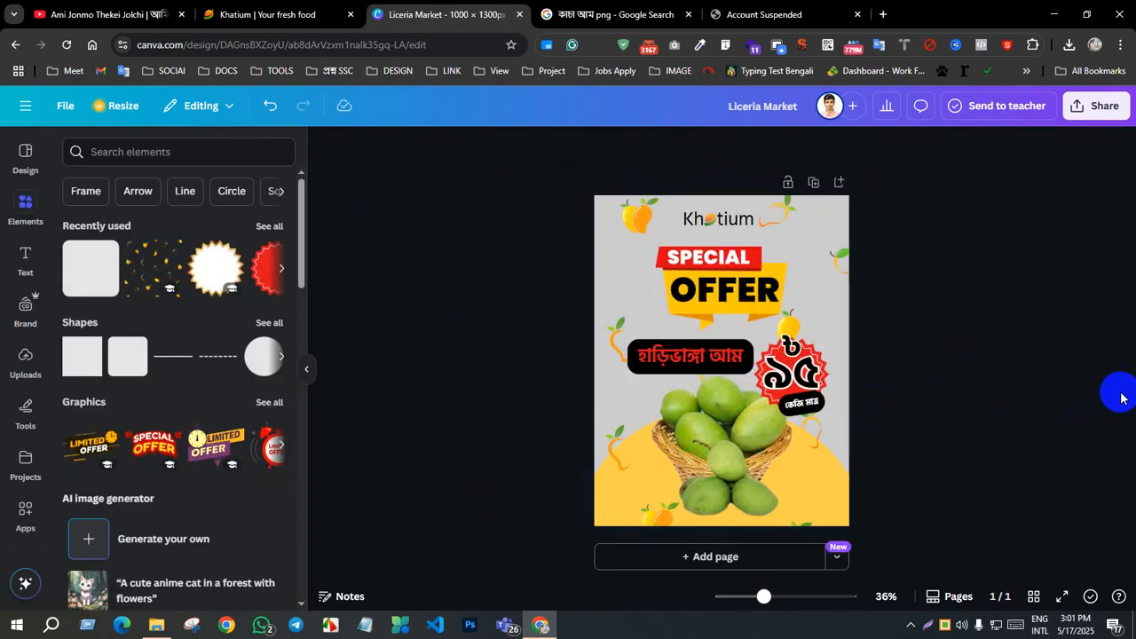
{"action": "left_click", "coordinate": [717, 360]}
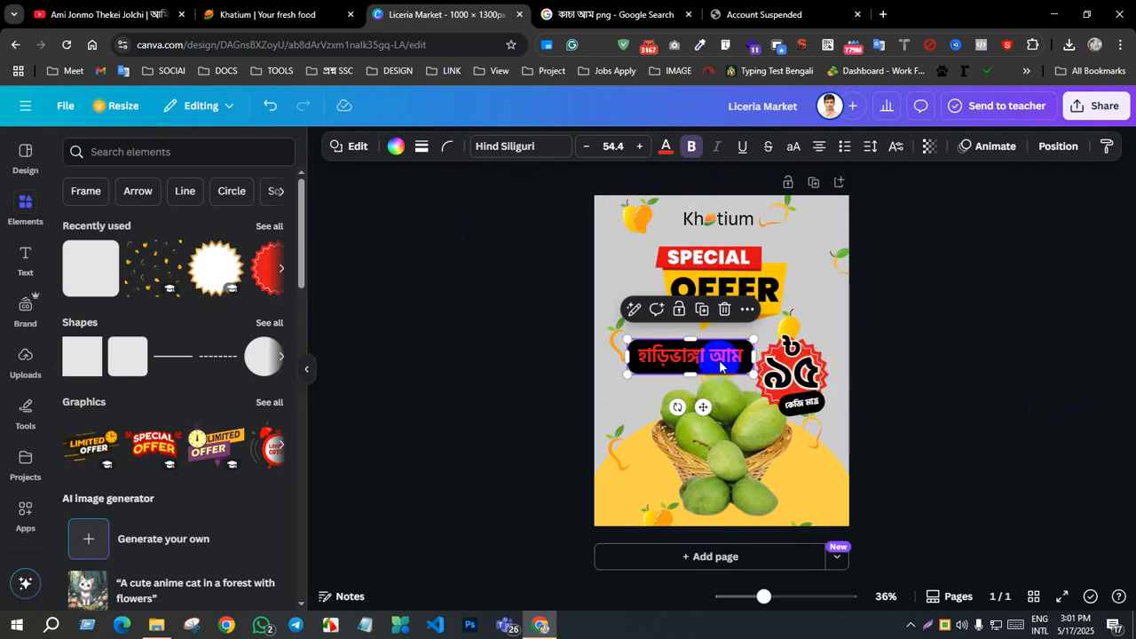
{"action": "left_click", "coordinate": [667, 147]}
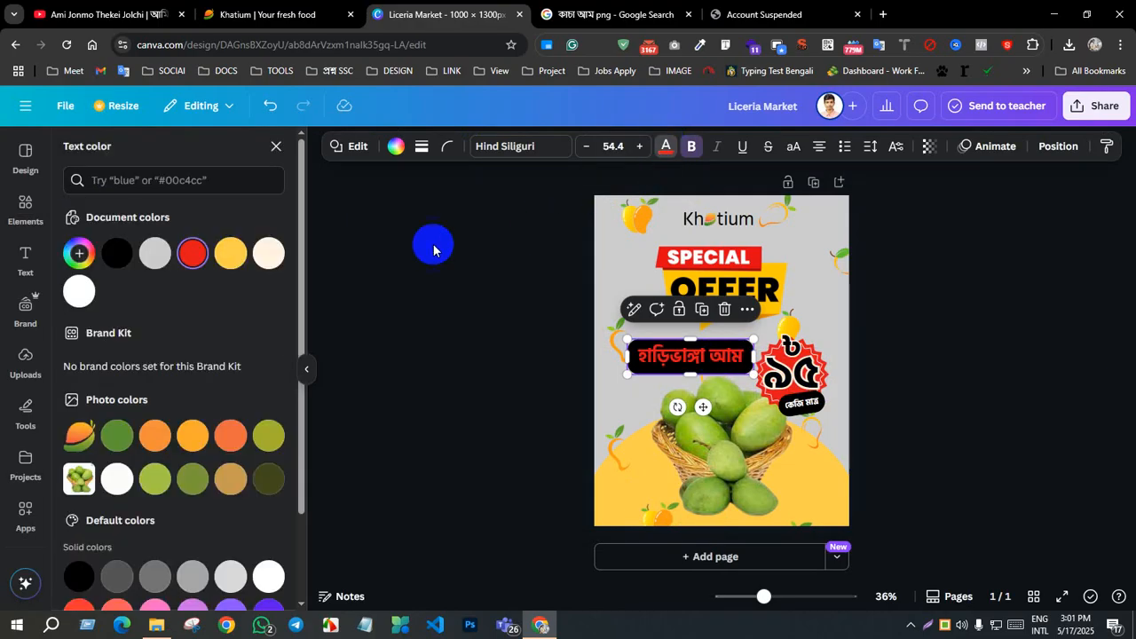
{"action": "left_click", "coordinate": [191, 253]}
Step: Fill the bar behind the হাড়িভাঙ্গা আম text with the document's red
{"action": "left_click", "coordinate": [396, 146]}
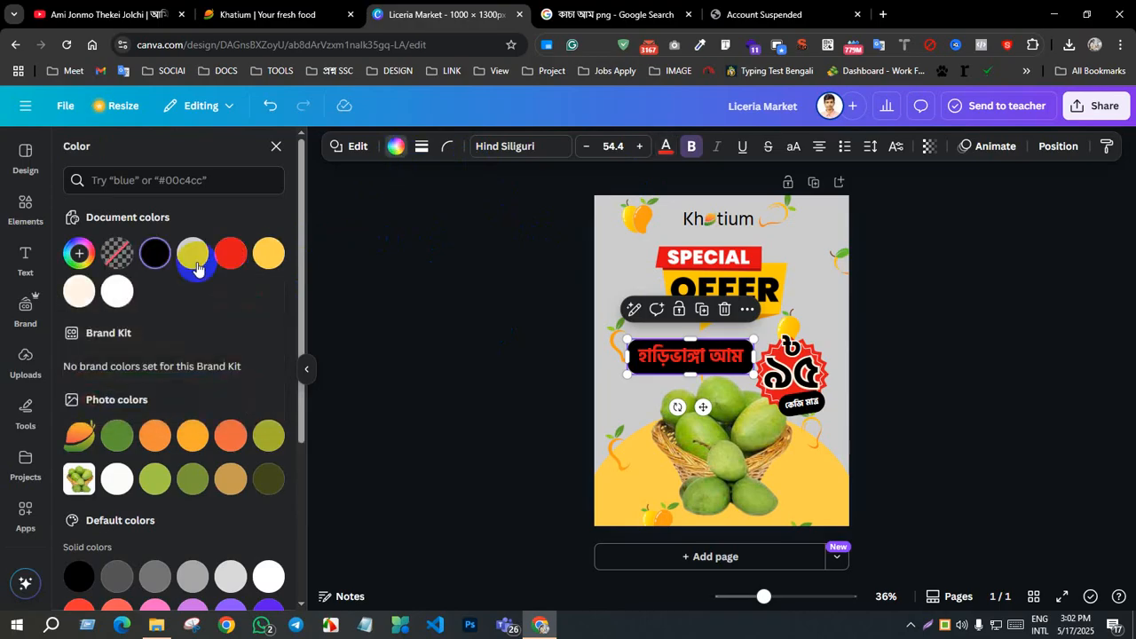
{"action": "left_click", "coordinate": [246, 256]}
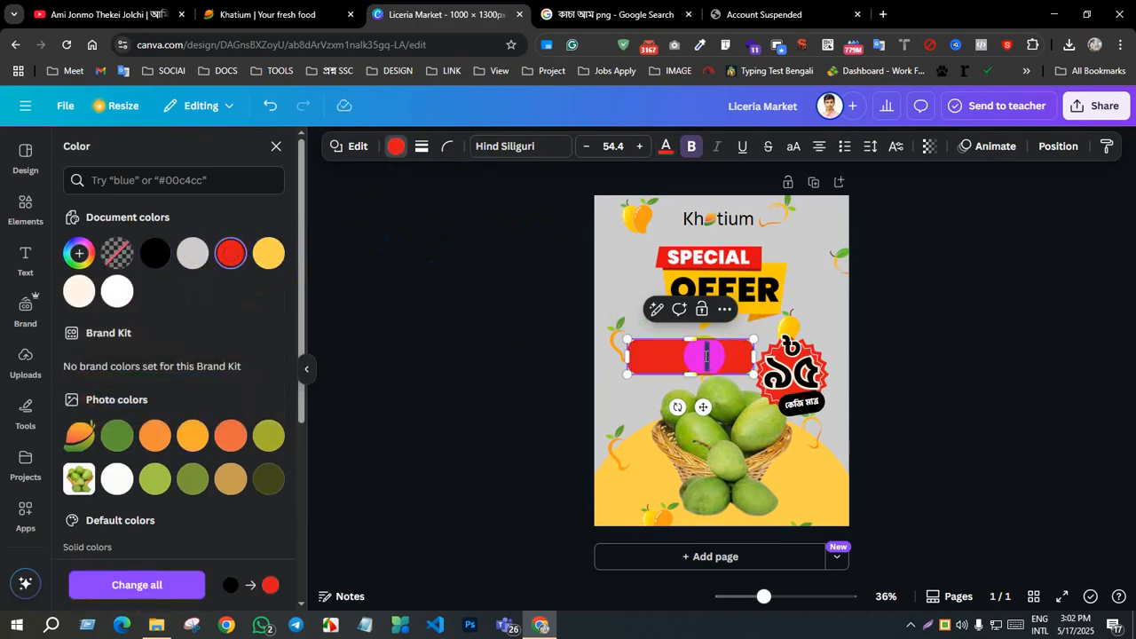
{"action": "right_click", "coordinate": [777, 376]}
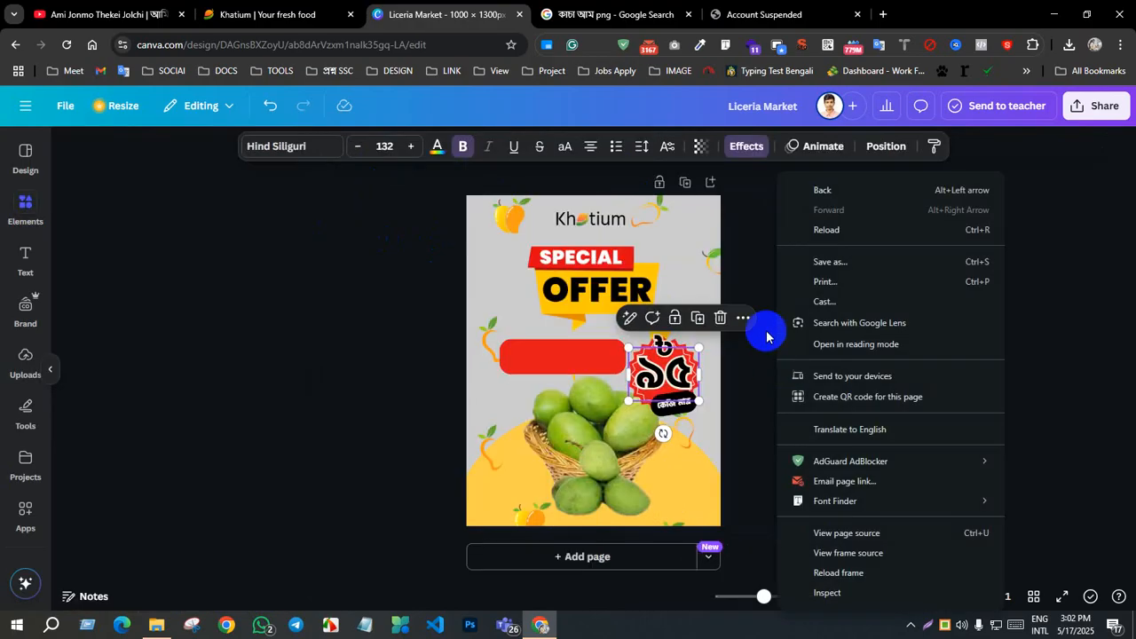
{"action": "left_click", "coordinate": [1067, 422]}
Step: Copy the ৯৫ price text's style onto the red bar's label and set the label's font size to 42
{"action": "double_click", "coordinate": [791, 379]}
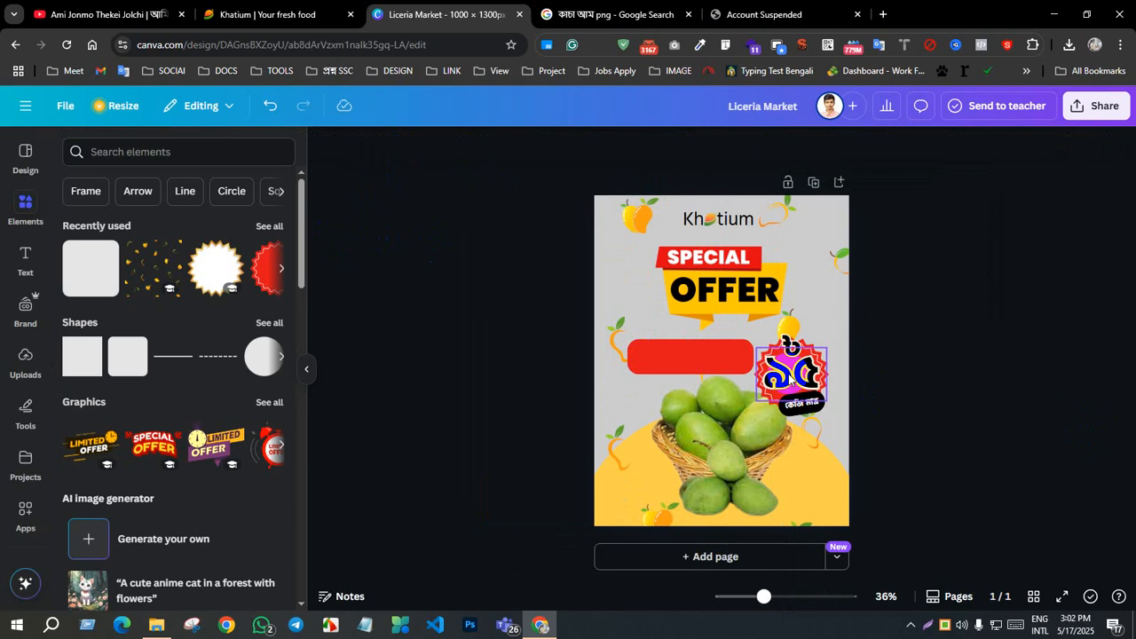
{"action": "right_click", "coordinate": [791, 377]}
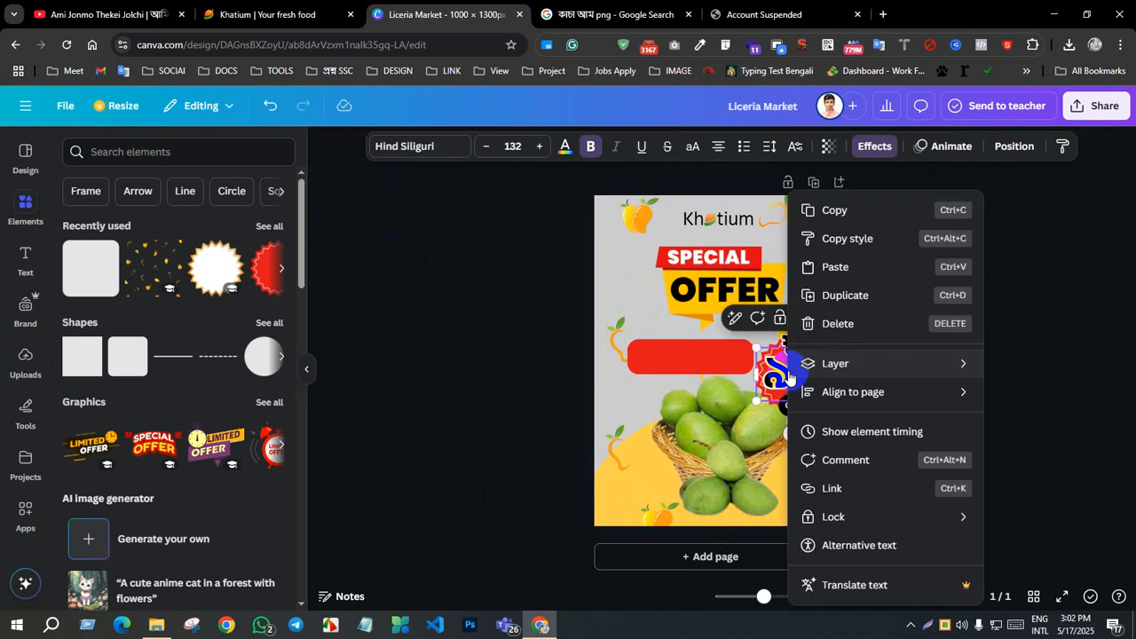
{"action": "left_click", "coordinate": [843, 240]}
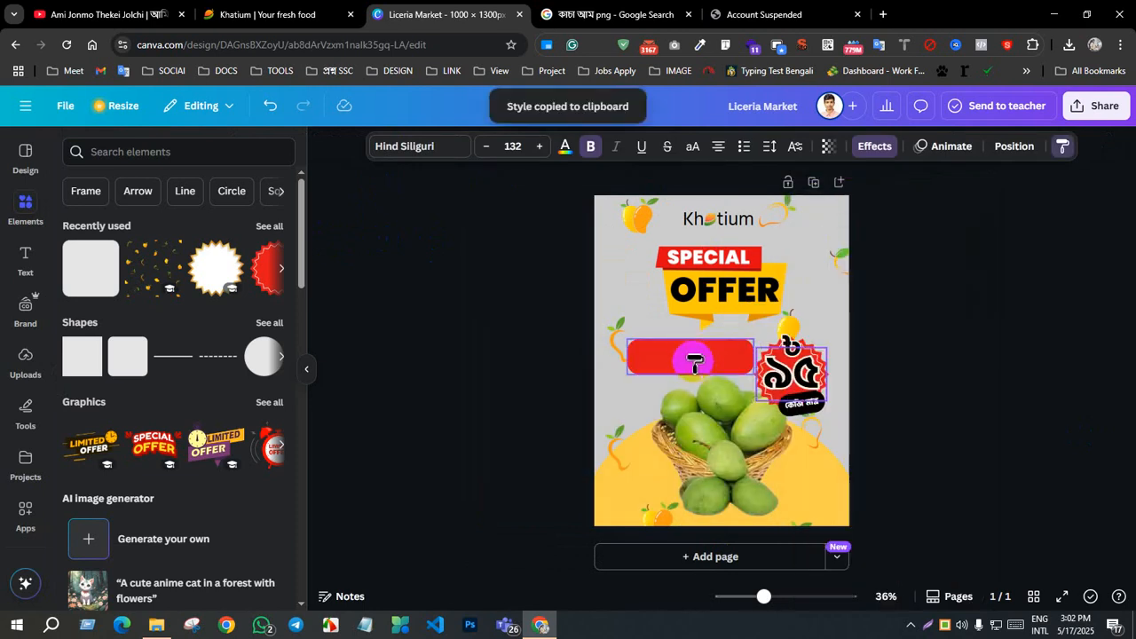
{"action": "left_click", "coordinate": [693, 358]}
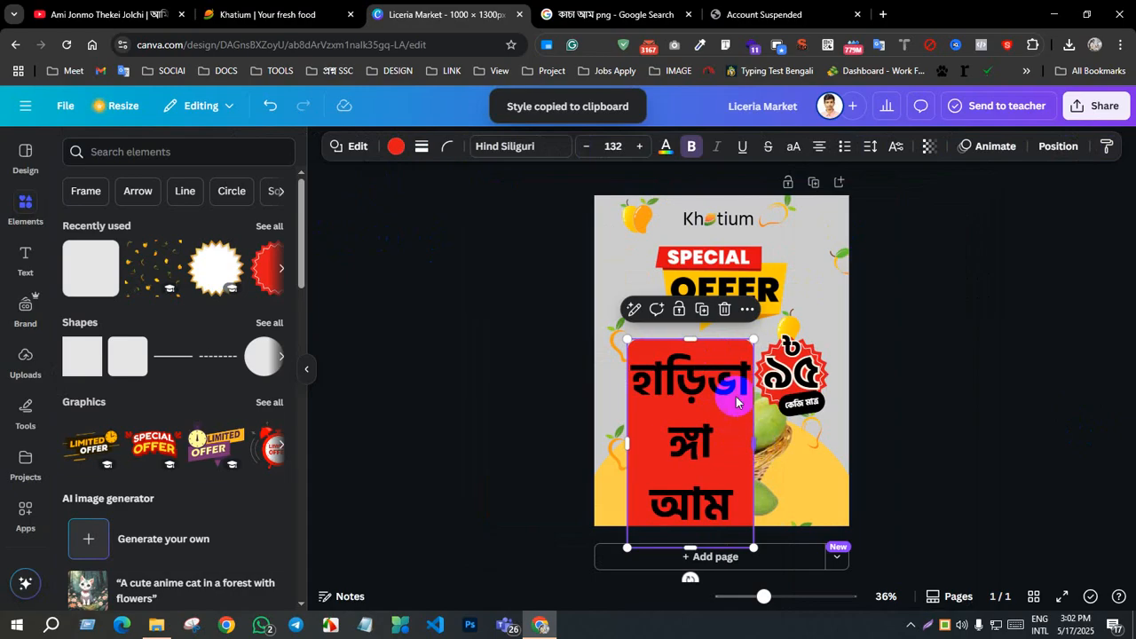
{"action": "left_click", "coordinate": [626, 148]}
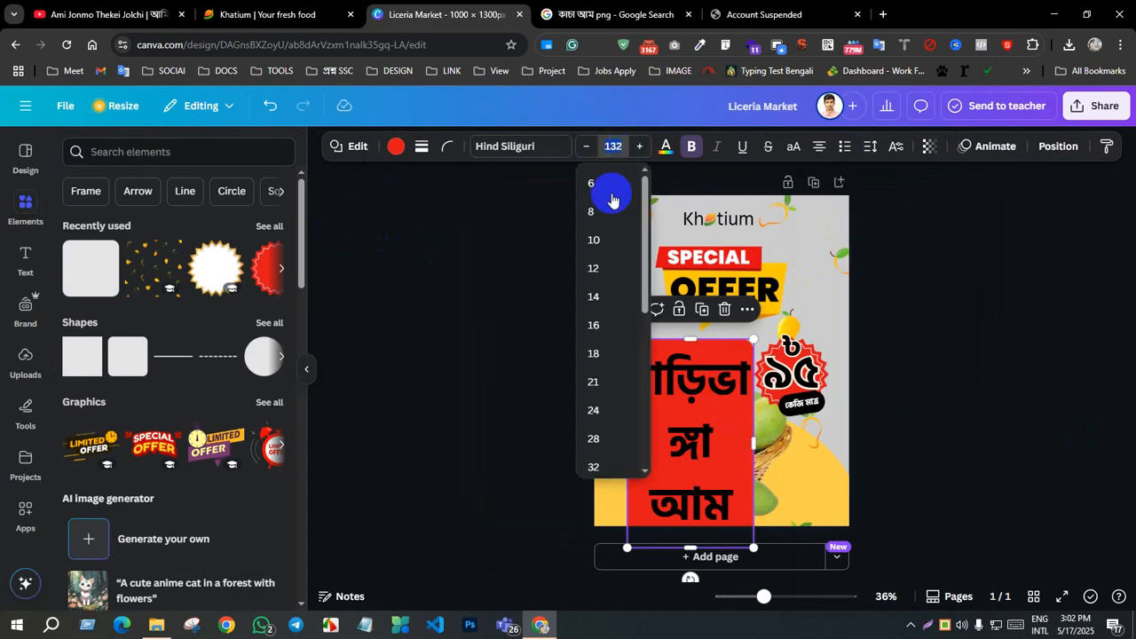
{"action": "scroll", "coordinate": [596, 390], "scroll_direction": "down", "scroll_amount": 3}
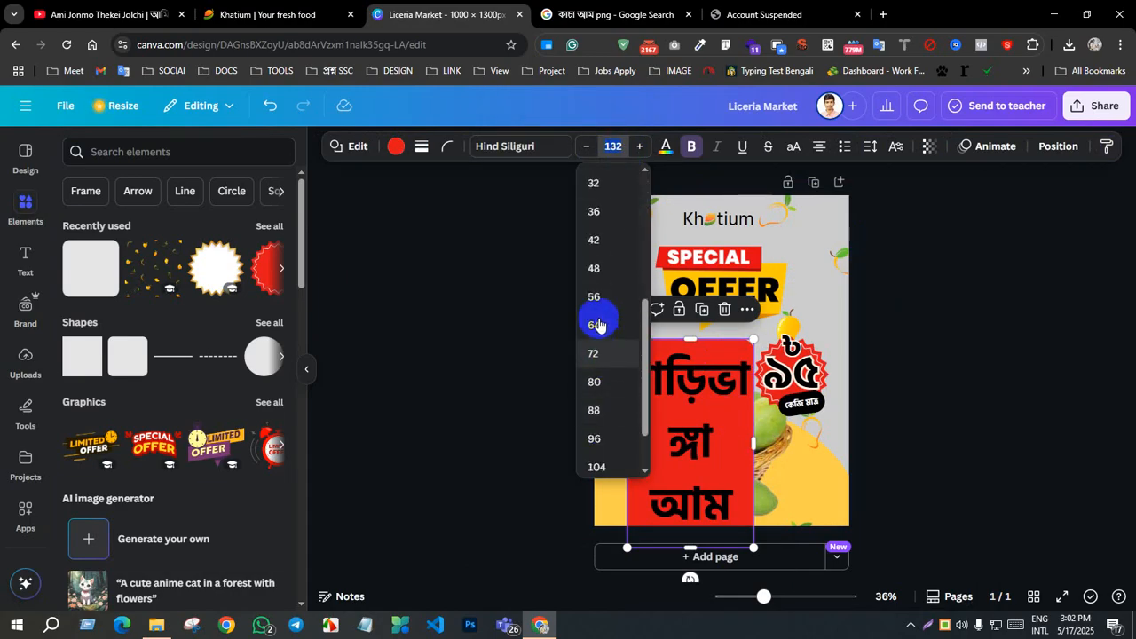
{"action": "left_click", "coordinate": [594, 238]}
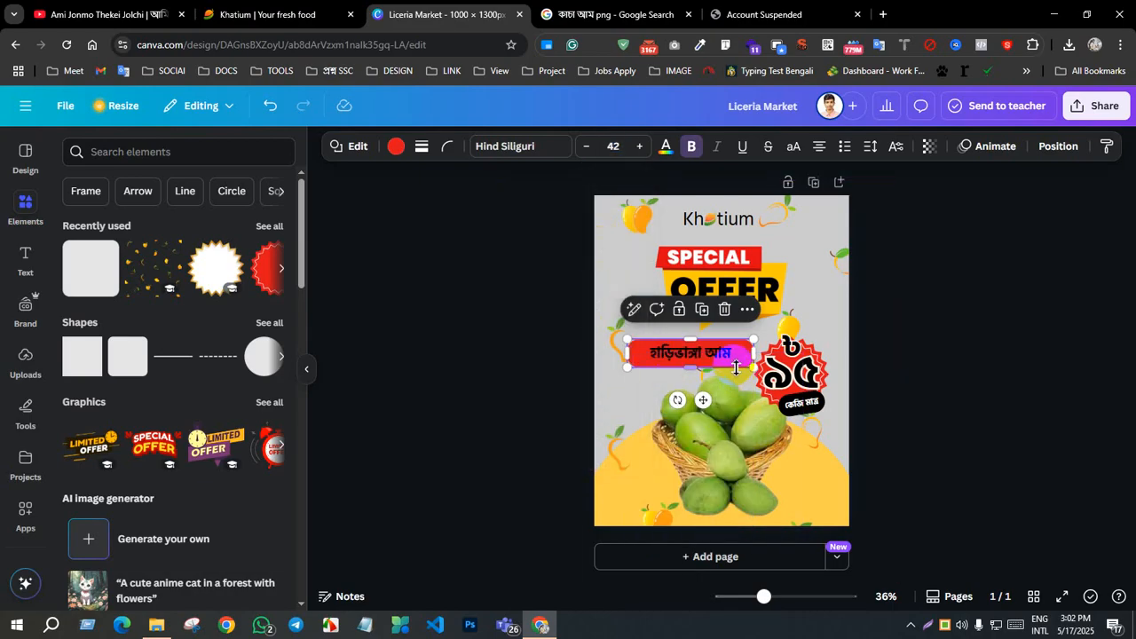
Step: Try to apply the ৯৫ text style to the red bar's label once more, and undo it
{"action": "left_click", "coordinate": [782, 376]}
{"action": "right_click", "coordinate": [782, 376]}
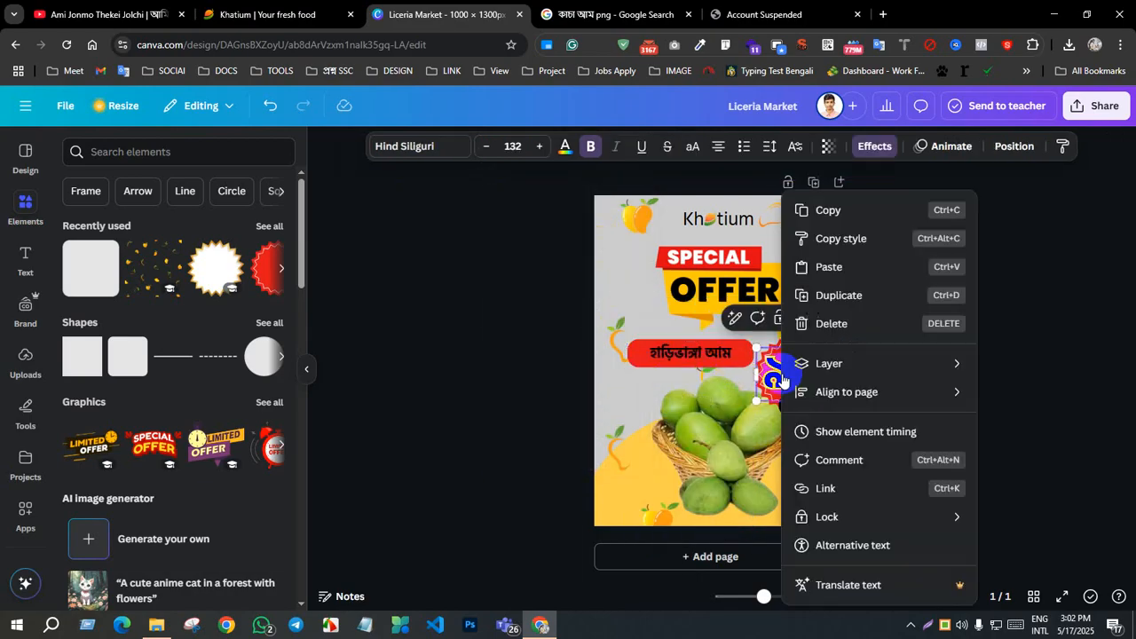
{"action": "left_click", "coordinate": [826, 239]}
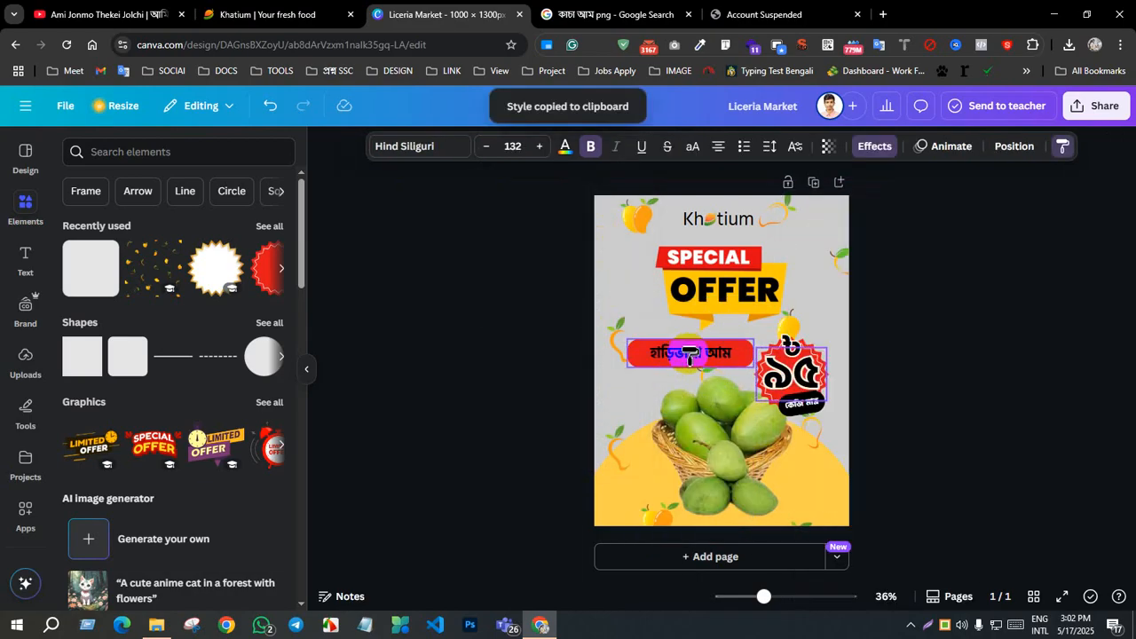
{"action": "left_click", "coordinate": [691, 352]}
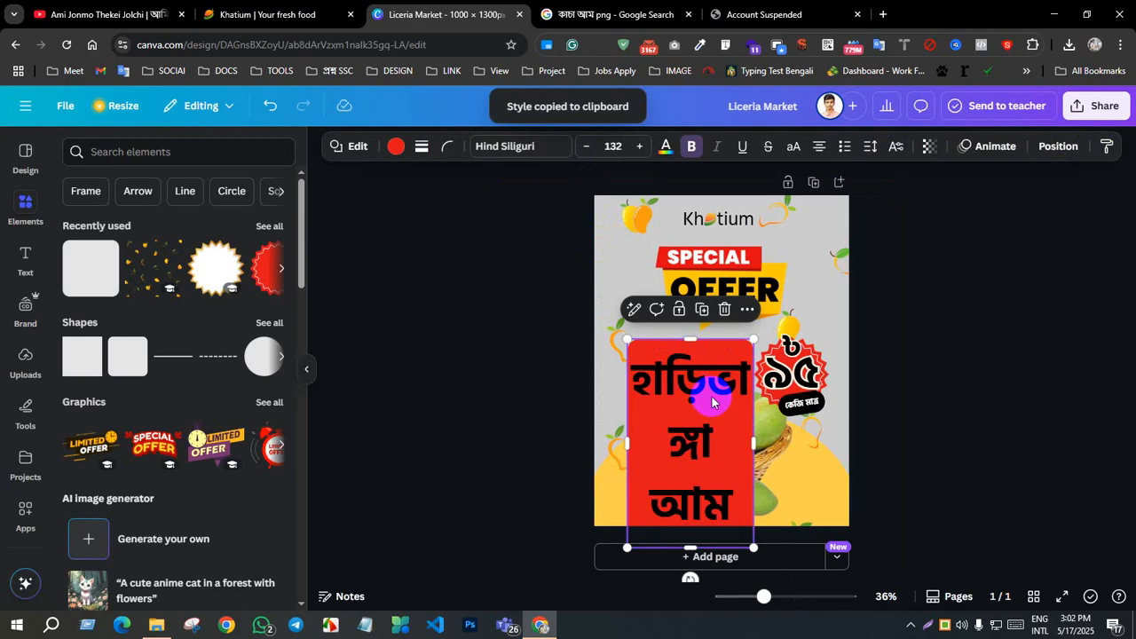
{"action": "key", "text": "ctrl+z"}
{"action": "left_click", "coordinate": [976, 396]}
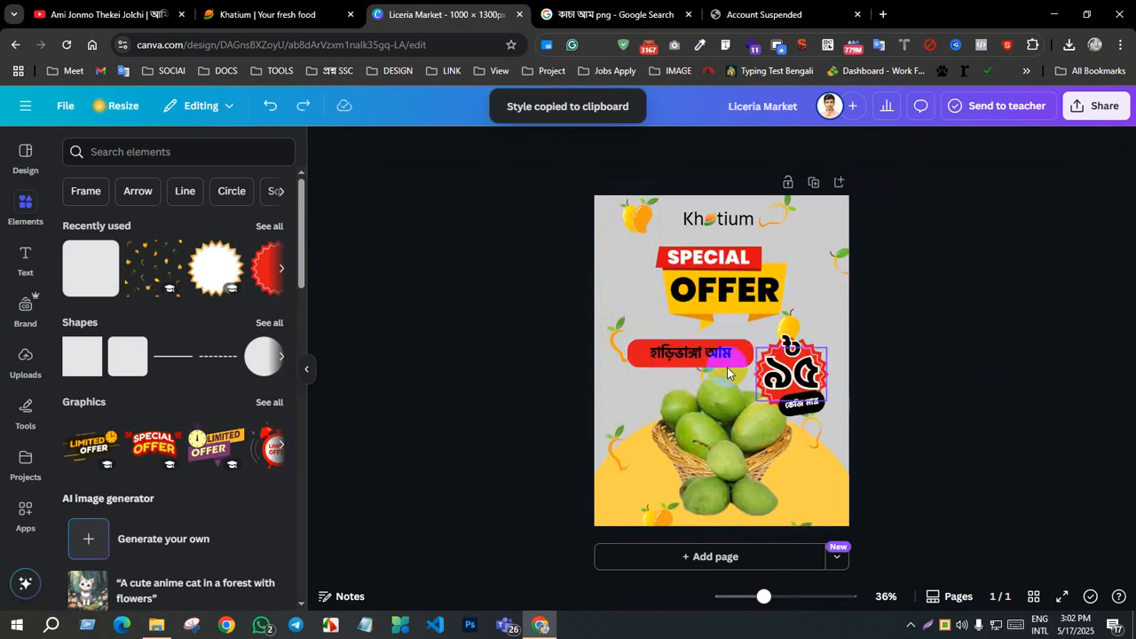
Step: Copy the হাড়িভাঙ্গা আম text from the red bar and delete it there, keeping the empty bar
{"action": "left_click", "coordinate": [685, 357]}
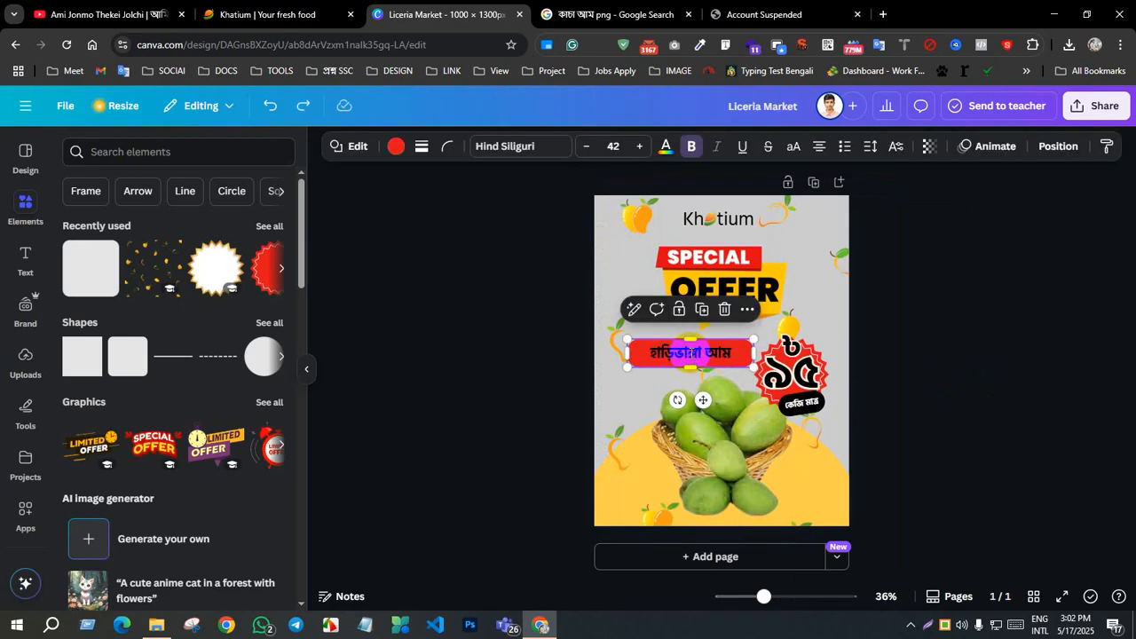
{"action": "double_click", "coordinate": [691, 353]}
{"action": "left_click", "coordinate": [691, 354]}
{"action": "left_click", "coordinate": [947, 389]}
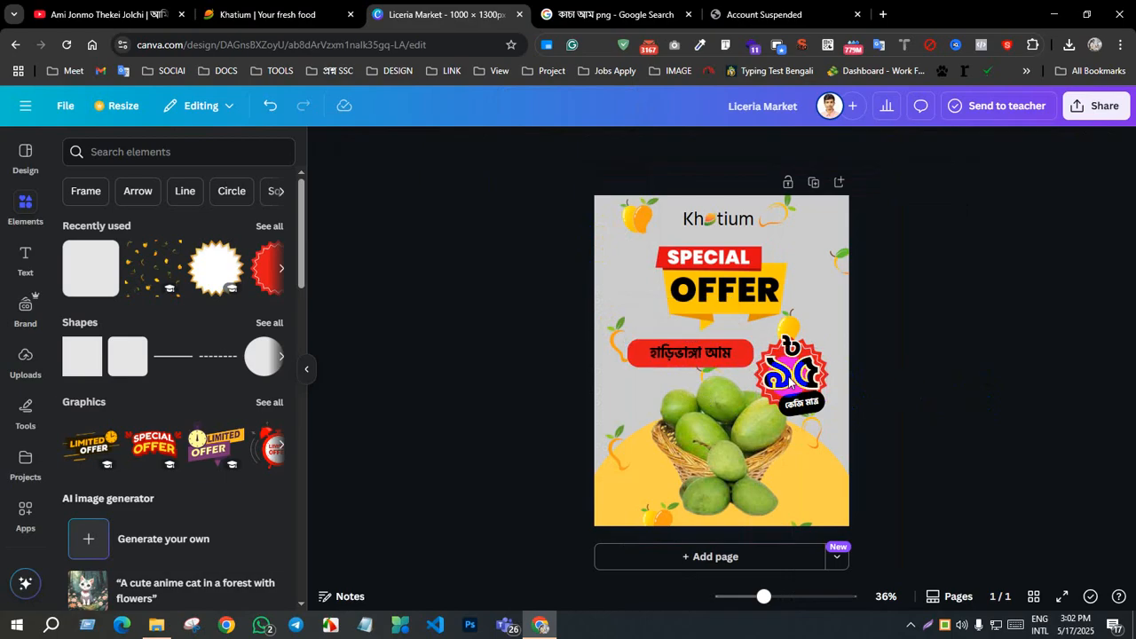
{"action": "left_click", "coordinate": [699, 353]}
{"action": "left_click", "coordinate": [699, 354]}
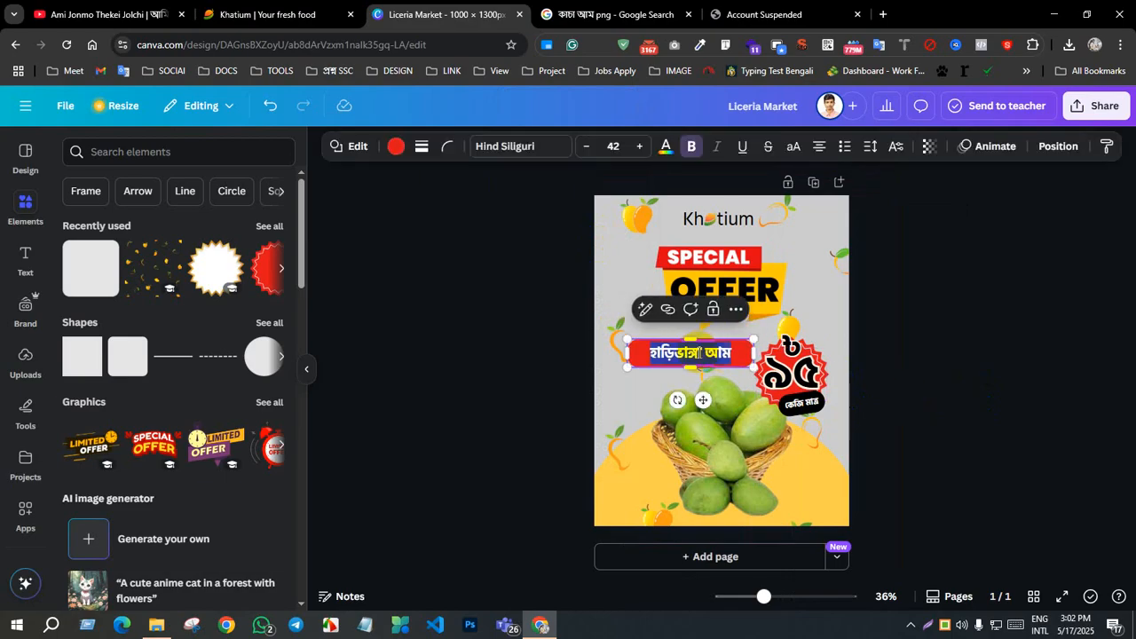
{"action": "key", "text": "BackSpace"}
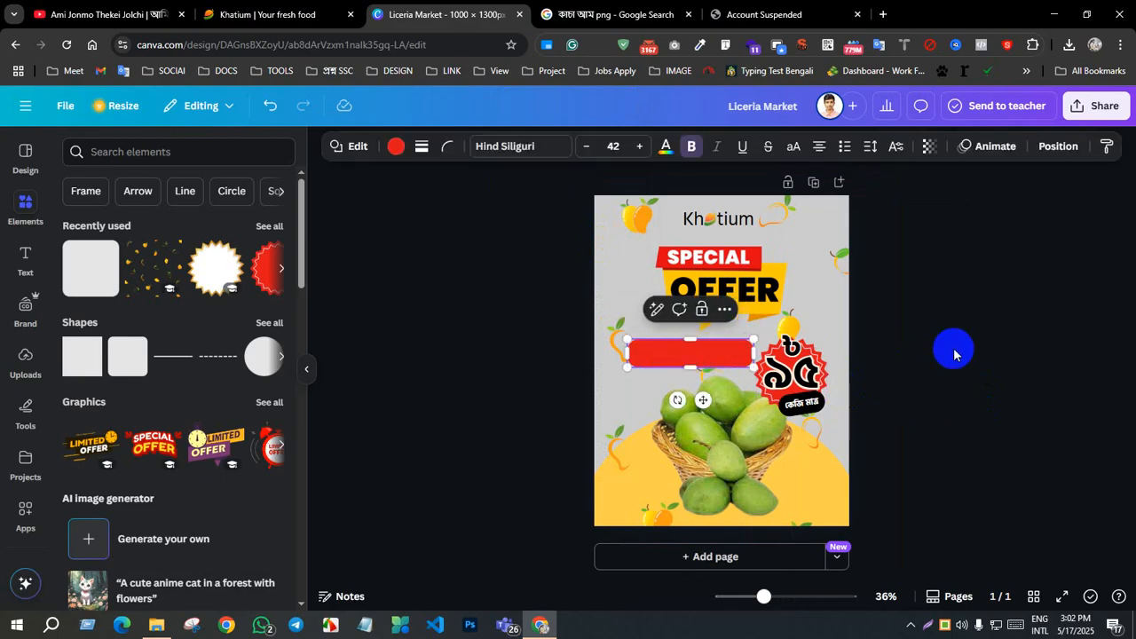
{"action": "left_click", "coordinate": [951, 348]}
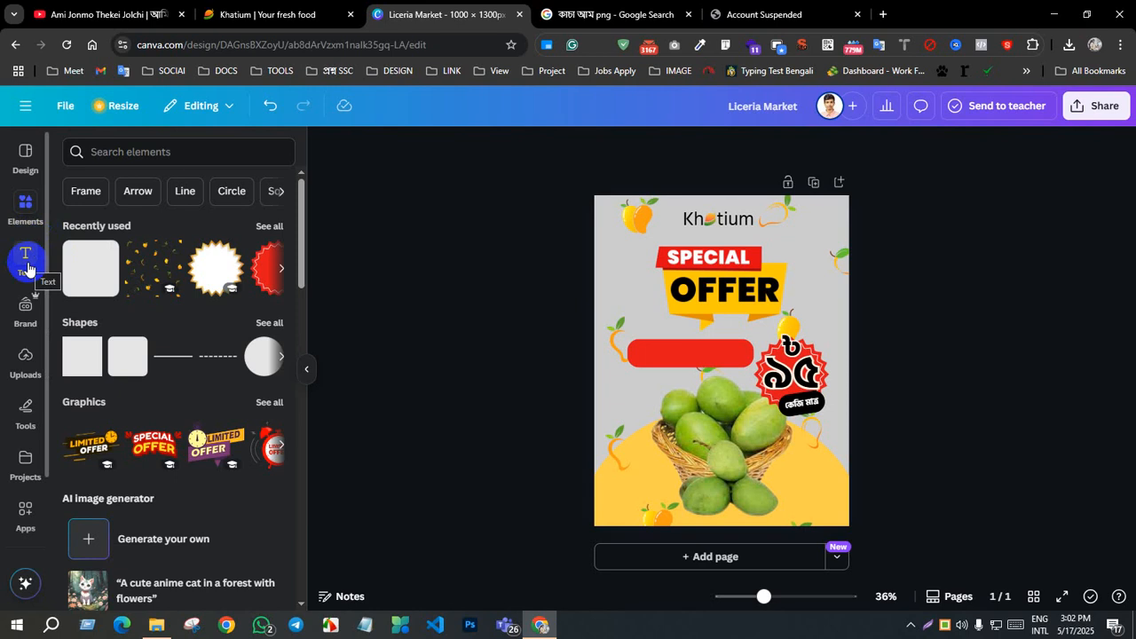
Step: Duplicate the outlined ৯৫ price text, place the copy over the red bar and replace its text with the copied হাড়িভাঙ্গা আম
{"action": "left_click", "coordinate": [782, 373]}
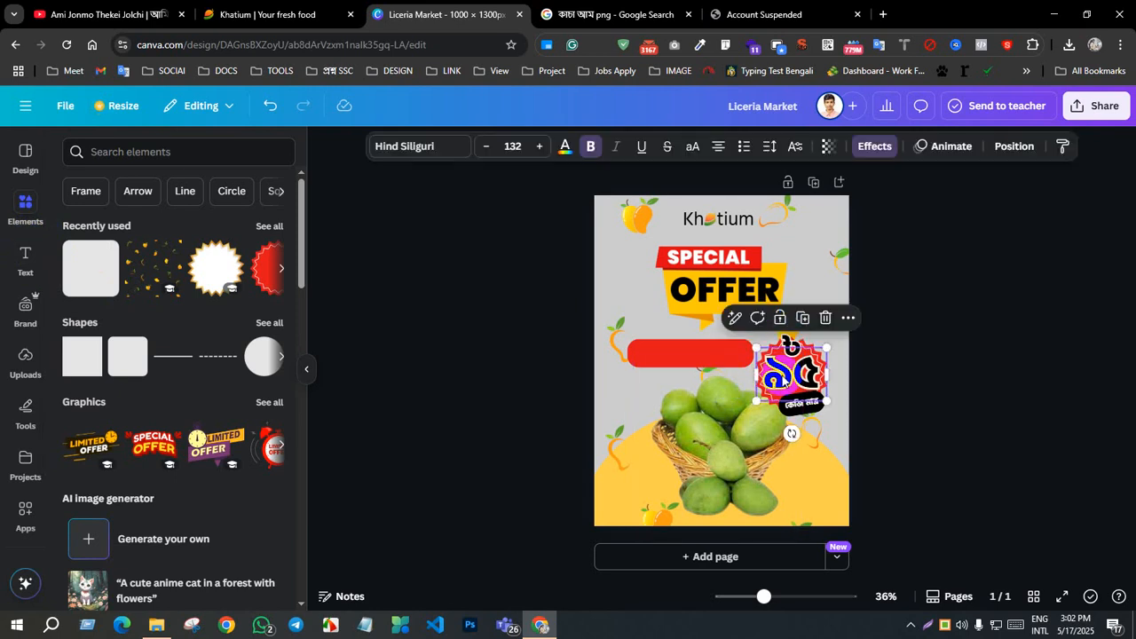
{"action": "left_click", "coordinate": [802, 318]}
{"action": "left_click_drag", "start_coordinate": [803, 371], "coordinate": [694, 355]}
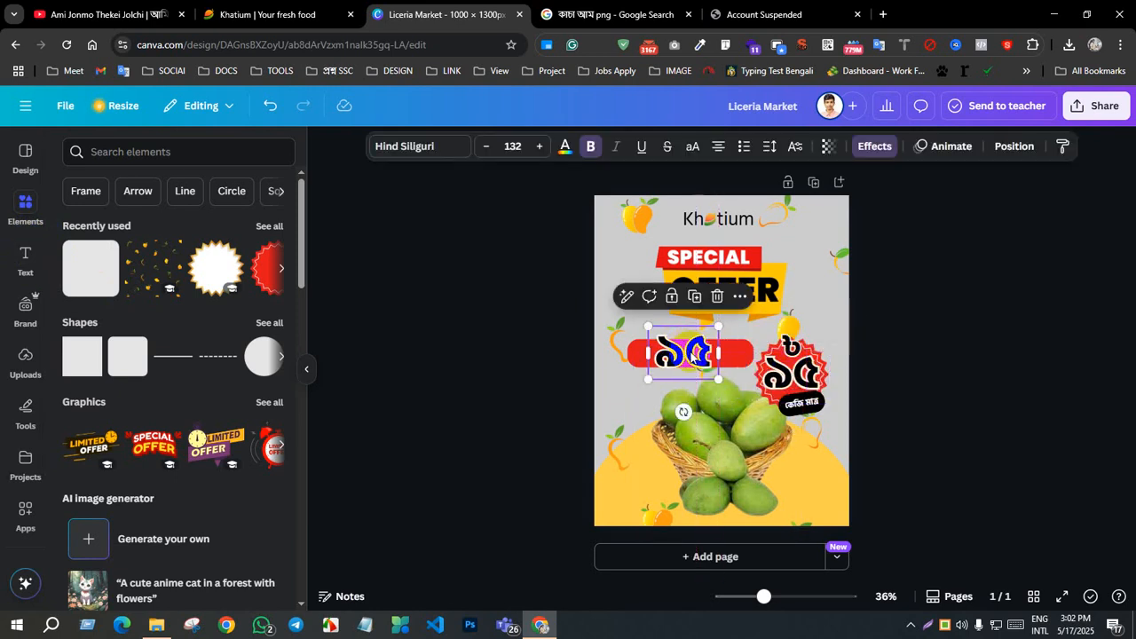
{"action": "double_click", "coordinate": [695, 355]}
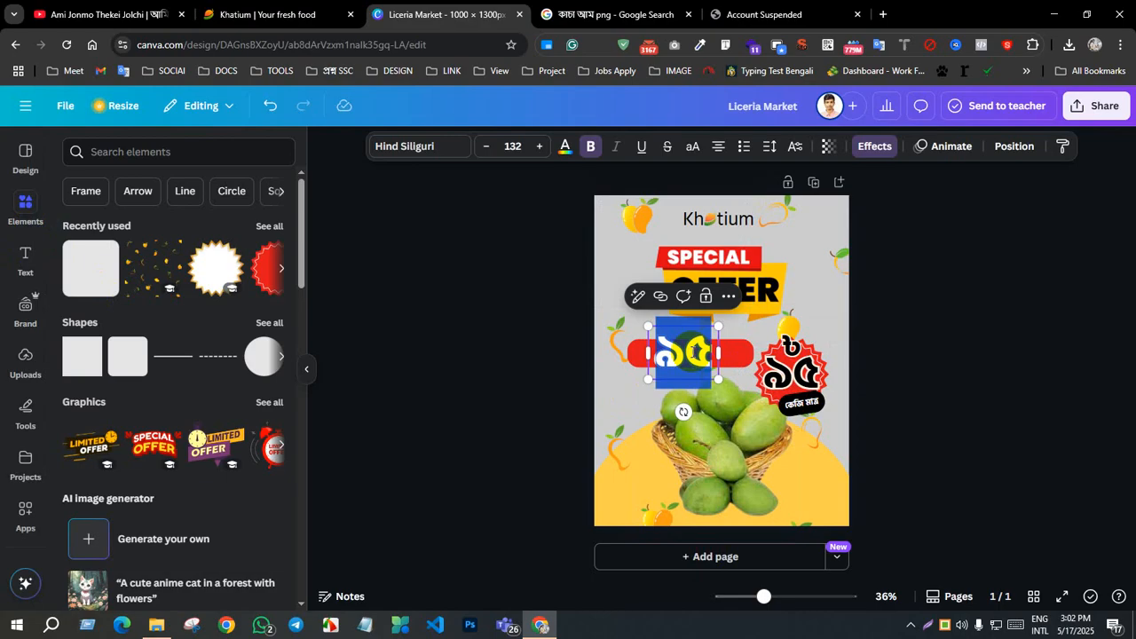
{"action": "key", "text": "ctrl+v"}
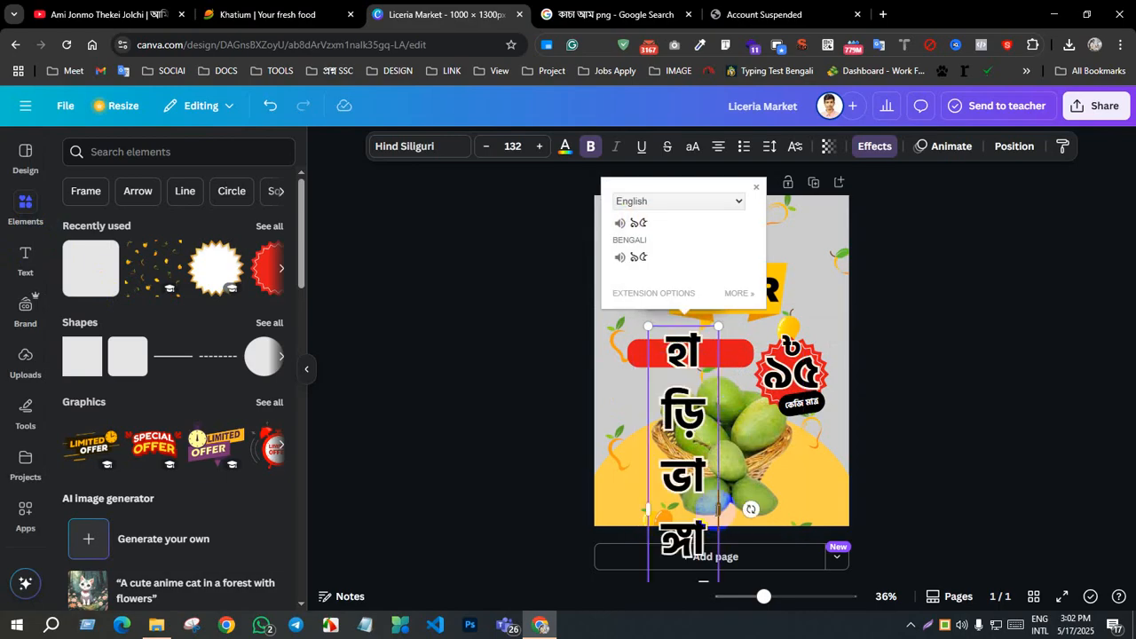
Step: Widen the outlined হাড়িভাঙ্গা আম text box to one line, scale it to about size 53 and centre it on the red bar
{"action": "left_click_drag", "start_coordinate": [718, 512], "coordinate": [923, 384]}
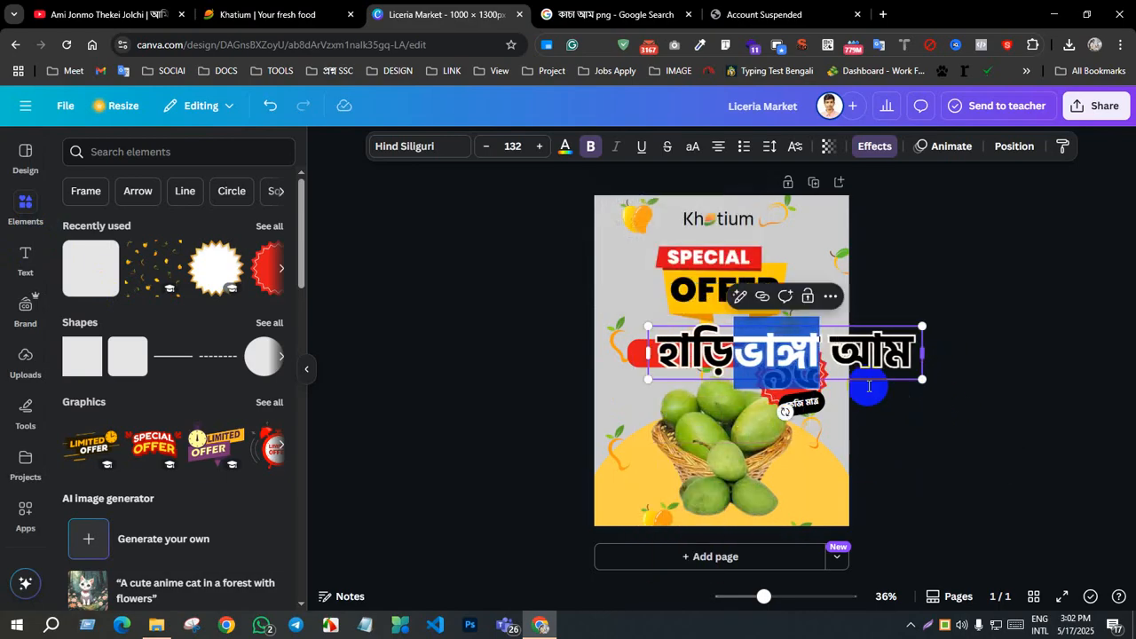
{"action": "left_click_drag", "start_coordinate": [923, 328], "coordinate": [698, 360]}
{"action": "left_click", "coordinate": [1006, 363]}
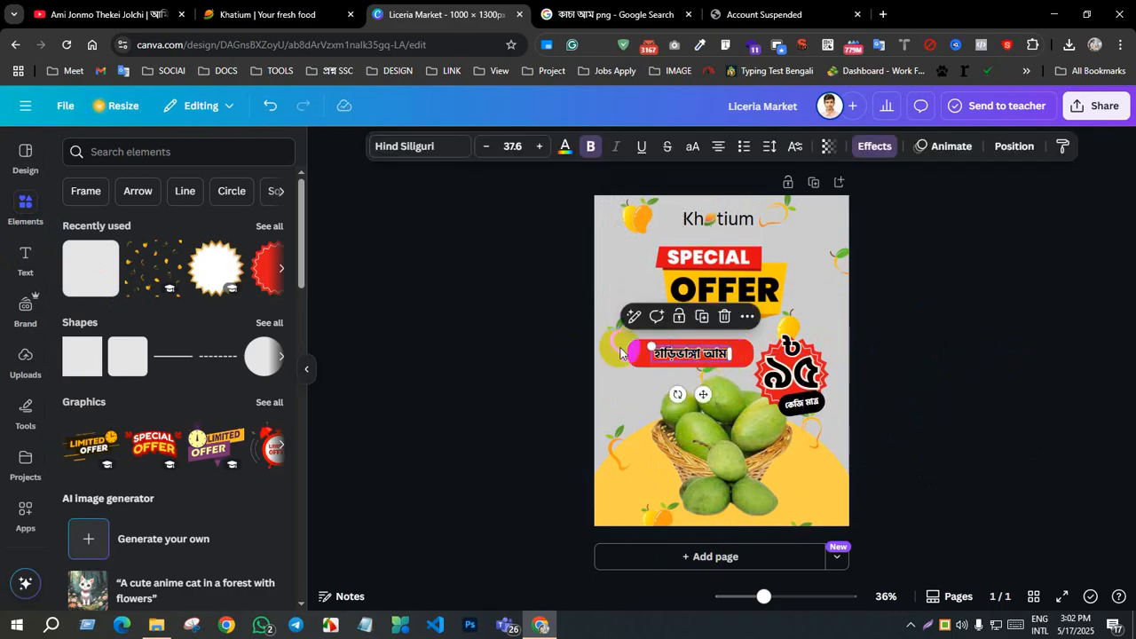
{"action": "left_click_drag", "start_coordinate": [651, 345], "coordinate": [617, 330]}
{"action": "left_click", "coordinate": [1047, 391]}
{"action": "left_click_drag", "start_coordinate": [680, 350], "coordinate": [692, 352]}
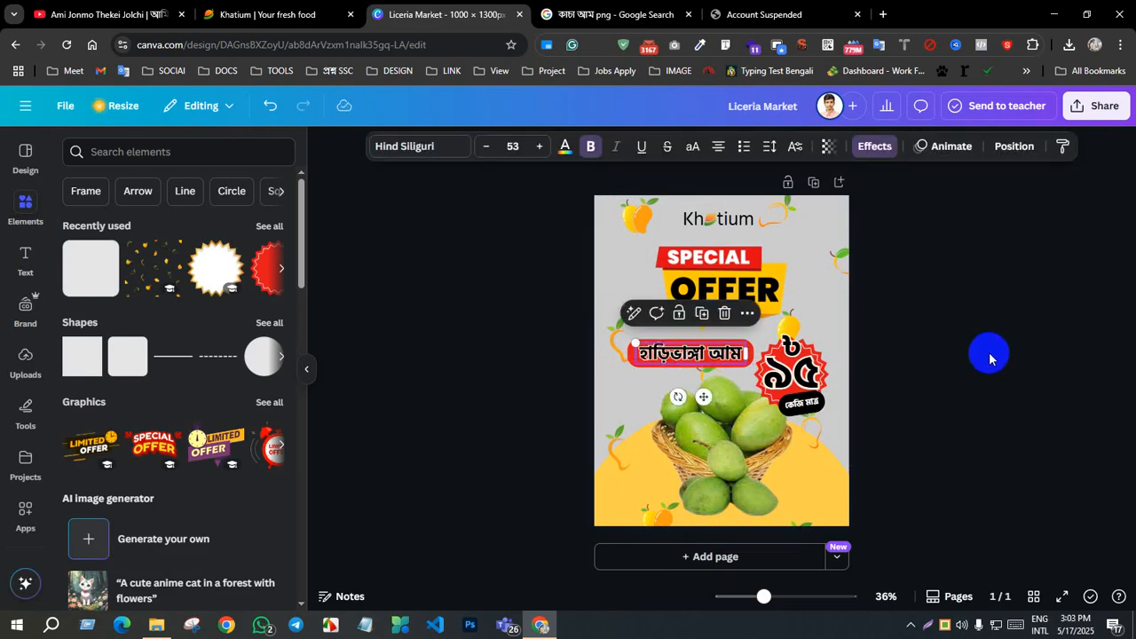
Step: Increase the outline effect thickness of the হাড়িভাঙ্গা আম text on the red bar to 200
{"action": "left_click", "coordinate": [989, 355]}
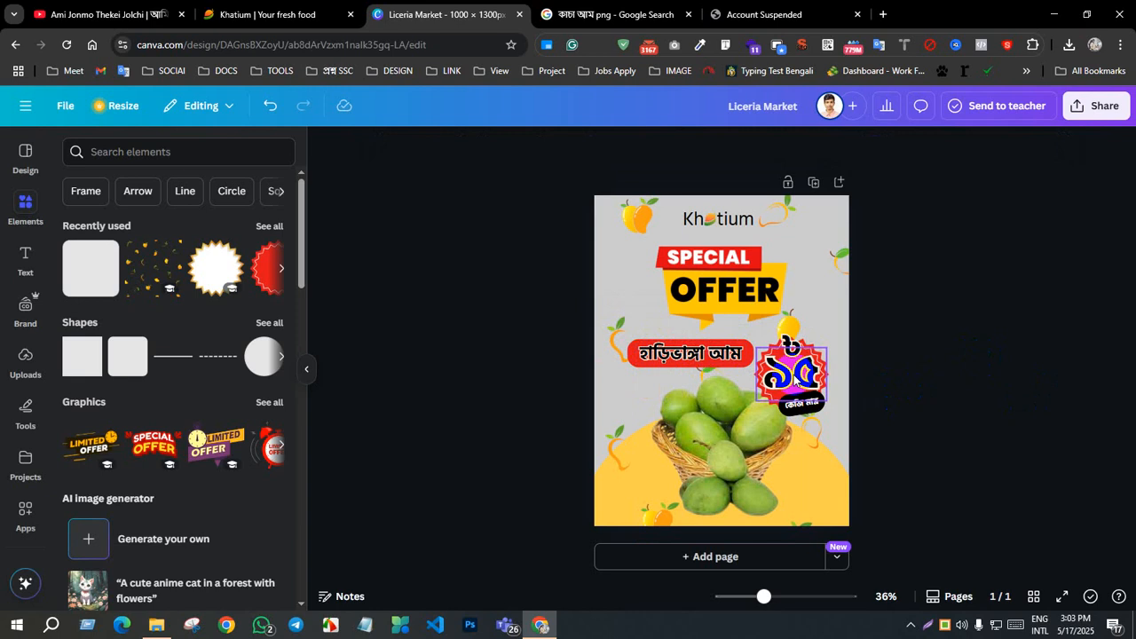
{"action": "double_click", "coordinate": [728, 357]}
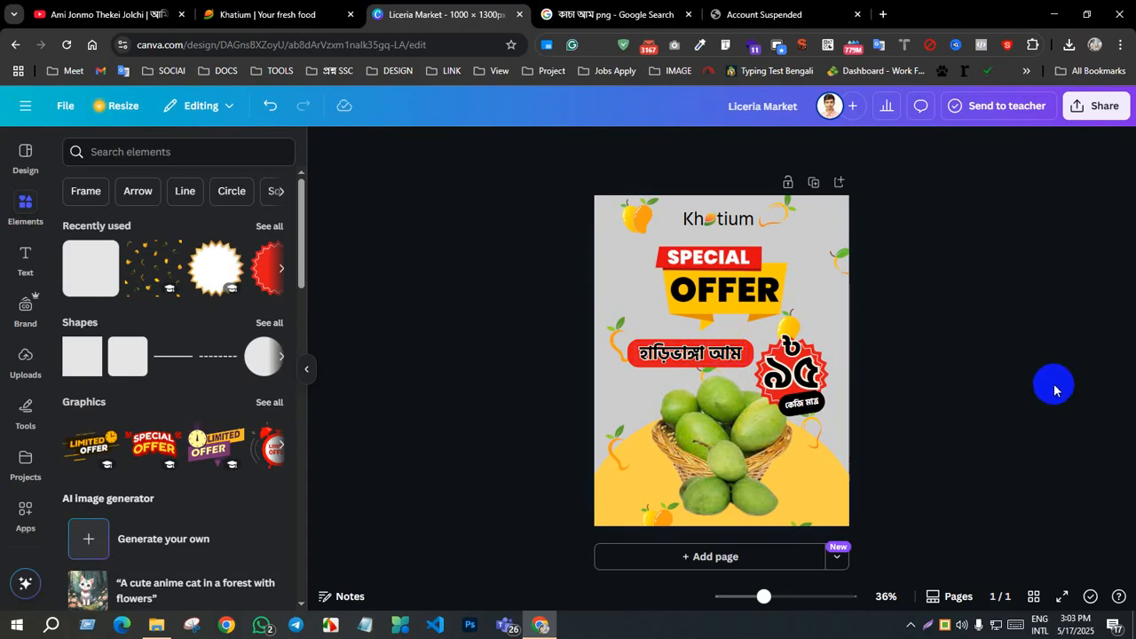
{"action": "left_click", "coordinate": [731, 358]}
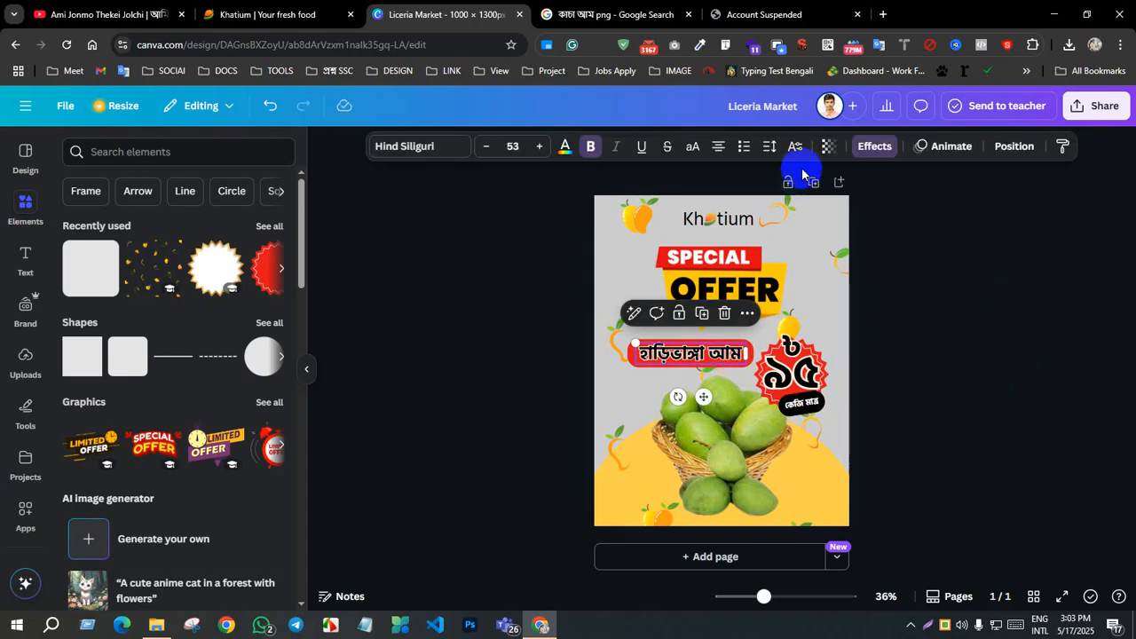
{"action": "left_click", "coordinate": [865, 148]}
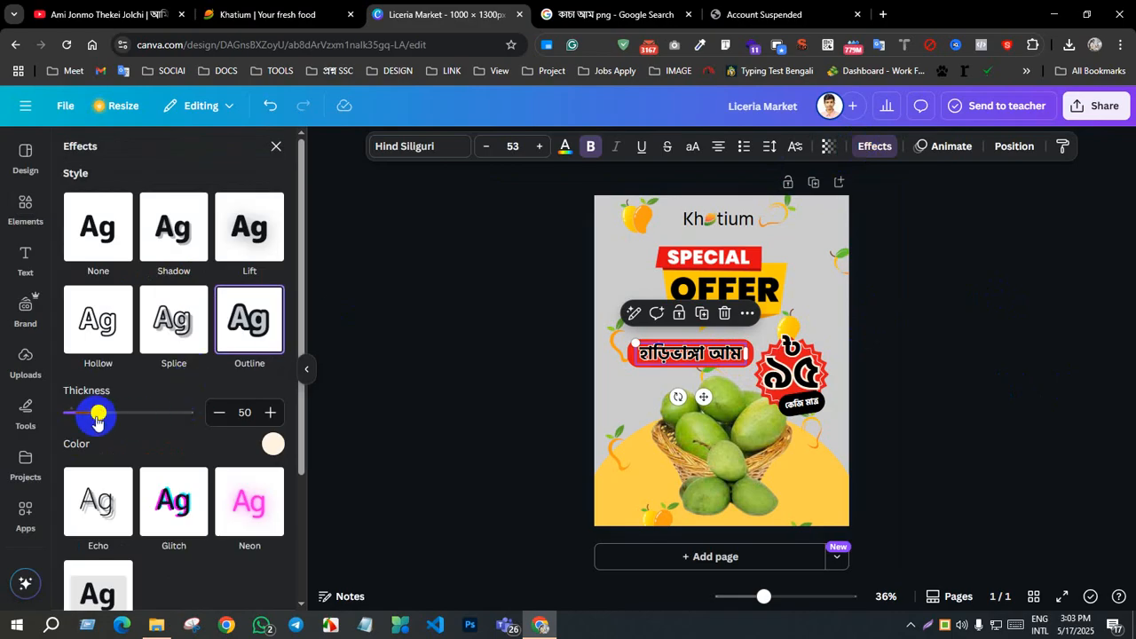
{"action": "left_click_drag", "start_coordinate": [97, 412], "coordinate": [233, 406]}
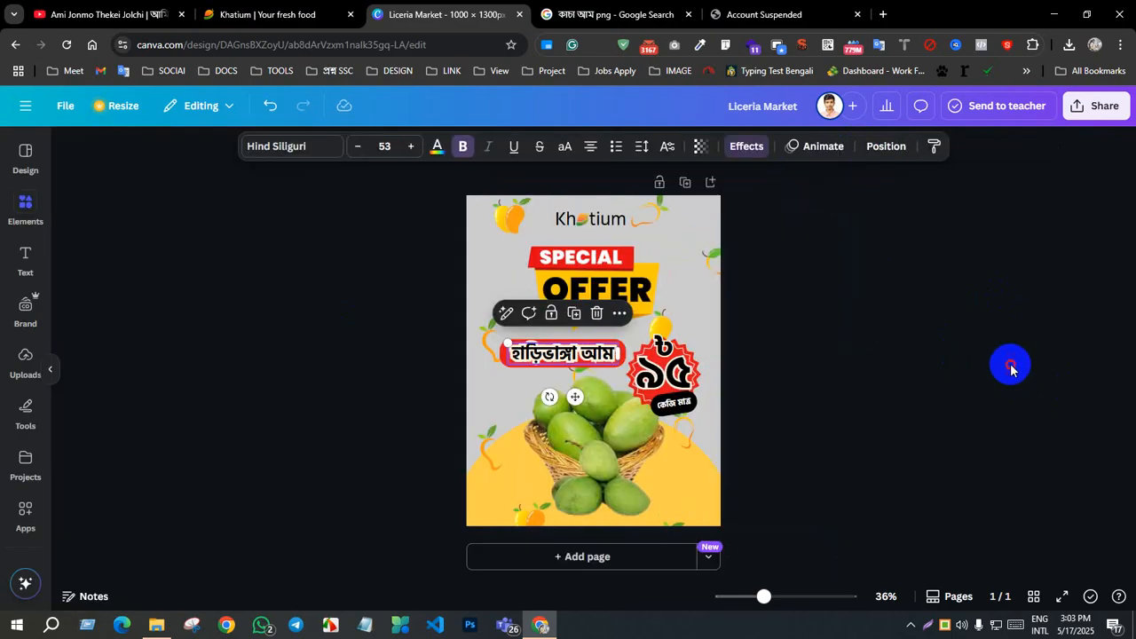
{"action": "left_click", "coordinate": [1026, 370]}
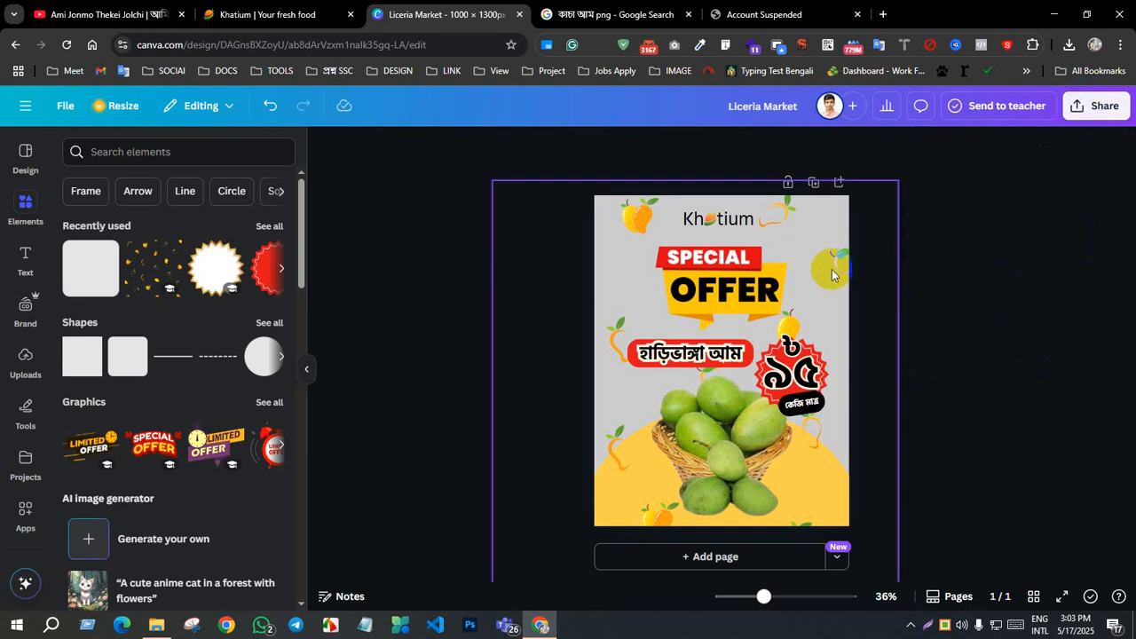
Step: Try bold on the Khatium wordmark at the top of the poster, and revert it to regular weight
{"action": "double_click", "coordinate": [719, 219]}
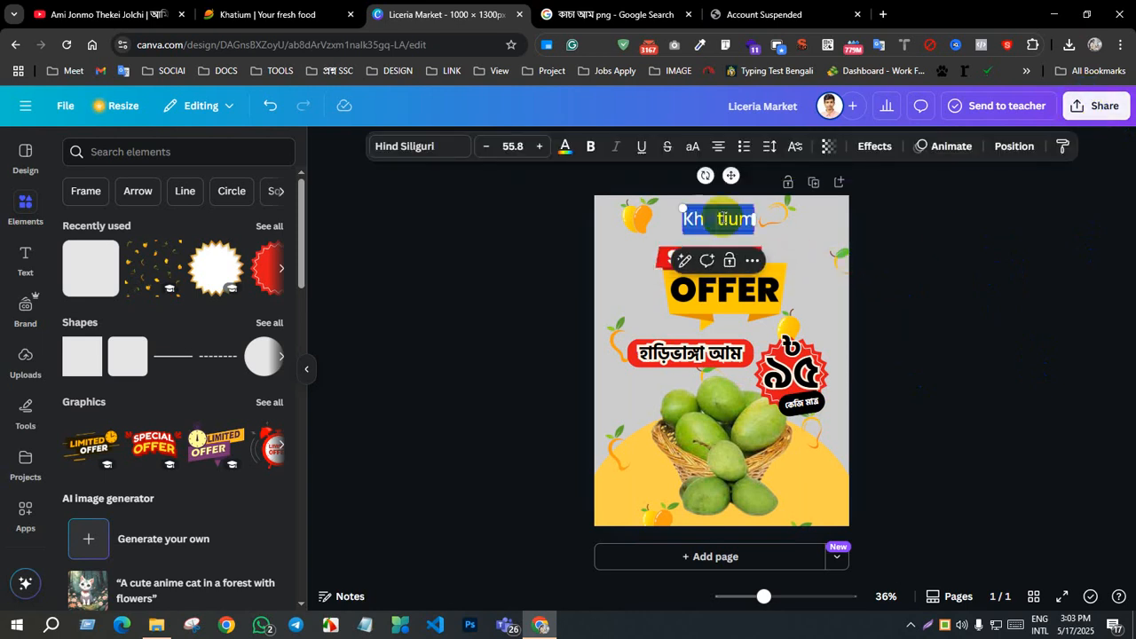
{"action": "left_click", "coordinate": [988, 277]}
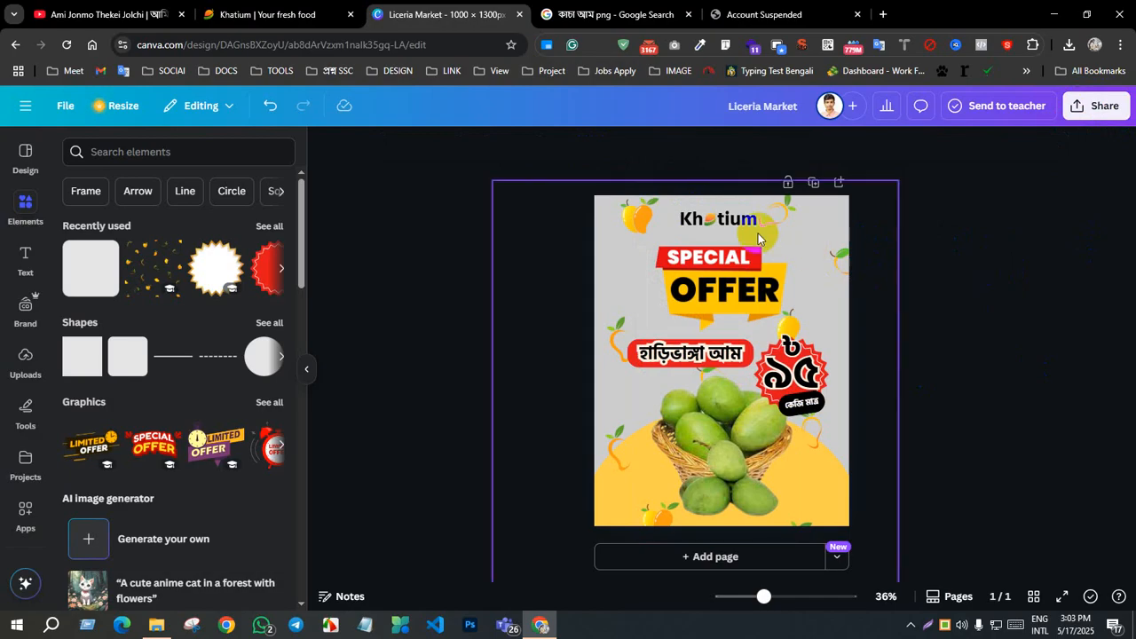
{"action": "double_click", "coordinate": [719, 218]}
{"action": "left_click", "coordinate": [586, 163]}
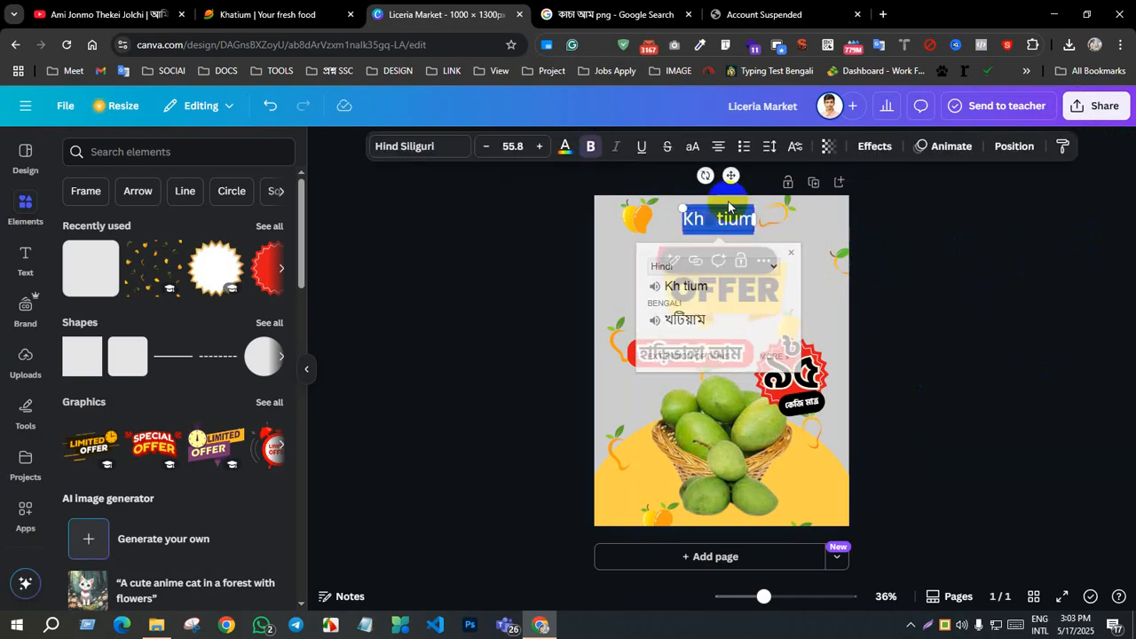
{"action": "left_click", "coordinate": [989, 269]}
{"action": "left_click", "coordinate": [994, 277]}
{"action": "left_click", "coordinate": [1110, 113]}
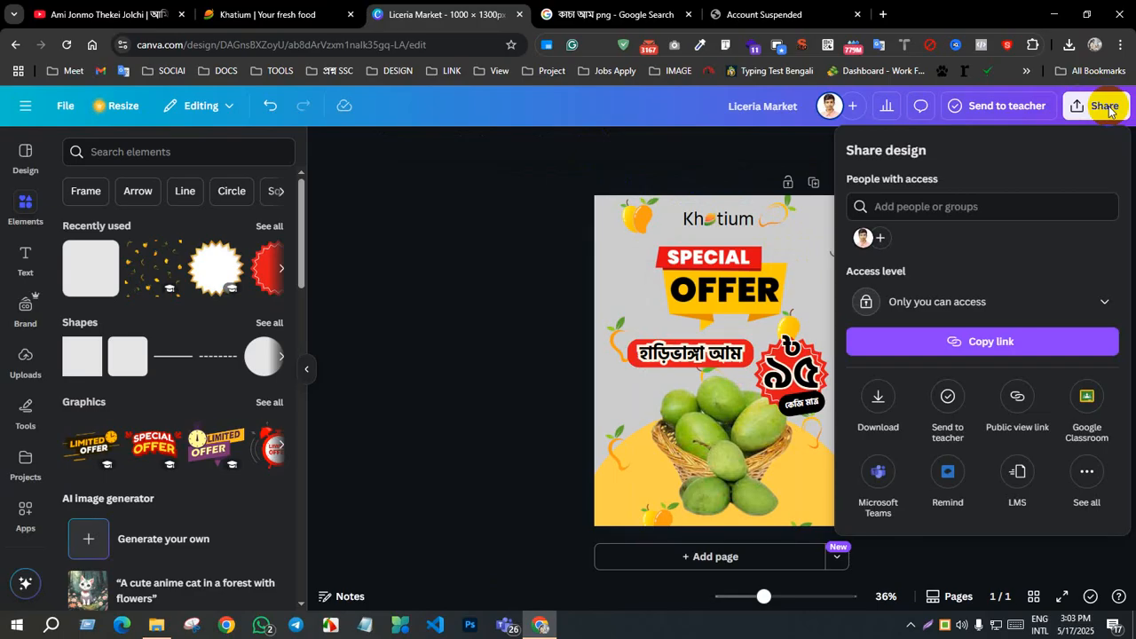
{"action": "left_click", "coordinate": [743, 227]}
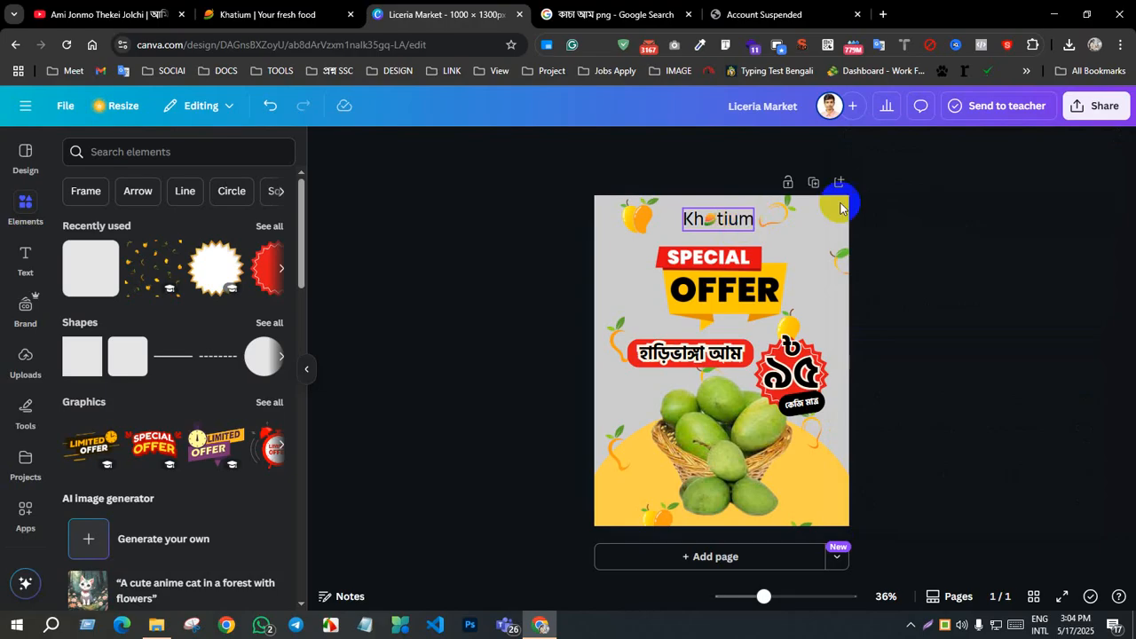
Step: Download the finished poster as a PNG at size 1 (1,000 × 1,300 px)
{"action": "left_click", "coordinate": [1101, 106]}
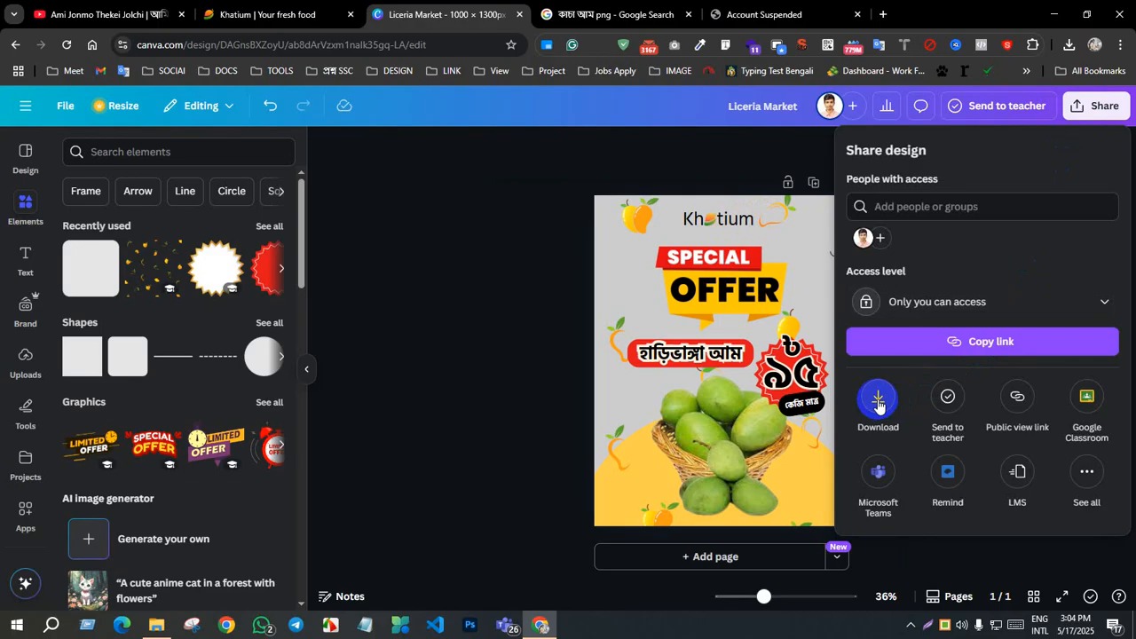
{"action": "left_click", "coordinate": [877, 402]}
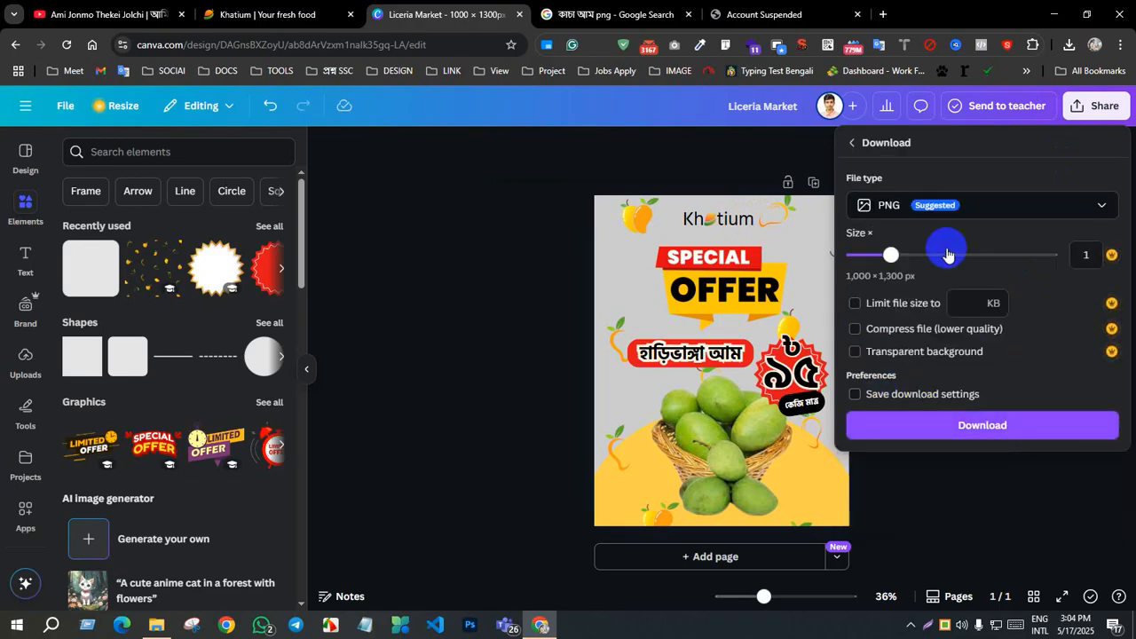
{"action": "left_click", "coordinate": [962, 431]}
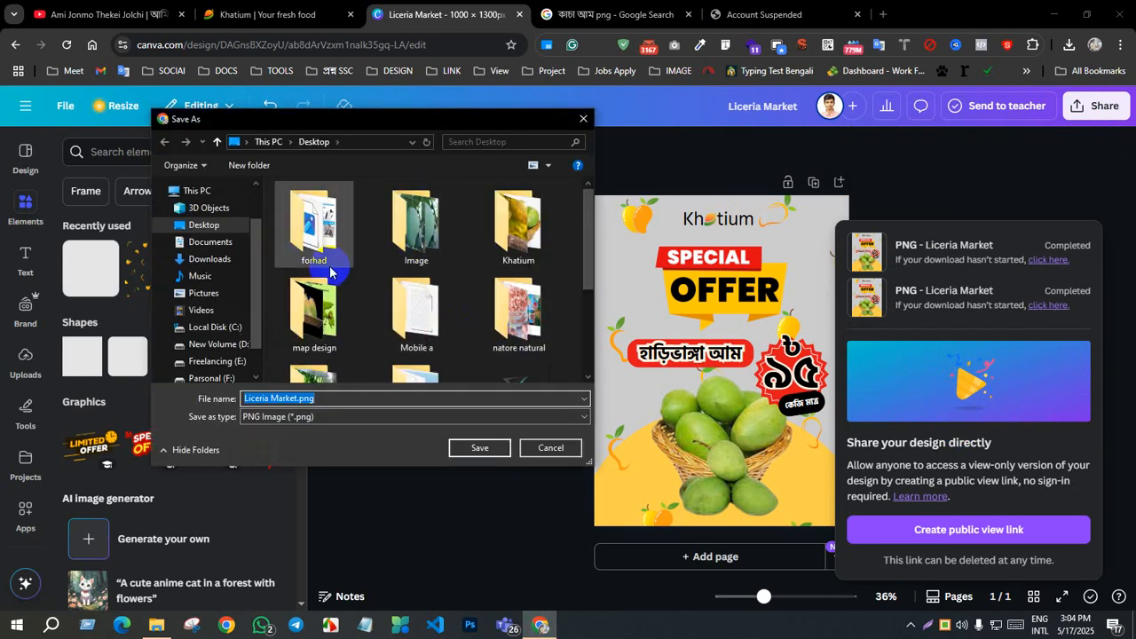
Step: Save the downloaded poster as harivanga in the Canva folder inside Desktop's Khatium folder
{"action": "double_click", "coordinate": [518, 222]}
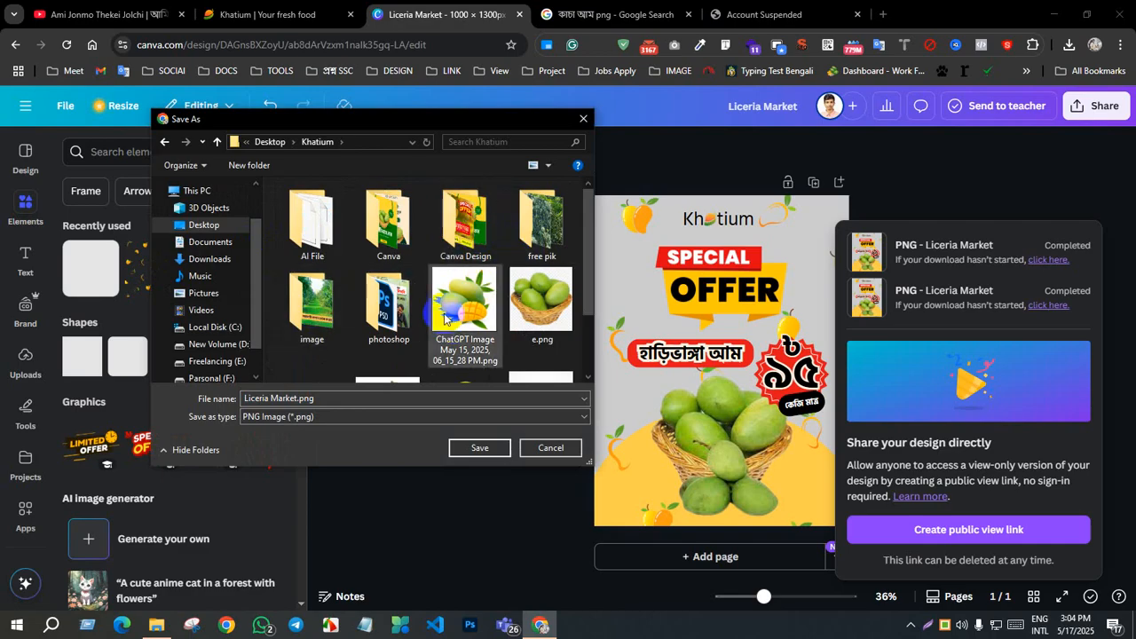
{"action": "double_click", "coordinate": [391, 222]}
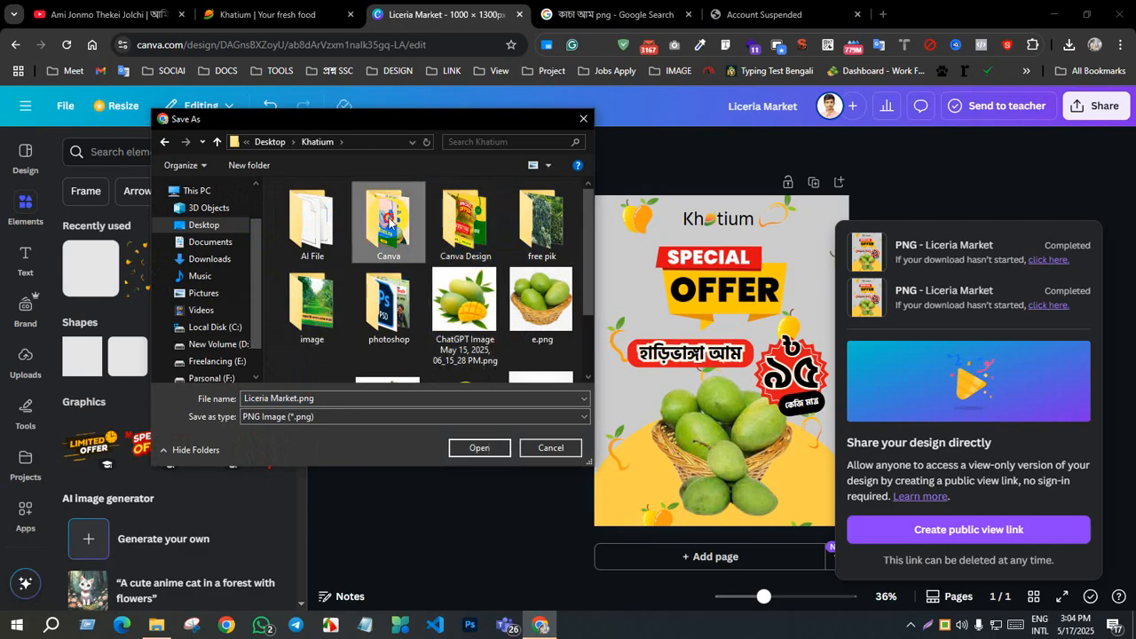
{"action": "left_click", "coordinate": [324, 395]}
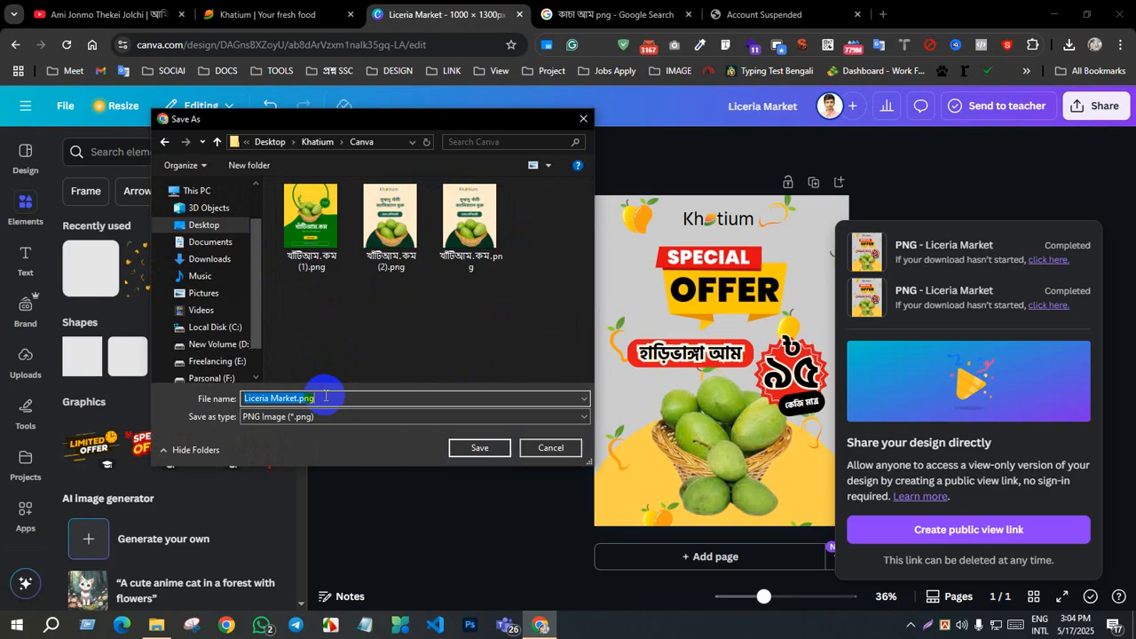
{"action": "type", "text": "harivanga"}
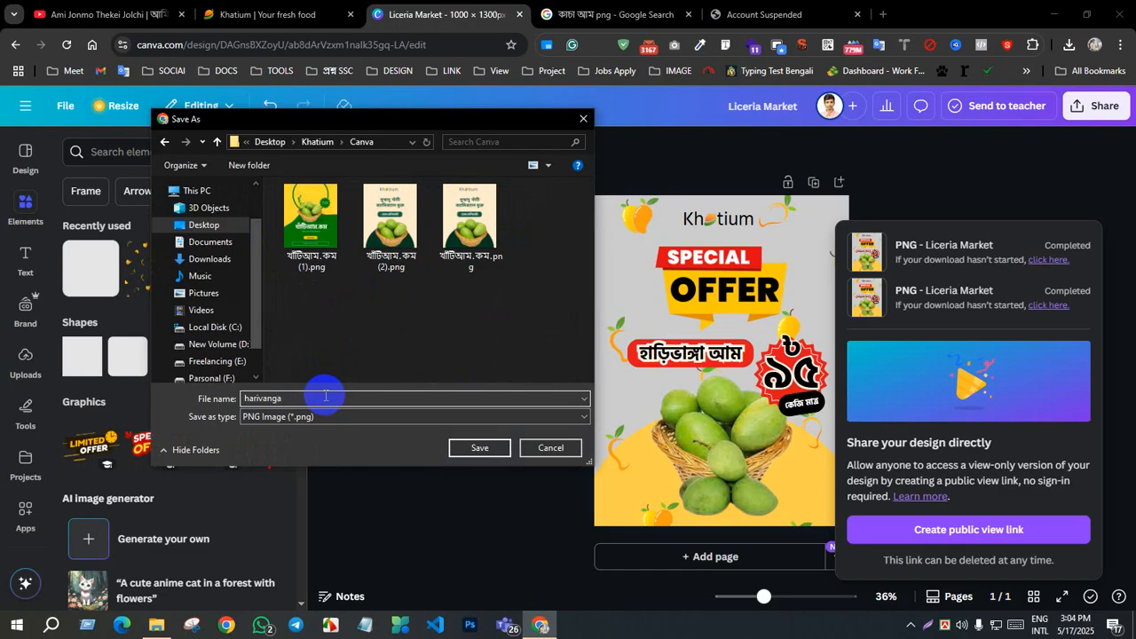
{"action": "left_click", "coordinate": [480, 447]}
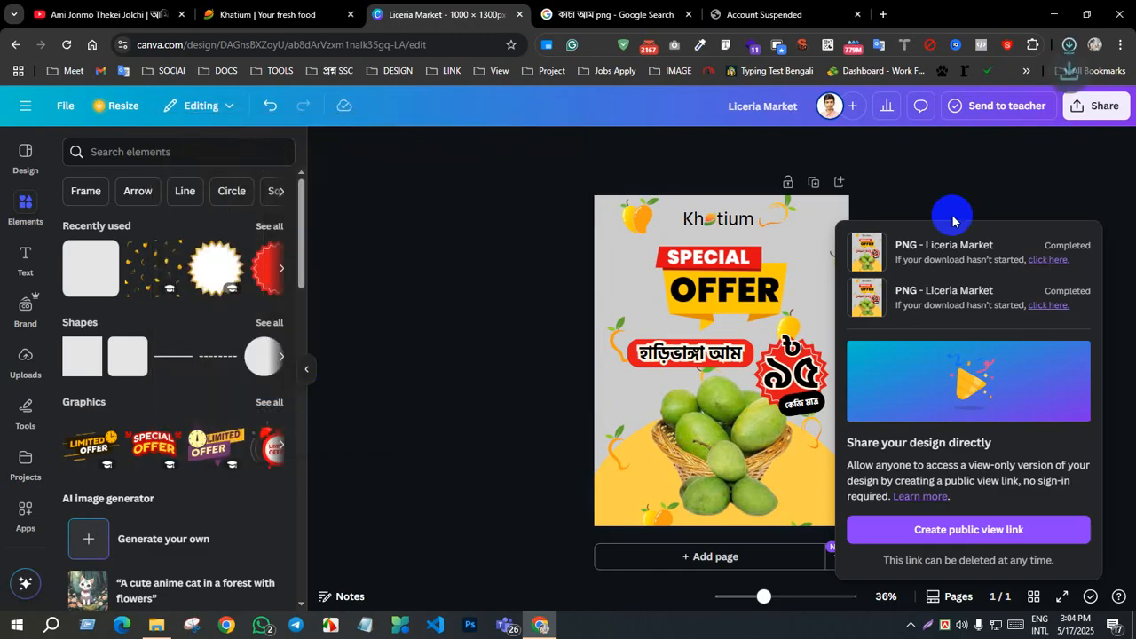
Step: Show the downloaded harivanga.png in its folder and open it in the image viewer
{"action": "left_click", "coordinate": [1029, 142]}
{"action": "left_click", "coordinate": [1068, 45]}
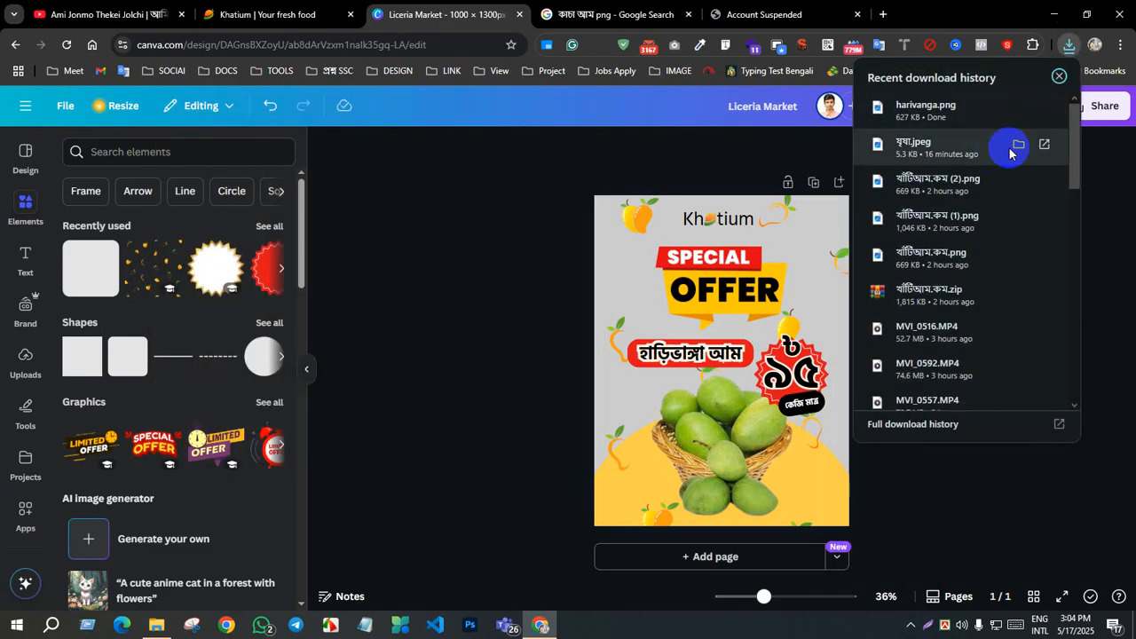
{"action": "left_click", "coordinate": [1017, 108]}
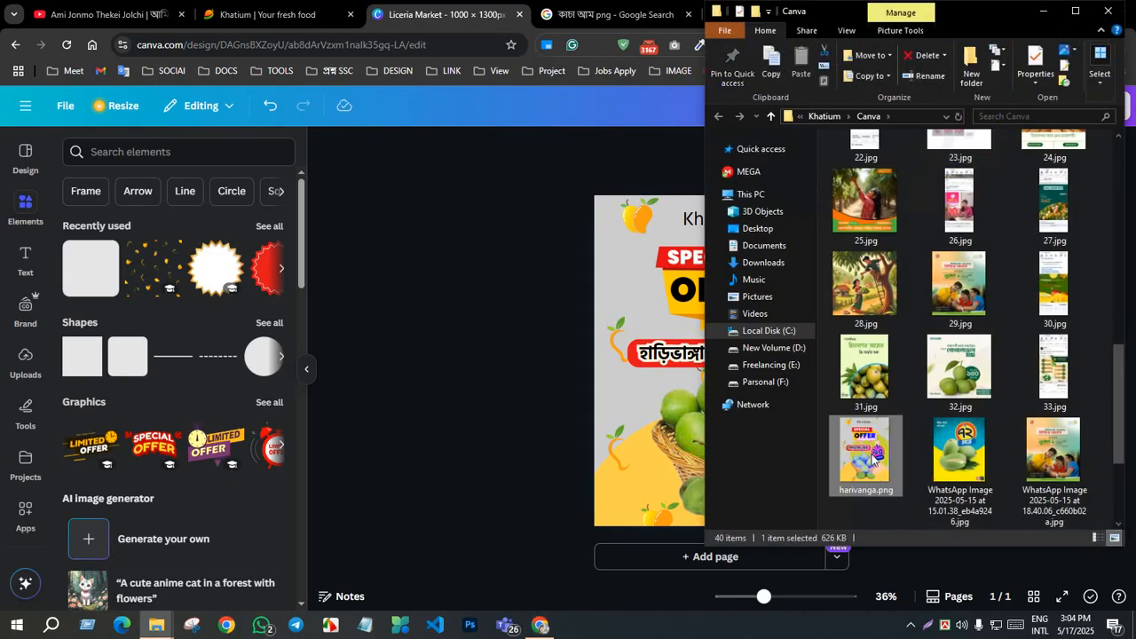
{"action": "double_click", "coordinate": [888, 425]}
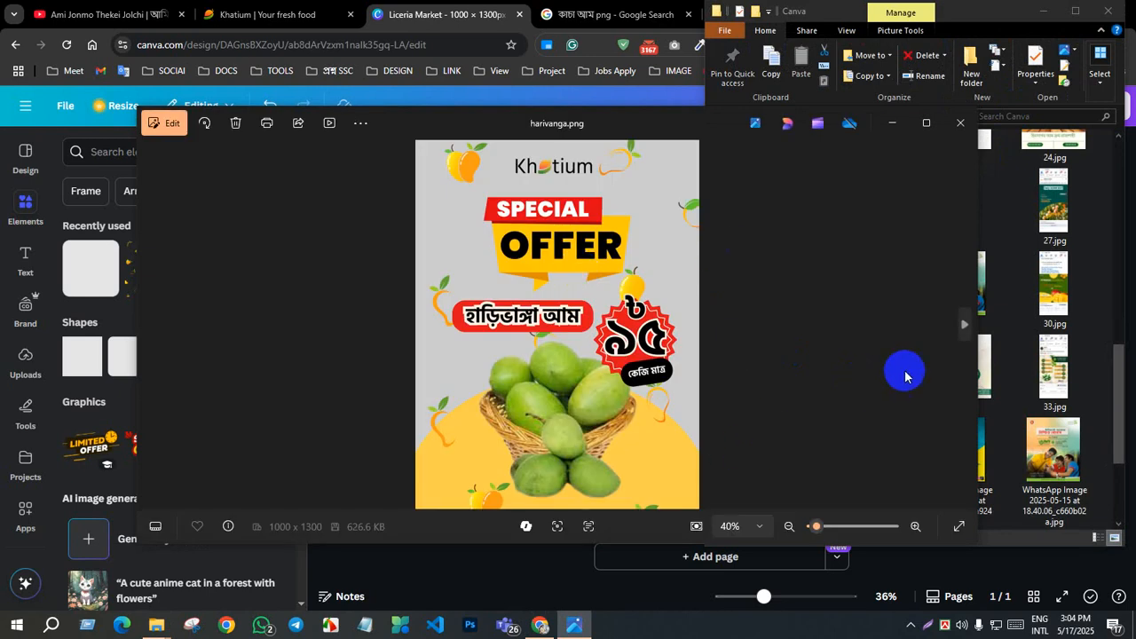
Step: Browse the neighbouring poster images in the folder for comparison and return to harivanga.png
{"action": "left_click", "coordinate": [964, 327]}
{"action": "left_click", "coordinate": [963, 328]}
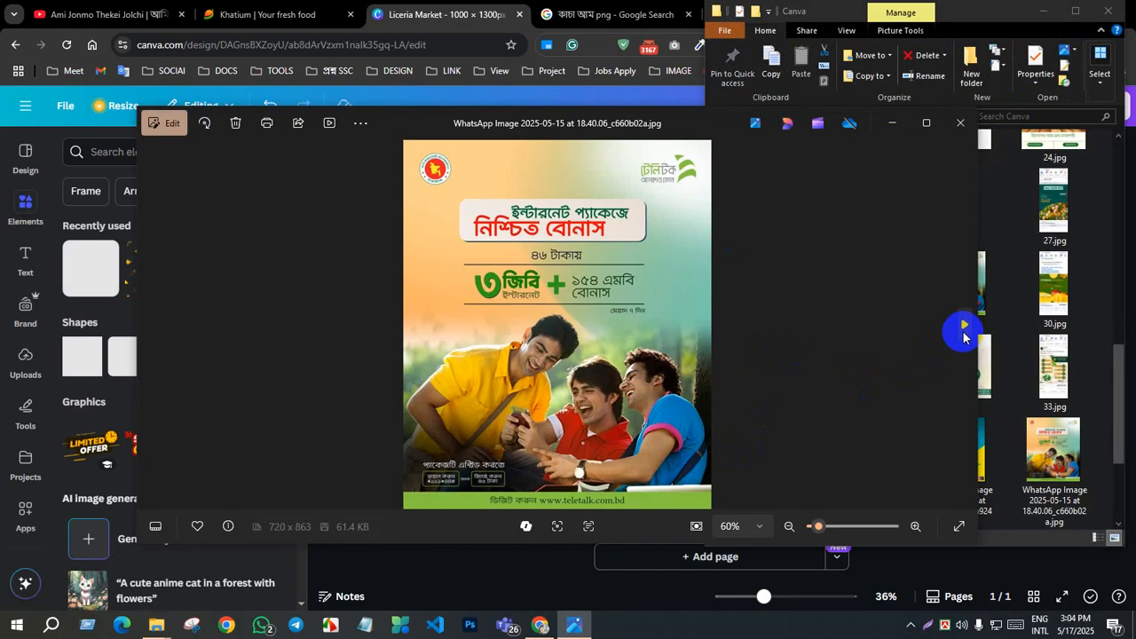
{"action": "left_click", "coordinate": [964, 328]}
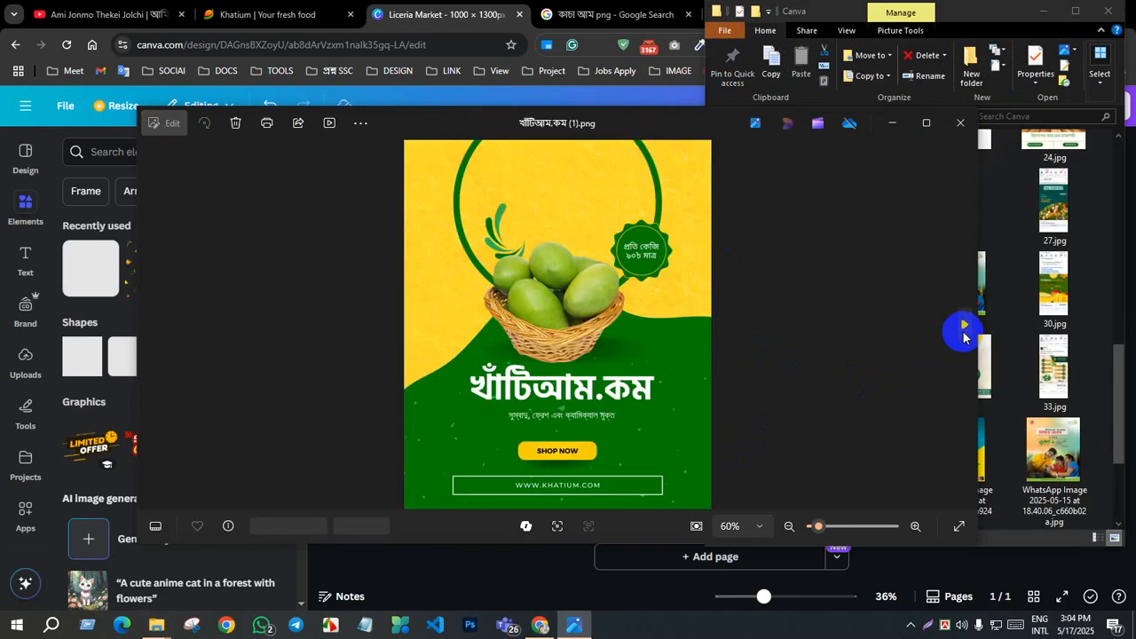
{"action": "left_click", "coordinate": [156, 316]}
{"action": "left_click", "coordinate": [158, 317]}
{"action": "left_click", "coordinate": [157, 317]}
{"action": "left_click", "coordinate": [157, 316]}
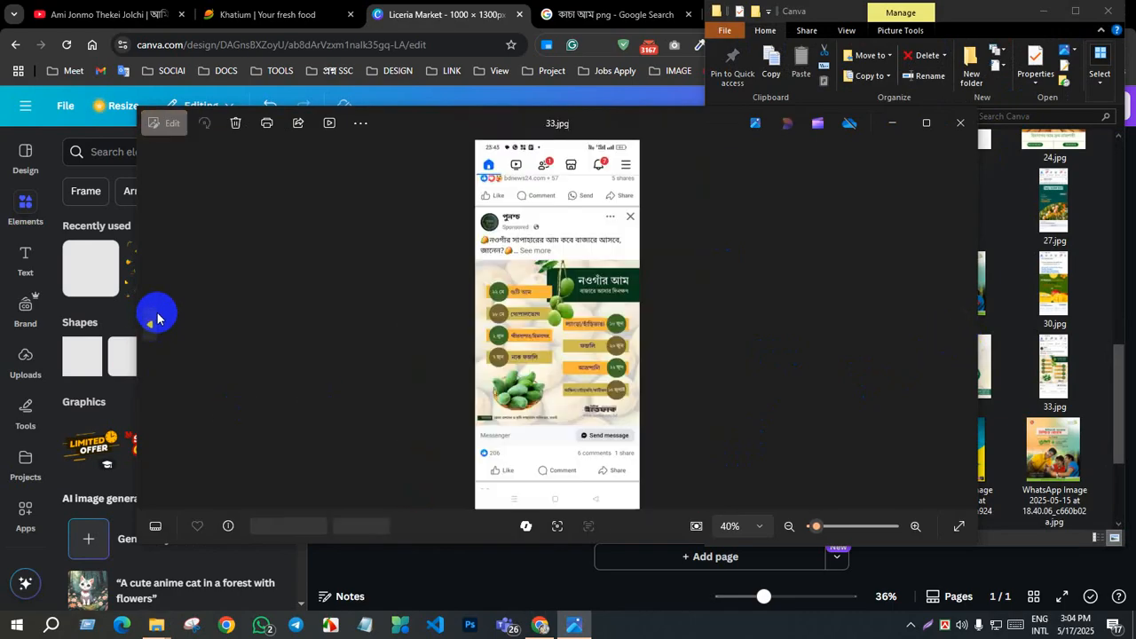
{"action": "left_click", "coordinate": [157, 313]}
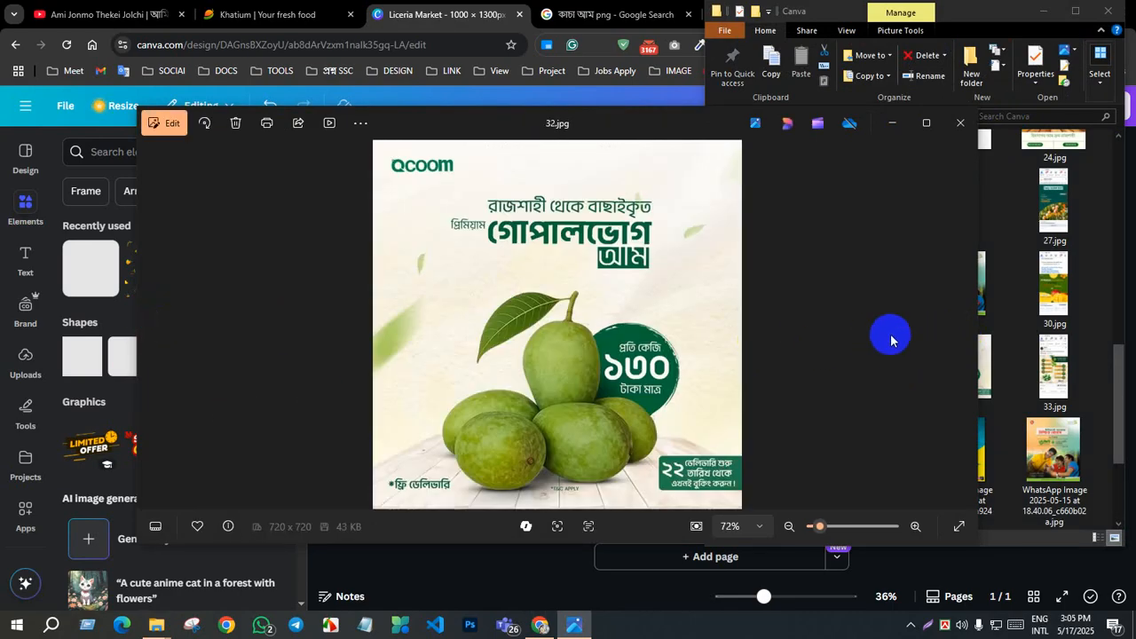
{"action": "left_click", "coordinate": [956, 330]}
{"action": "left_click", "coordinate": [956, 334]}
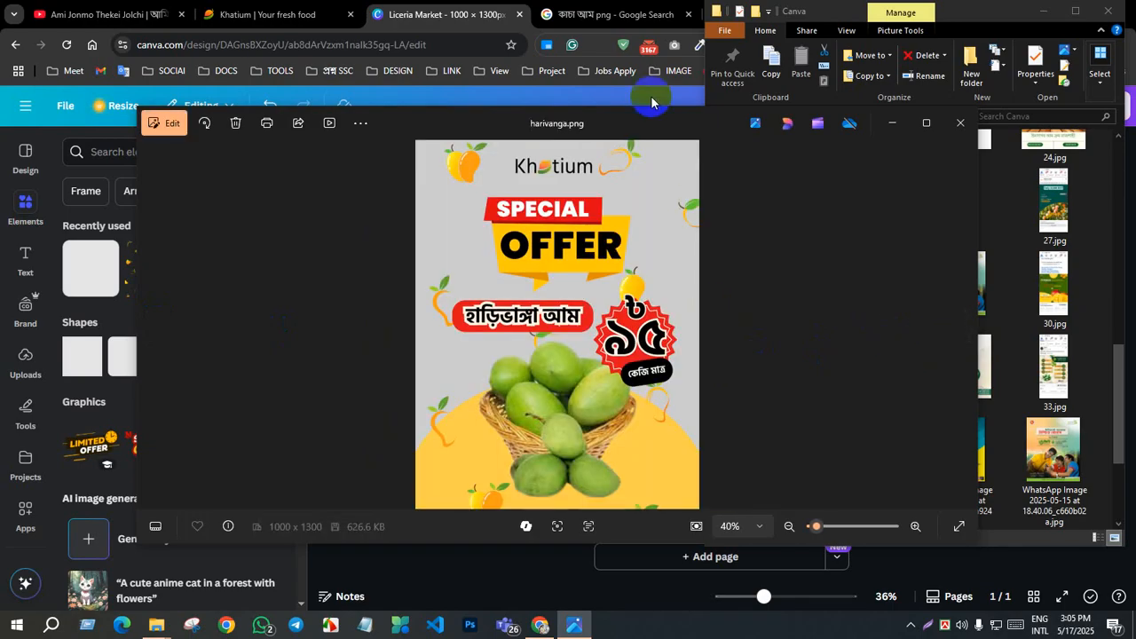
{"action": "left_click", "coordinate": [263, 625]}
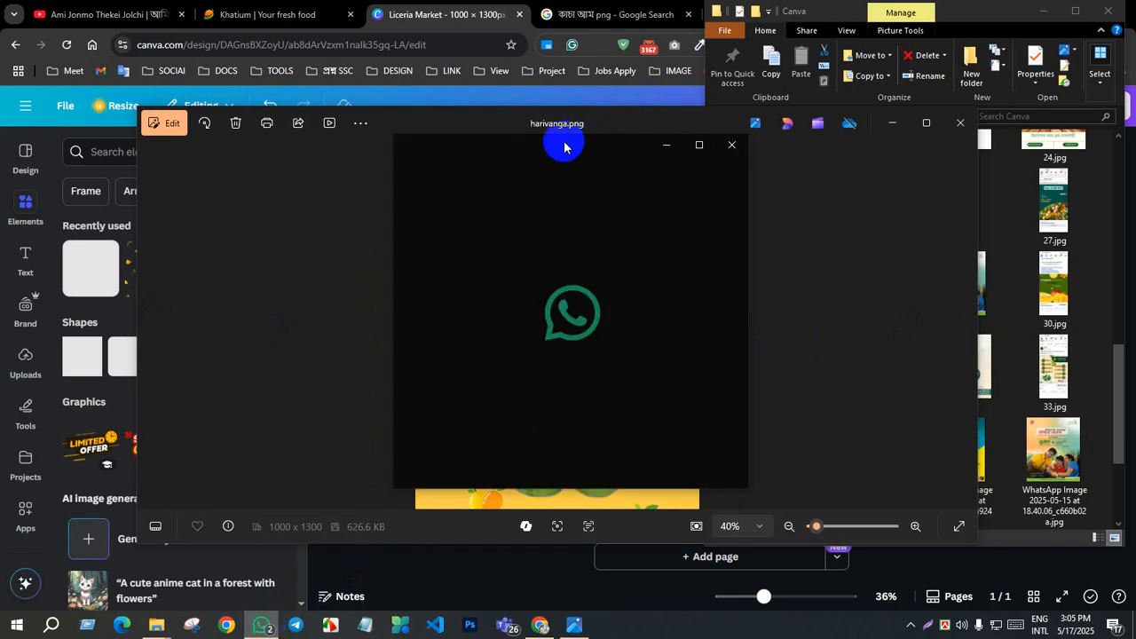
{"action": "left_click", "coordinate": [556, 266]}
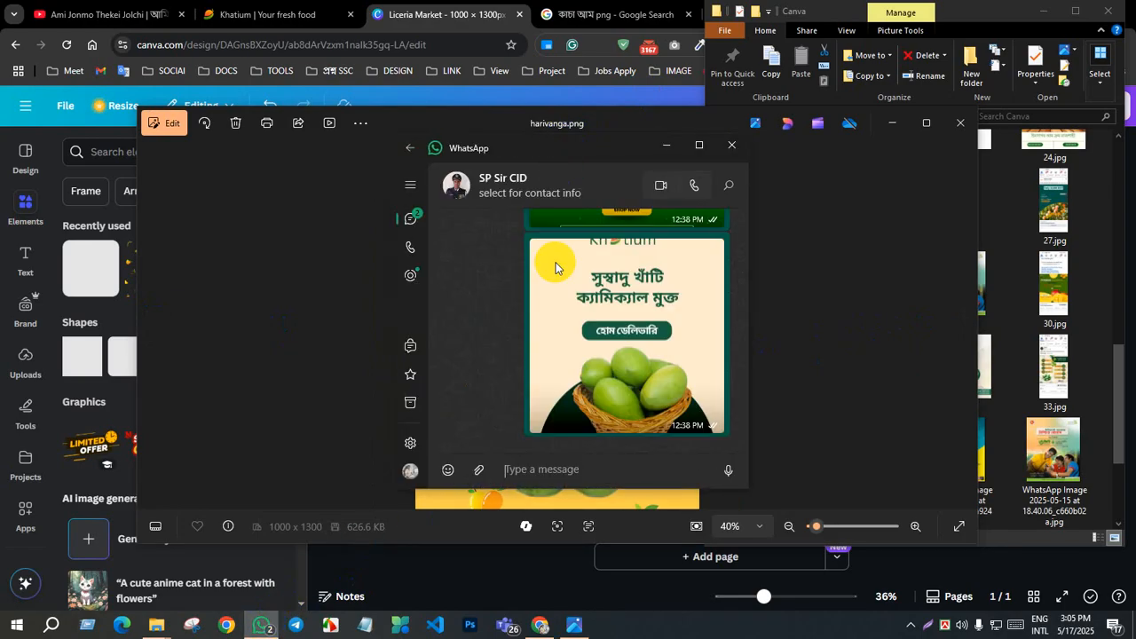
{"action": "left_click", "coordinate": [479, 471]}
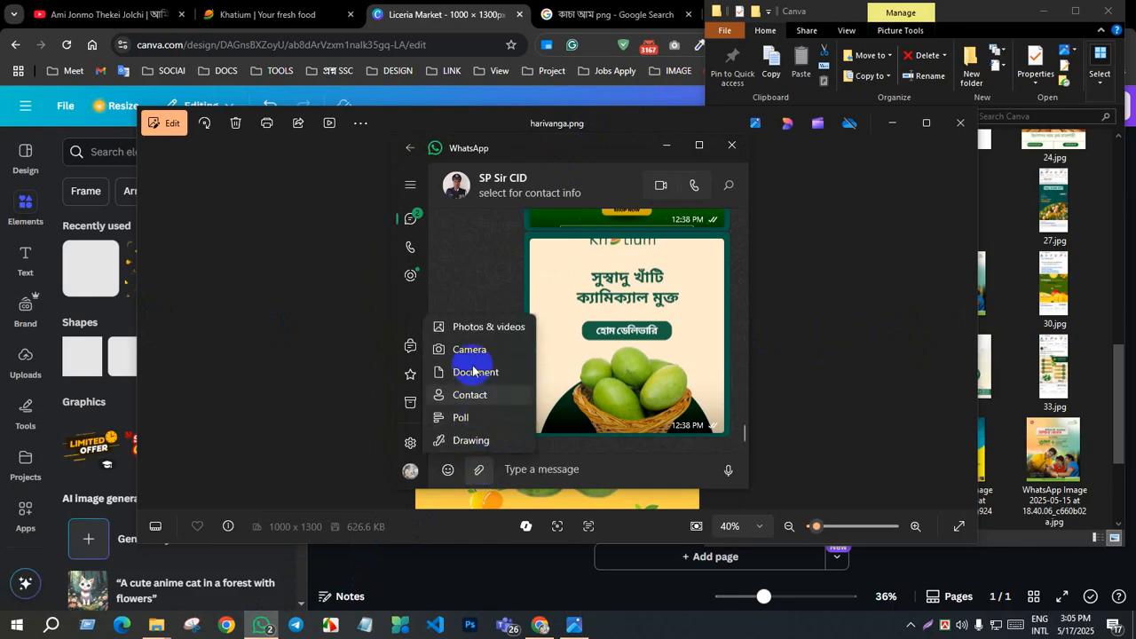
{"action": "left_click", "coordinate": [668, 148]}
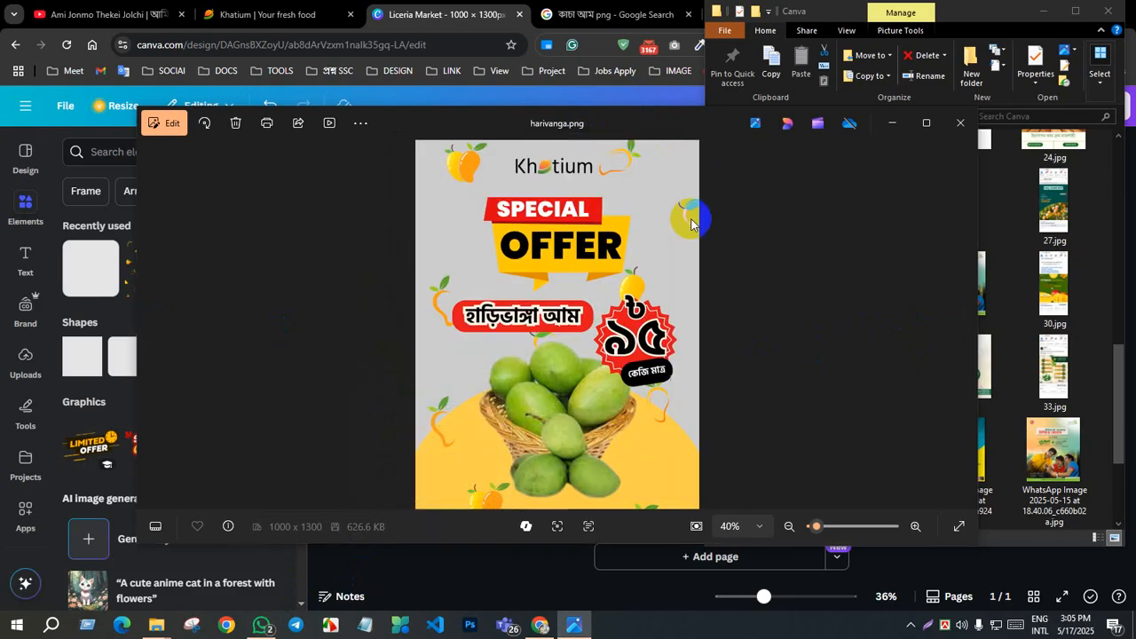
Step: Close the harivanga.png preview and switch back to the poster in Canva
{"action": "left_click", "coordinate": [960, 123]}
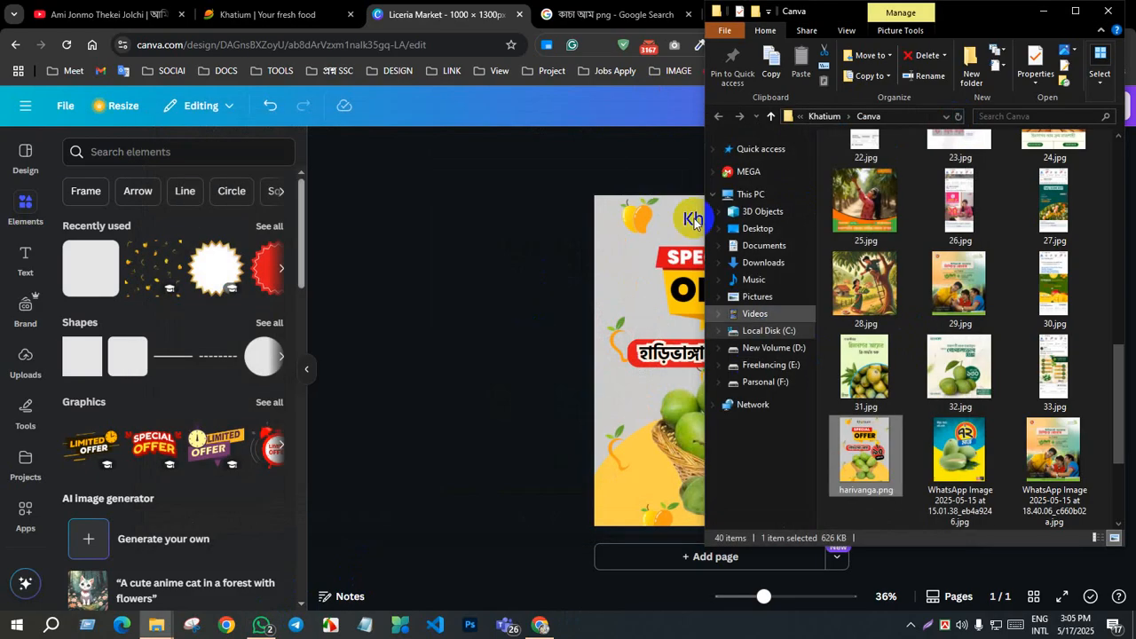
{"action": "left_click", "coordinate": [592, 170]}
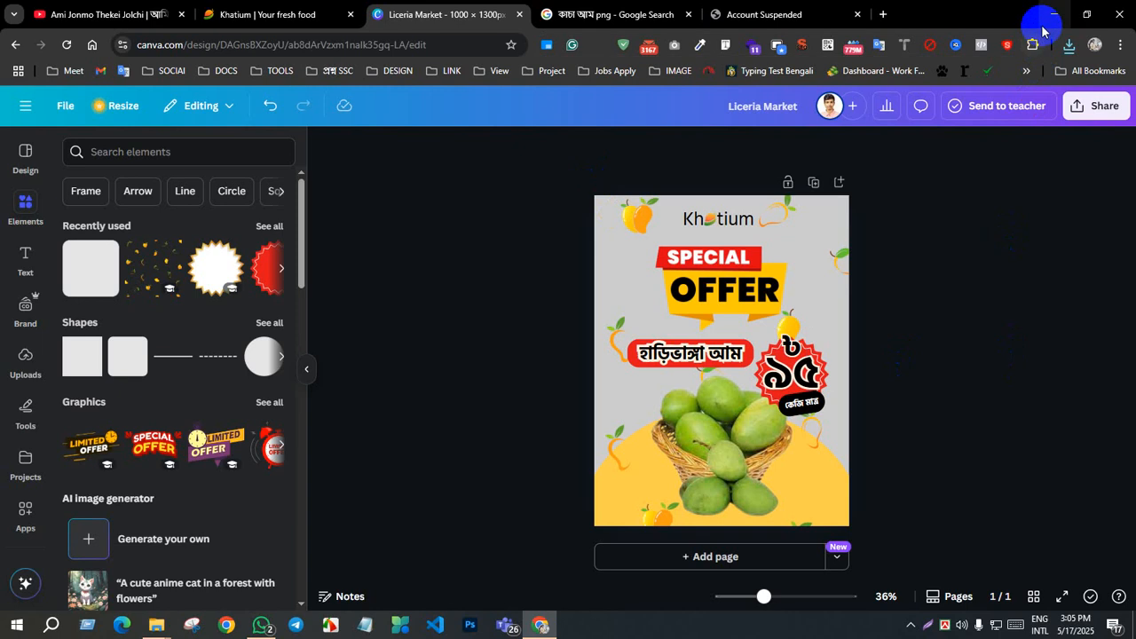